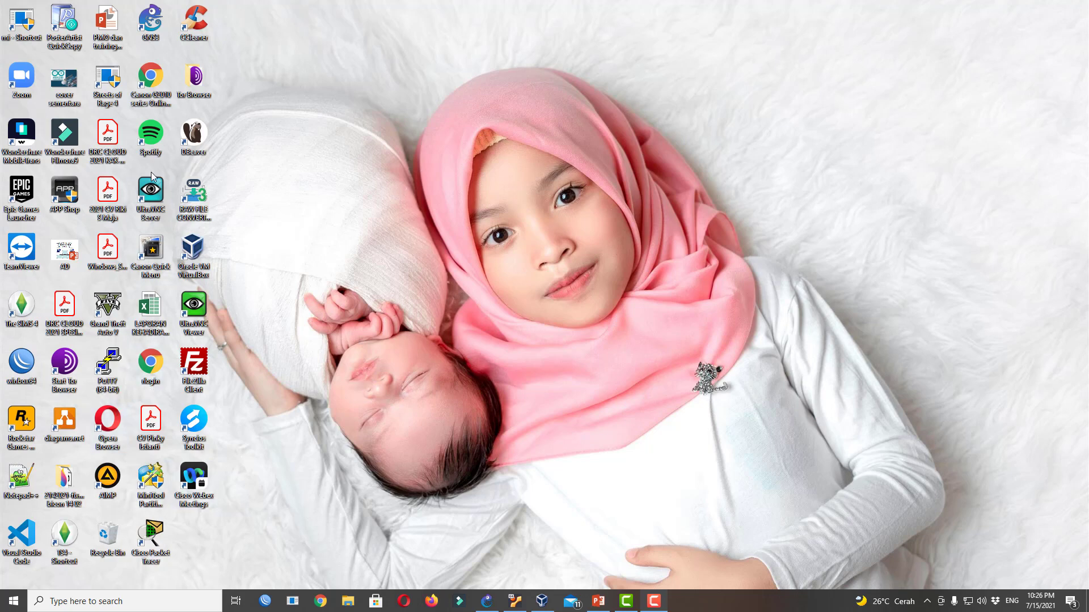
Show the running GNS3 VM console (server 2.2.22, 192.168.8.27) beside VirtualBox Manager, both shifted left
left_click(154, 26)
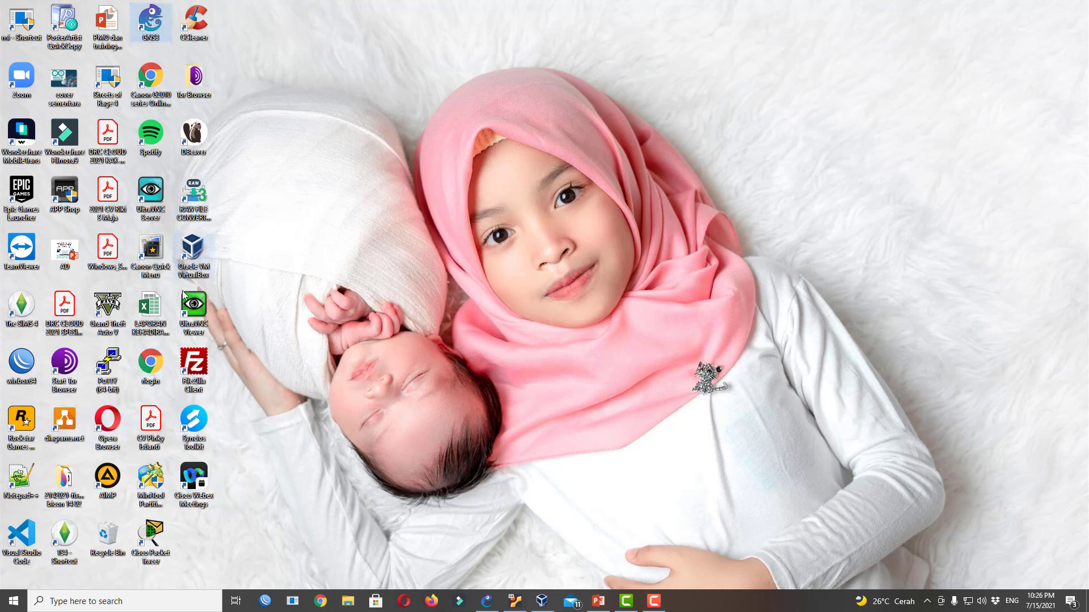
left_click(193, 263)
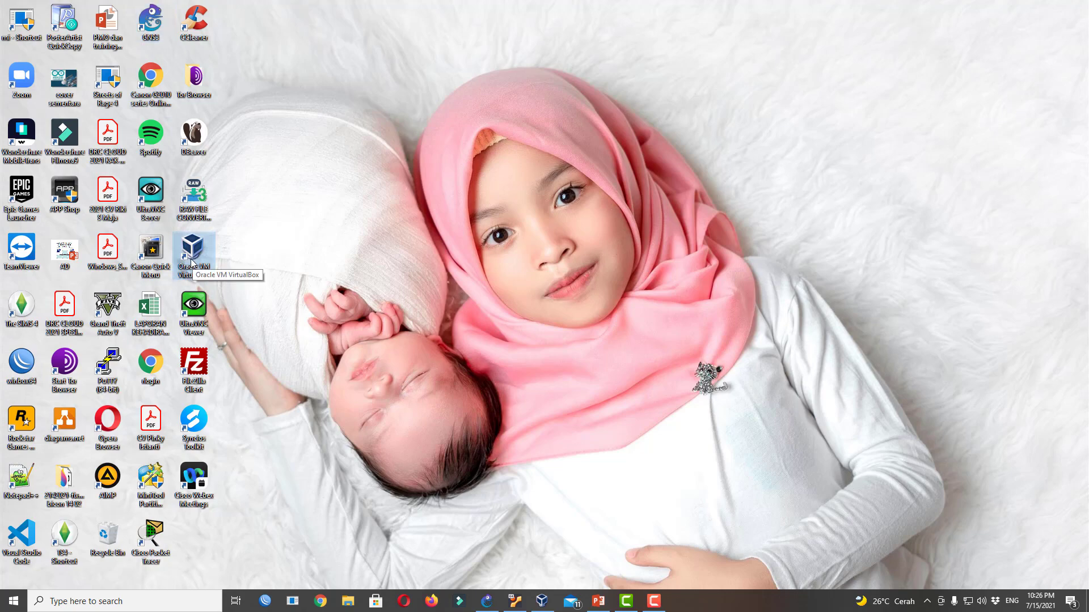
left_click(541, 602)
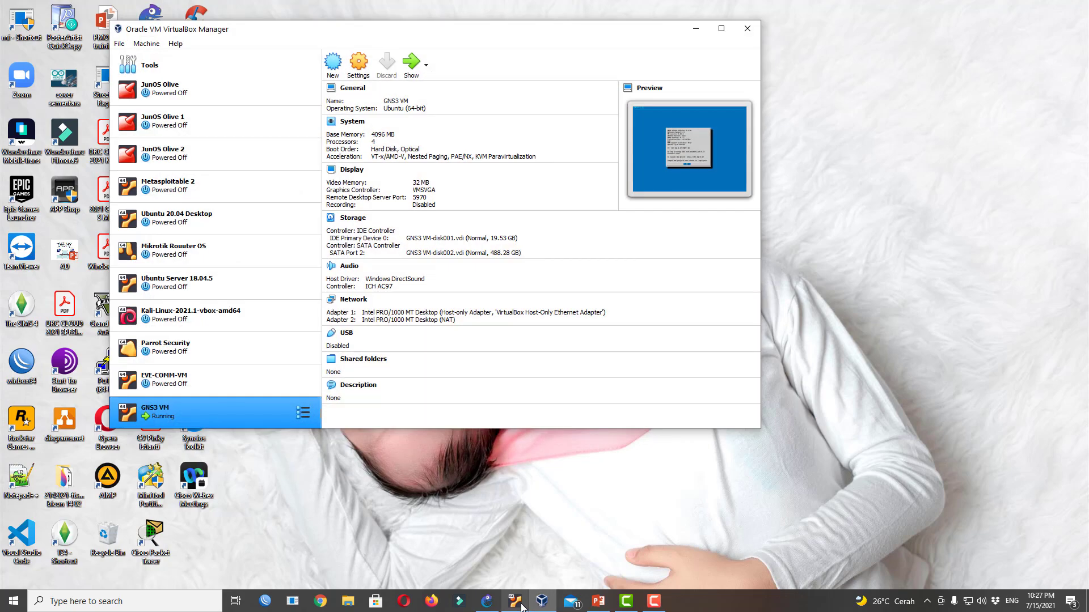
left_click(521, 604)
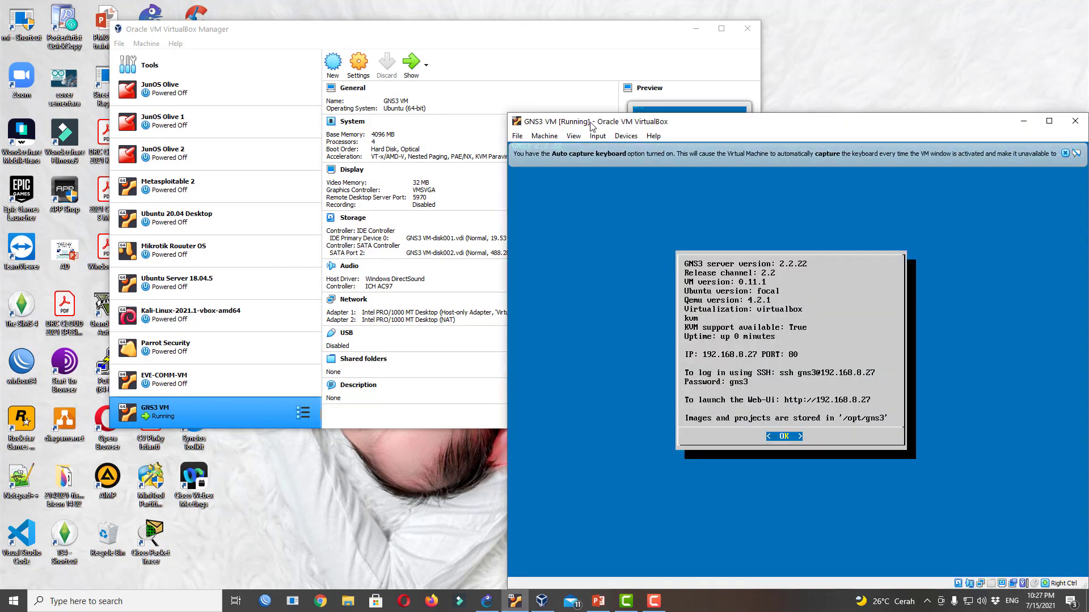
left_click_drag(591, 126, 550, 126)
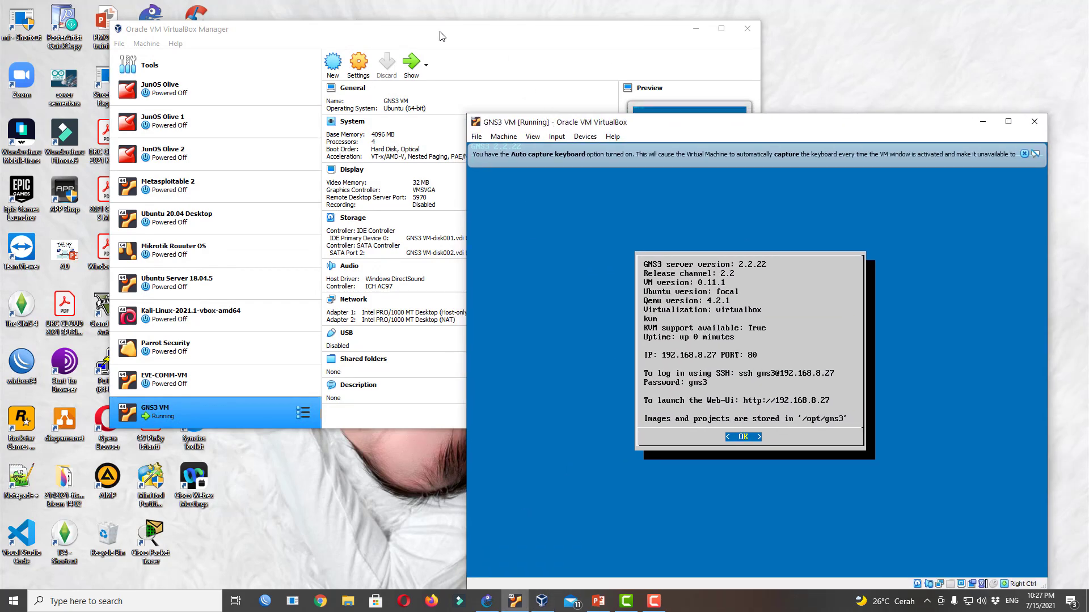
left_click_drag(442, 36, 371, 34)
left_click(742, 128)
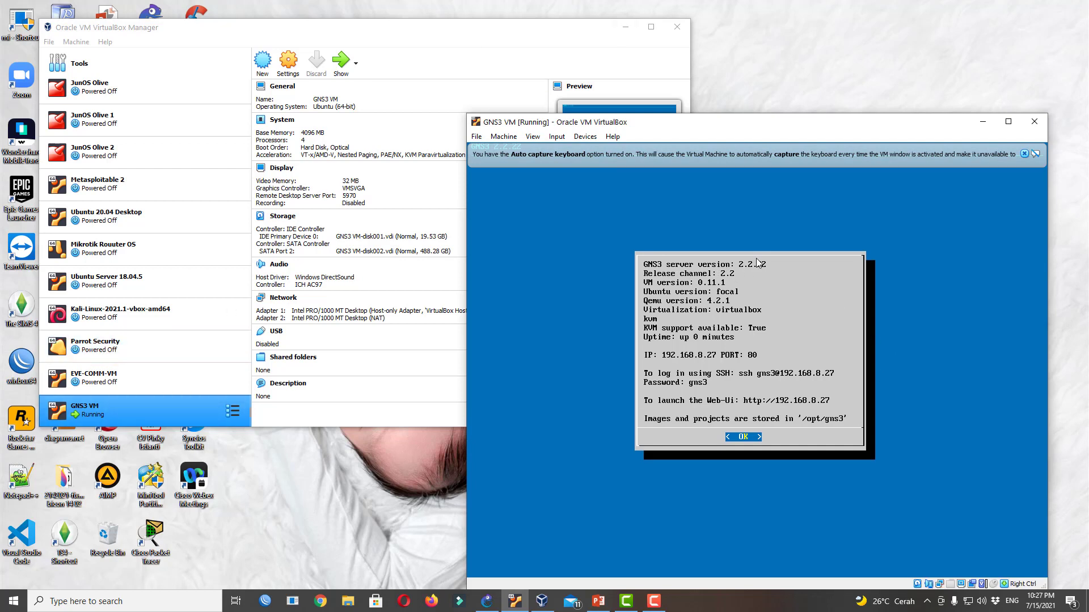
Relaunch GNS3, dismiss the already-running warning and confirm the GNS3 VM server 2.2.22 is connected
left_click(628, 28)
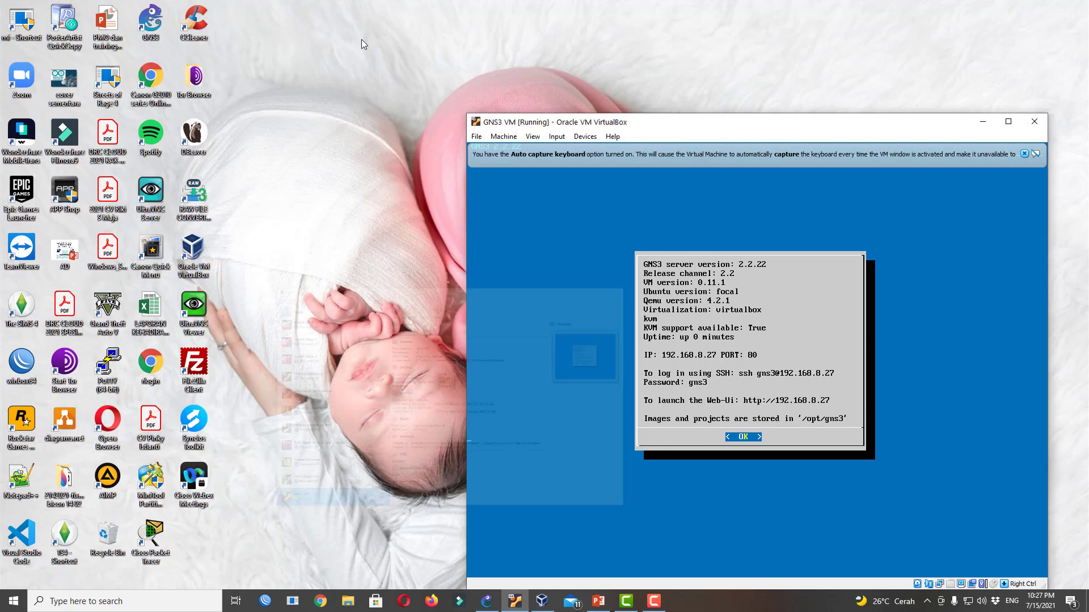
double_click(146, 29)
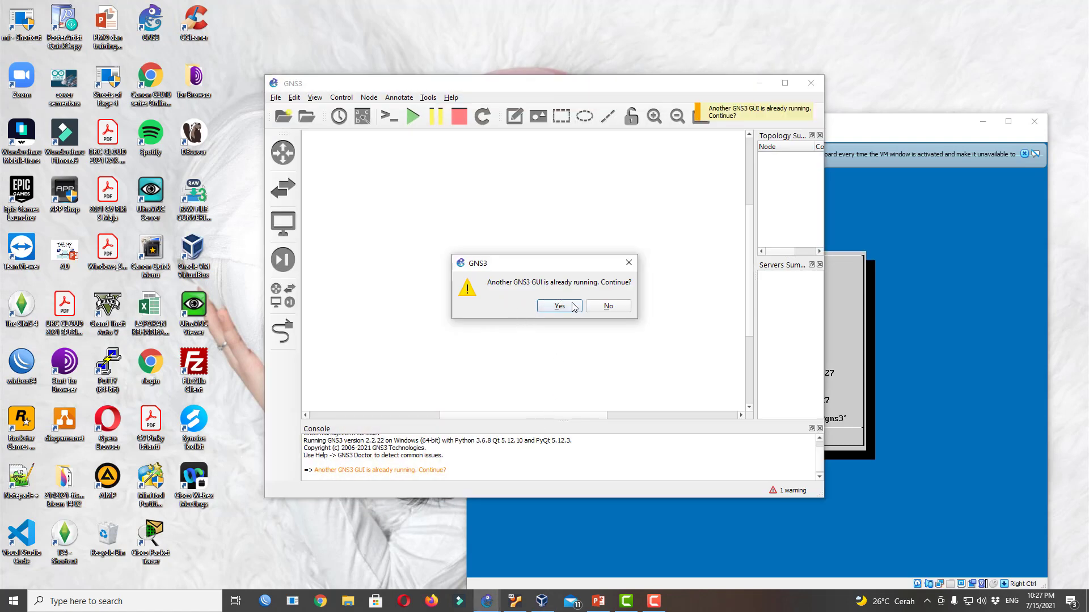
left_click(622, 310)
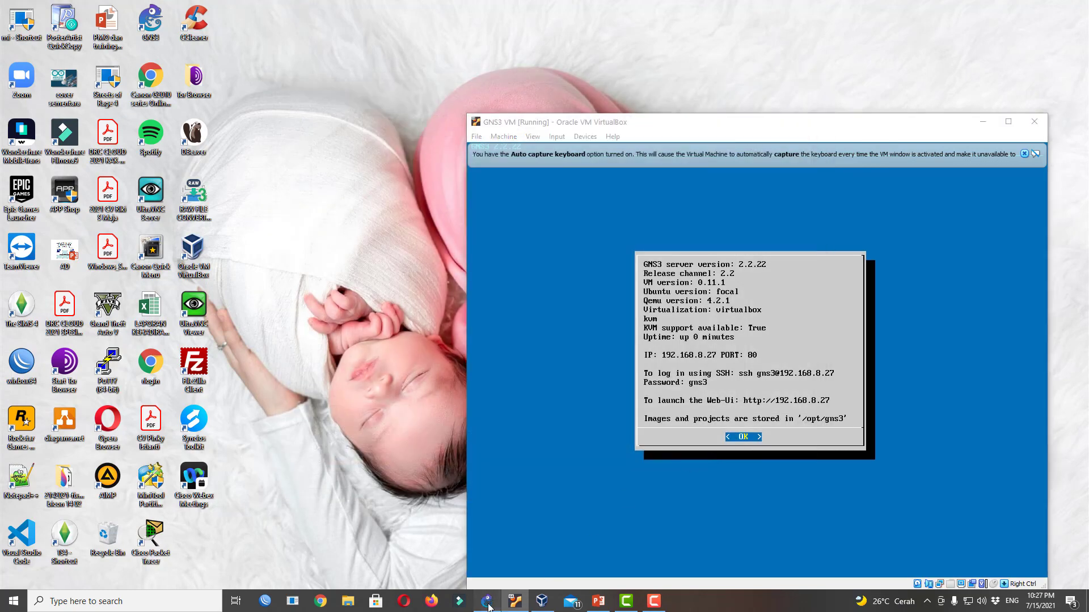
left_click(489, 595)
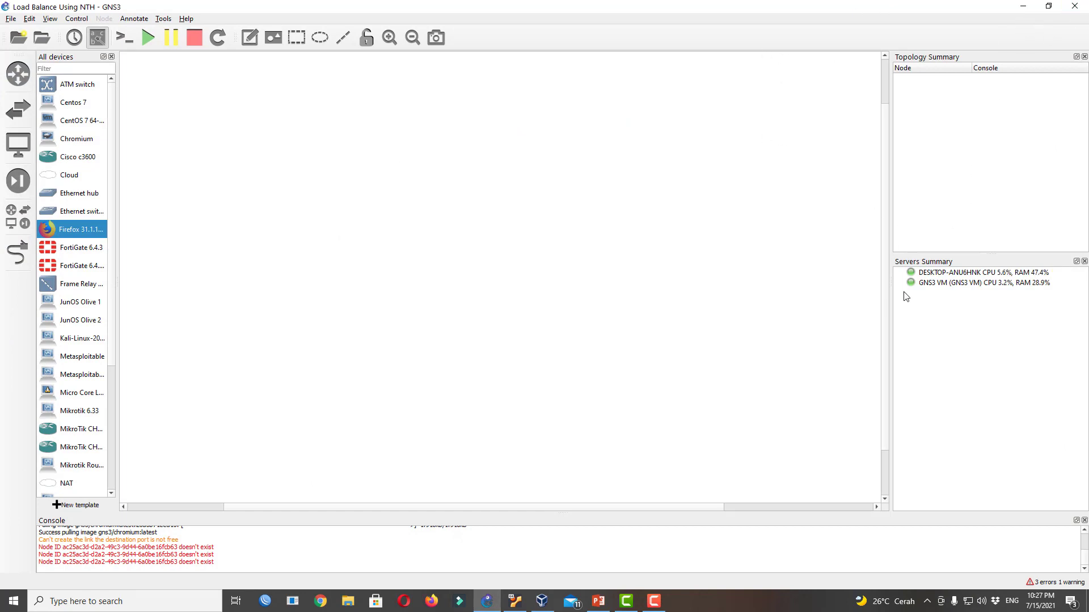
left_click(944, 284)
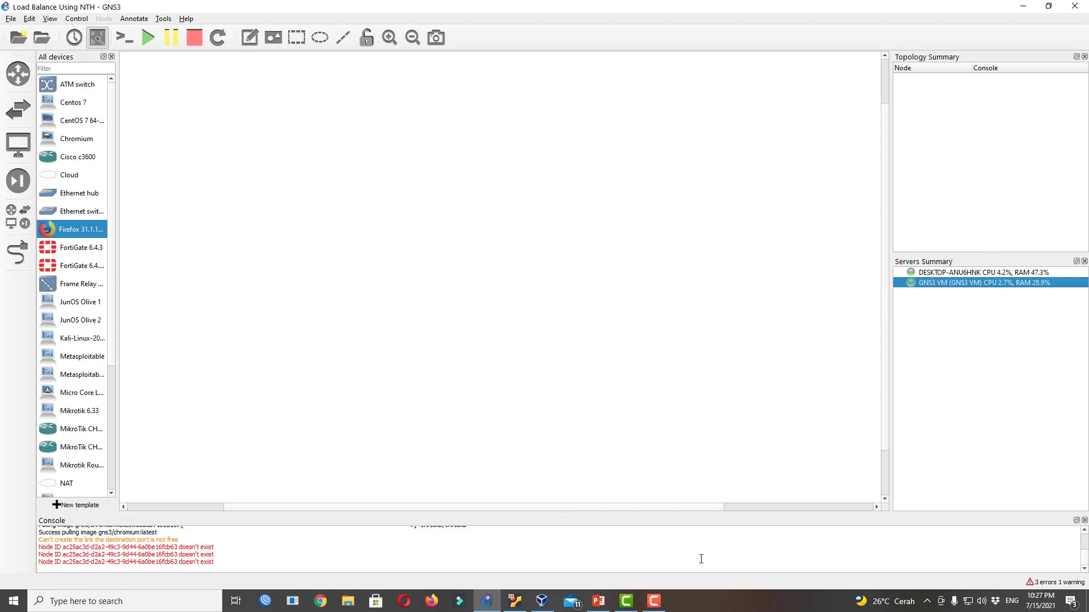
left_click(515, 604)
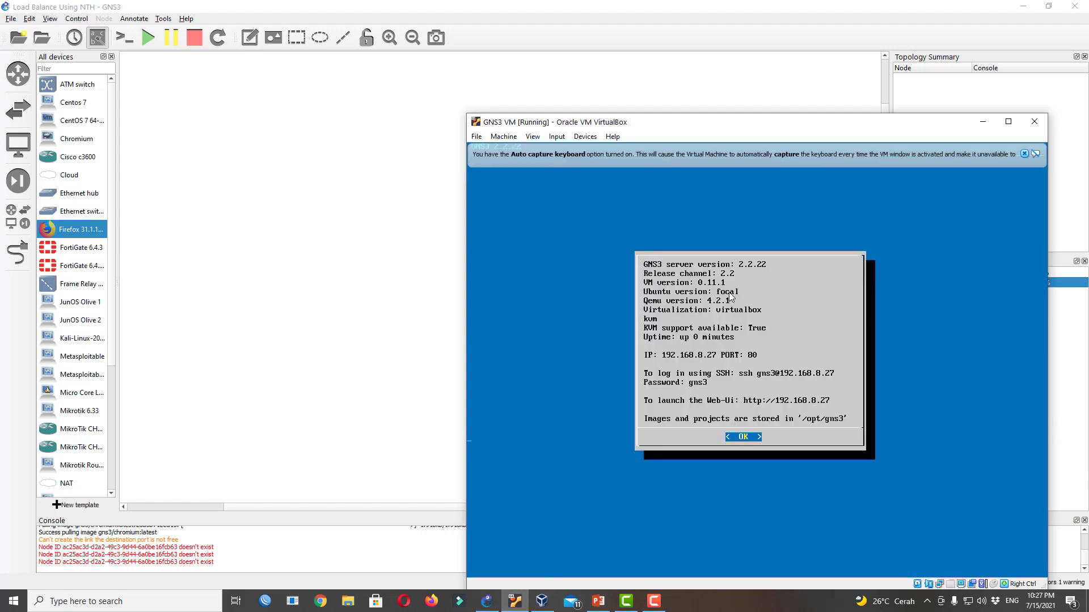
left_click(1003, 116)
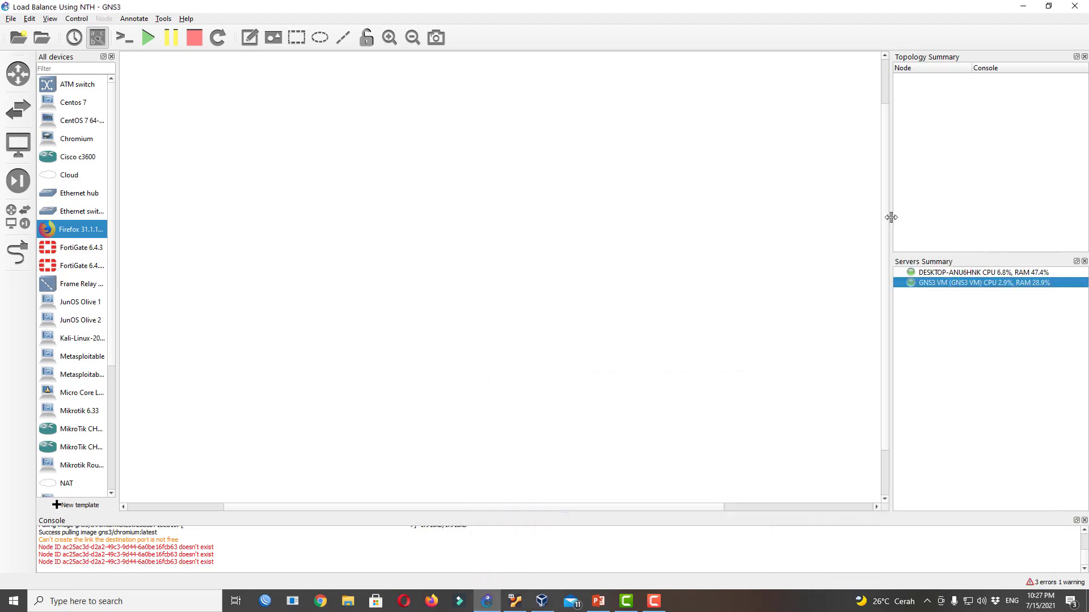
Widen the servers summary and device list panels so full template names show
left_click_drag(889, 222, 851, 221)
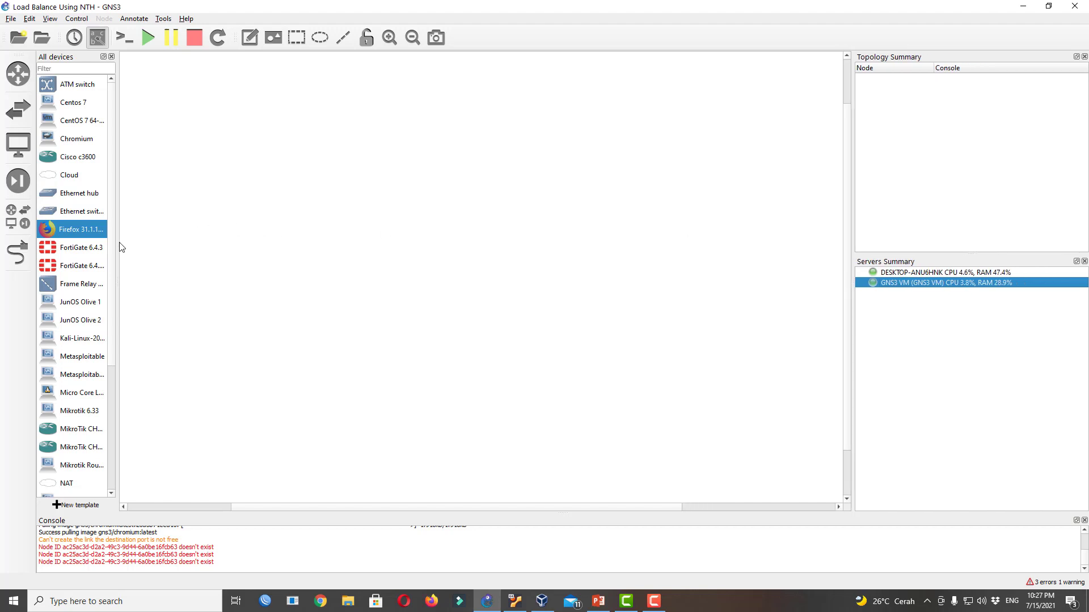
left_click_drag(116, 243, 214, 247)
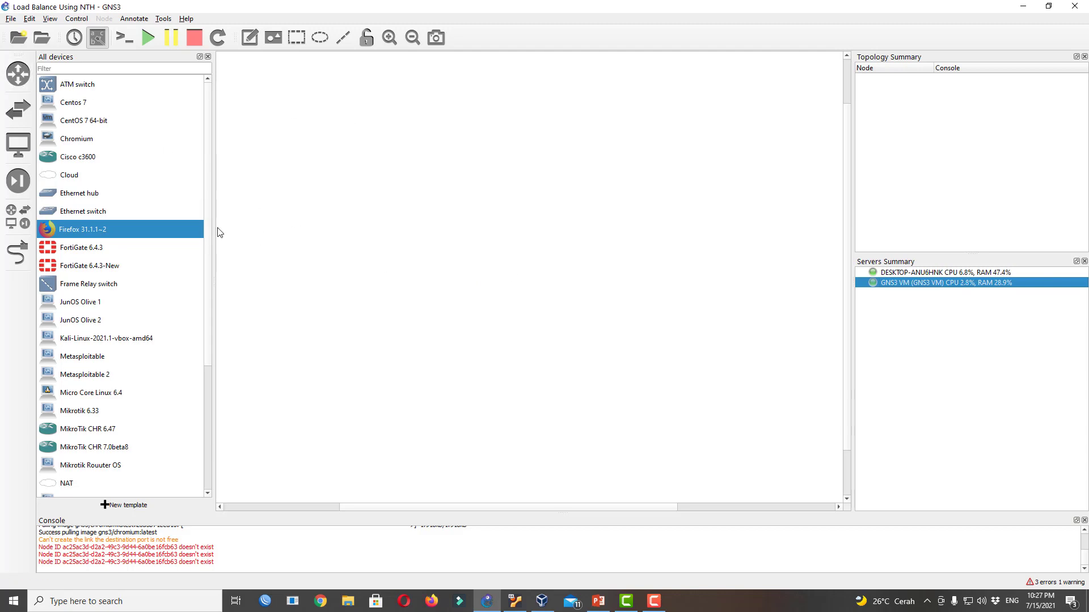
scroll(209, 267, "down", 4)
scroll(208, 216, "up", 4)
left_click_drag(207, 138, 207, 194)
left_click_drag(208, 358, 207, 417)
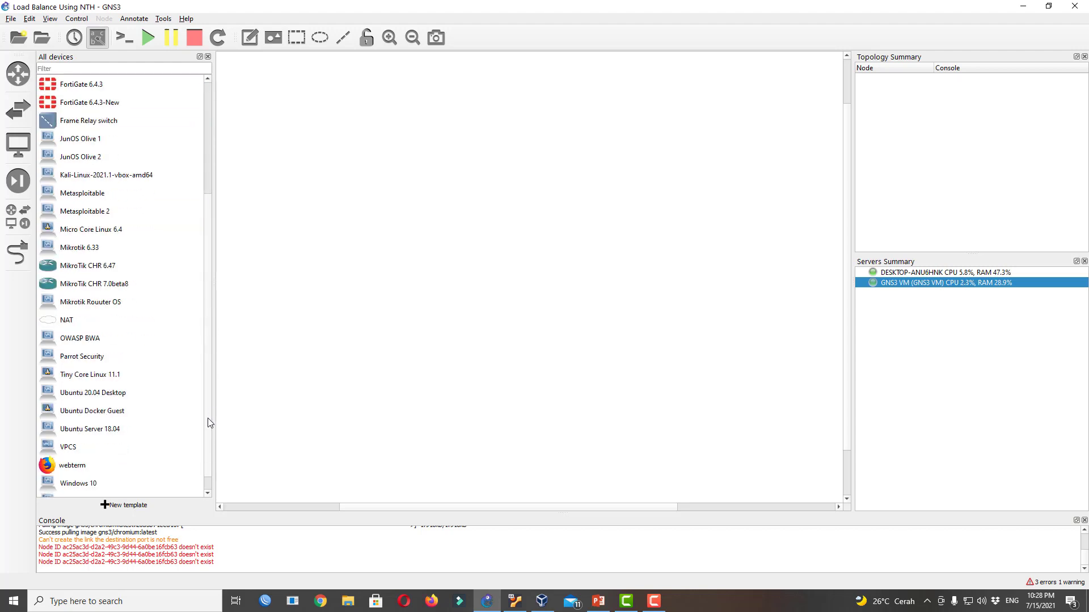
Browse the Routers, Switches, End devices and Security template categories, then All devices
left_click(22, 75)
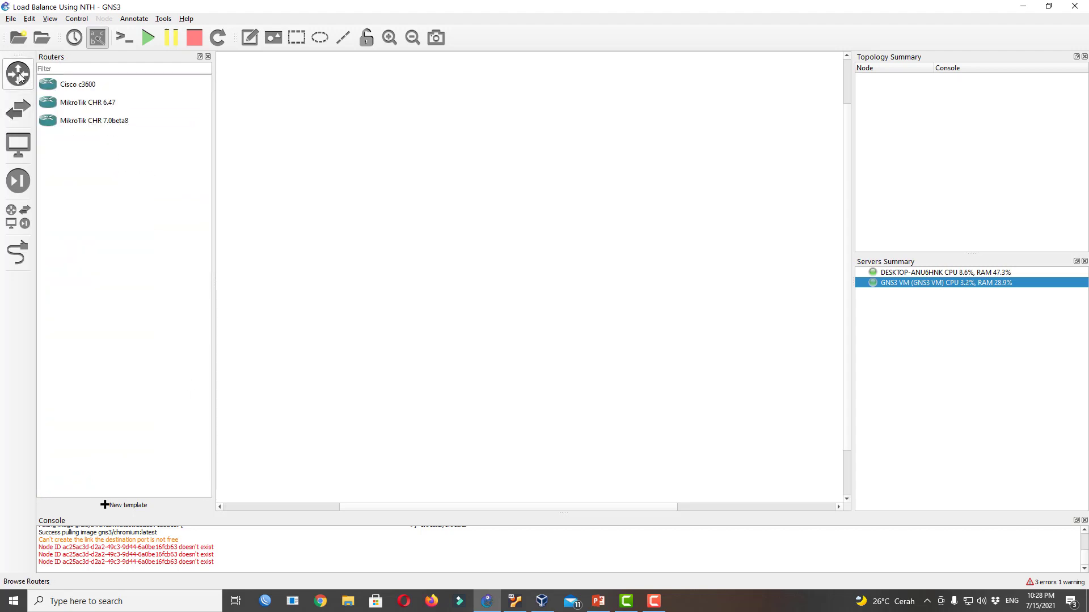
left_click(19, 114)
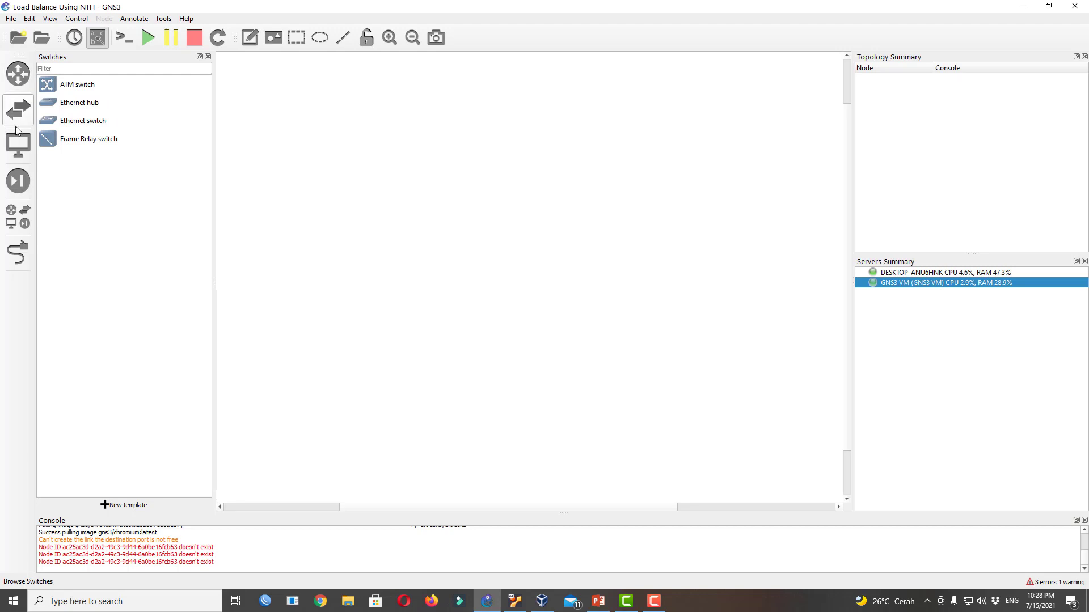
left_click(18, 146)
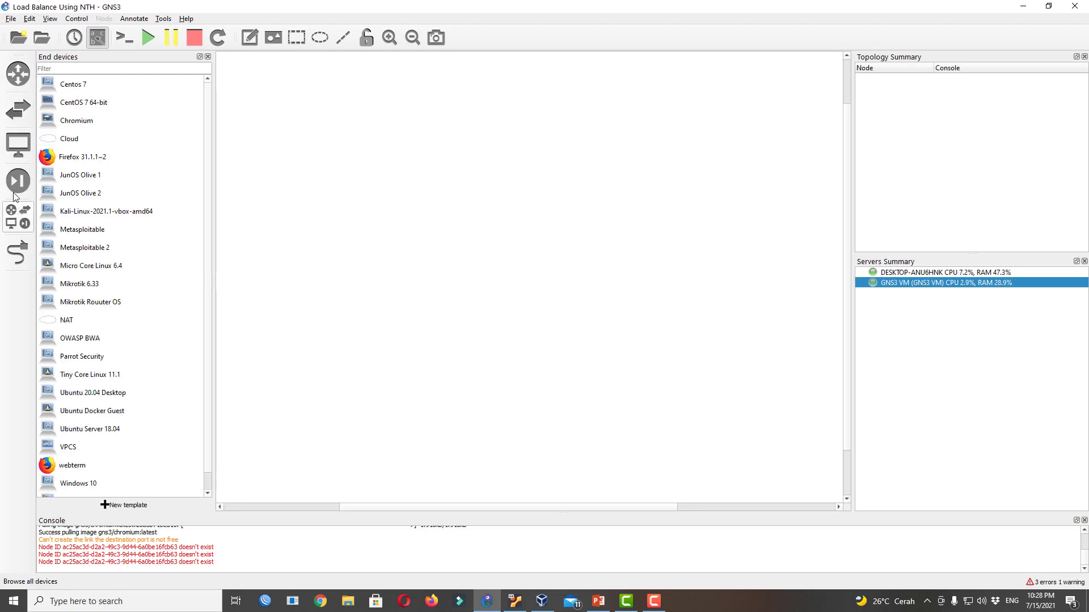
left_click(16, 187)
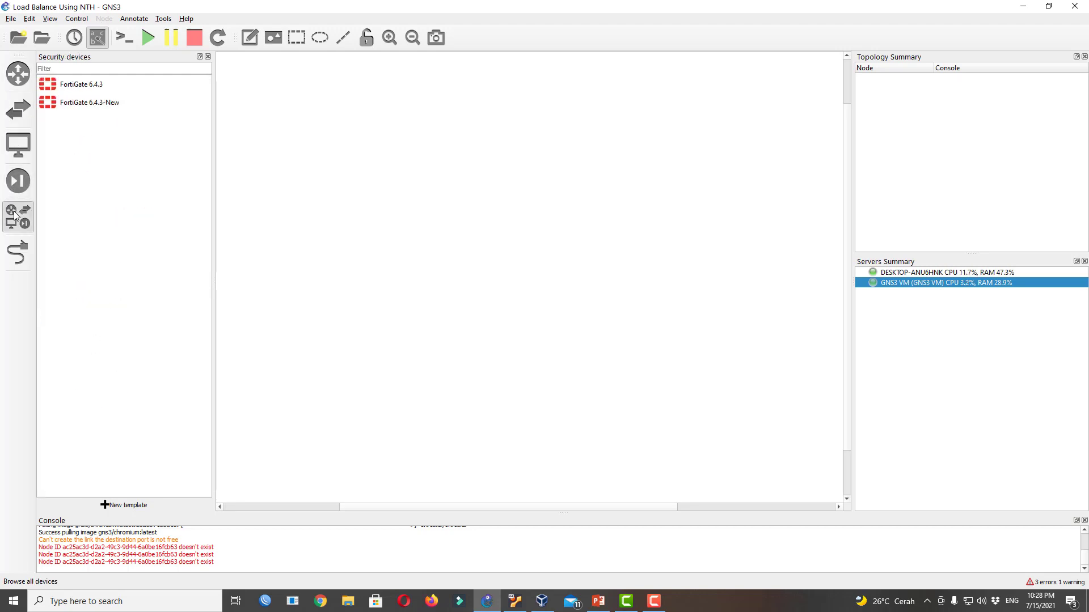
left_click(15, 215)
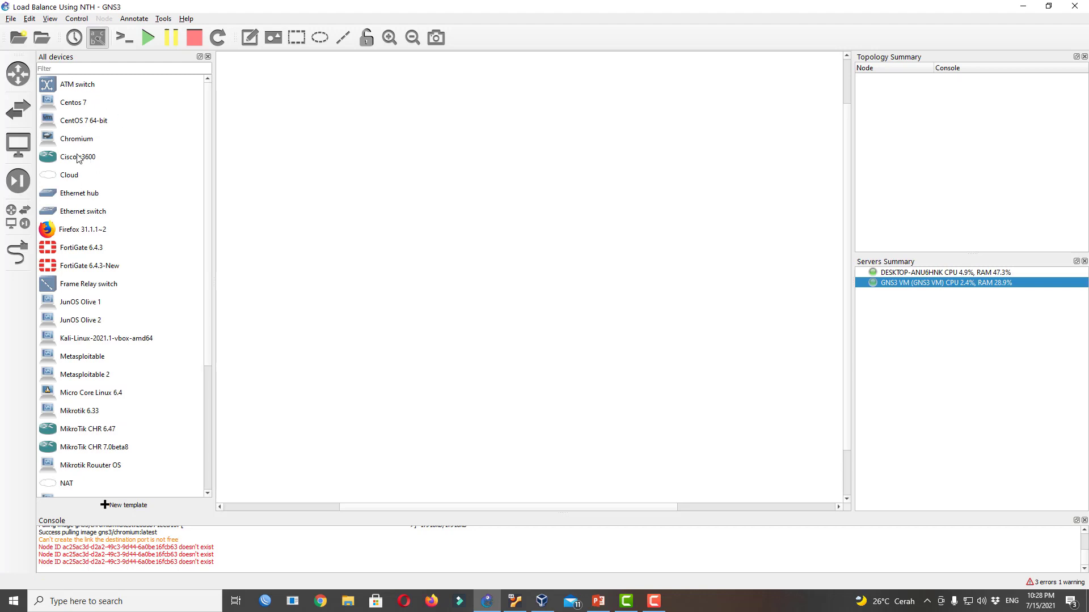
Reopen the full device list and resize it to show templates like MikroTik CHR 6.47
left_click(16, 257)
left_click(10, 216)
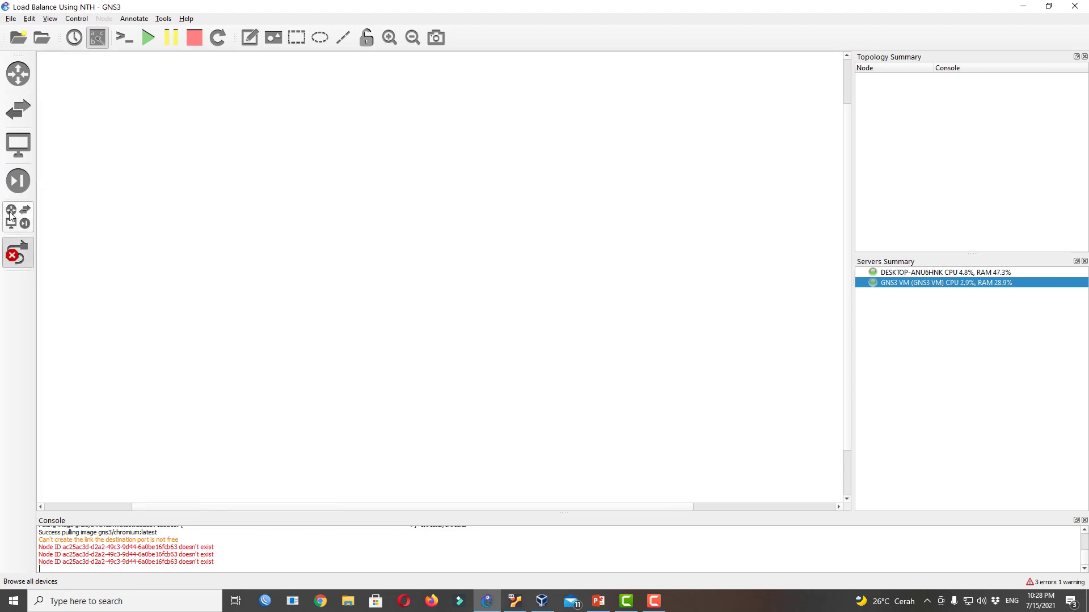
left_click(11, 218)
left_click(15, 222)
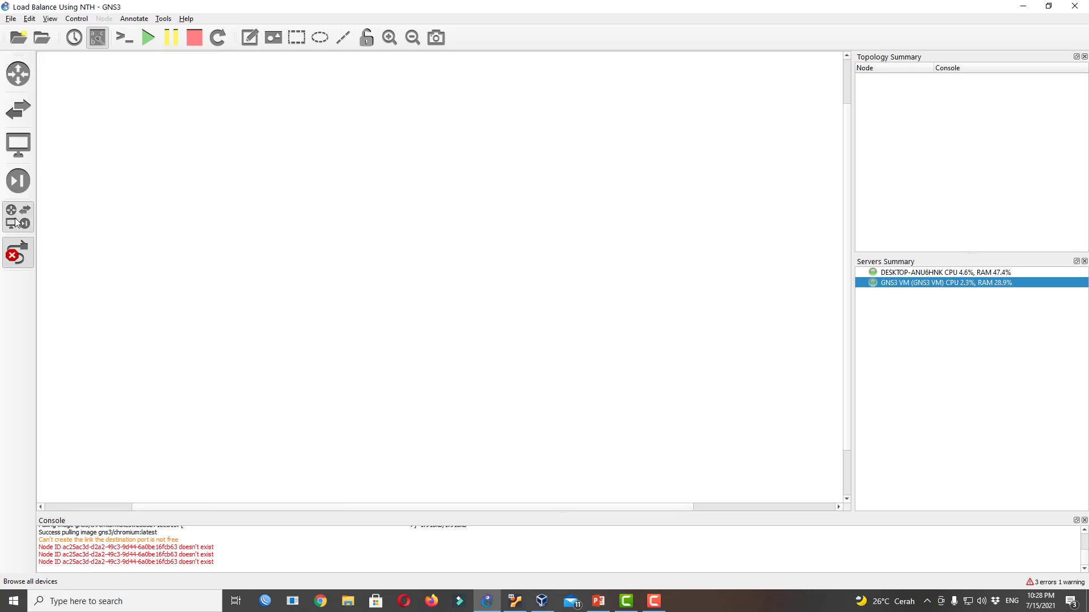
left_click(16, 222)
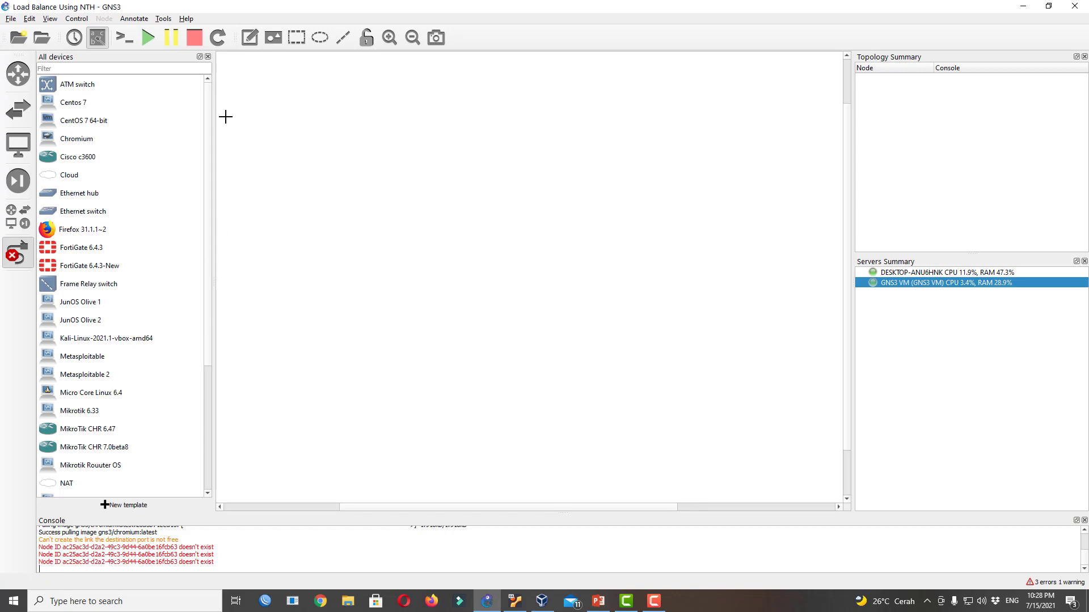
scroll(211, 172, "down", 1)
left_click_drag(212, 171, 210, 274)
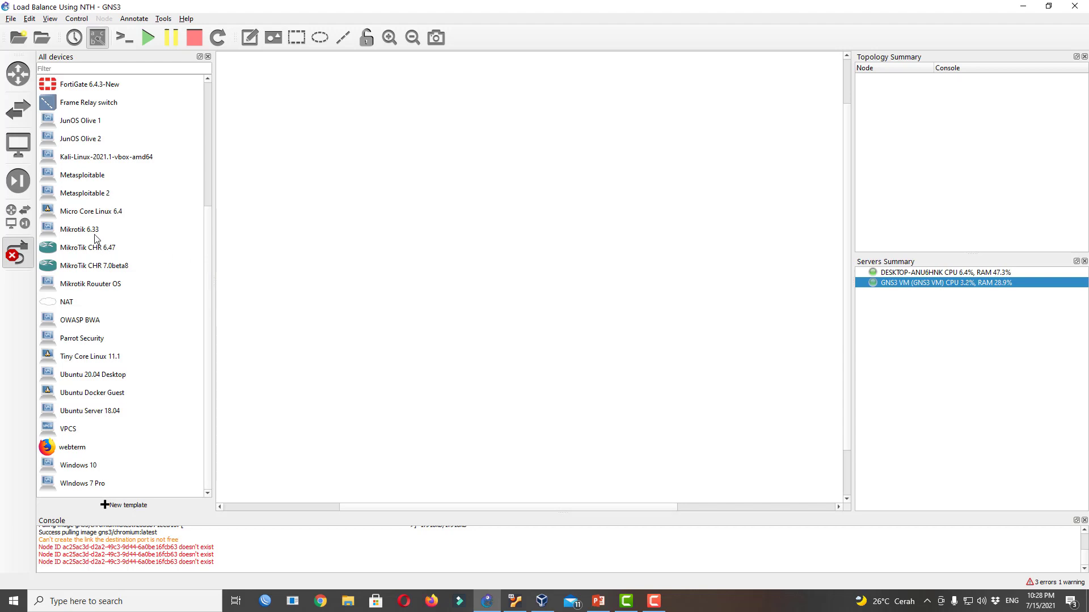
scroll(210, 229, "up", 3)
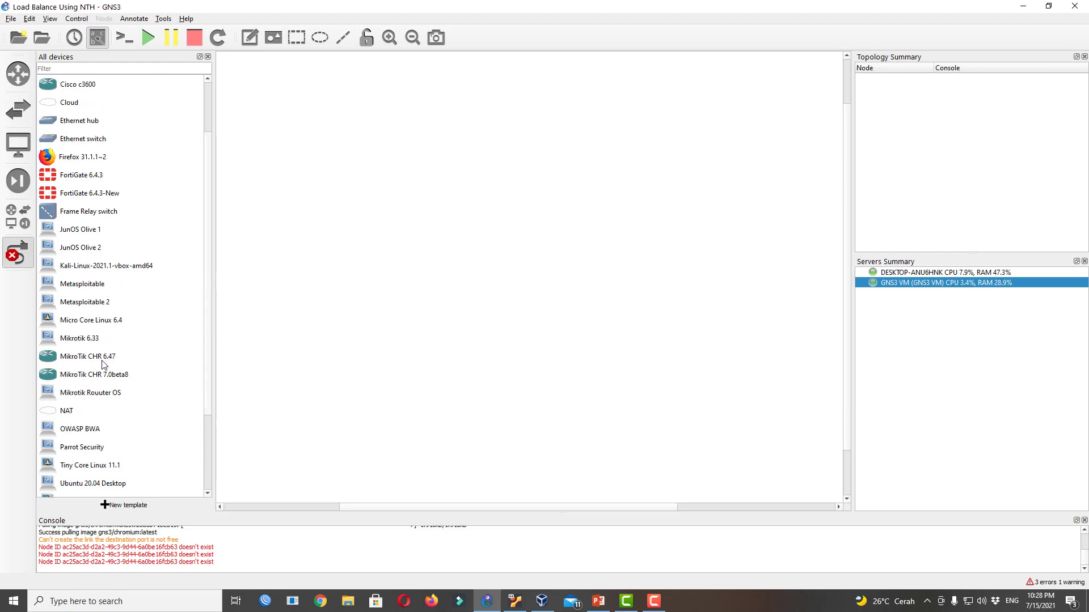
Place a MikroTik CHR 6.47 router at canvas centre and a NAT1 cloud on the GNS3 VM
left_click(109, 362)
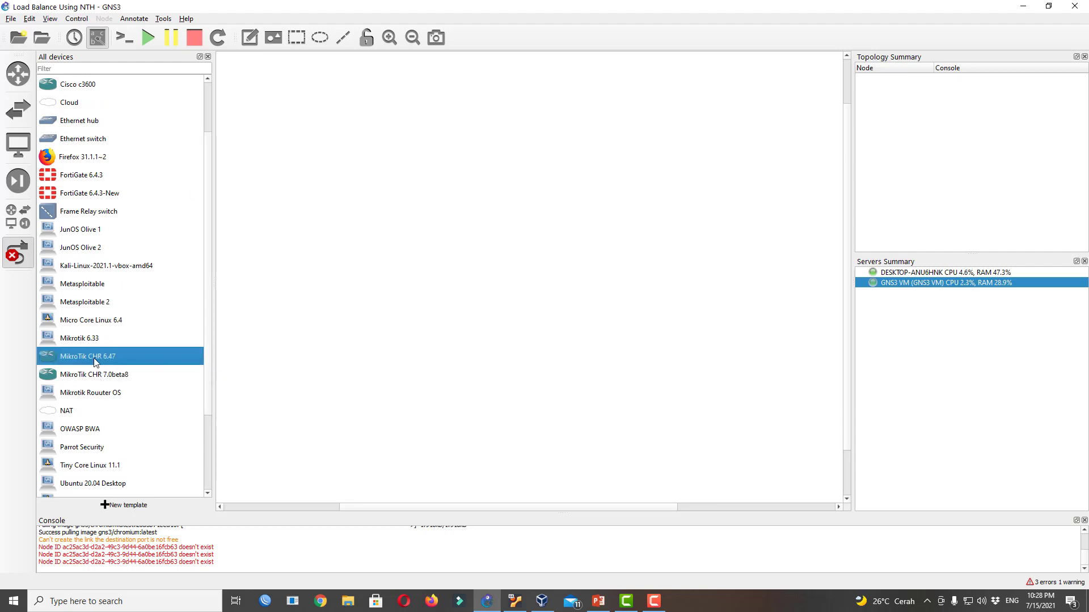
left_click_drag(95, 361, 514, 281)
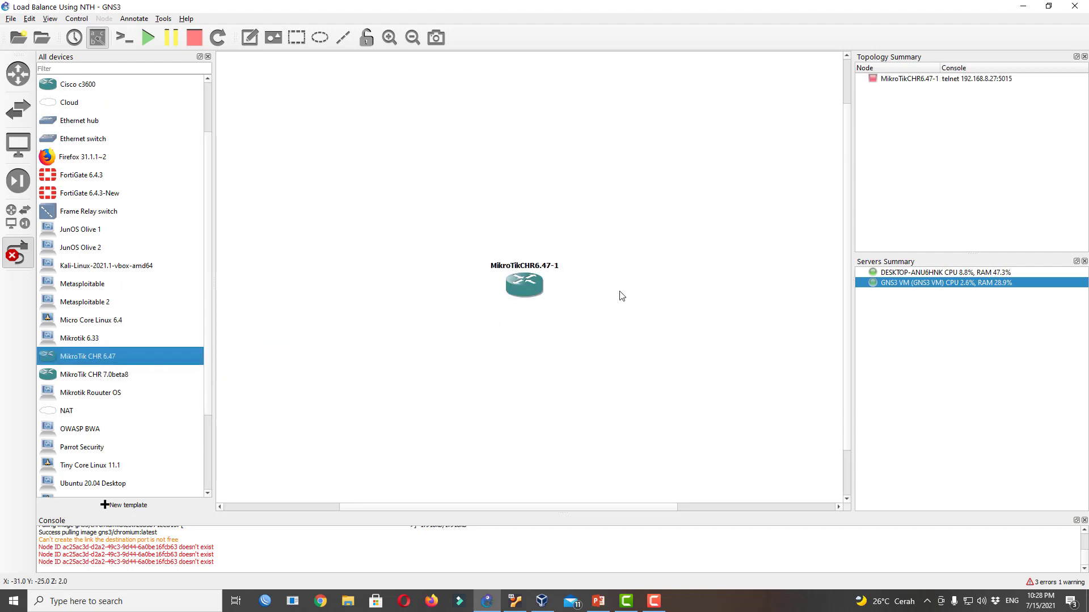
key("Escape")
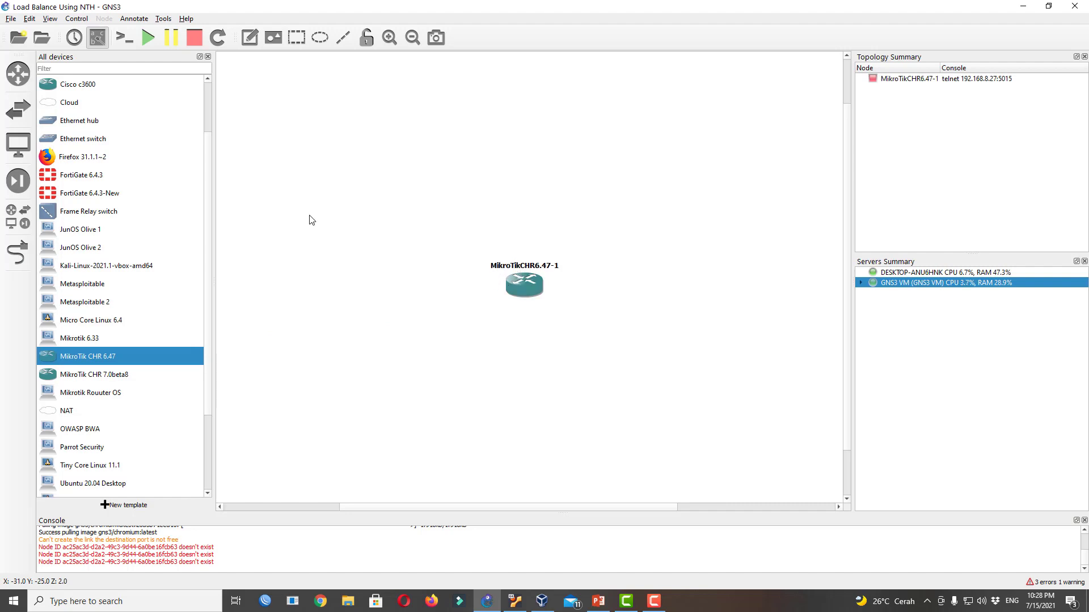
left_click_drag(101, 418, 335, 141)
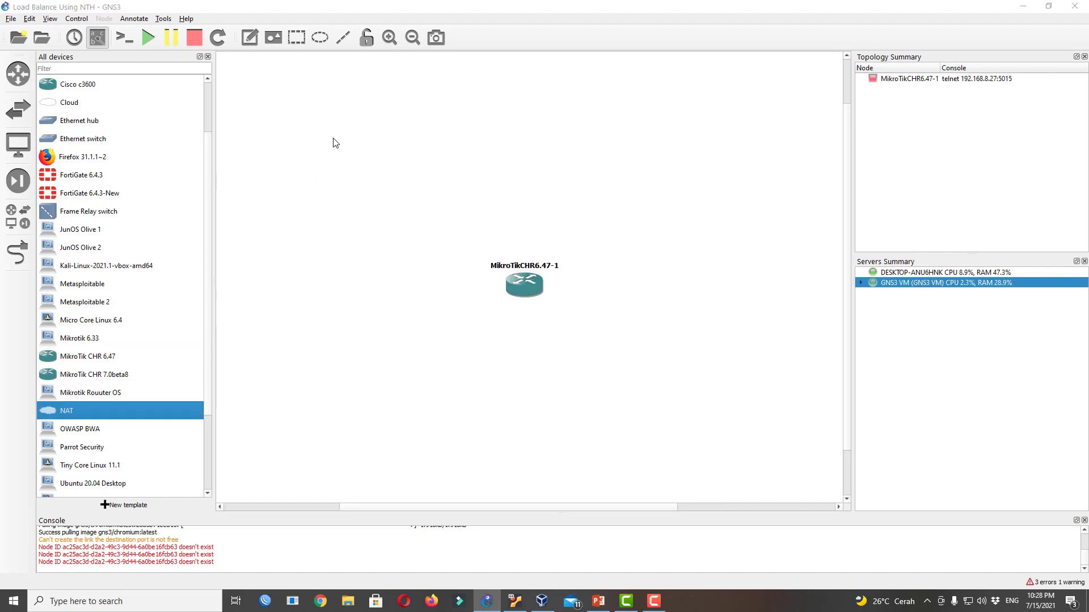
left_click(539, 300)
left_click(538, 310)
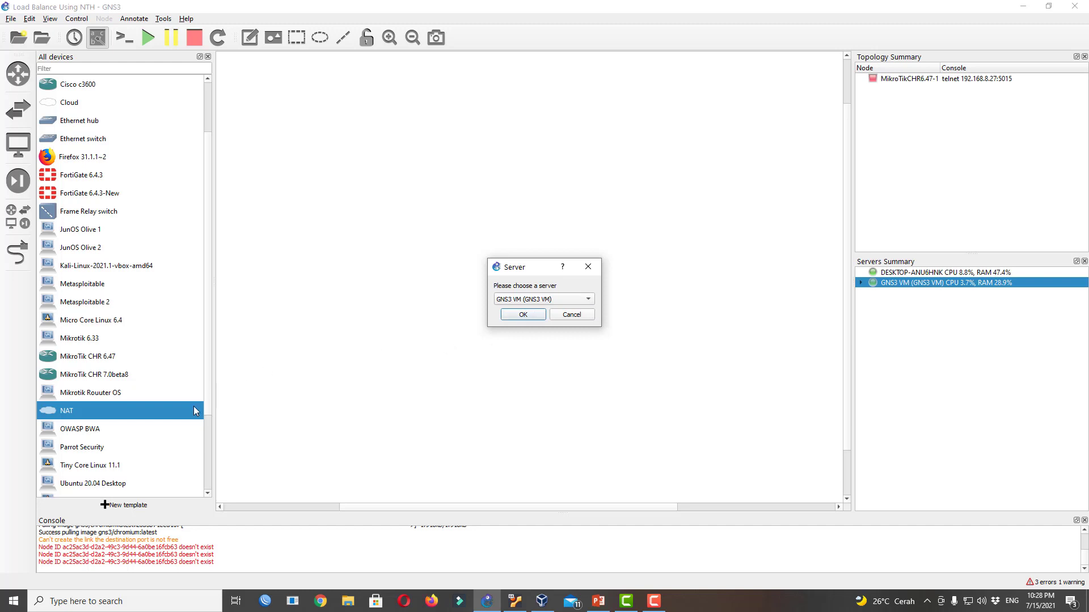
left_click(539, 315)
Add NAT2 on the GNS3 VM to the right and tidy the router and cloud positions
left_click_drag(83, 420, 668, 155)
left_click(538, 300)
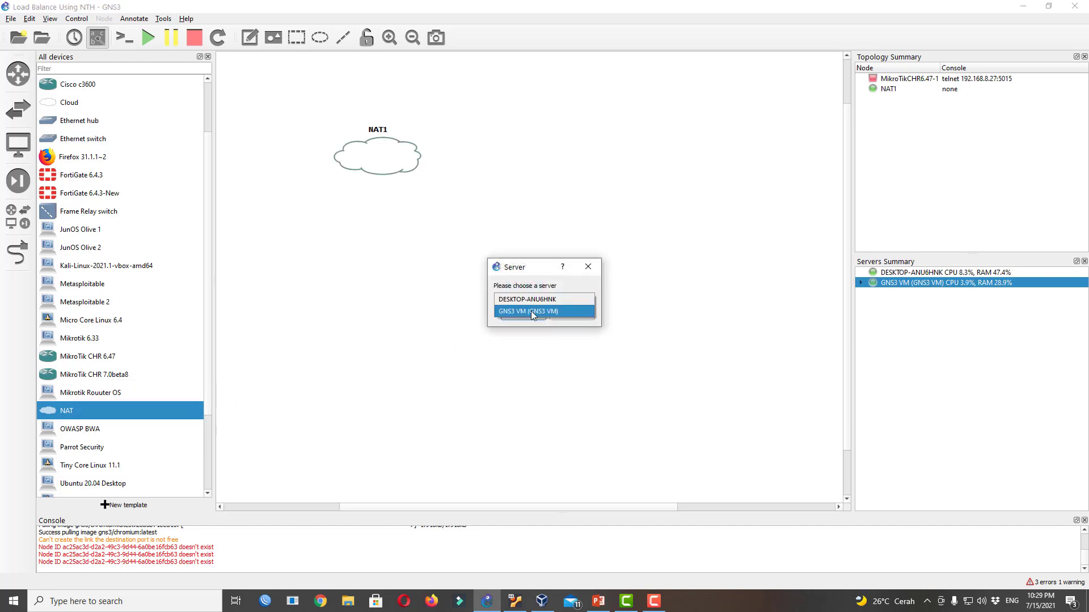
left_click(539, 310)
left_click(532, 315)
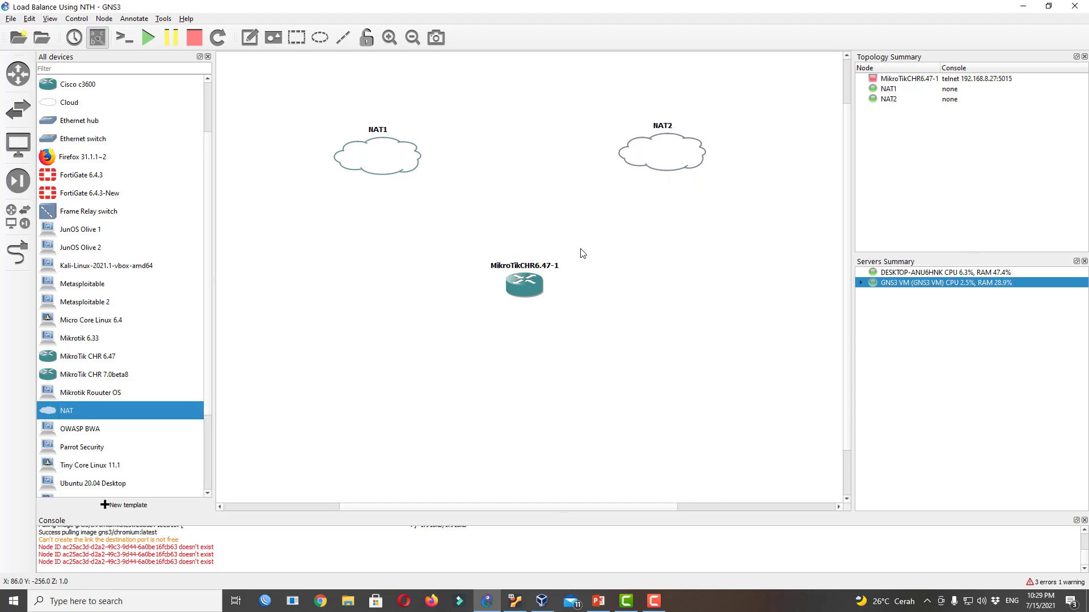
left_click_drag(531, 288, 530, 285)
mouse_move(667, 157)
left_mouse_down()
mouse_move(648, 168)
mouse_move(661, 163)
left_mouse_up()
left_click_drag(526, 286, 522, 294)
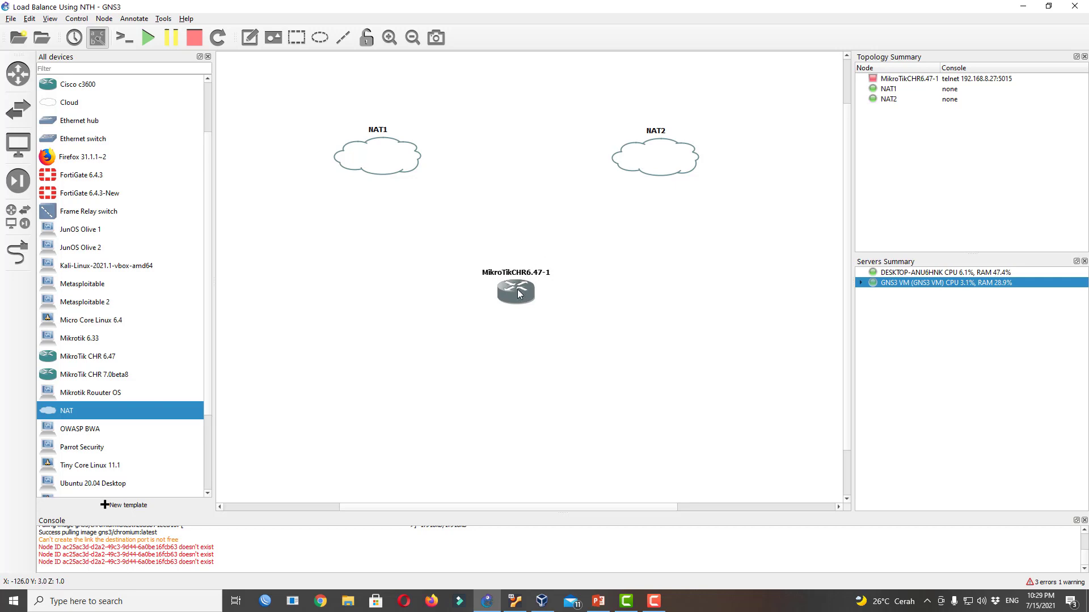
Move the router lower on the canvas and rename it R.Utama
left_click_drag(517, 289, 518, 362)
double_click(524, 346)
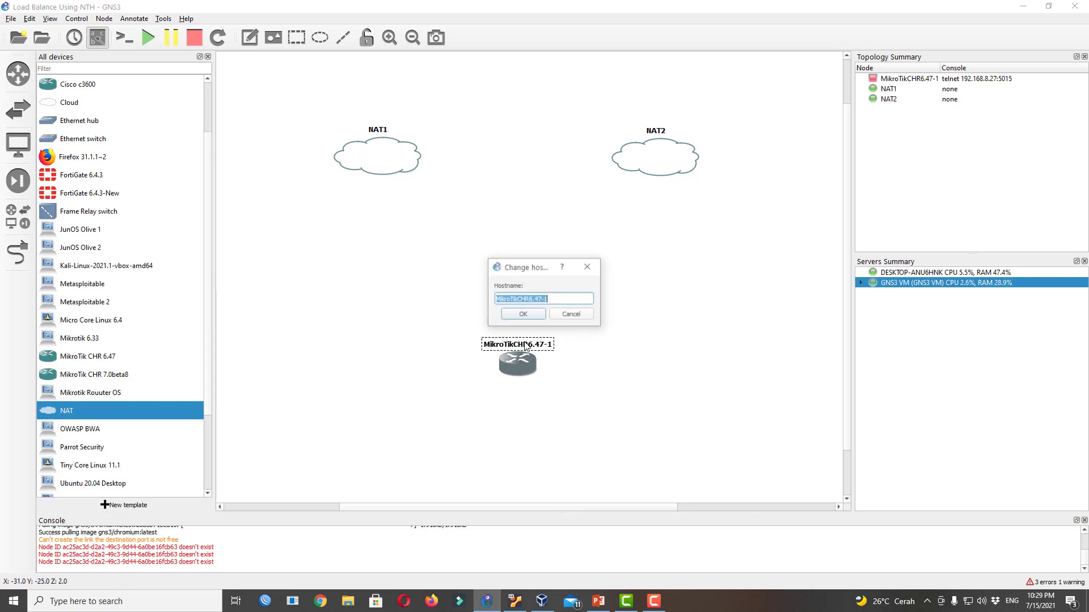
type("R. Utama")
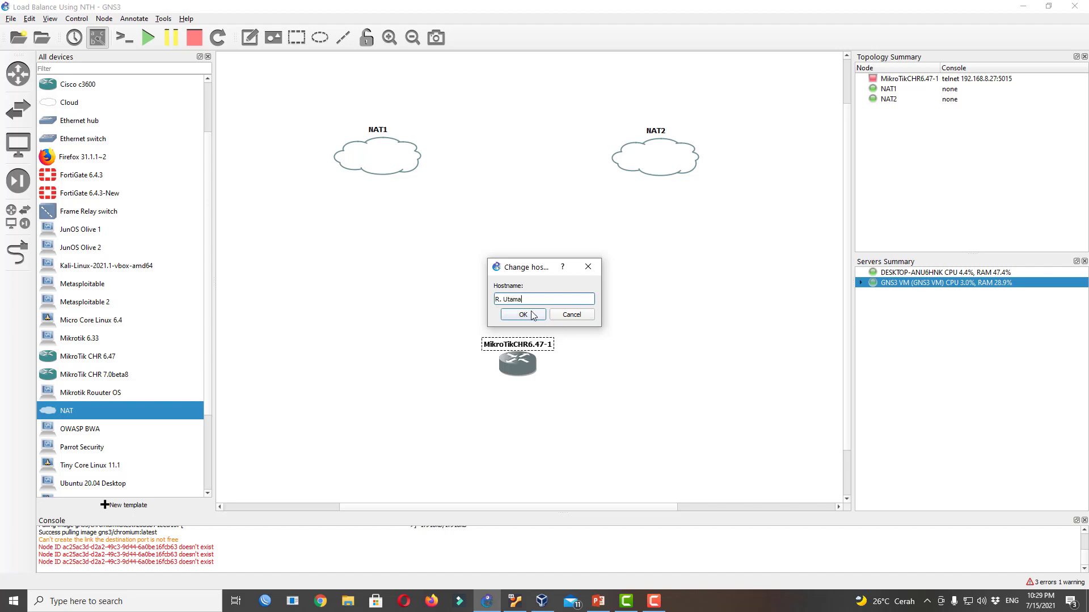
left_click(523, 314)
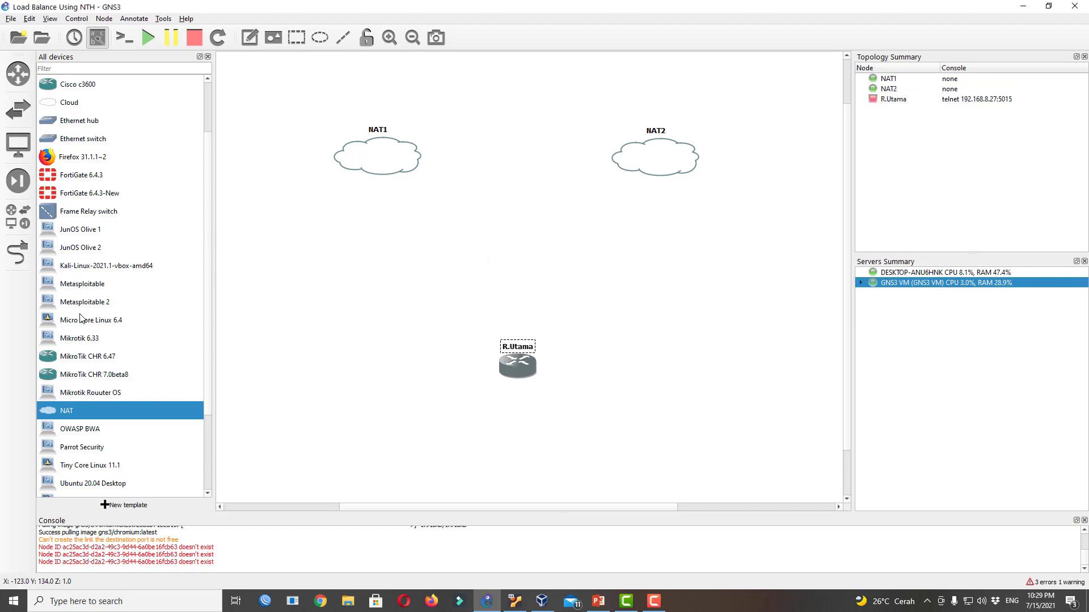
Add two more MikroTik CHR 6.47 routers and name them ISP-1 and ISP-2
left_click_drag(105, 356, 402, 259)
left_click_drag(147, 354, 661, 274)
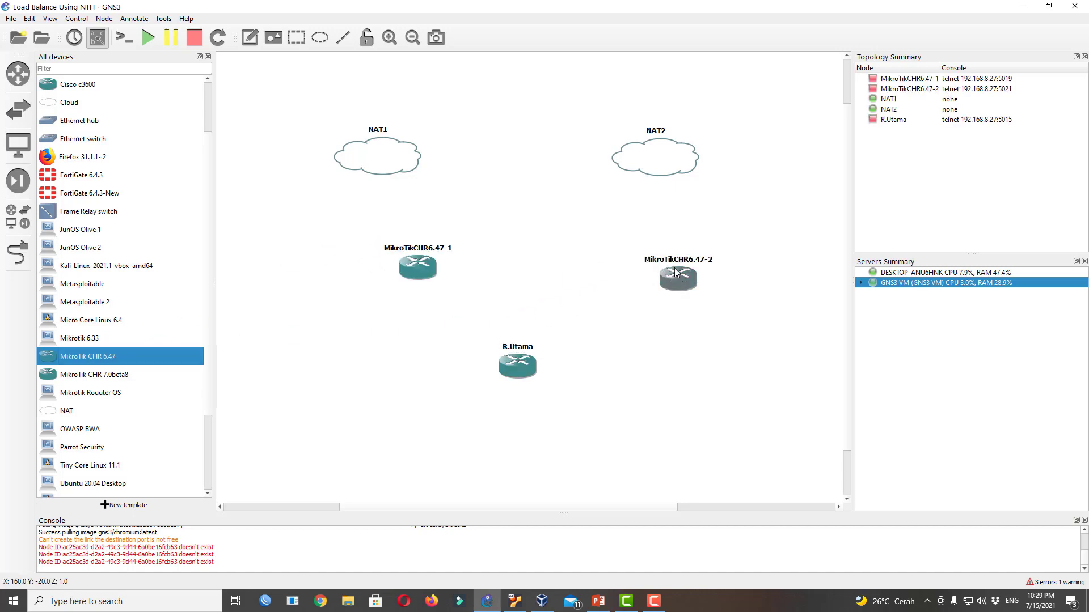
double_click(420, 249)
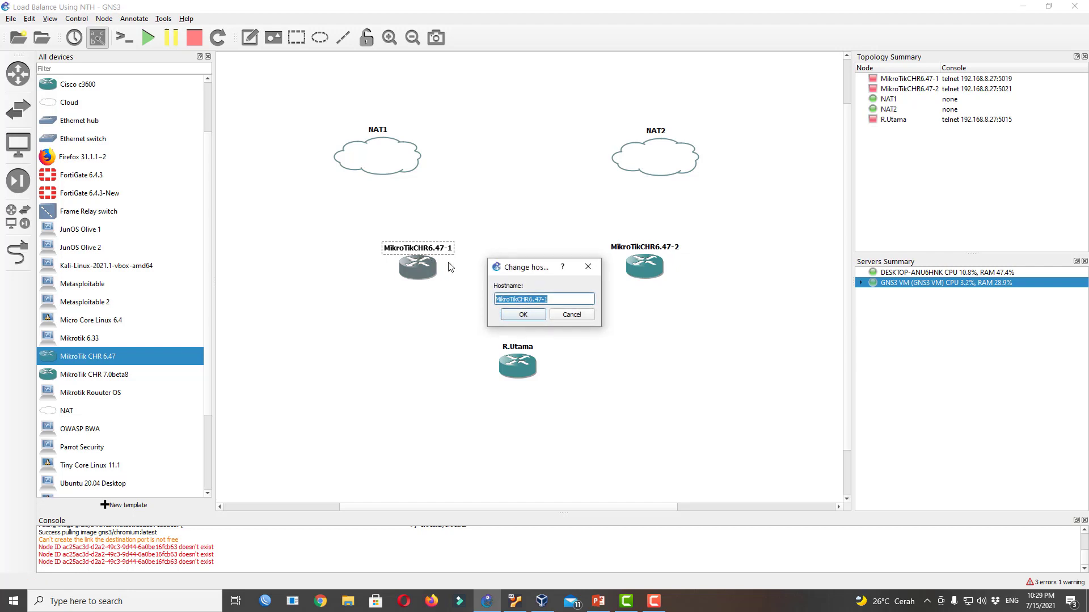
type("ISP")
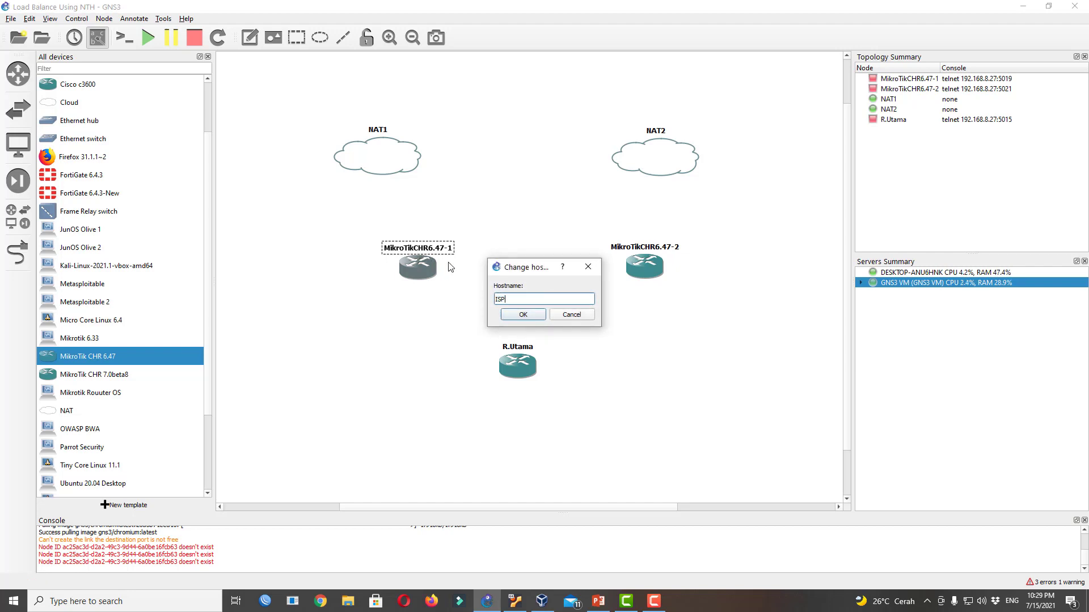
left_click(523, 314)
double_click(661, 249)
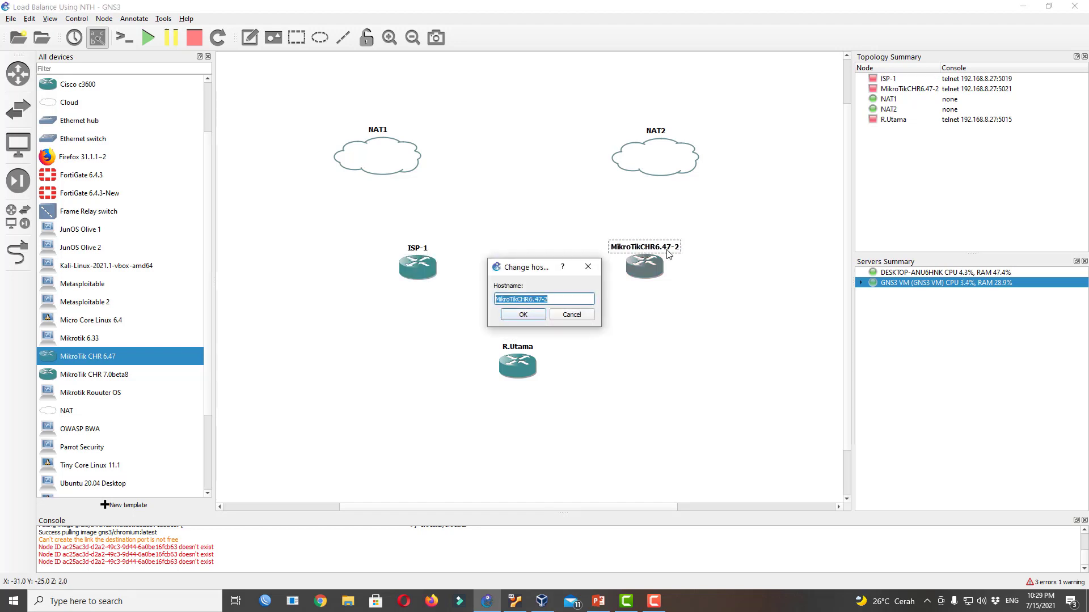
type("ISP")
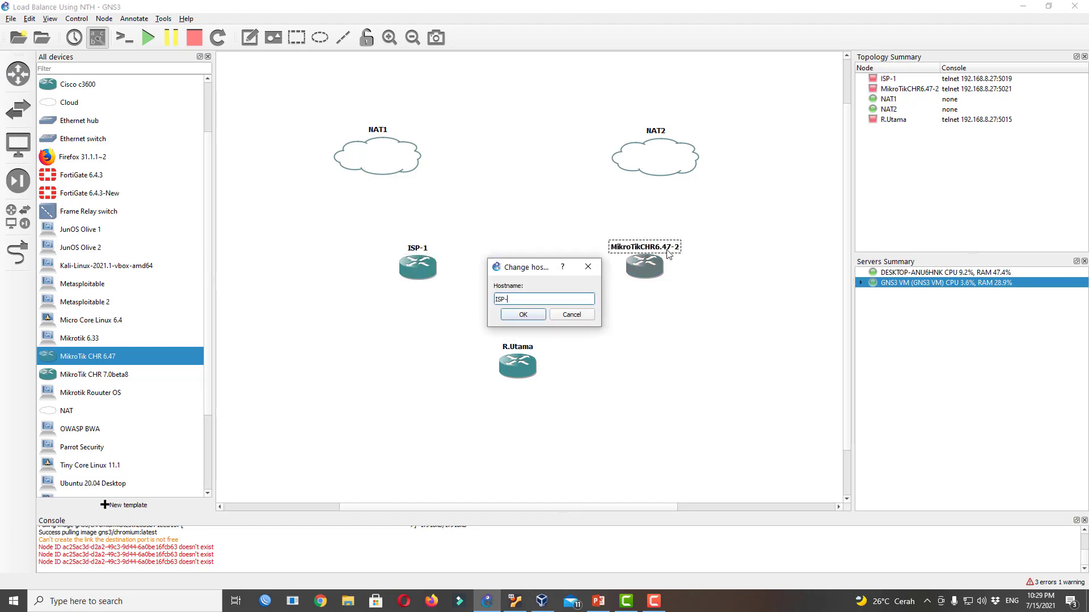
left_click(522, 315)
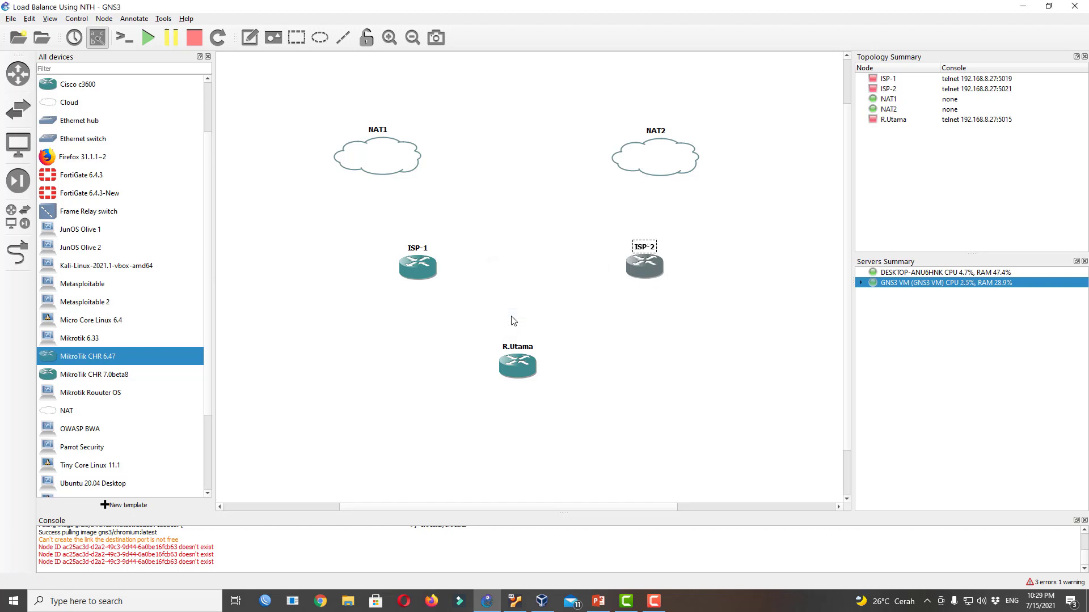
Arrange ISP-1, ISP-2 and R.Utama neatly beneath the NAT clouds
left_click_drag(415, 269, 372, 257)
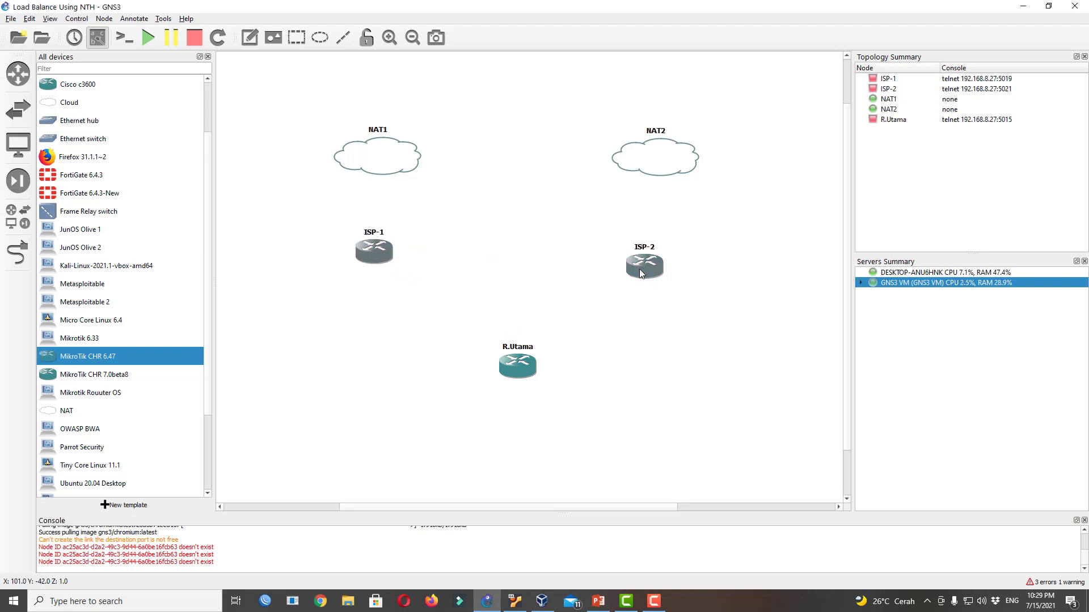
left_click_drag(638, 269, 660, 258)
left_click_drag(521, 369, 512, 372)
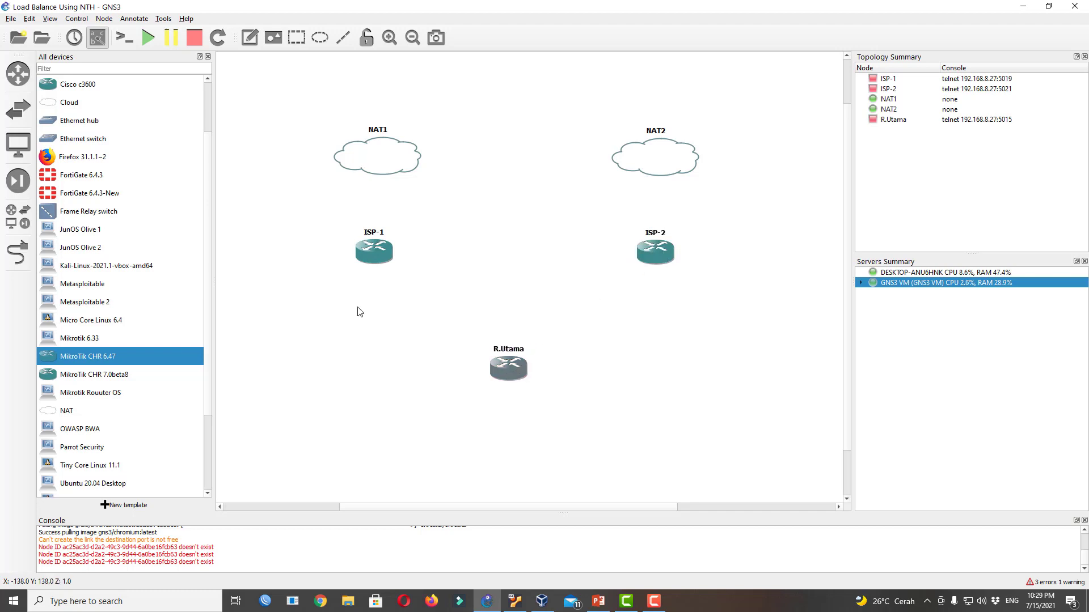
Cable NAT1's nat0 port to ISP-1's ether1
left_click(23, 264)
left_click(376, 159)
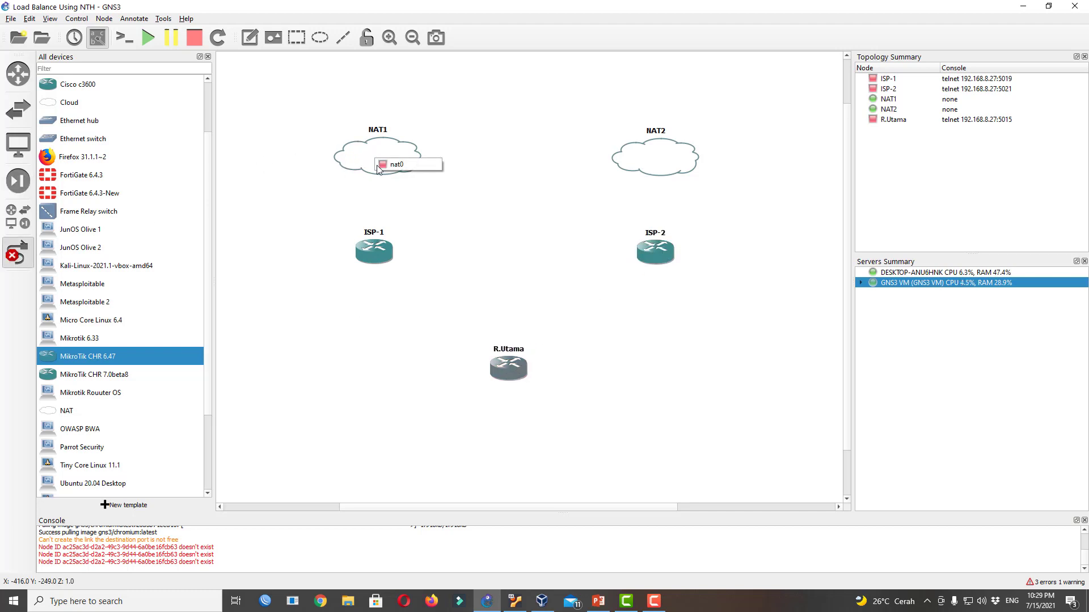
left_click(388, 165)
left_click(371, 254)
left_click(388, 258)
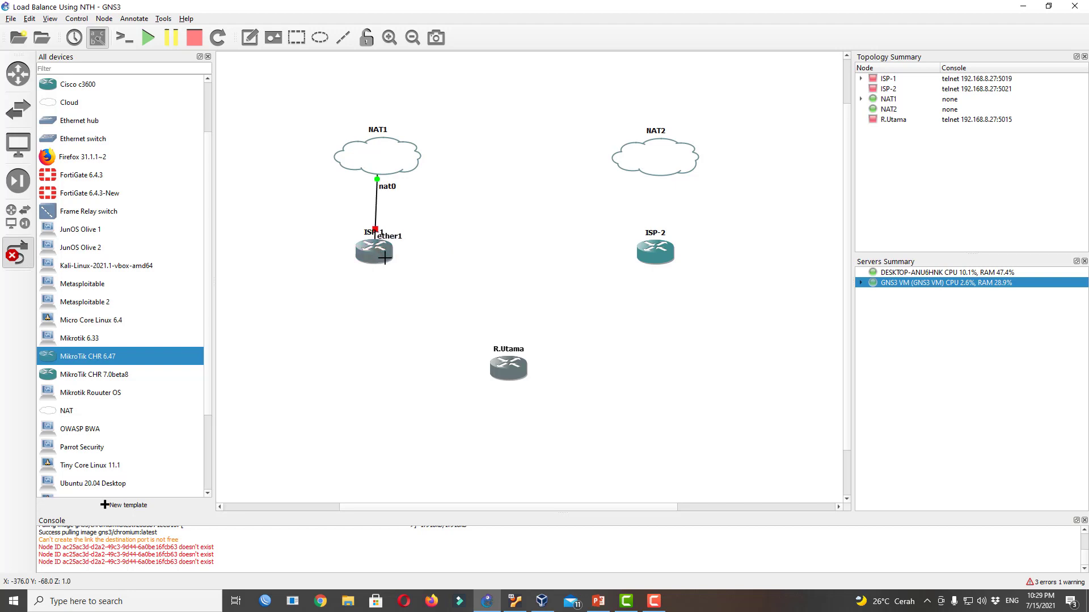
right_click(367, 255)
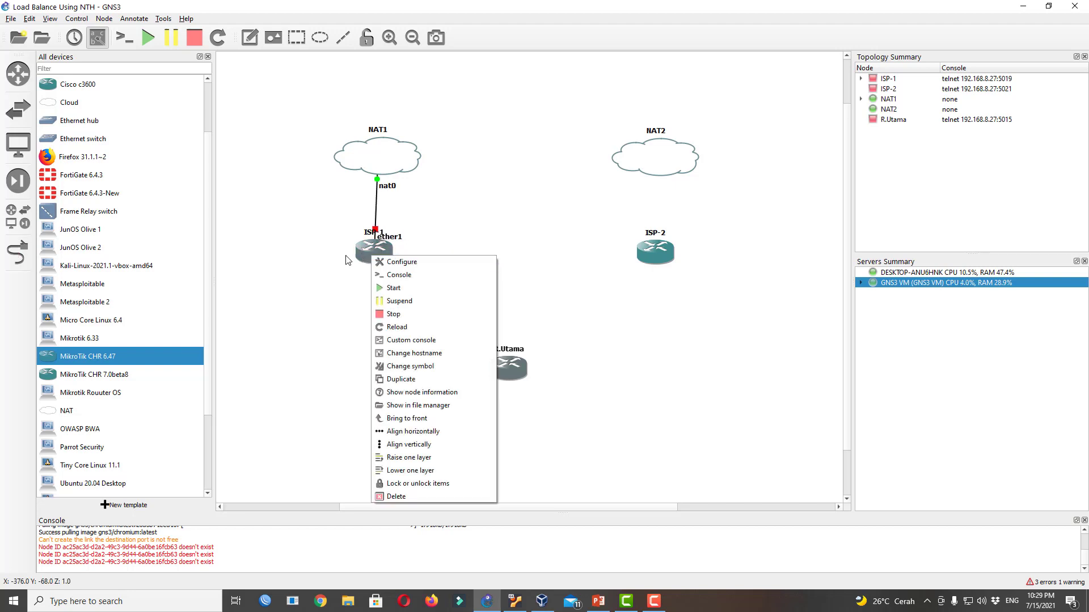
key("Escape")
left_click_drag(367, 256, 395, 228)
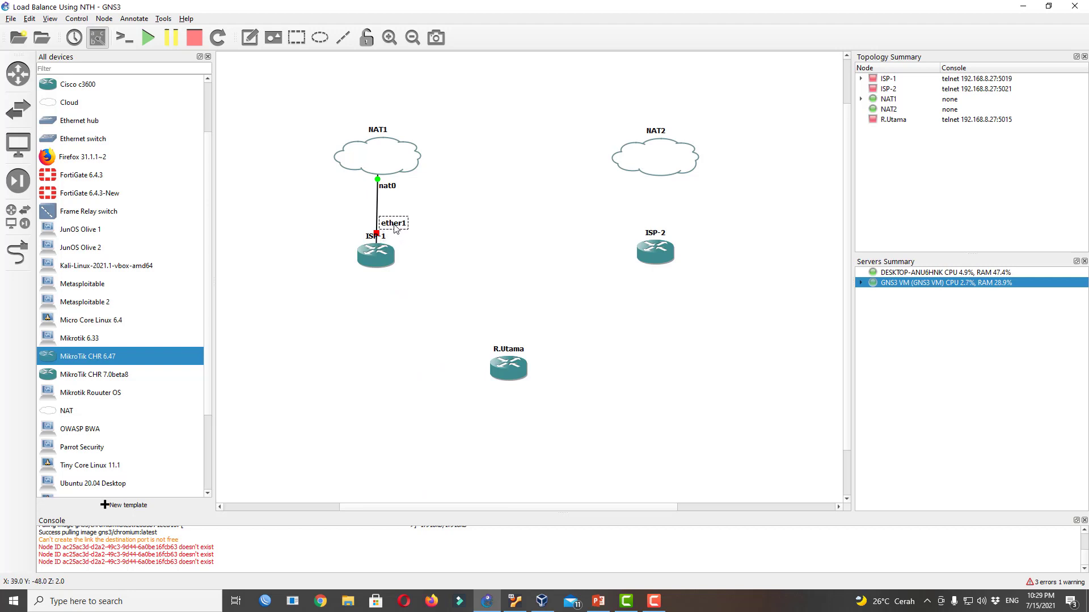
Toggle the link interface labels off and on, check view options, and reposition ISP-1
left_click(98, 39)
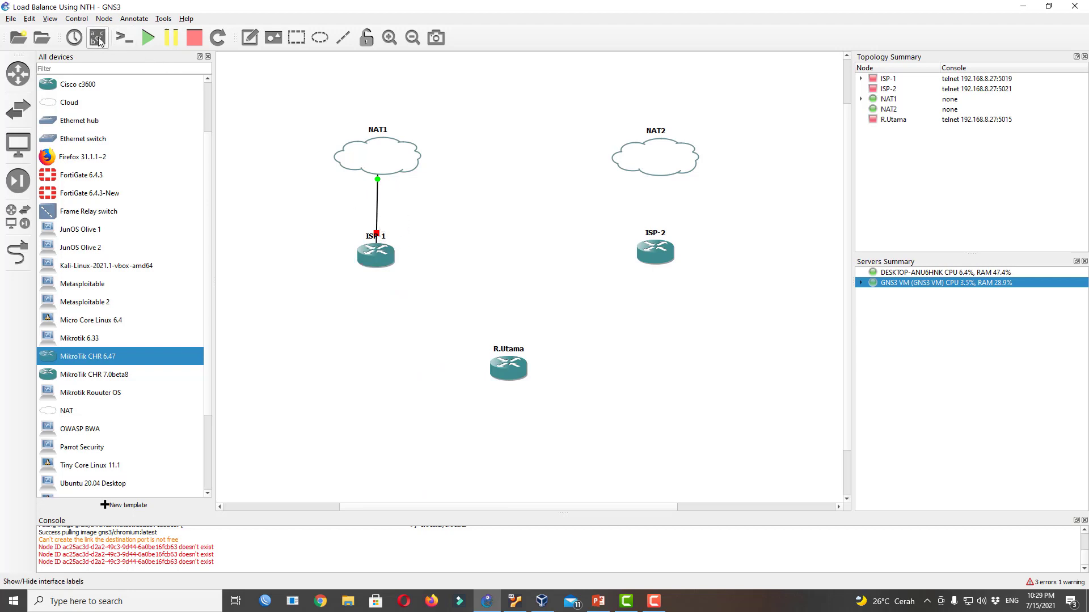
left_click(97, 38)
left_click(50, 19)
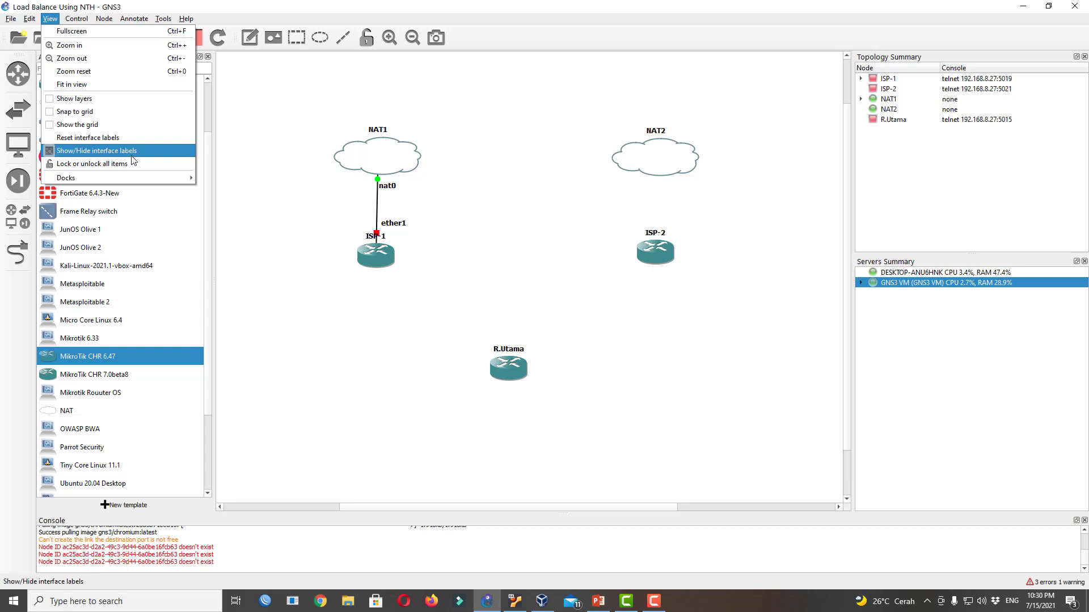
left_click(491, 244)
left_click_drag(383, 259, 383, 258)
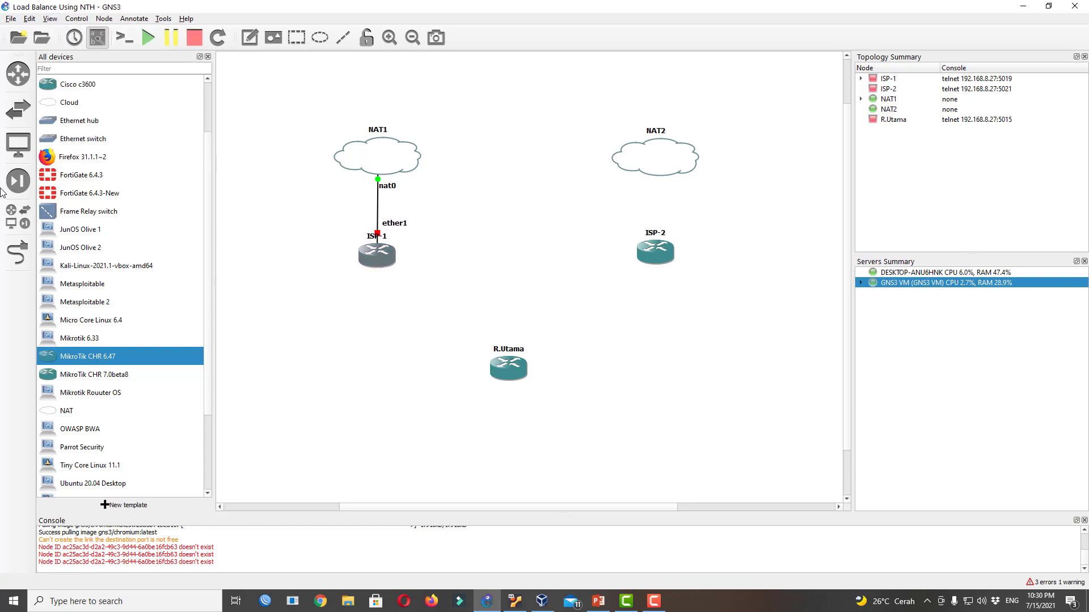
Cable NAT2's nat0 port to ISP-2's ether1 and nudge ISP-2 and R.Utama into place
left_click(17, 252)
left_click(653, 156)
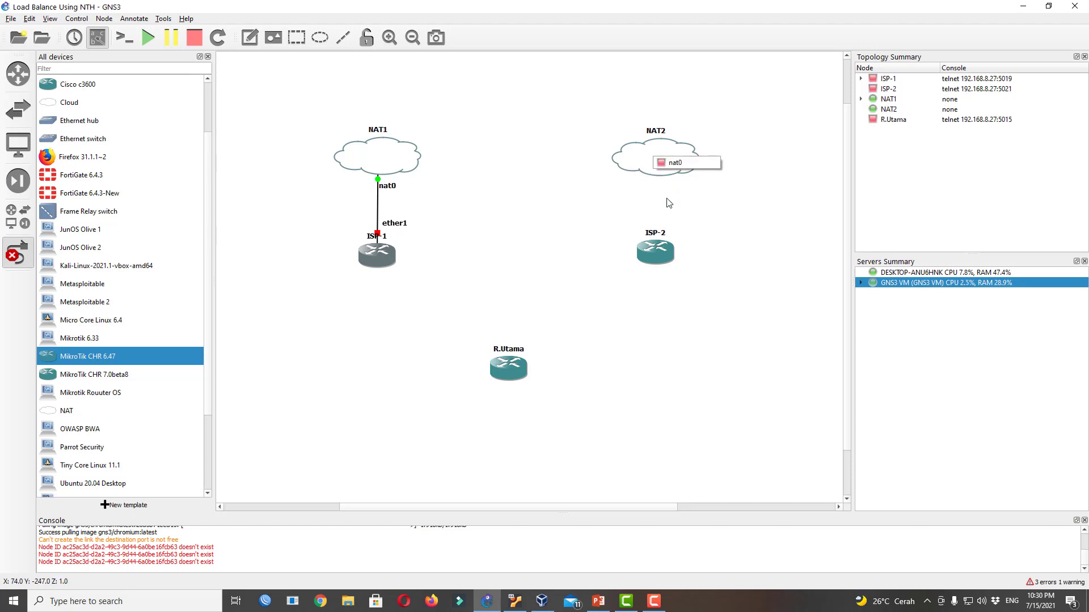
left_click(675, 164)
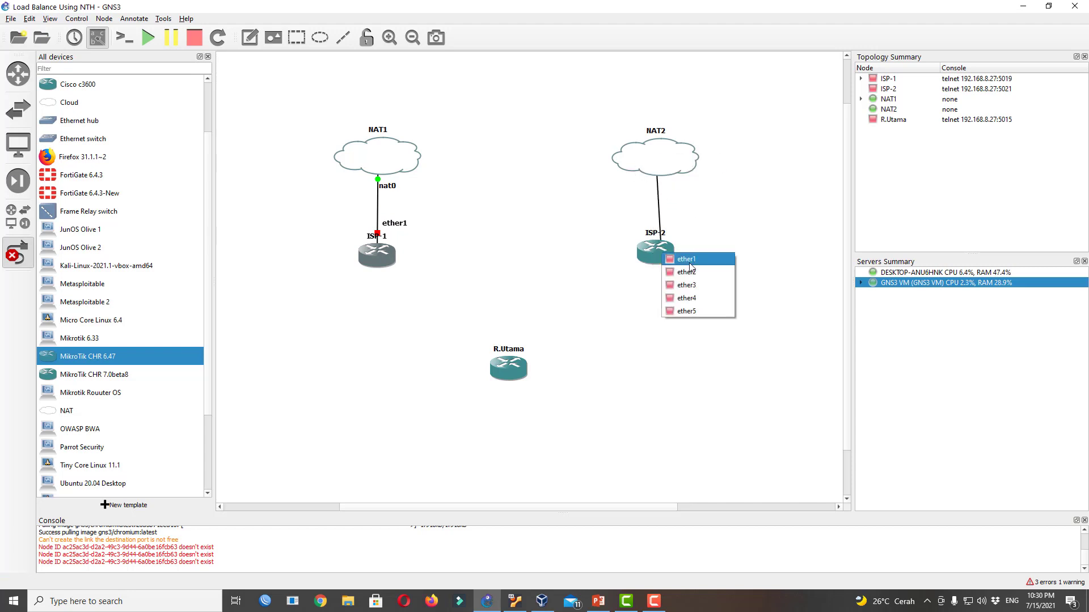
left_click(668, 258)
key("Escape")
left_click_drag(656, 256, 656, 254)
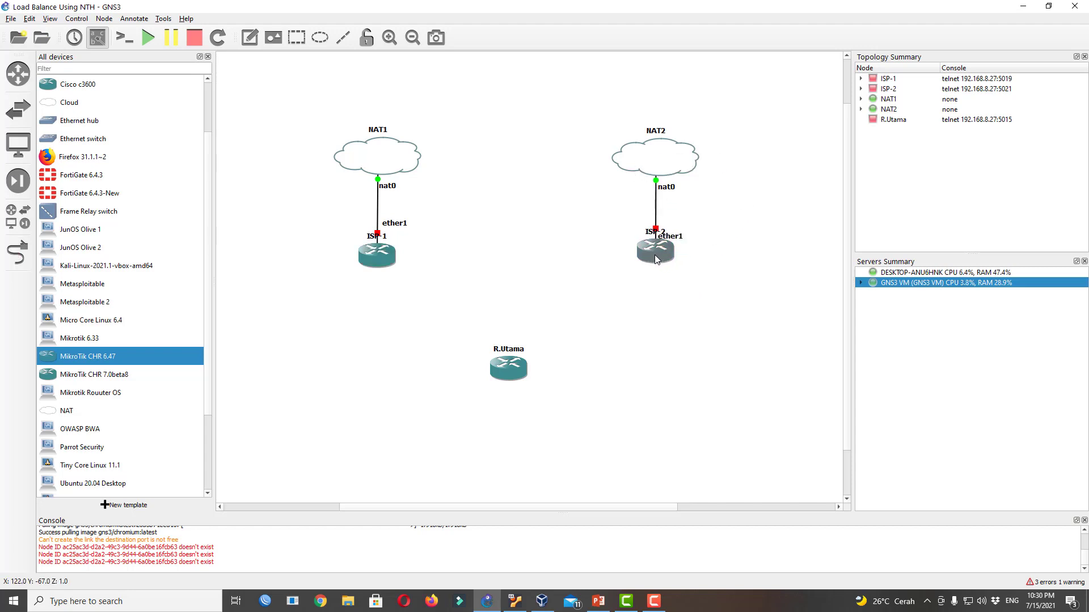
left_click_drag(499, 361, 500, 370)
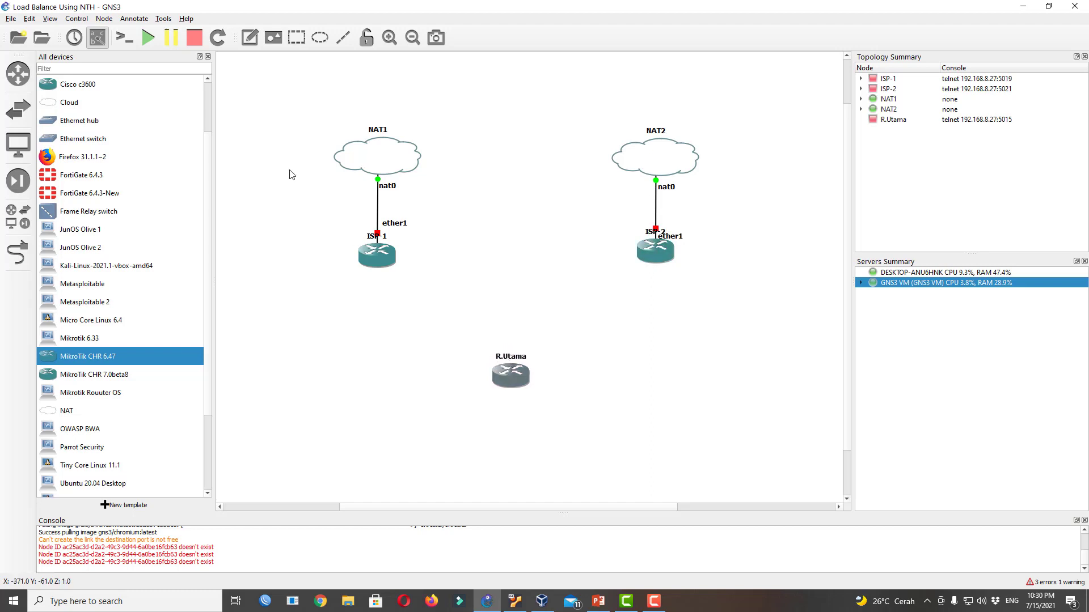
Start all devices in the topology and drop an Ethernet switch below R.Utama
left_click(146, 40)
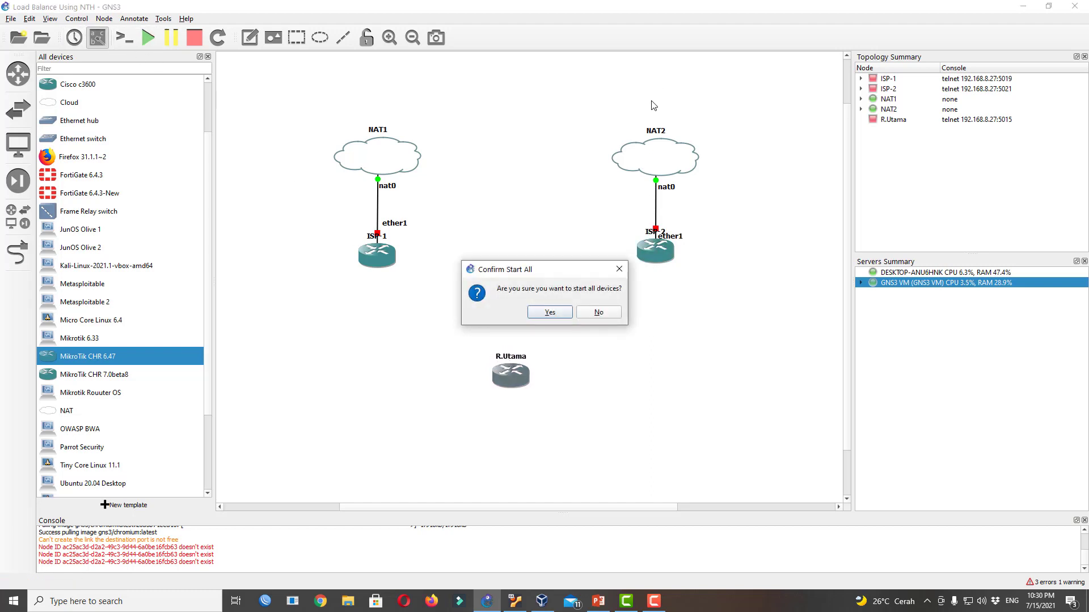
left_click(548, 312)
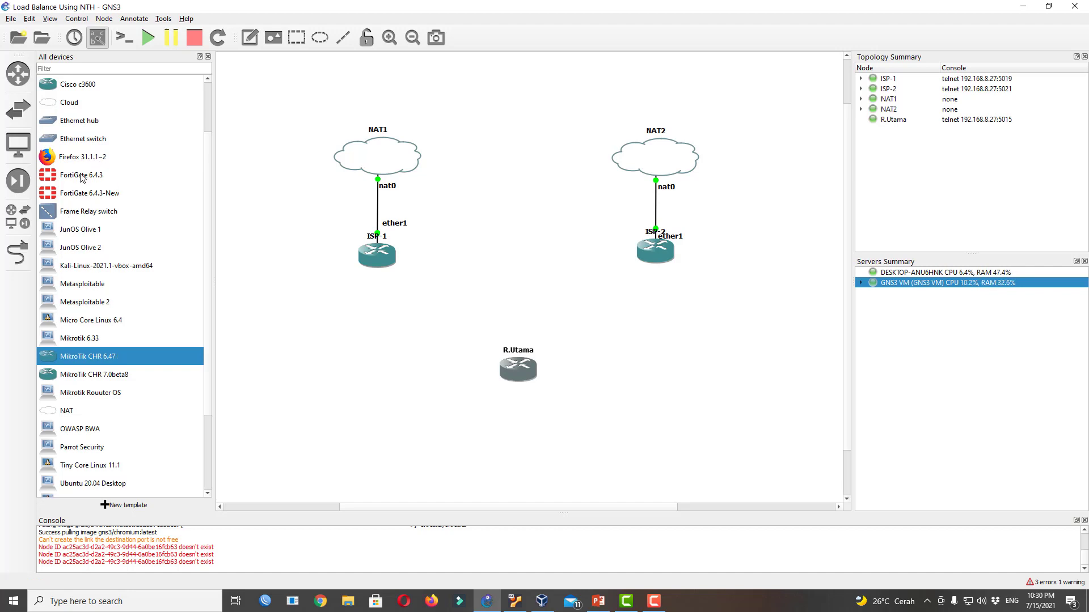
left_click_drag(82, 142, 530, 436)
Add Switch1 on the GNS3 VM under R.Utama and place a Firefox 31.1.1~2 client below it
left_click(532, 299)
left_click(529, 310)
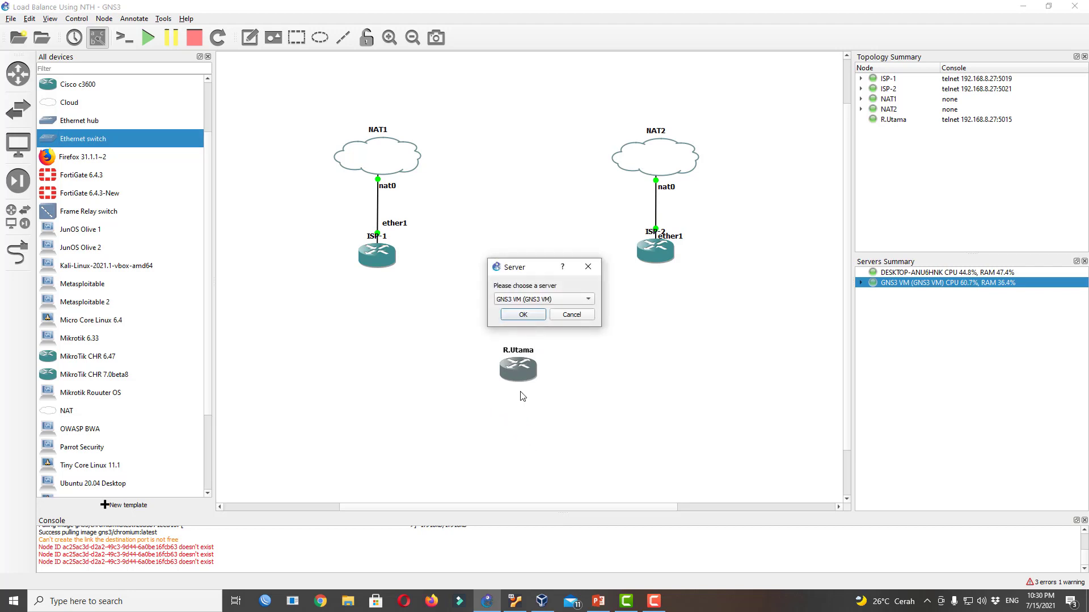
left_click(523, 315)
left_click_drag(524, 384, 527, 380)
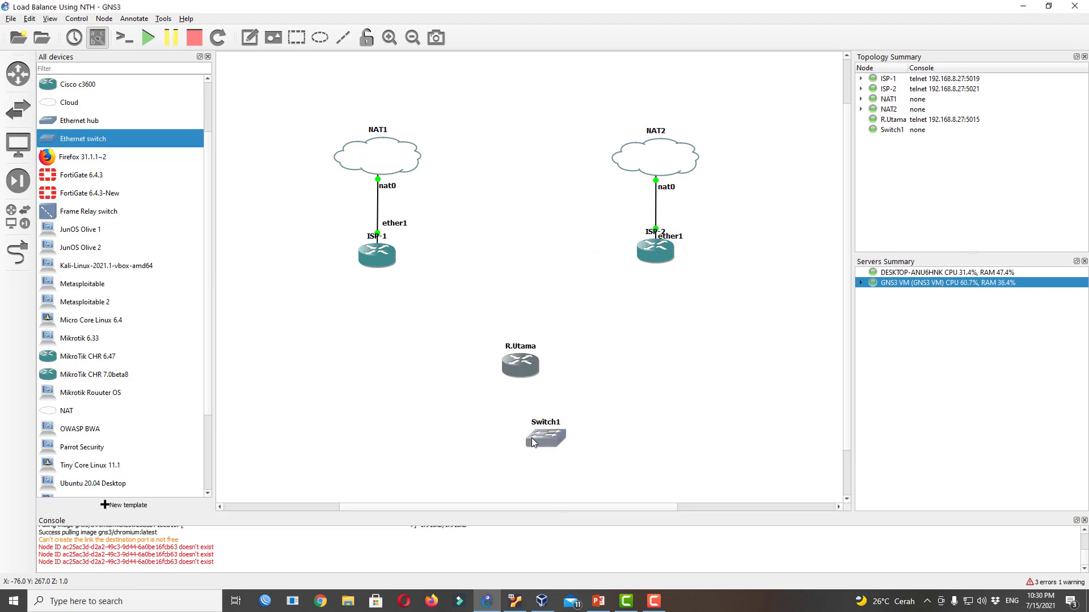
left_click_drag(544, 448, 520, 445)
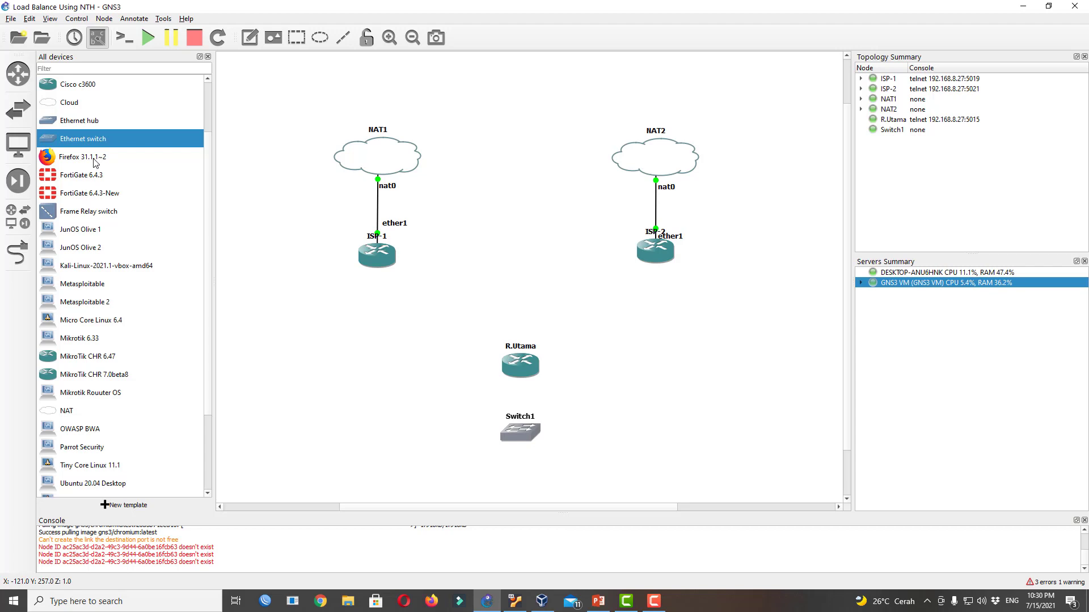
left_click_drag(95, 163, 447, 482)
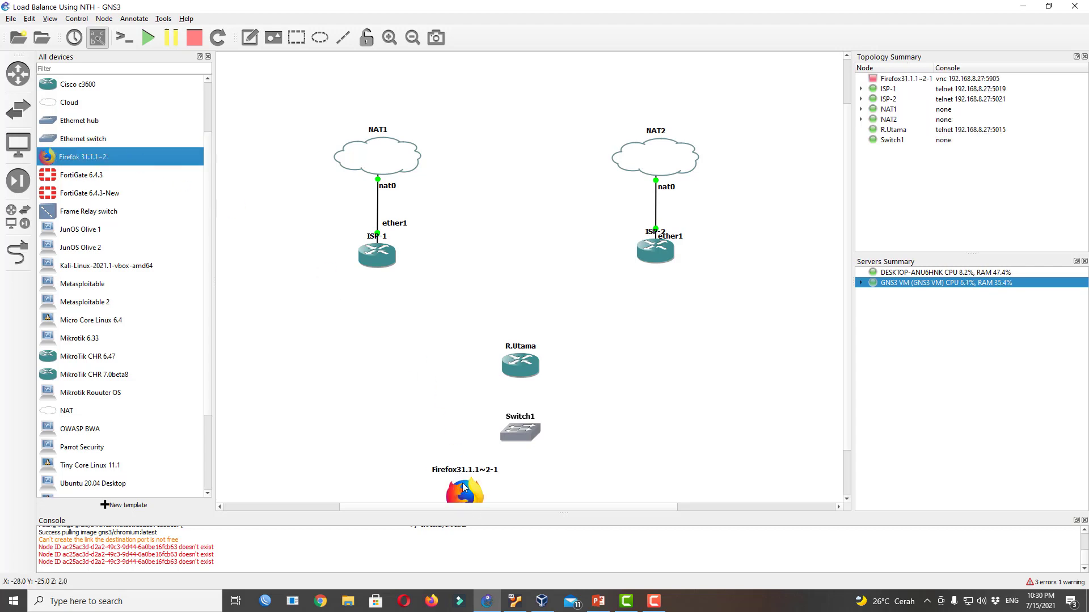
left_click_drag(525, 436, 522, 419)
left_click_drag(512, 364, 509, 350)
left_click(514, 440)
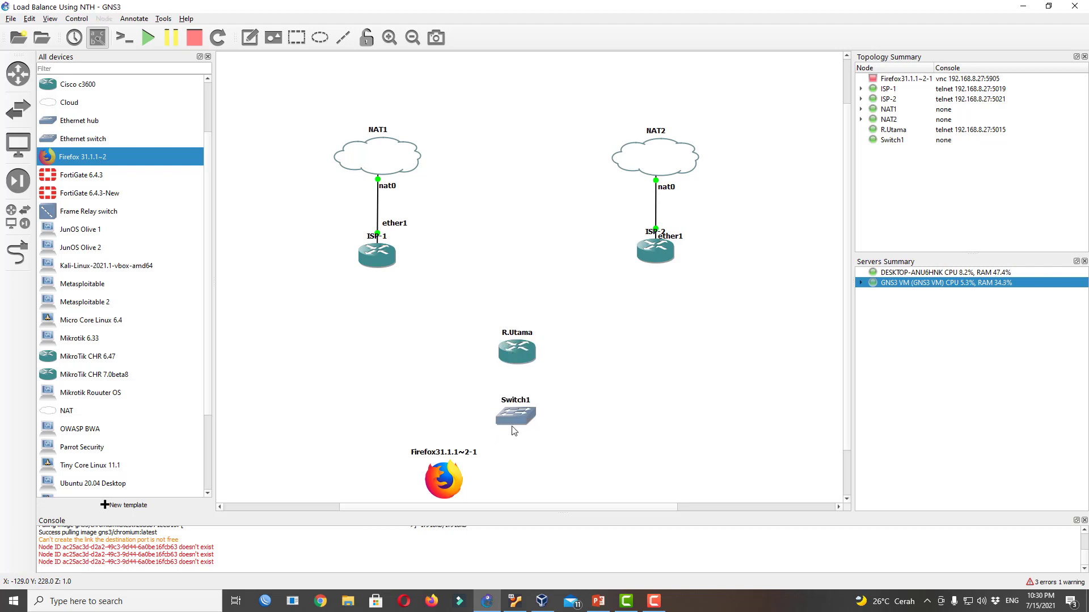
Cable R.Utama ether2 to Switch1, and Switch1 Ethernet1 to the Firefox client's e0
left_click(19, 256)
left_click(514, 361)
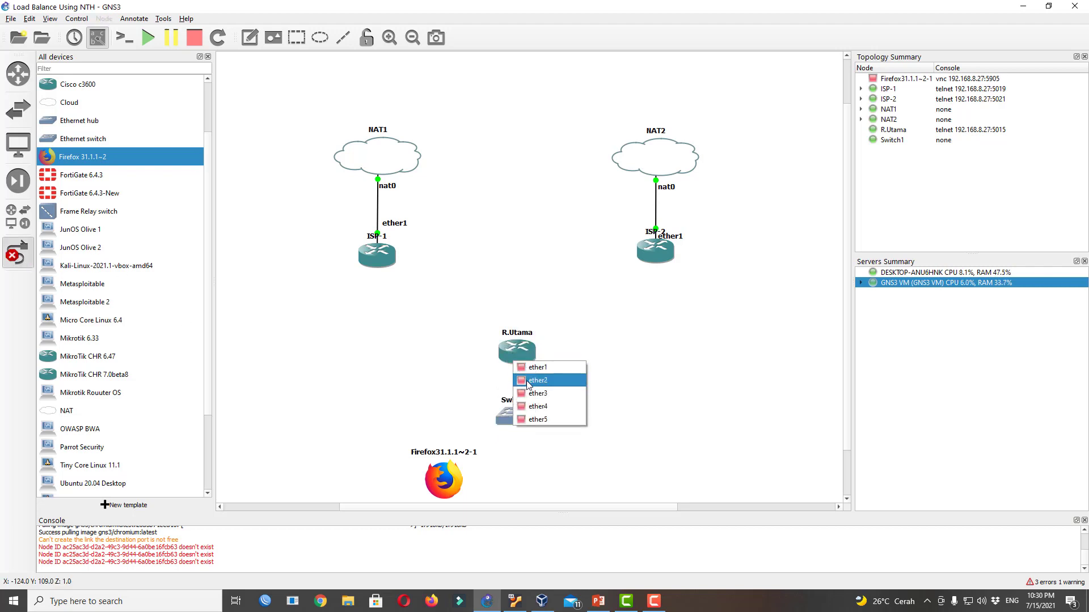
left_click(527, 381)
left_click(522, 423)
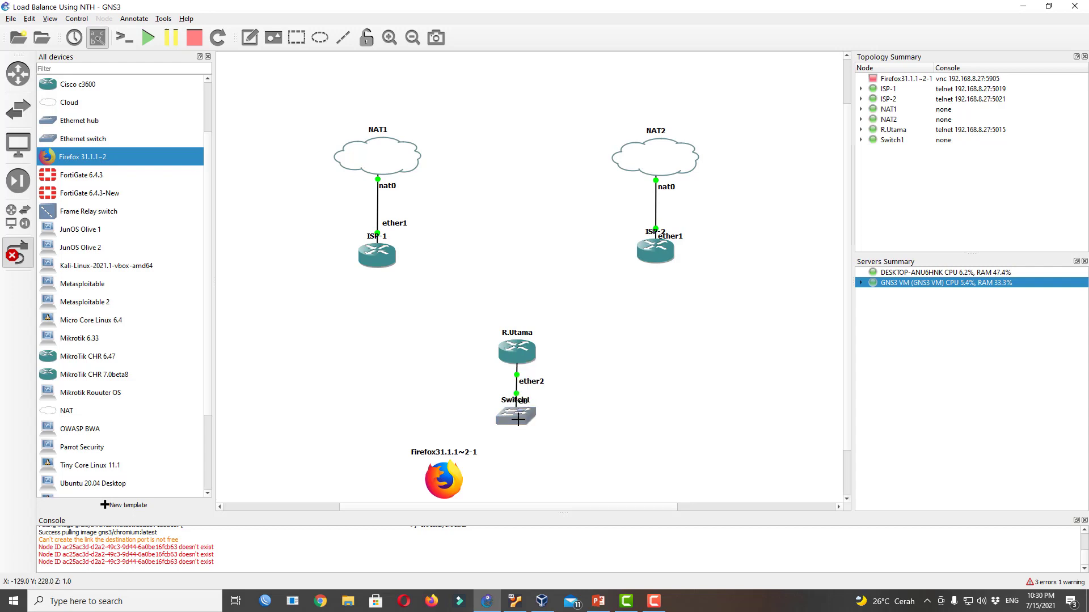
left_click(517, 419)
left_click(524, 440)
left_click(452, 479)
left_click(502, 486)
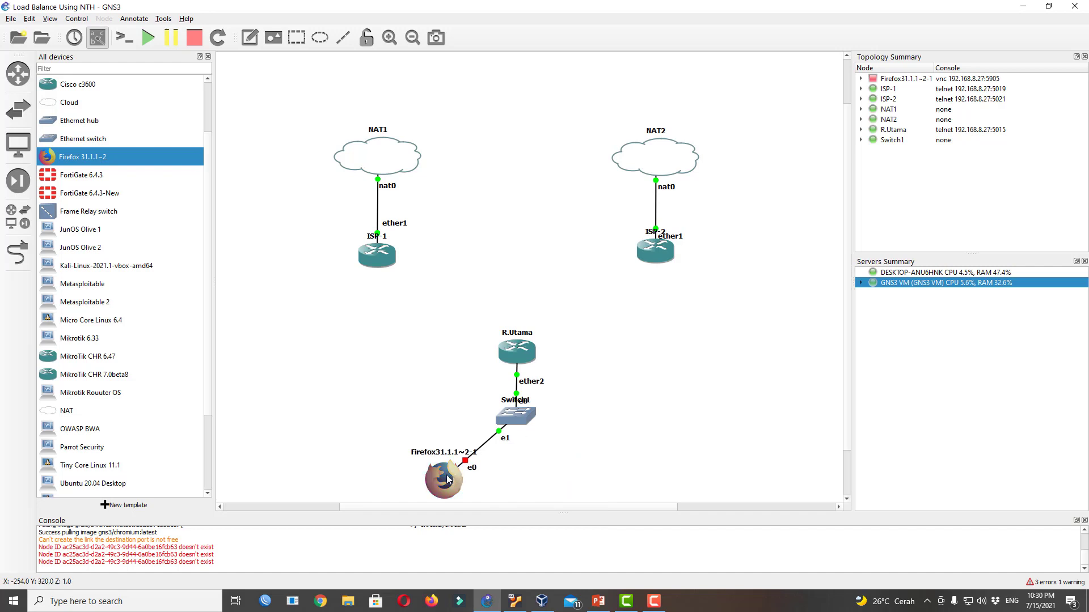
left_click_drag(446, 475, 437, 465)
left_click_drag(527, 358, 528, 356)
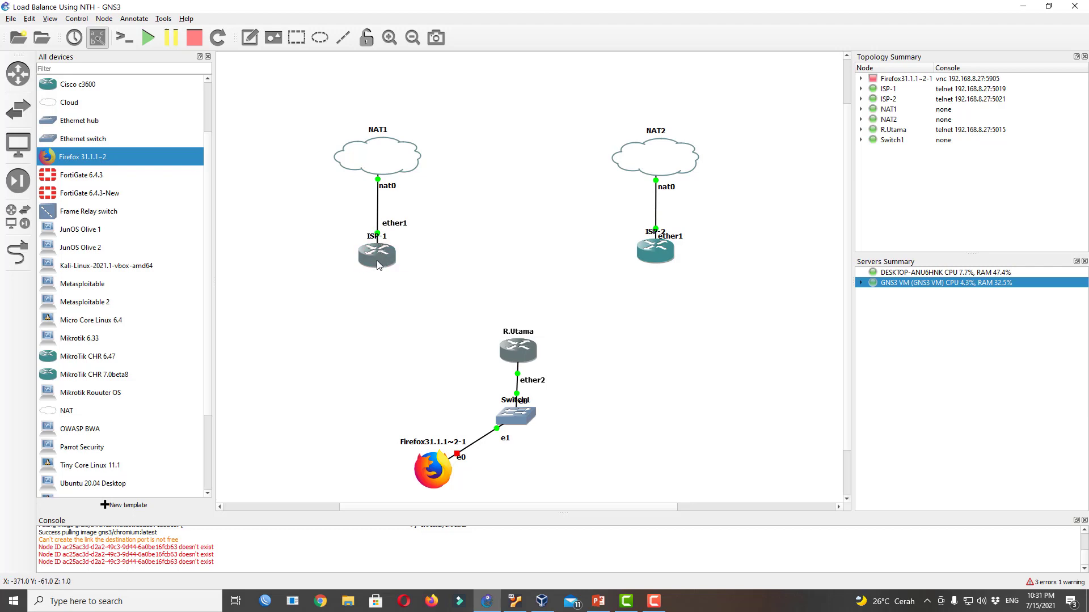
Move the WinBox window to the right, then drag a Cloud node onto the GNS3 canvas
mouse_move(383, 261)
left_click(265, 601)
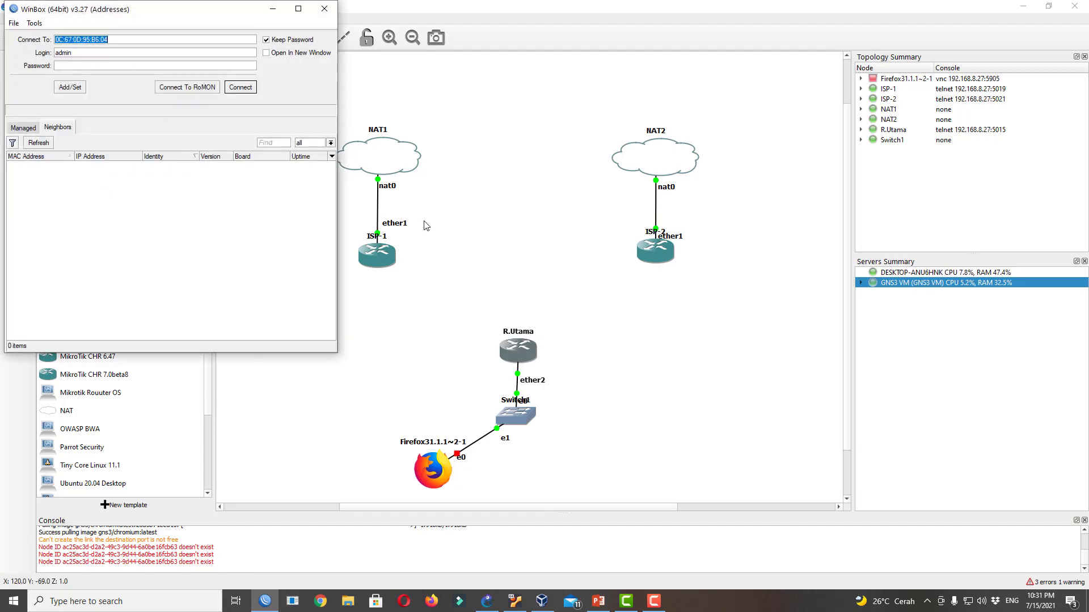
left_click_drag(148, 14, 883, 154)
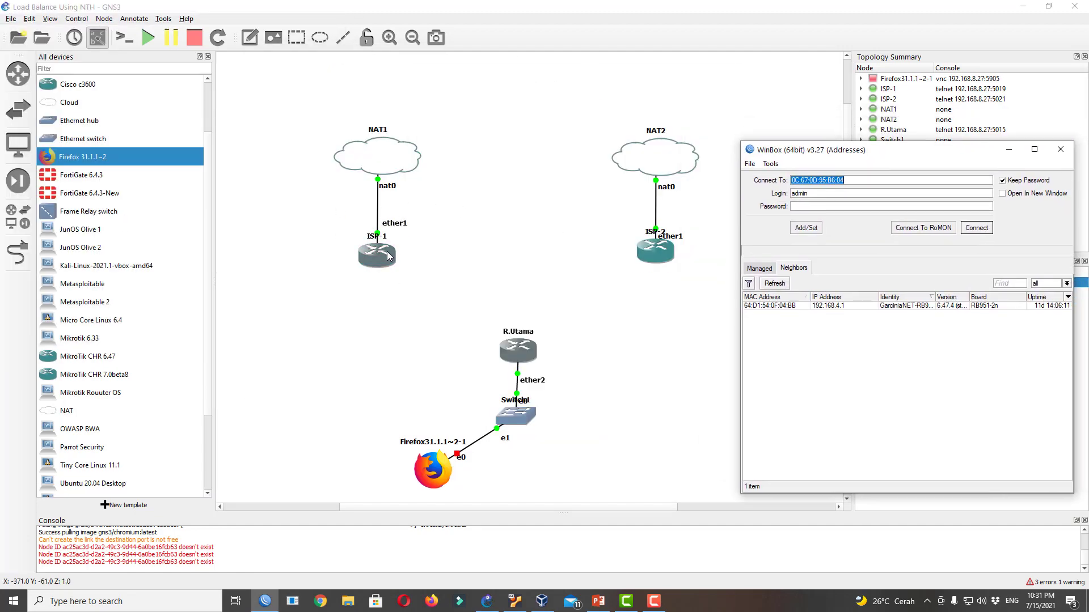
left_click_drag(69, 102, 526, 150)
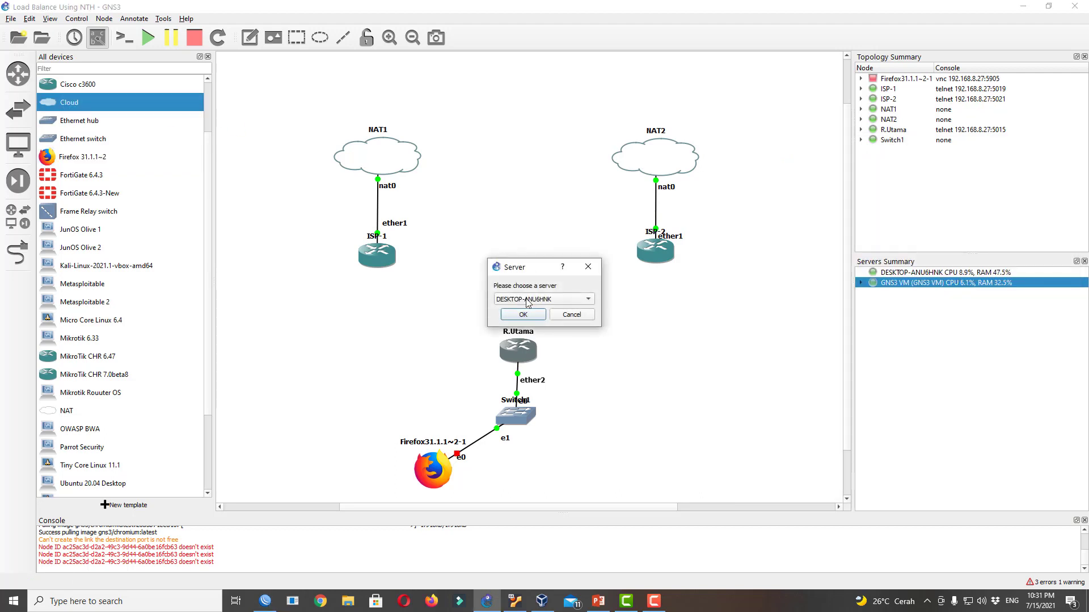
Add Cloud1 on the GNS3 VM server between NAT1 and NAT2
left_click(527, 299)
left_click(528, 312)
left_click(522, 316)
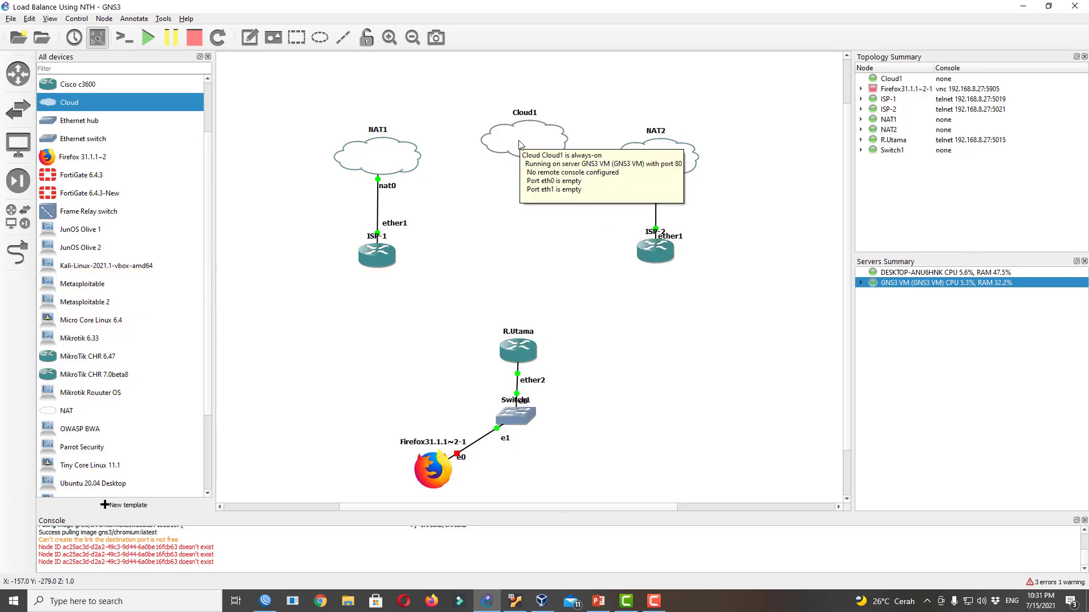
left_click(22, 254)
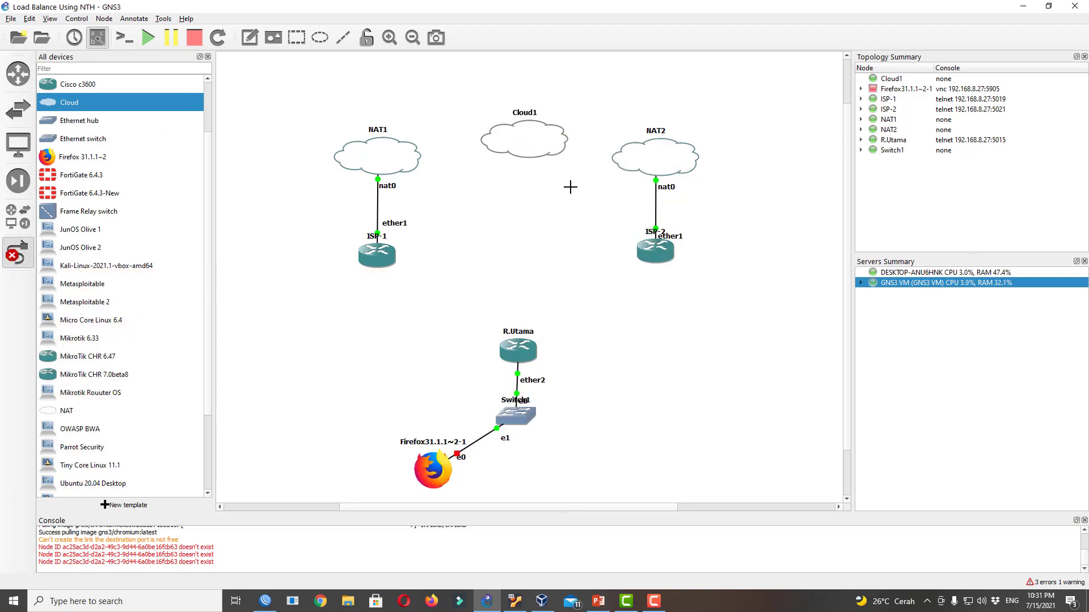
left_click(522, 149)
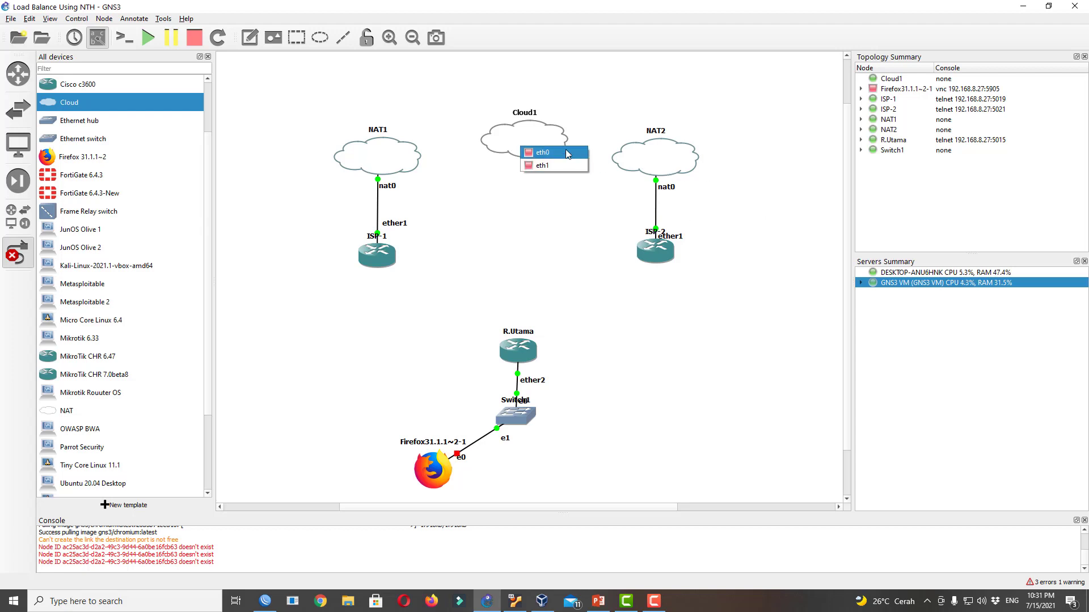
right_click(499, 126)
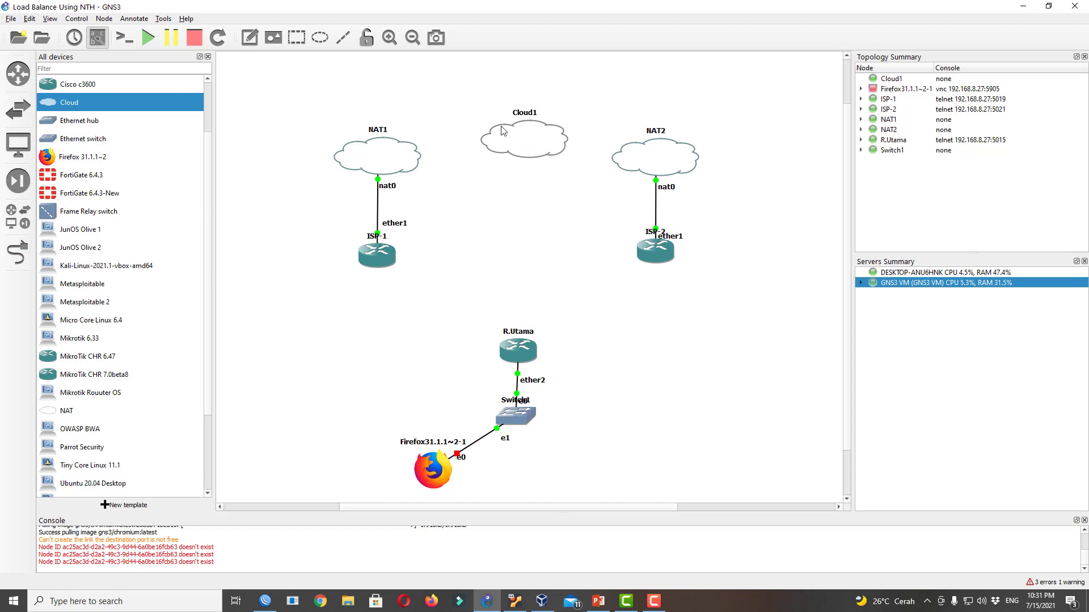
right_click(499, 126)
left_click(457, 118)
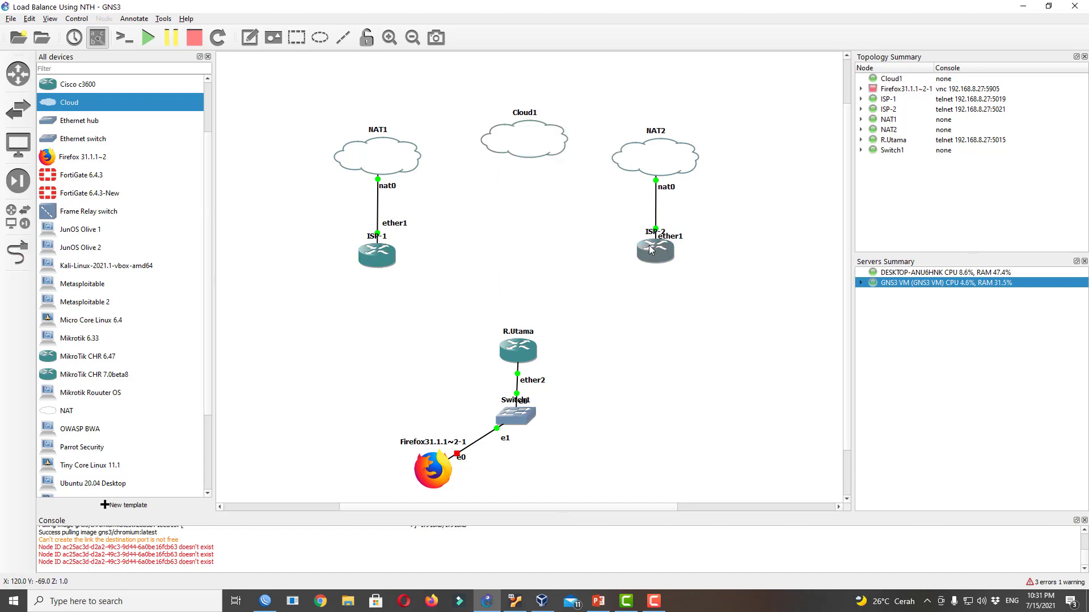
Add Switch2 on the GNS3 VM server below Cloud1
left_click_drag(84, 141, 529, 228)
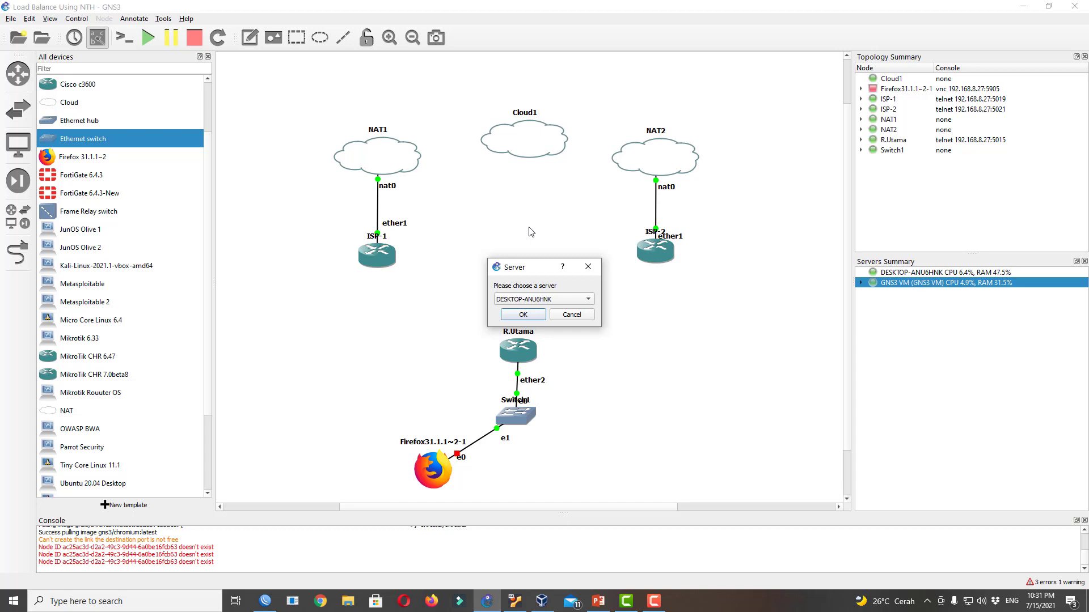
left_click(526, 299)
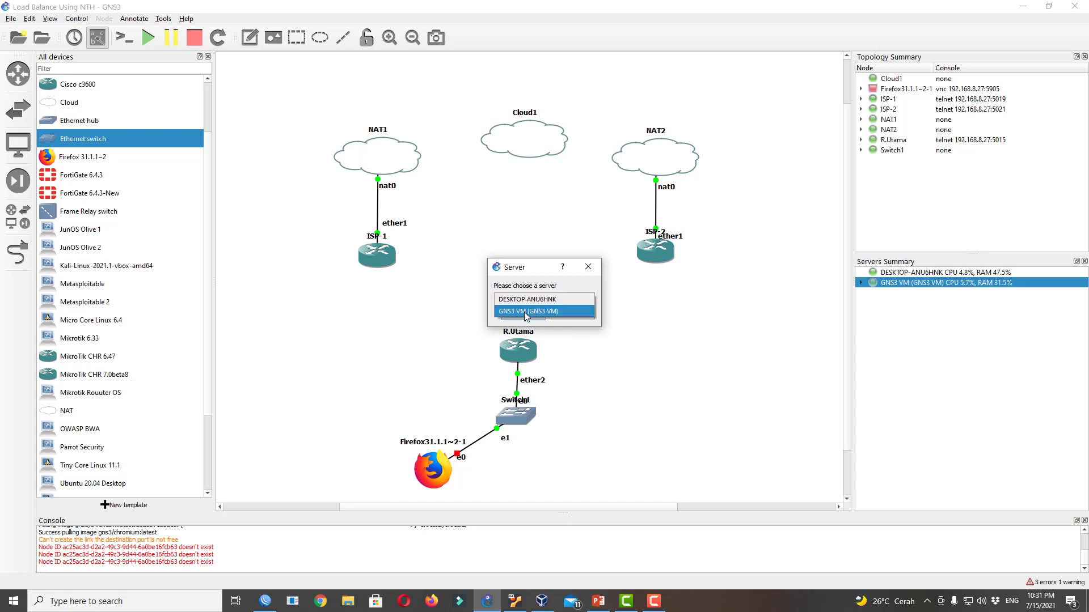
left_click(525, 312)
left_click(536, 321)
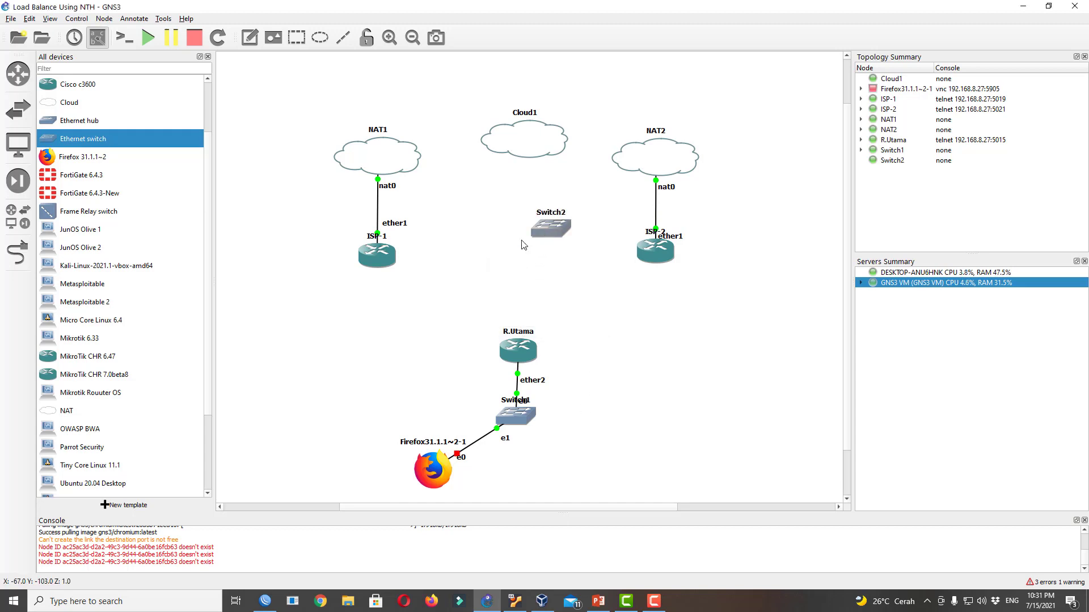
left_click(659, 608)
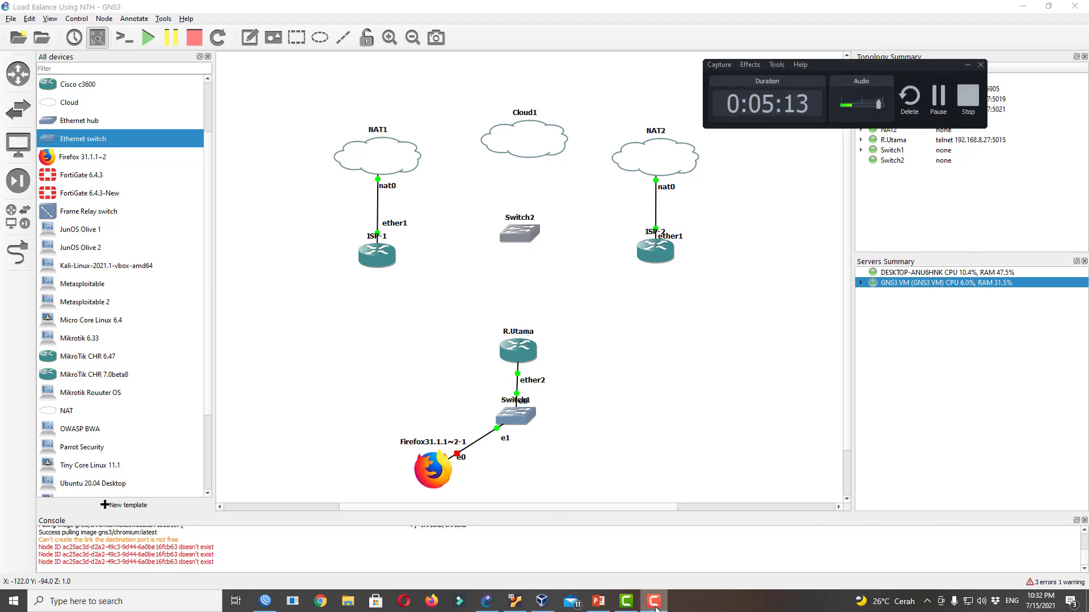
left_click(658, 608)
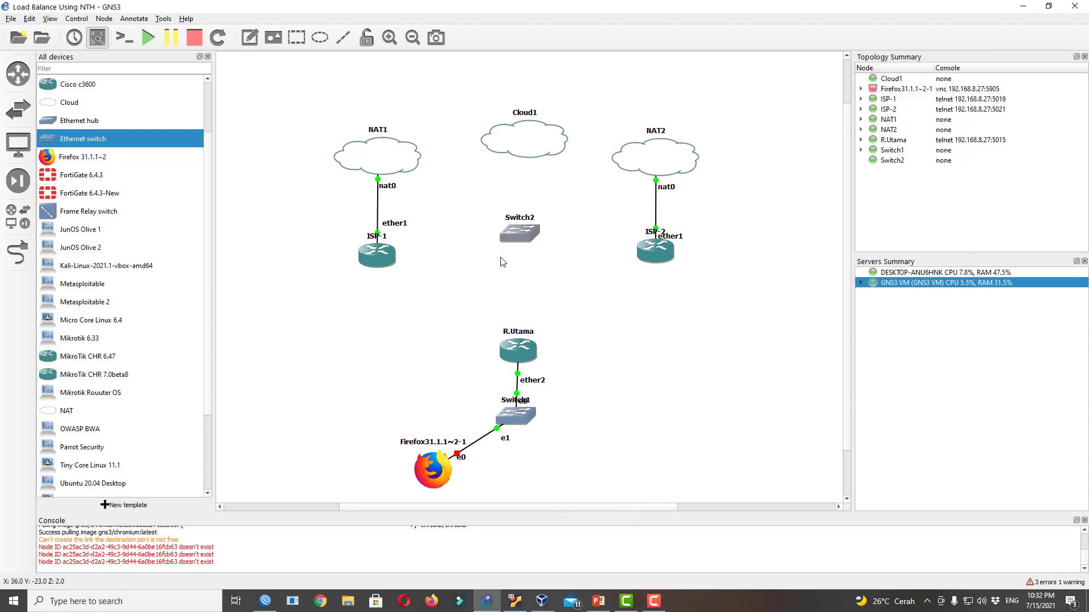
left_click_drag(516, 236, 516, 253)
Begin cabling a Cloud1 port to Switch2
left_click(18, 253)
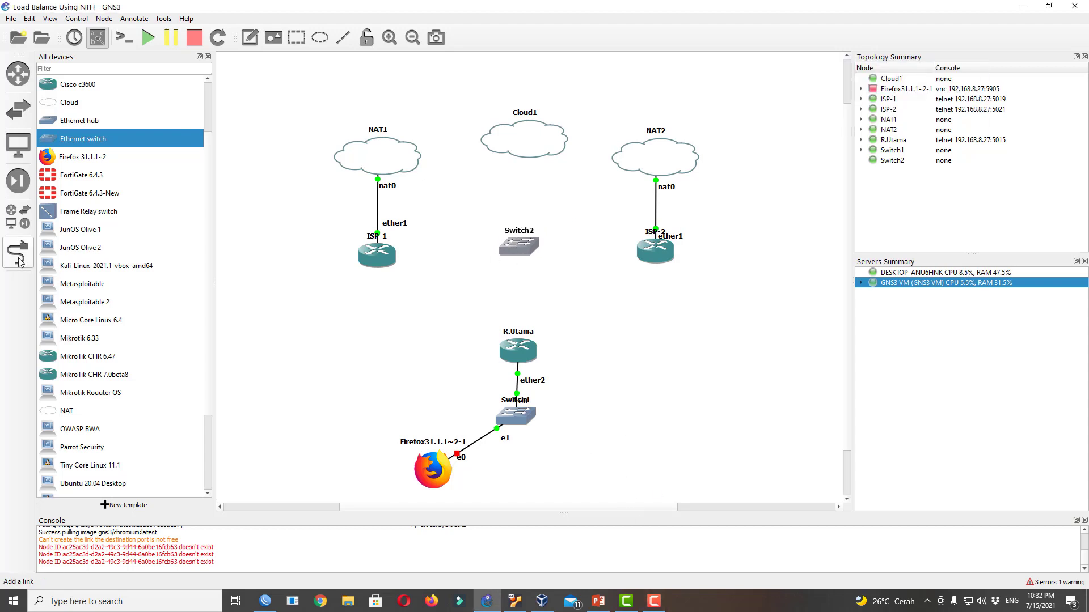
left_click(530, 250)
left_click(536, 255)
left_click(530, 147)
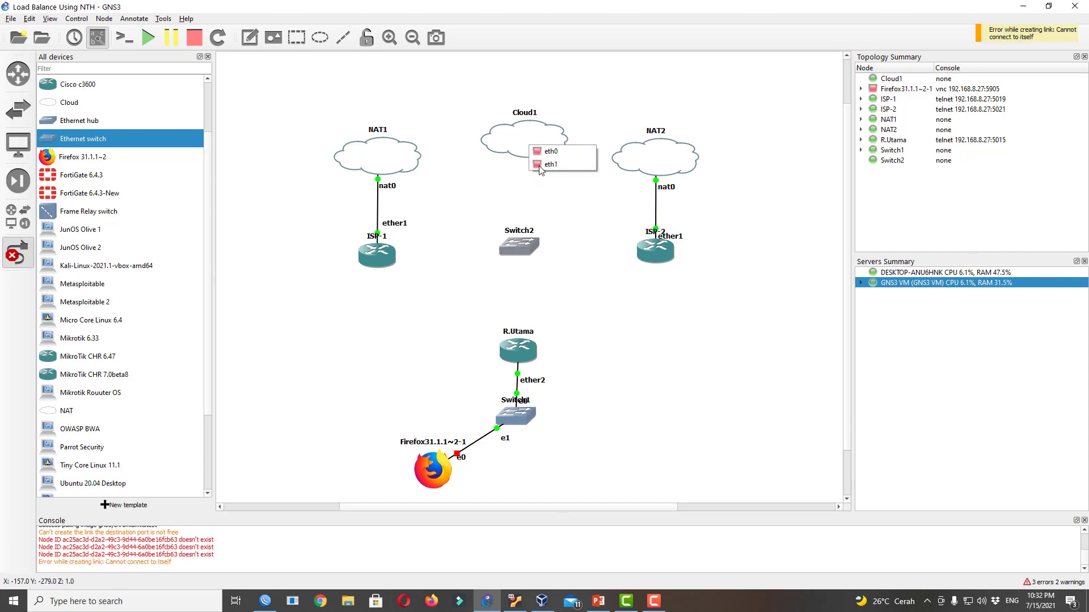
left_click(539, 165)
left_click(529, 245)
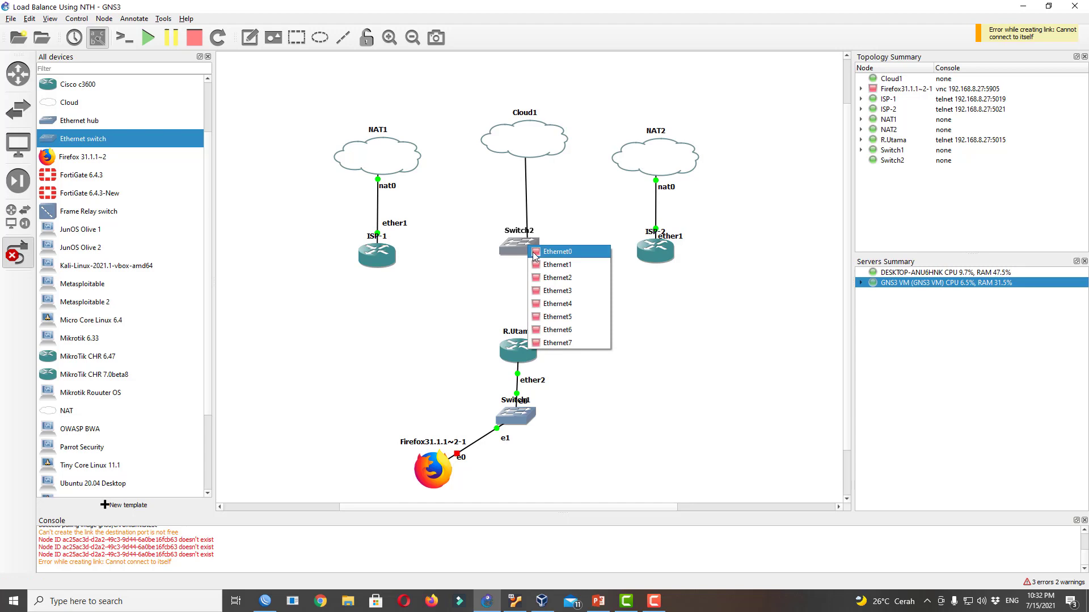
left_click(535, 256)
left_click(508, 249)
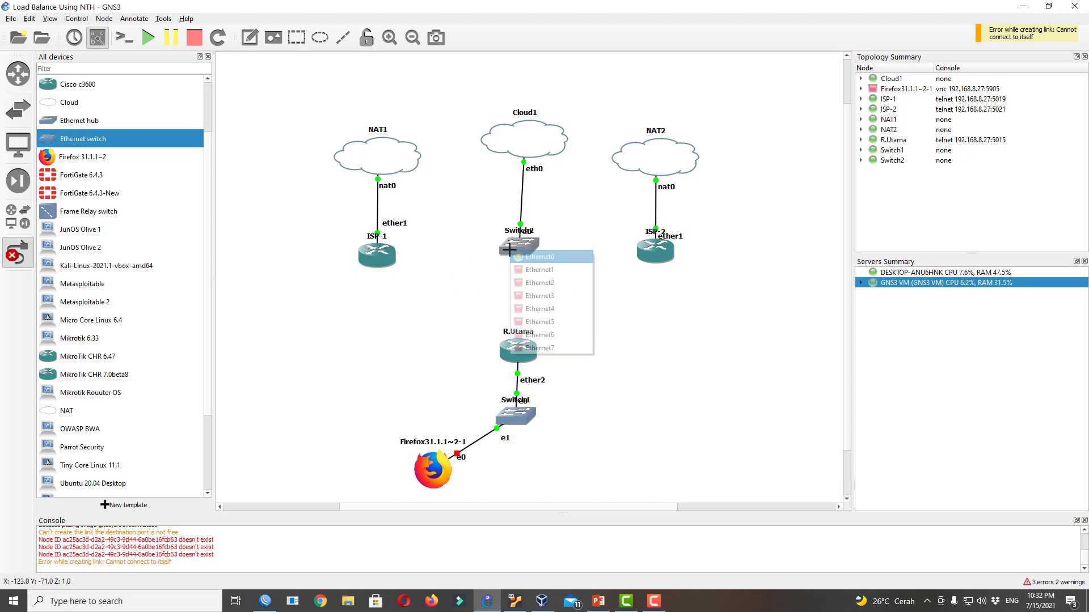
left_click(539, 270)
left_click(389, 259)
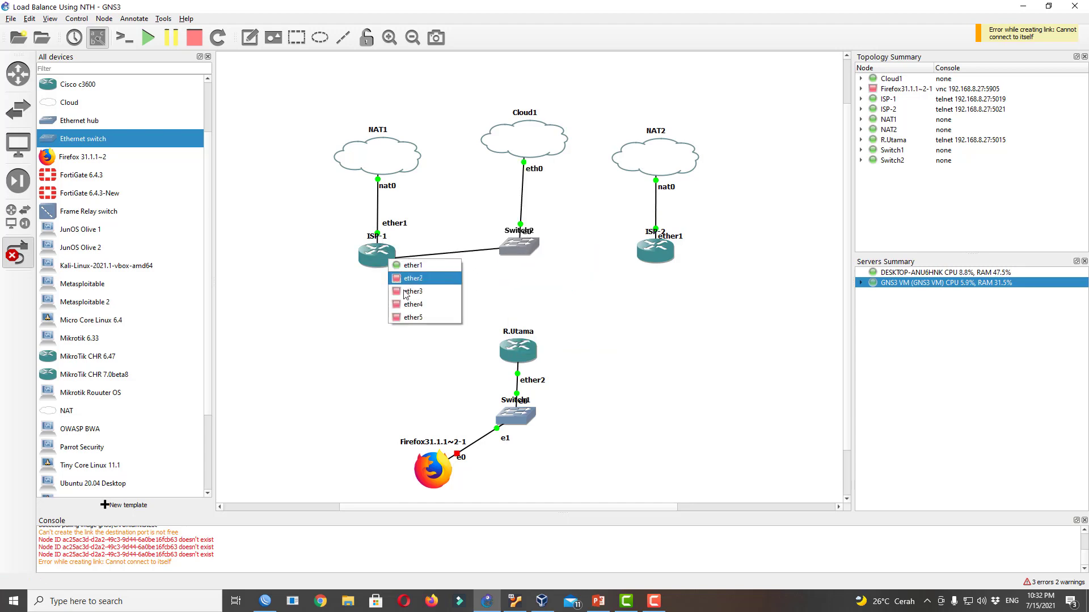
left_click(419, 317)
left_click(528, 248)
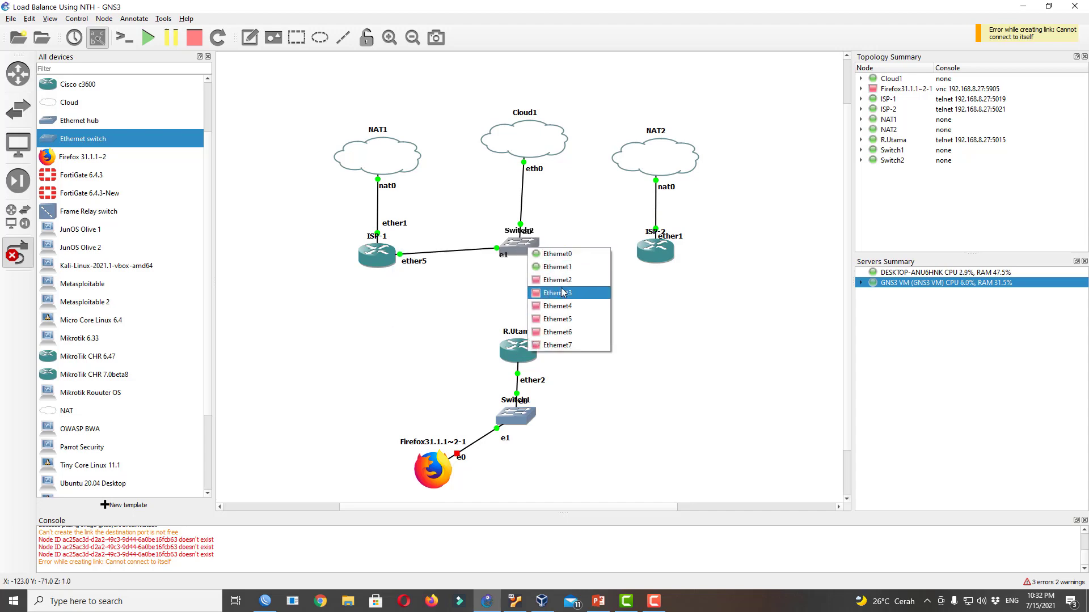
left_click(562, 292)
left_click(652, 253)
left_click(668, 316)
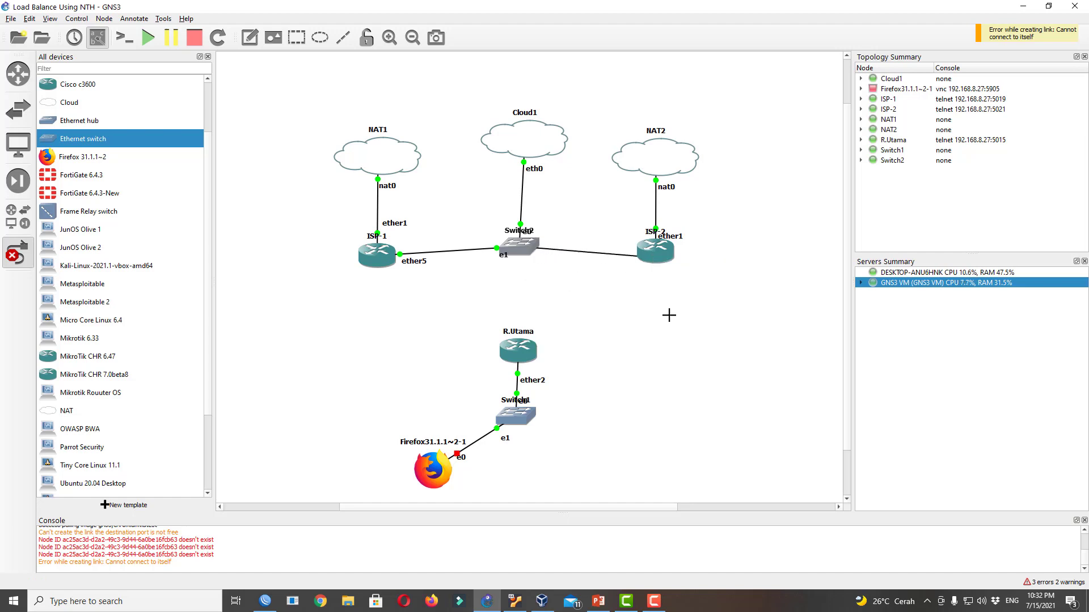
key("Escape")
left_click_drag(516, 249, 517, 261)
left_click_drag(529, 145, 524, 138)
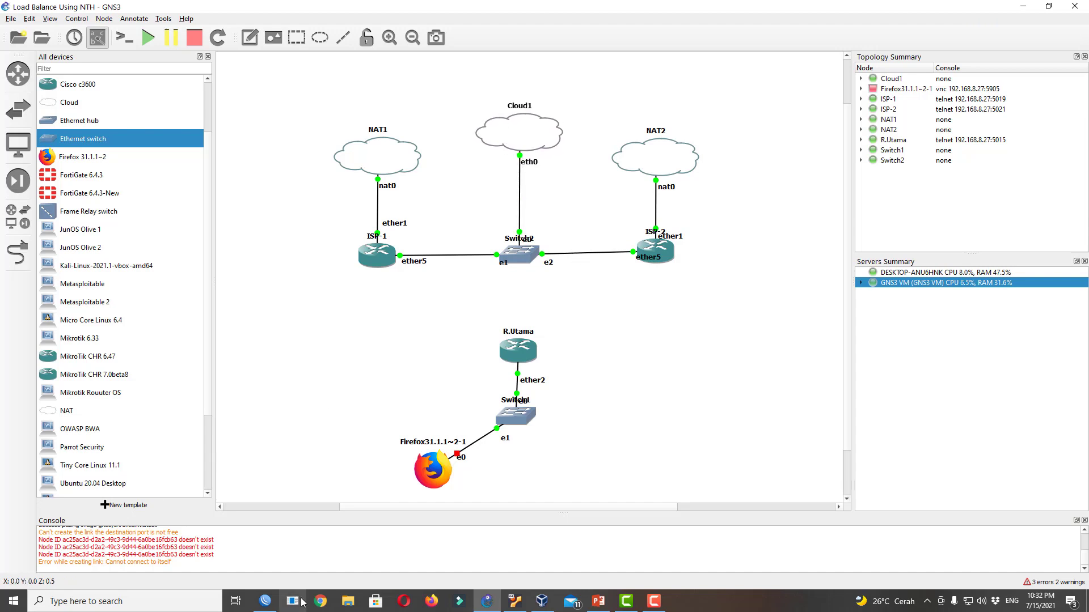
Refresh WinBox neighbors and select MikroTik 0C:67:0D:92:0D:04 (ISP-1 ether5) to connect to
left_click(265, 601)
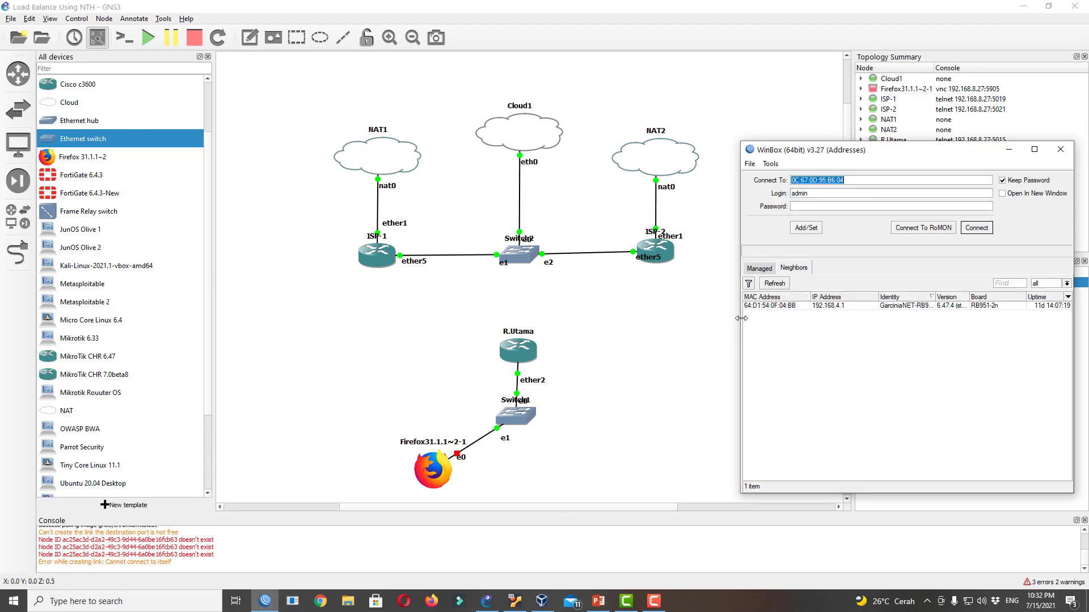
left_click(773, 285)
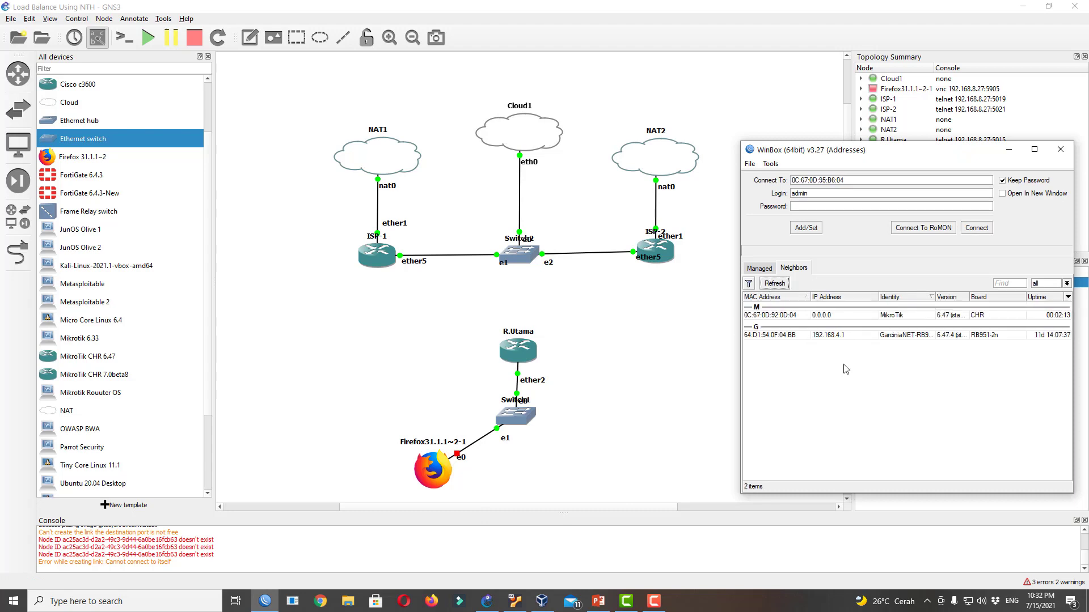
left_click(896, 317)
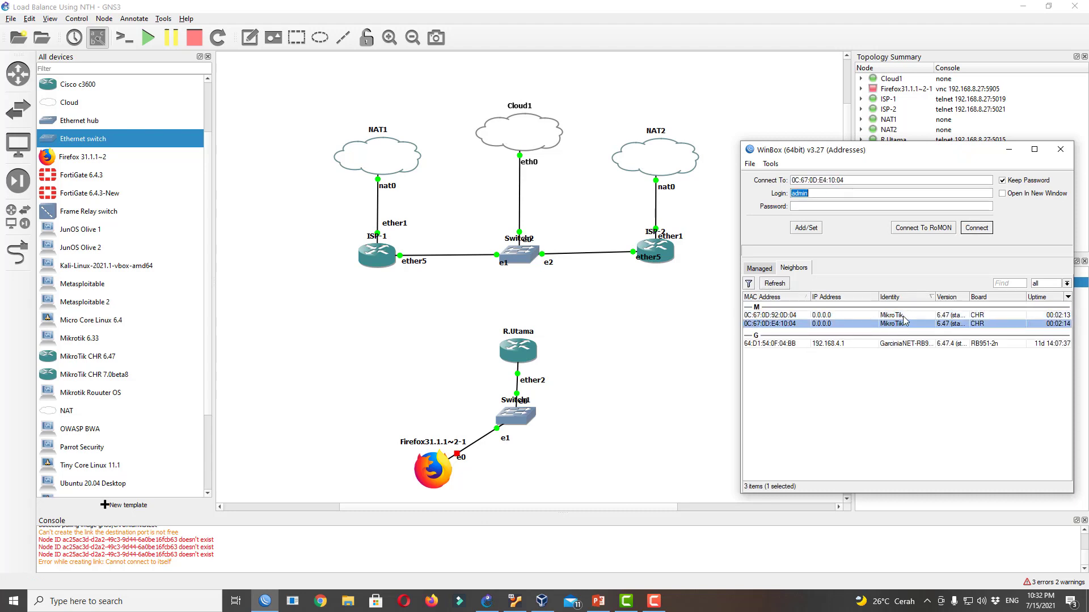
left_click(901, 324)
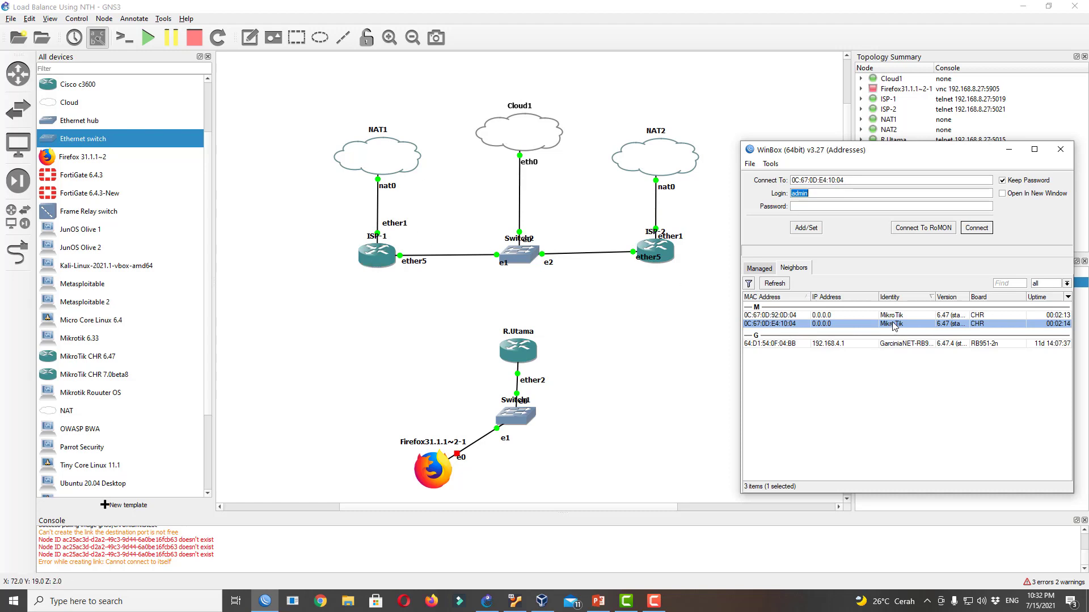
left_click(679, 384)
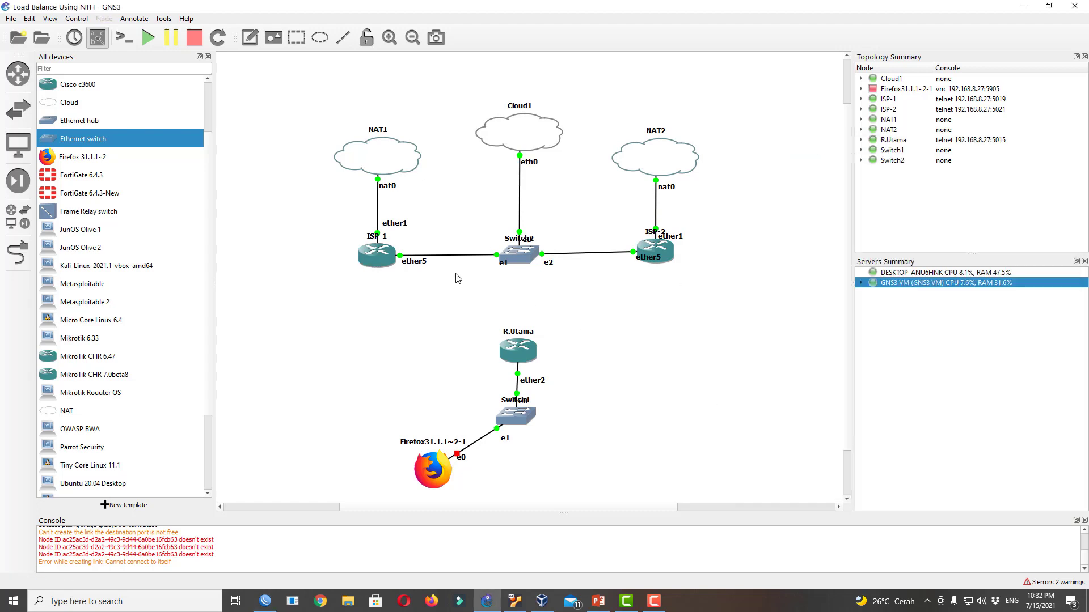
mouse_move(374, 262)
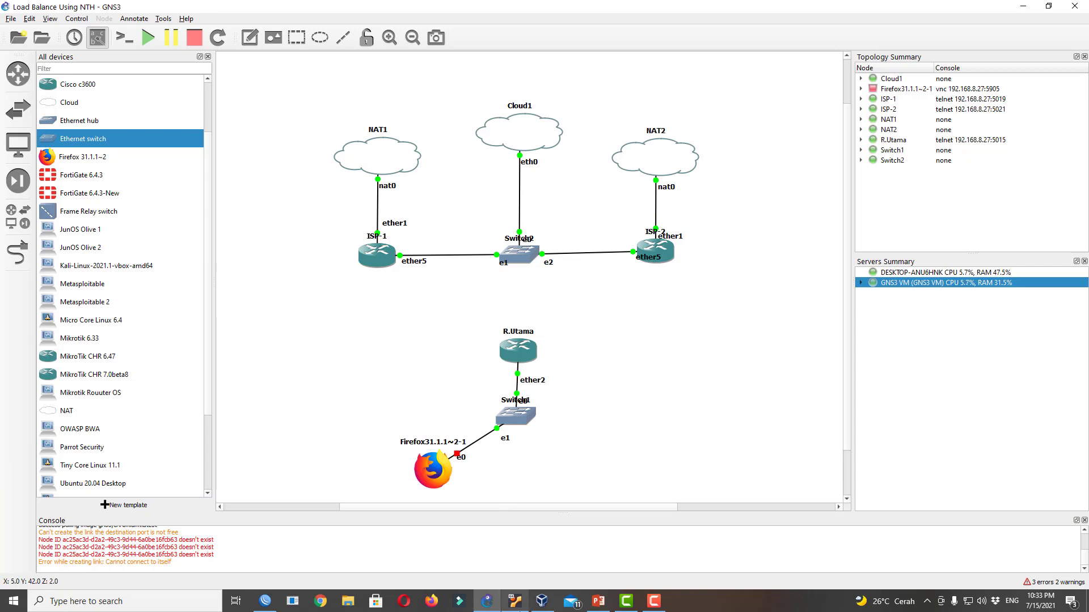
left_click(265, 601)
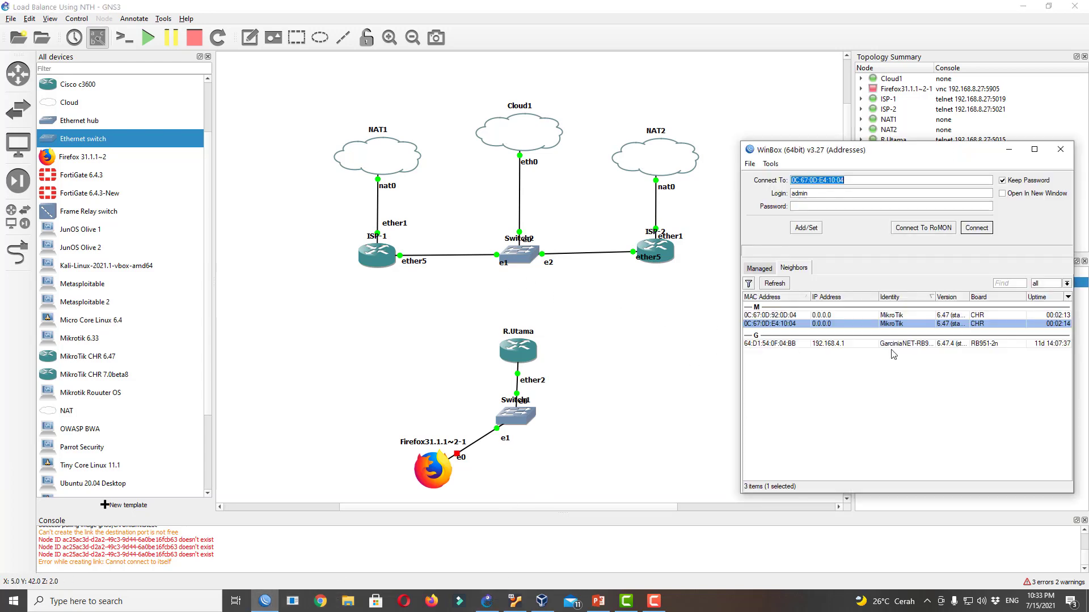
left_click(791, 316)
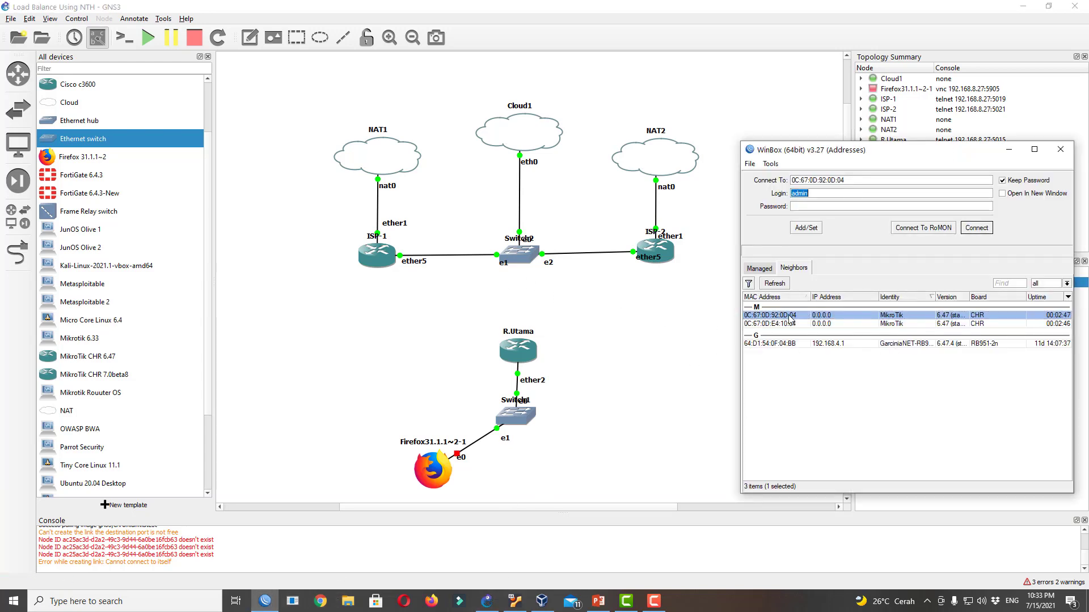
Log into the first router and change its identity to ISP-1
left_click(976, 227)
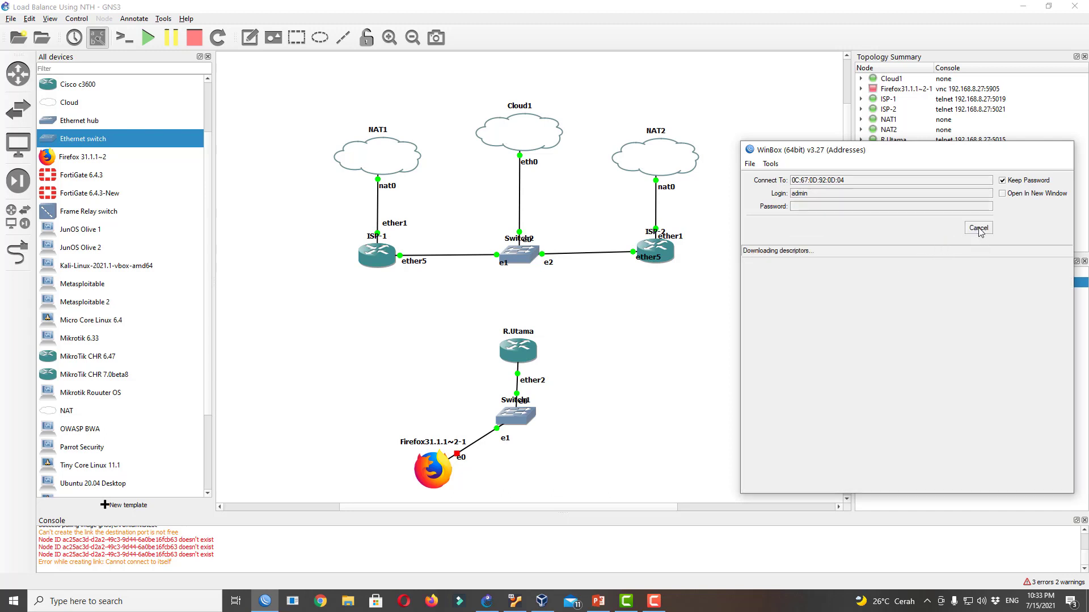
left_click(703, 306)
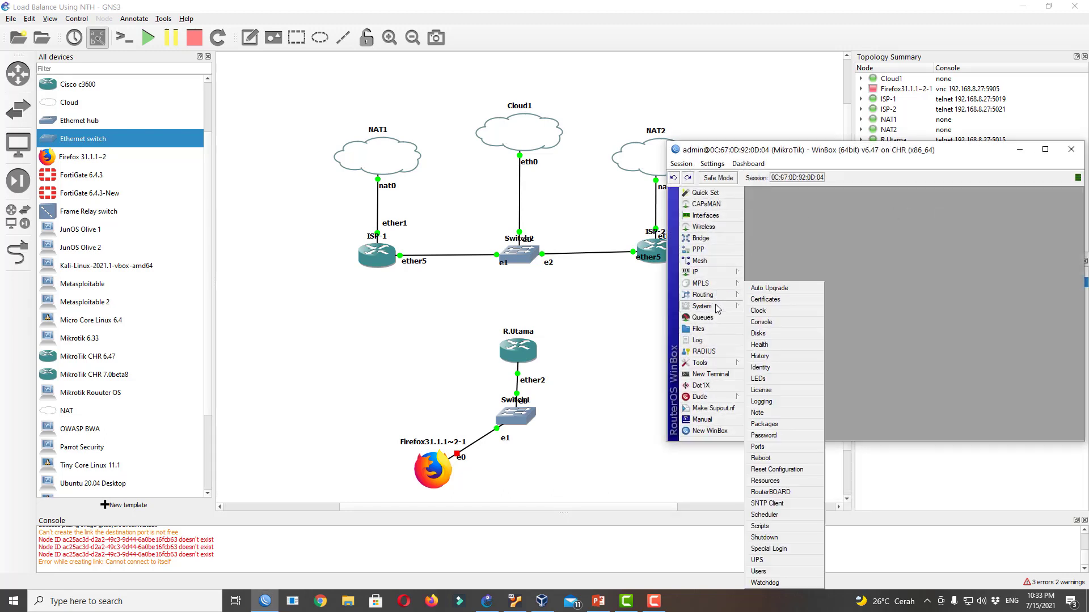
left_click(784, 366)
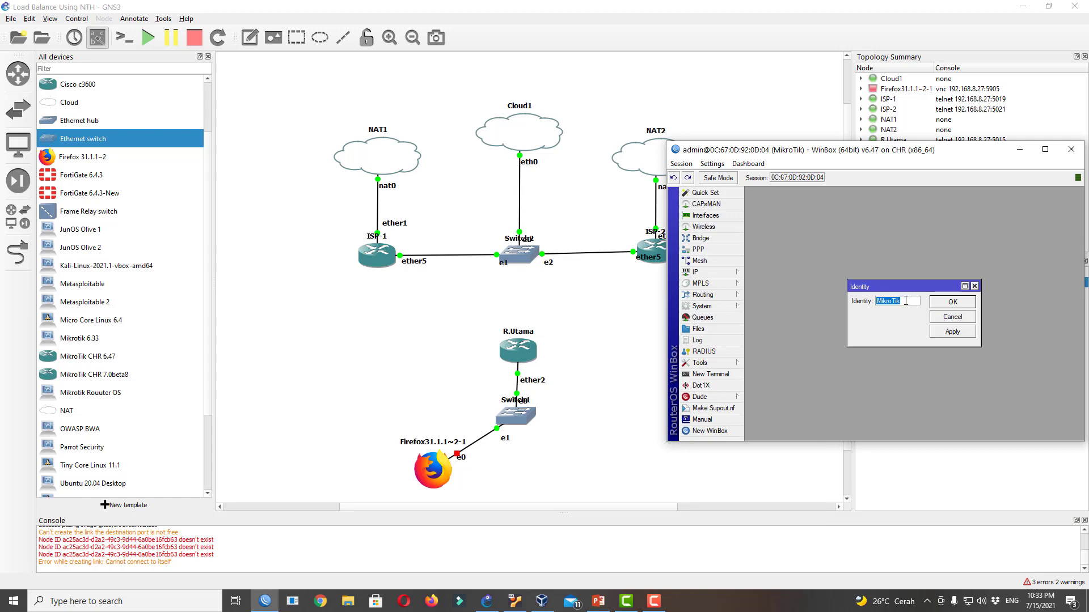
key("BackSpace")
key("Return")
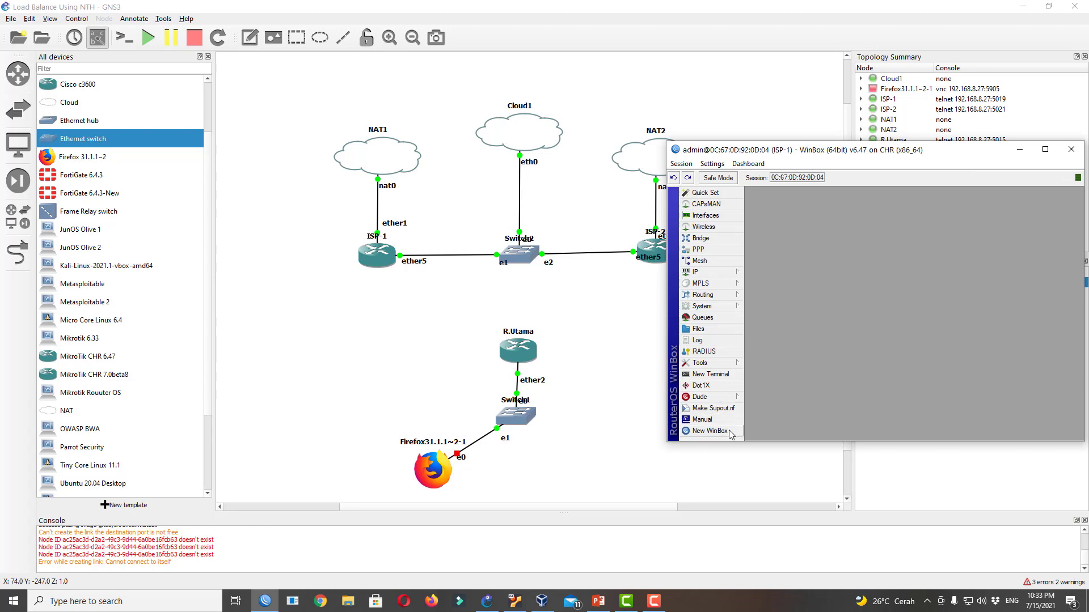
Open a second WinBox session on router 0C:67:0D:E4:10:04
left_click(709, 431)
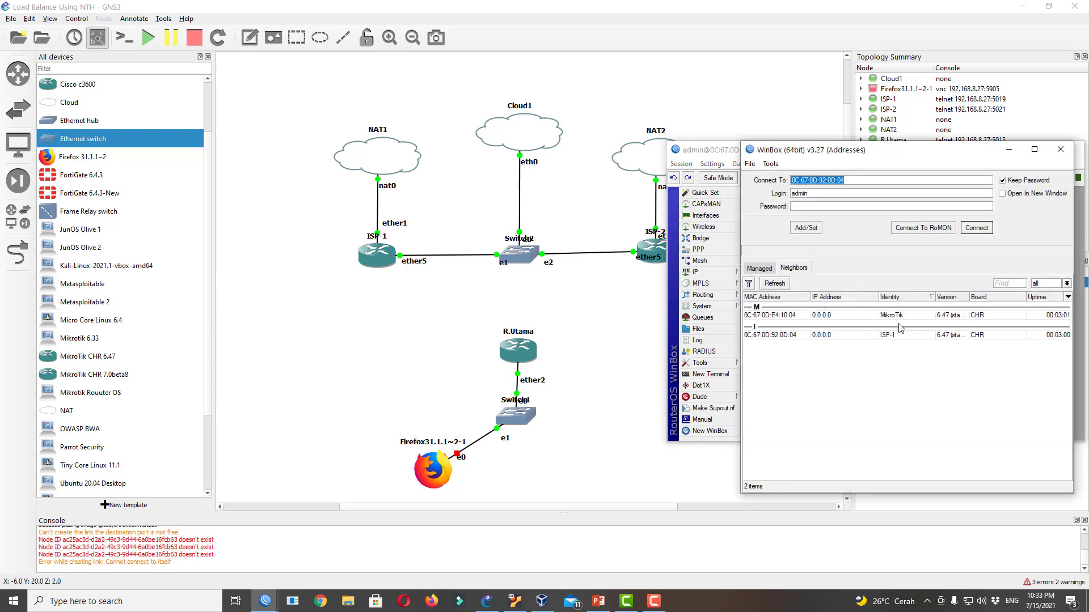
left_click(898, 336)
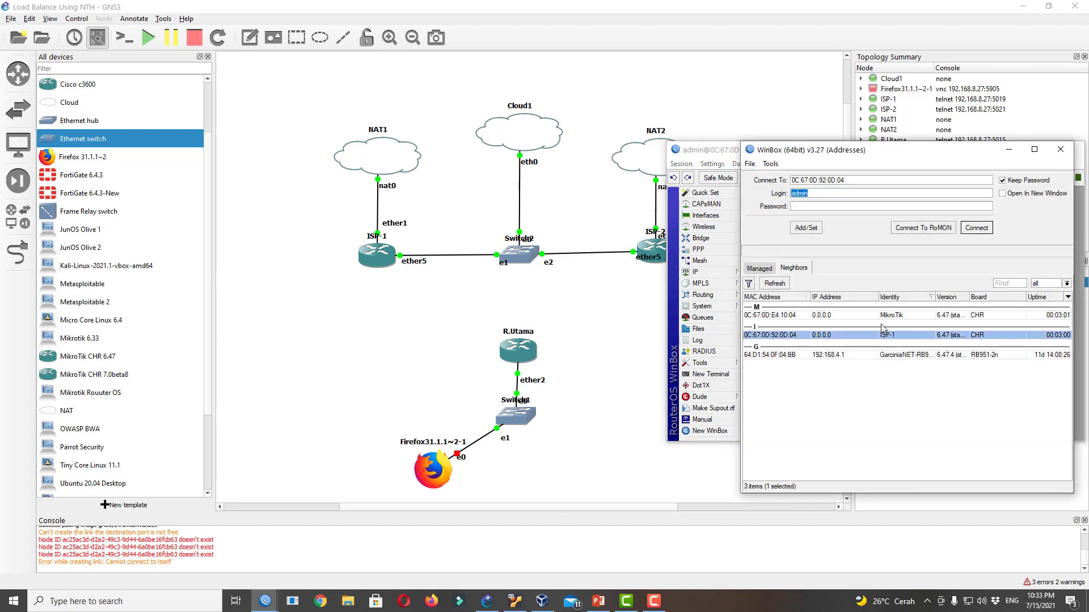
left_click(793, 317)
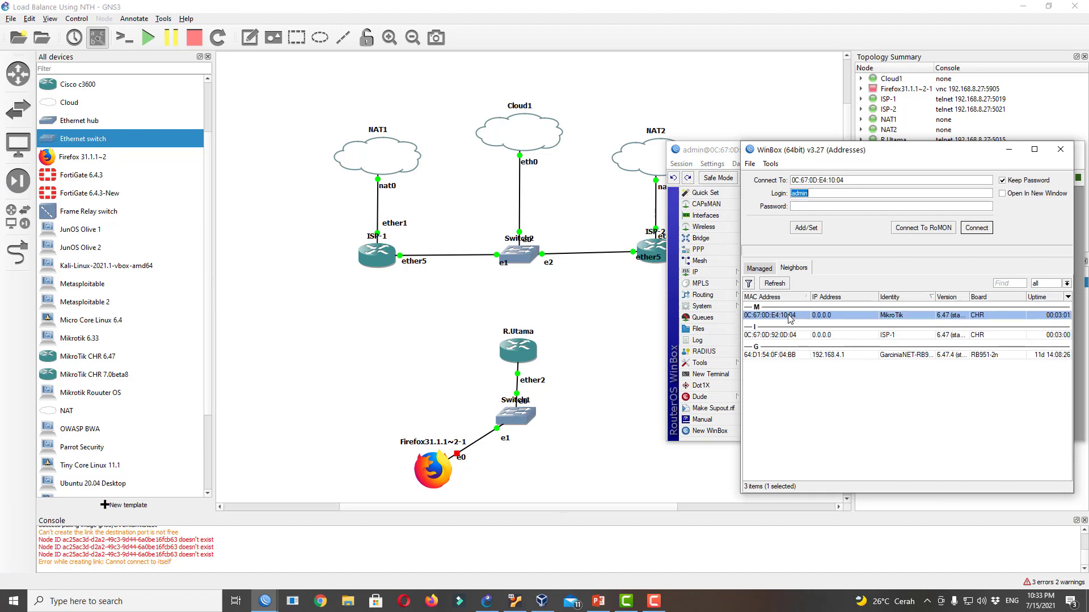
left_click(975, 227)
Set the second router's identity to ISP-2 and arrange both WinBox windows side by side
left_click_drag(825, 165, 334, 226)
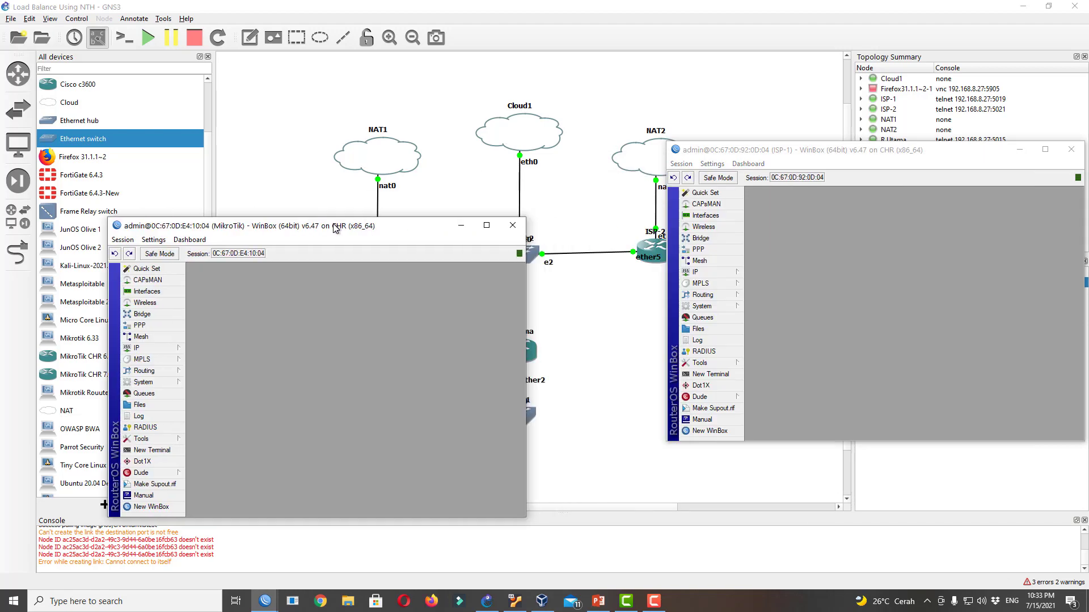
left_click(147, 383)
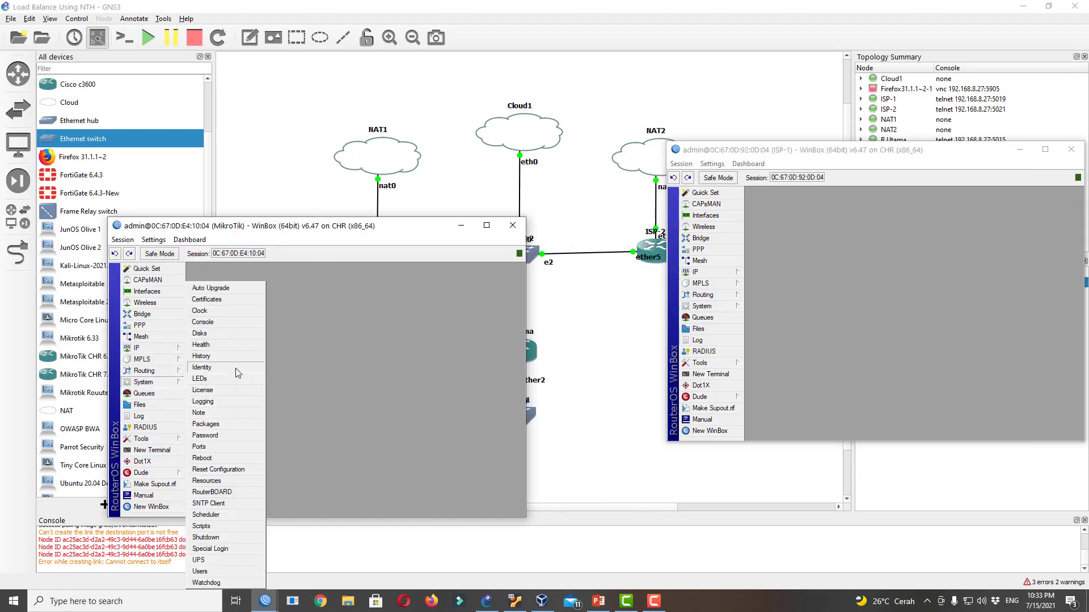
left_click(236, 369)
type("ISP")
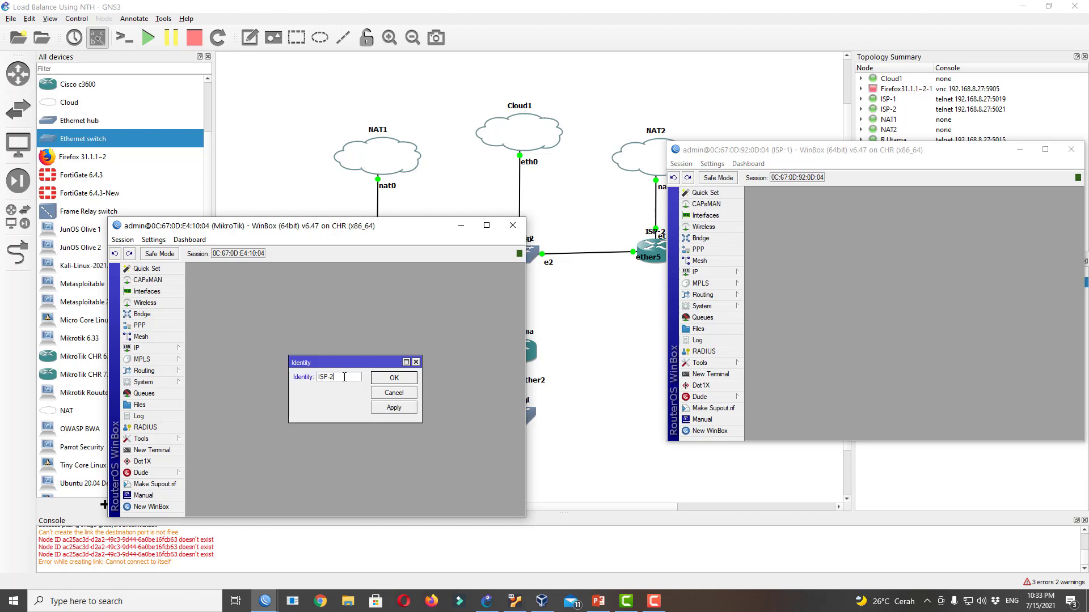
type("-2")
left_click(400, 378)
left_click_drag(432, 229, 930, 349)
left_click_drag(849, 160, 258, 298)
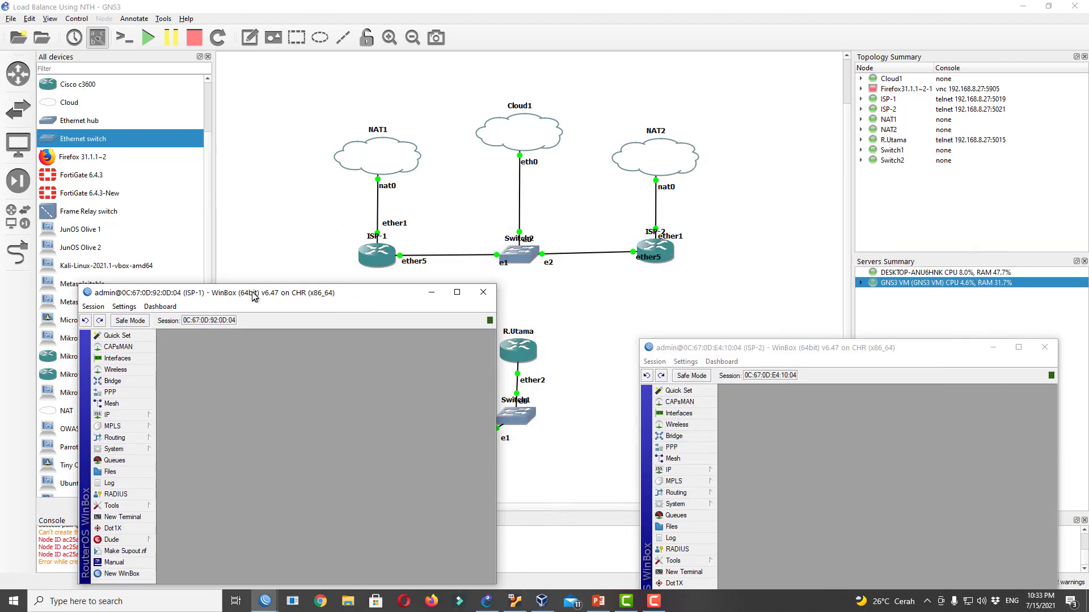
From an ISP-1 terminal, ping 8.8.8.8 and google.com, stopping each after two replies
left_click_drag(742, 352, 748, 285)
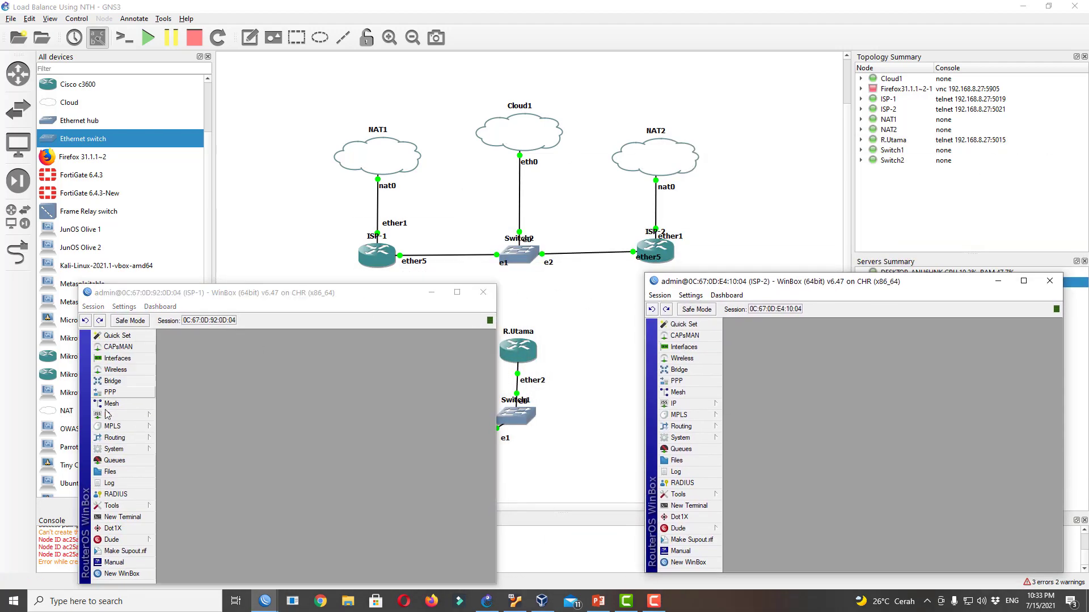
left_click(144, 416)
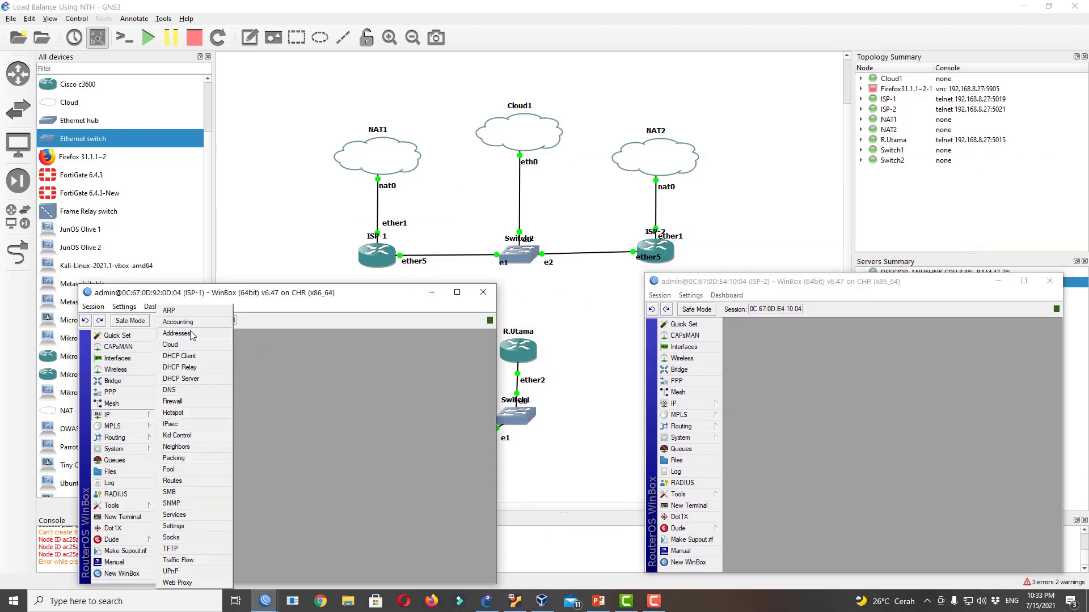
left_click(146, 518)
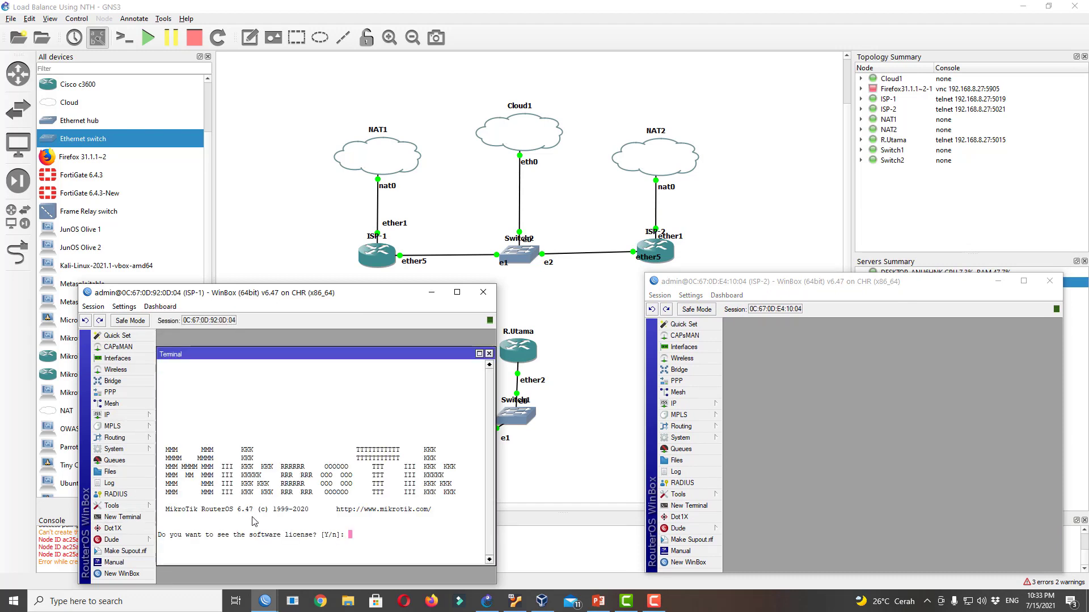
type("n@ISP-1] > ")
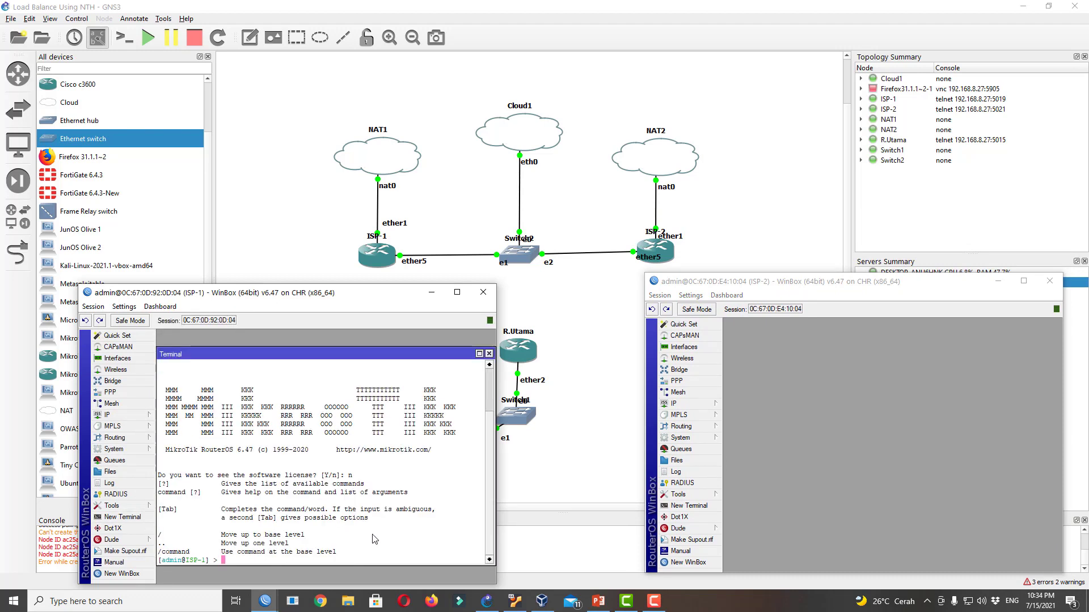
type("ping 8.8.8.8")
key("Return")
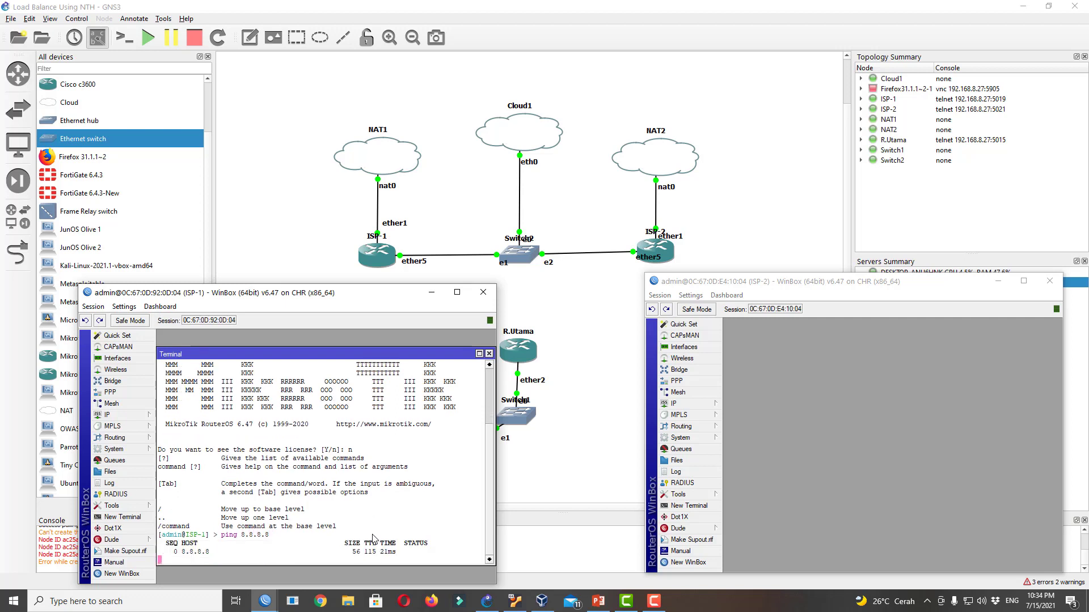
key("ctrl+c")
type("ping g")
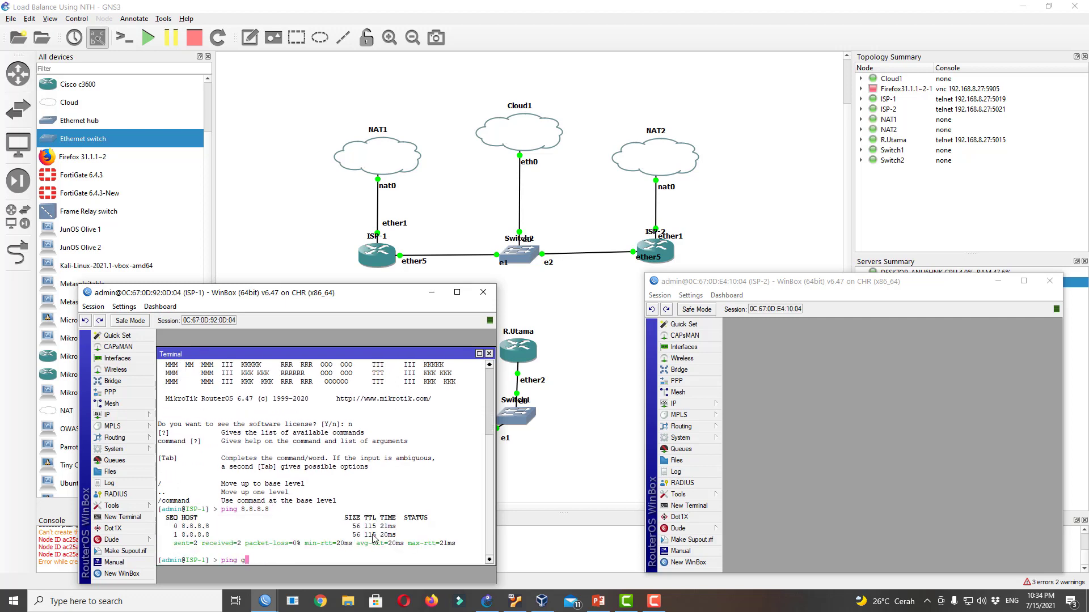
type("oogle.com")
key("Return")
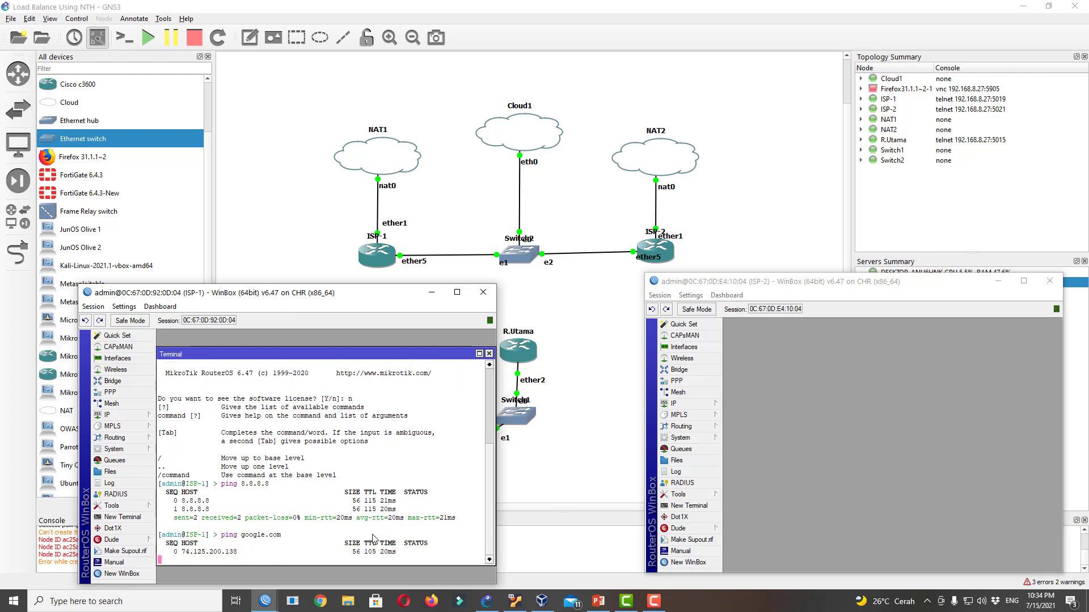
key("ctrl+c")
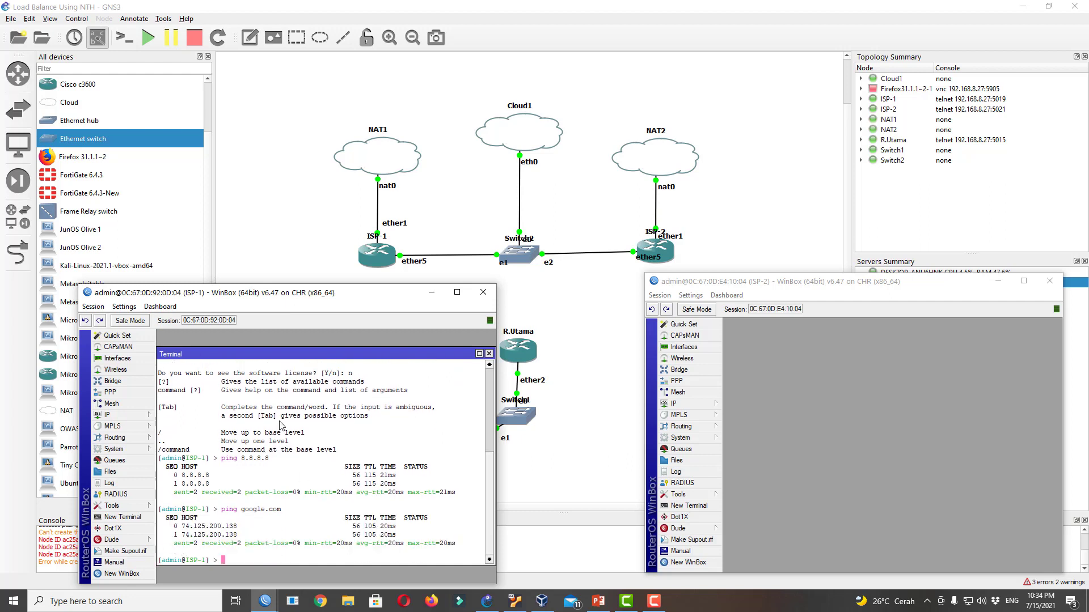
Inspect ISP-1's DHCP lease 192.168.122.158 and ISP-2's address 192.168.122.105/24
left_click(120, 419)
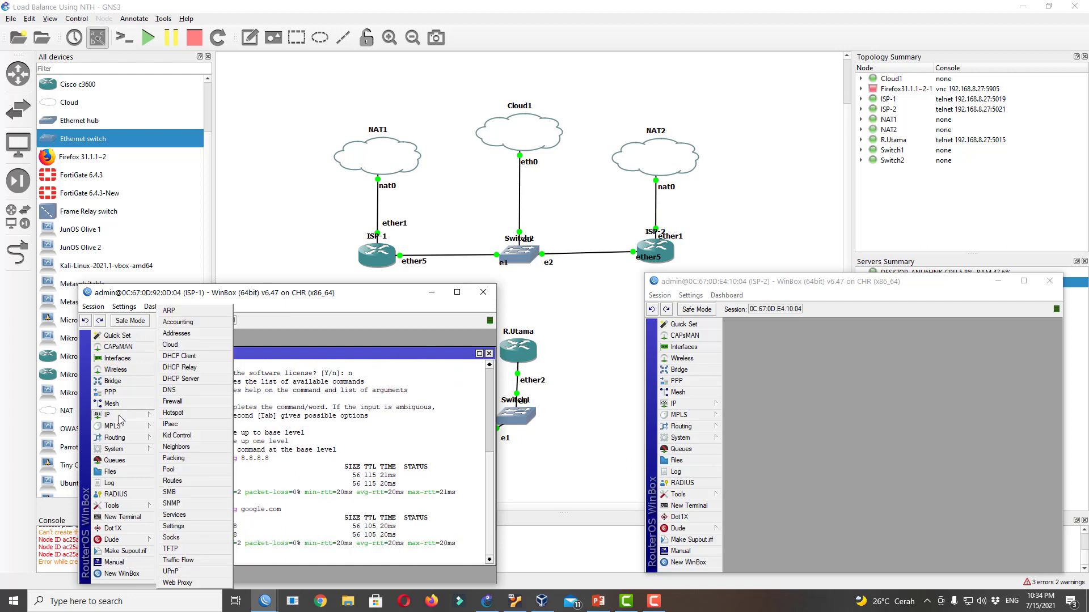
left_click(194, 357)
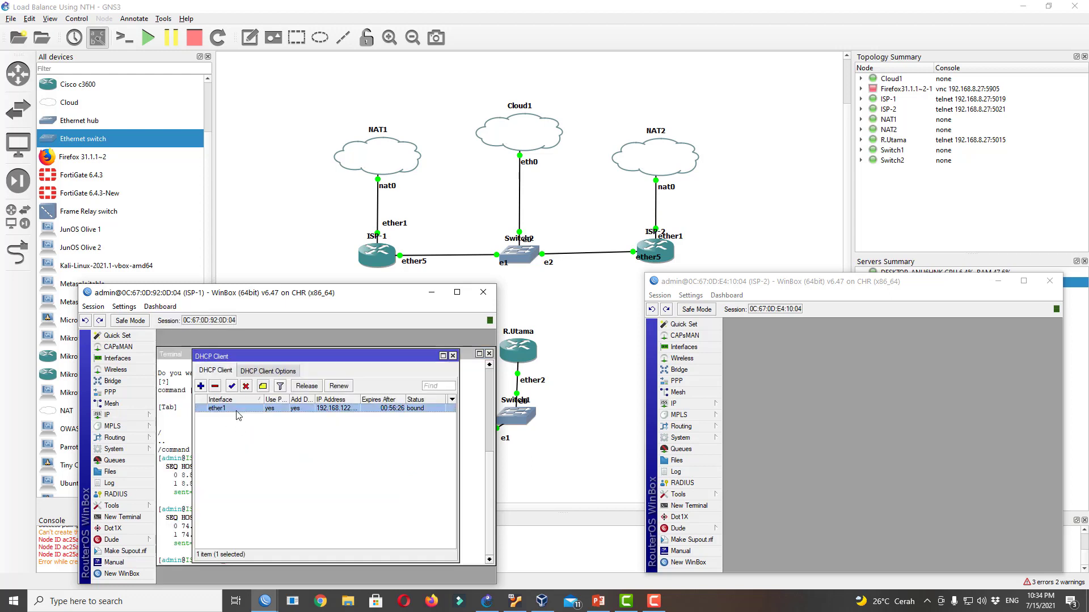
left_click(239, 413)
left_click_drag(359, 400, 372, 399)
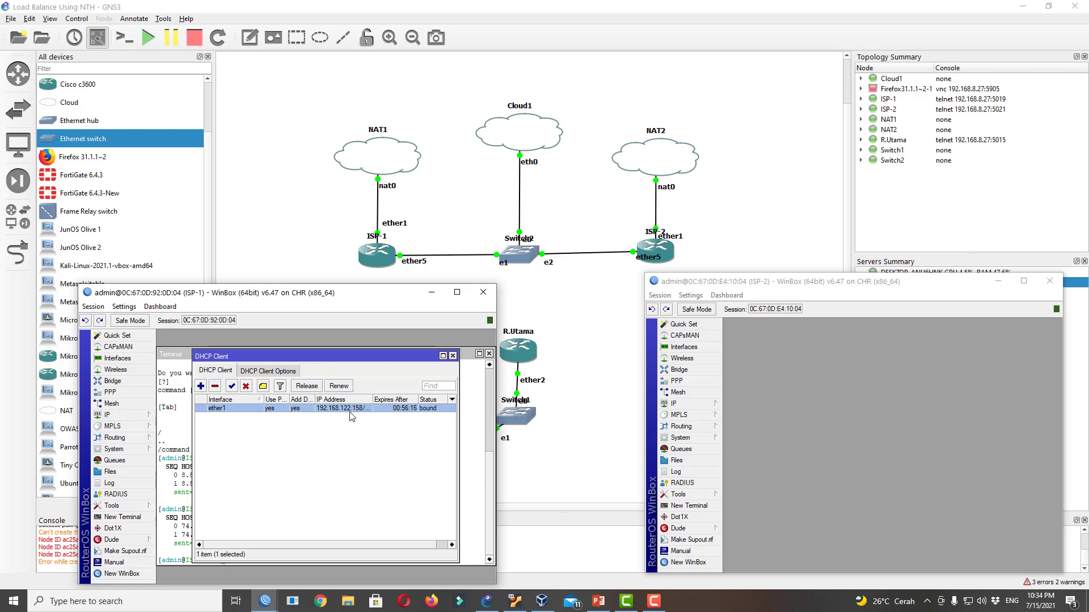
left_click(686, 404)
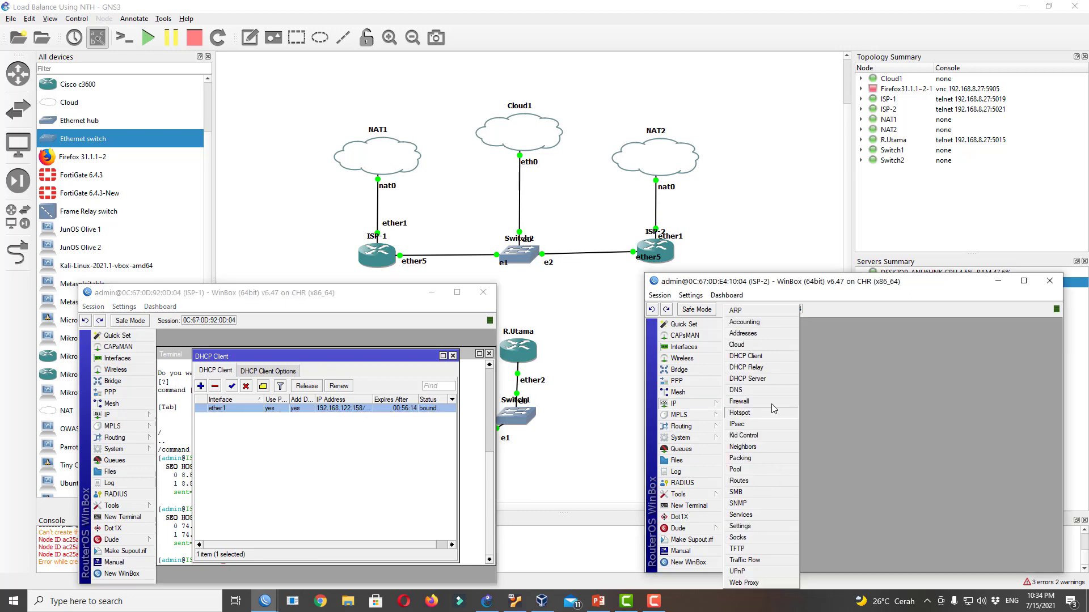
left_click(763, 333)
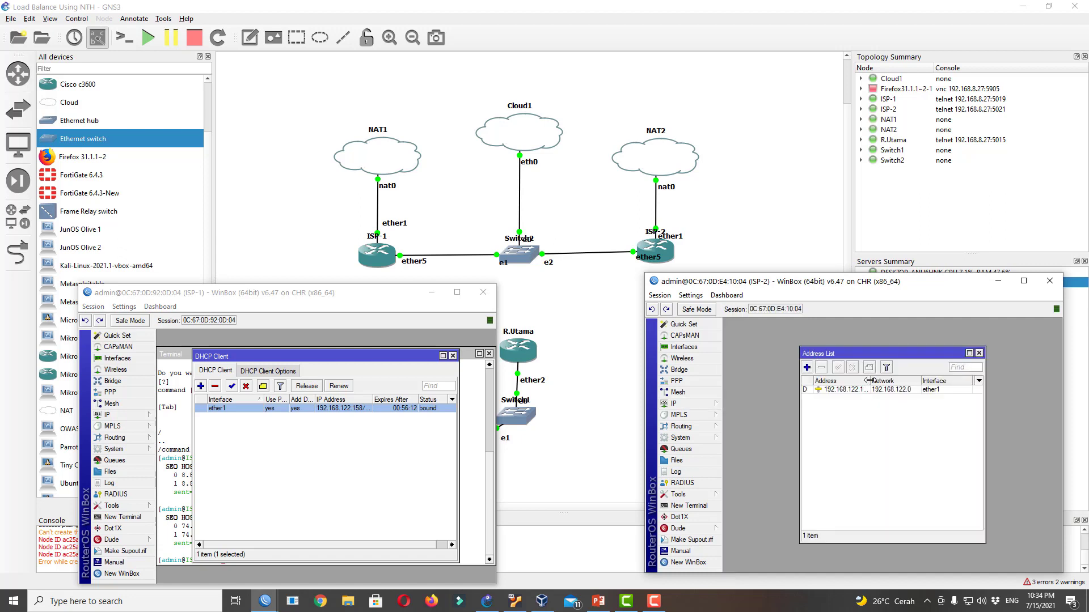
left_click_drag(868, 381, 898, 380)
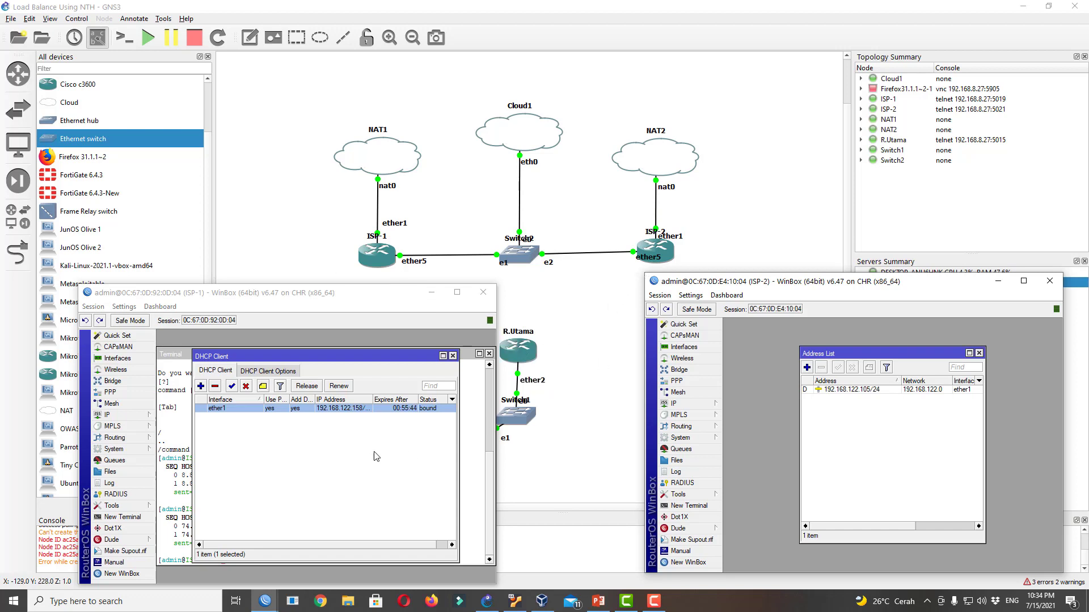
Close ISP-1's DHCP Client and Terminal windows and ISP-2's Address List
left_click(452, 356)
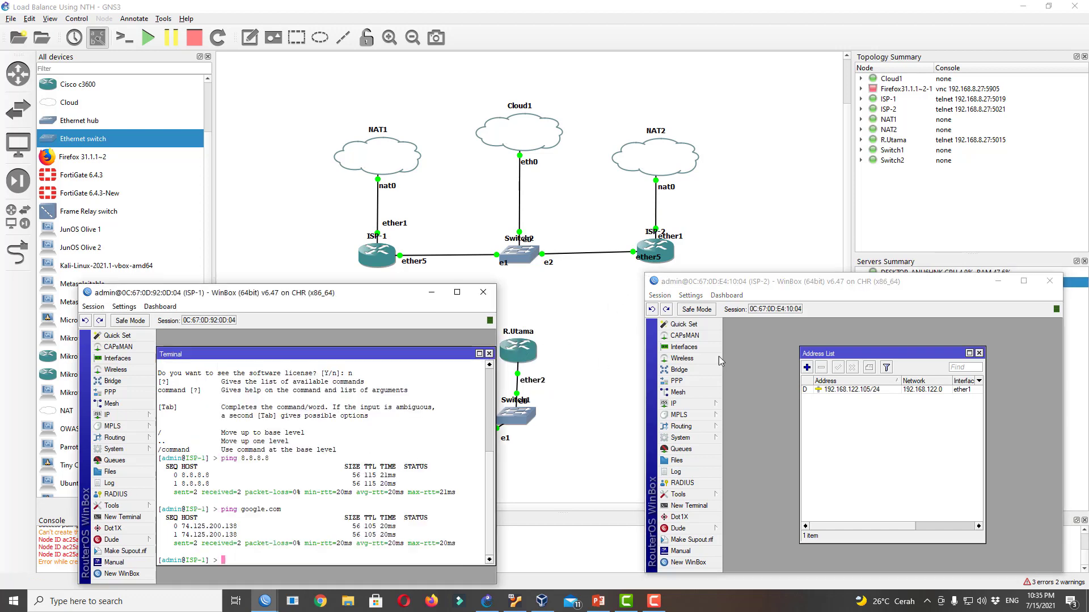
left_click(489, 353)
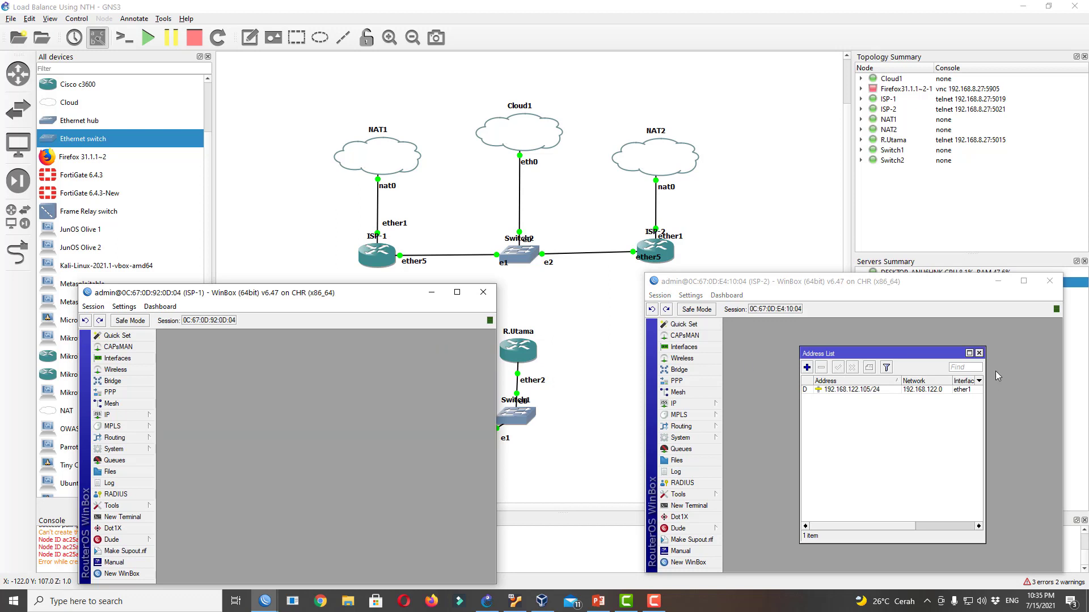
left_click(978, 353)
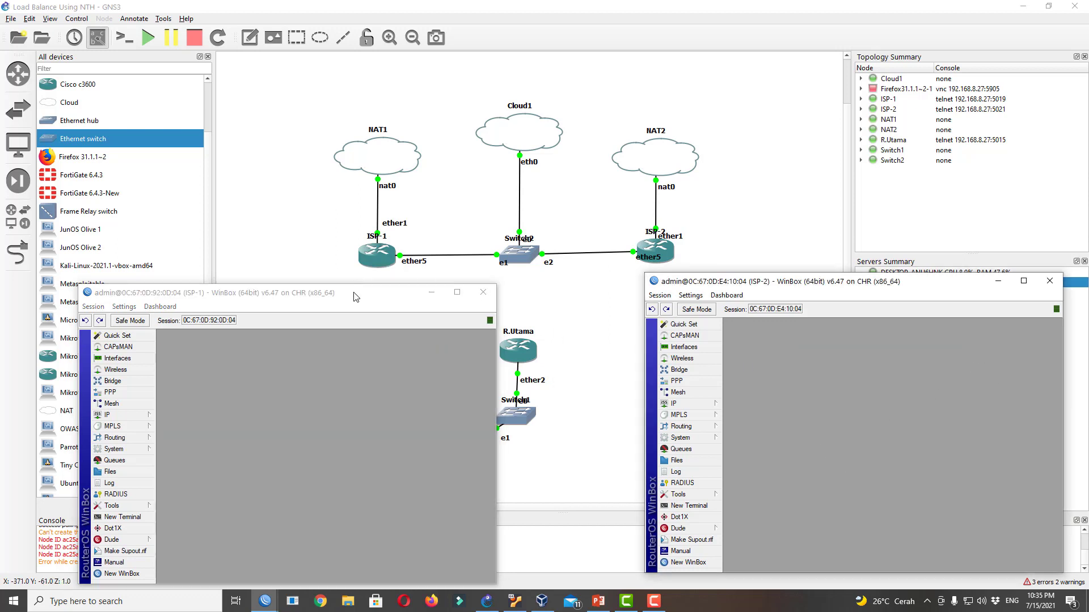
Place a second Firefox 31.1.1~2 node, Firefox31.1.1~2-2, on the canvas left of the routers
left_click_drag(355, 296, 842, 309)
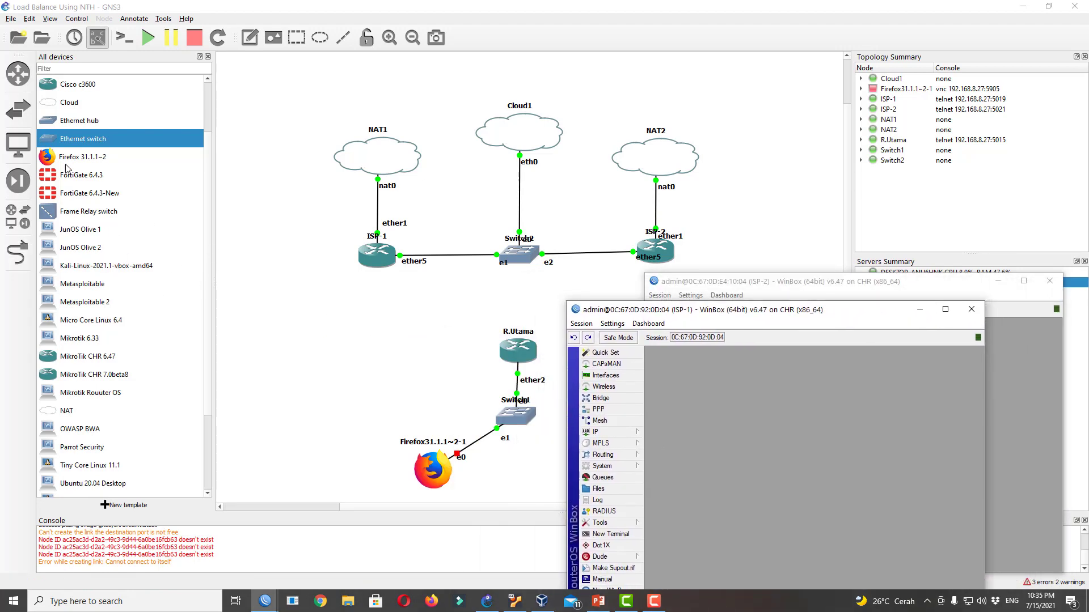
left_click_drag(67, 162, 297, 338)
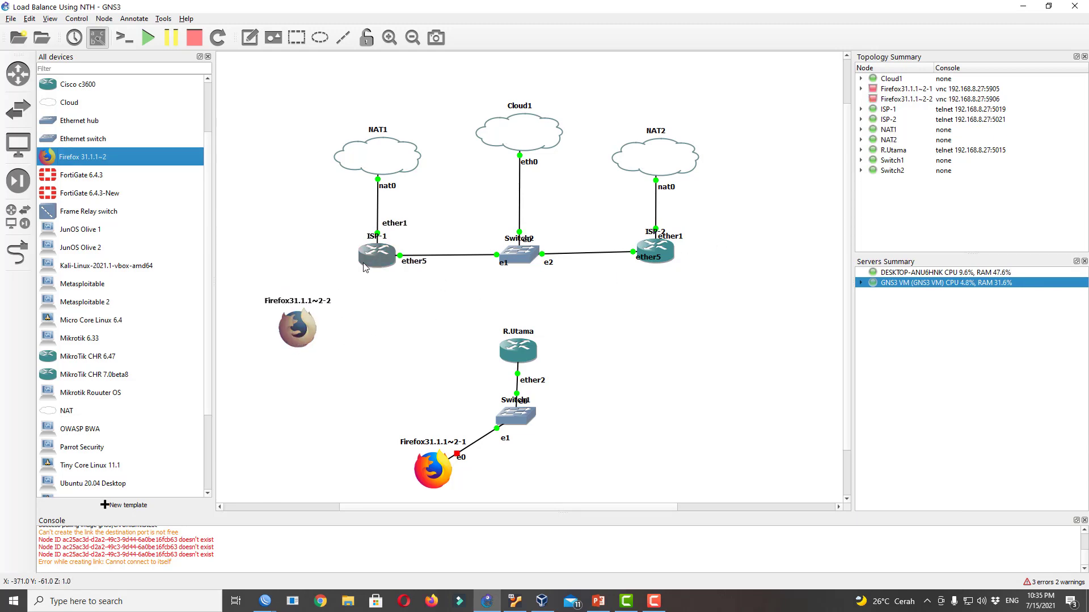
mouse_move(366, 267)
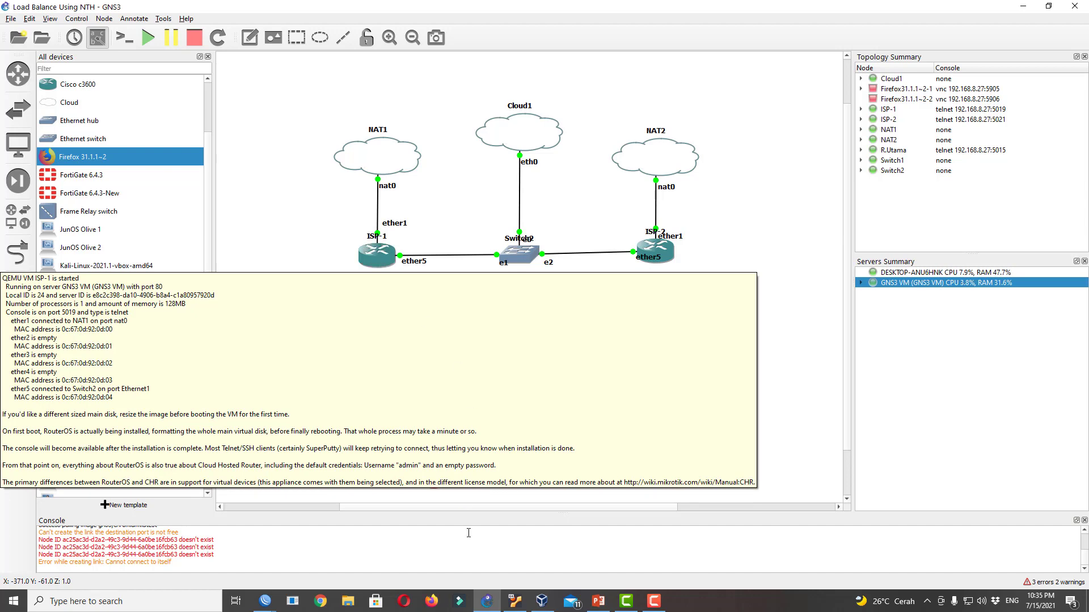
mouse_move(264, 601)
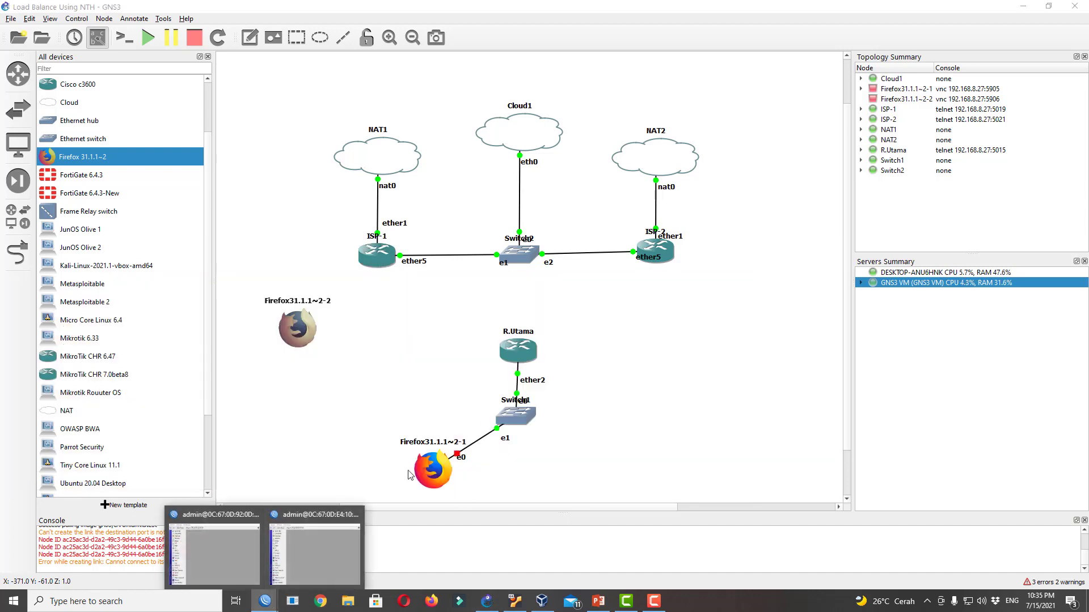
left_click(236, 539)
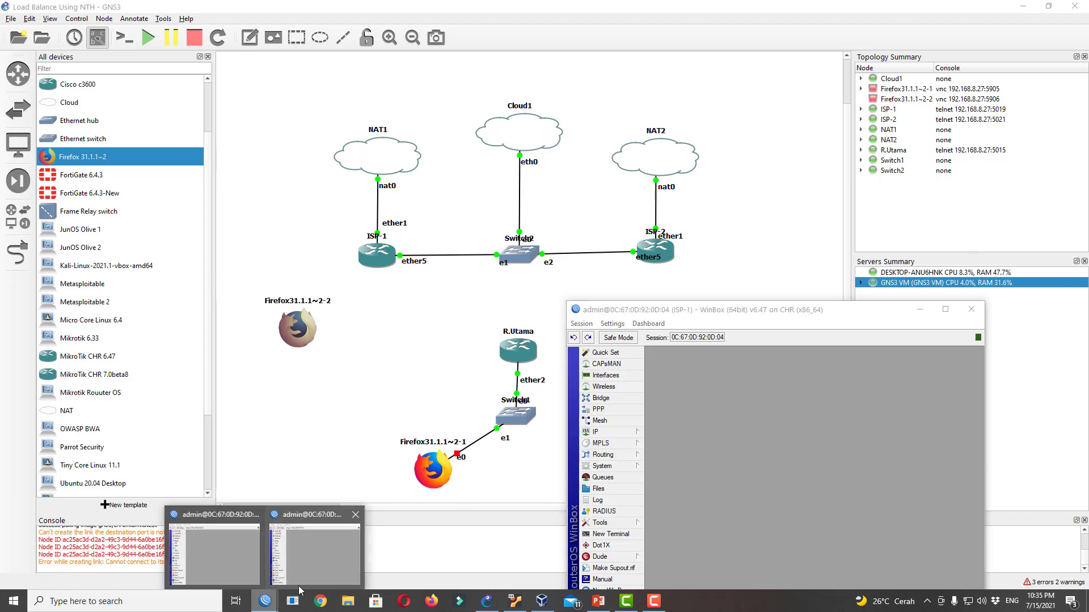
Show ISP-1's free-level licence in WinBox, then start a GNS3 link from ISP-1
left_click(314, 562)
left_click_drag(772, 284, 834, 115)
left_click_drag(648, 314, 724, 287)
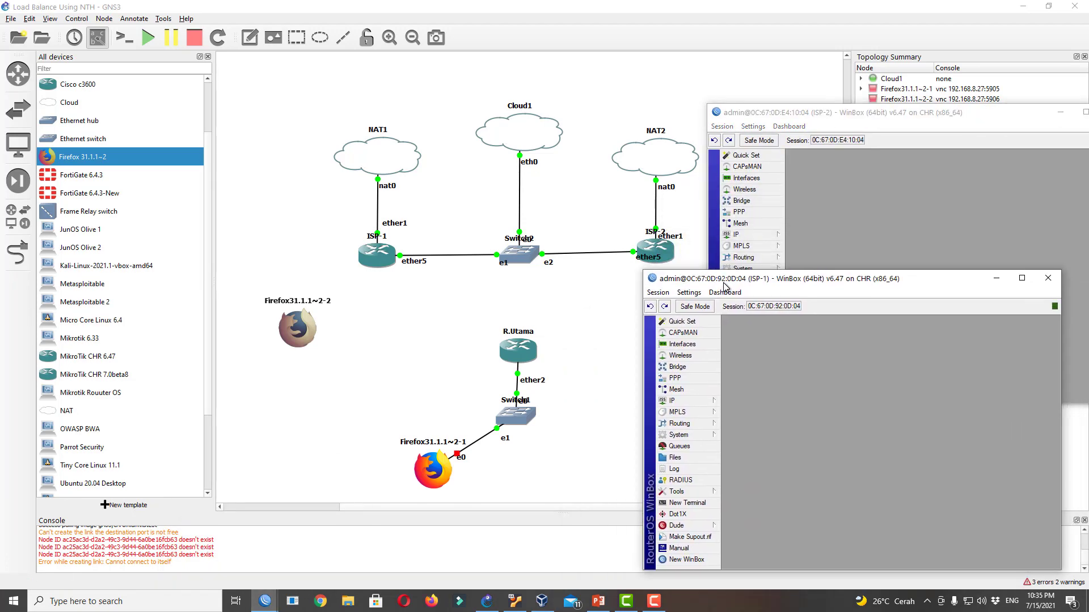
left_click(699, 437)
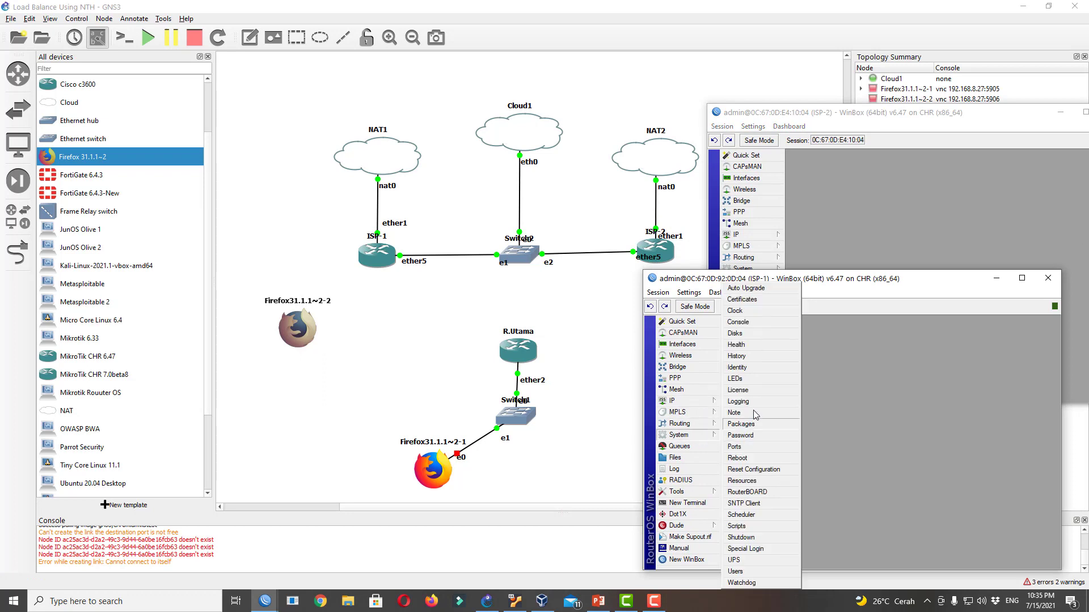
left_click(757, 391)
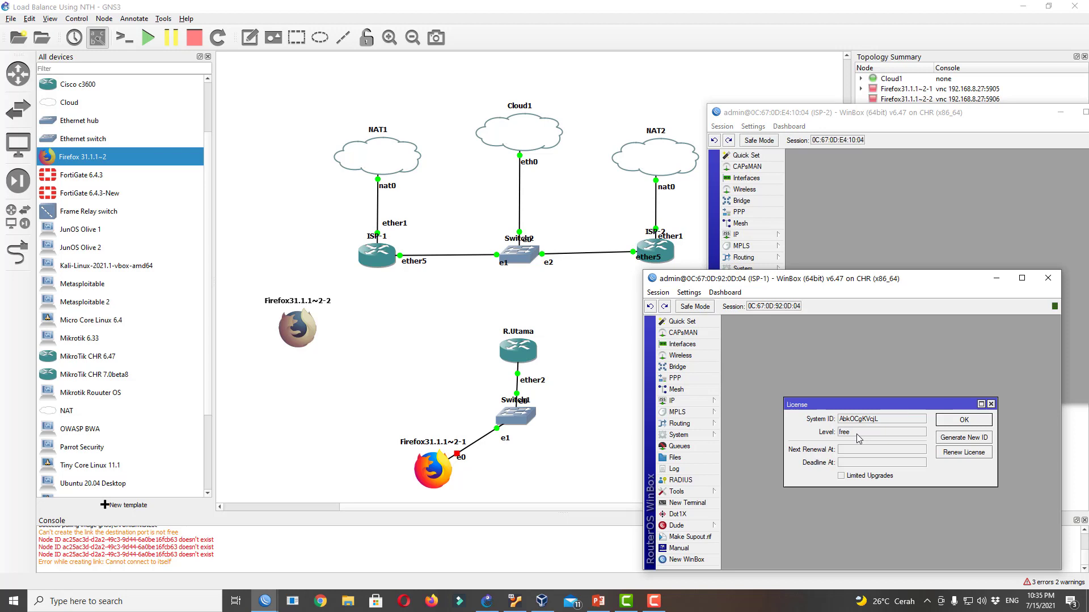
left_click(17, 252)
left_click(375, 262)
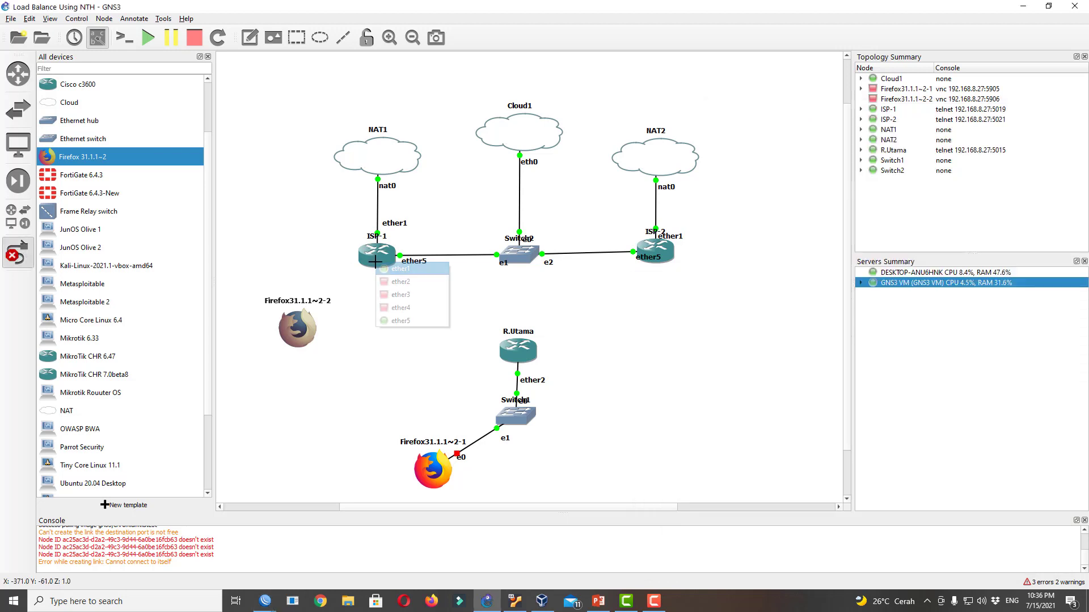
Cable ISP-1's ether4 to Firefox31.1.1~2-2's e0 and start the client
left_click(387, 307)
left_click(299, 331)
left_click(326, 341)
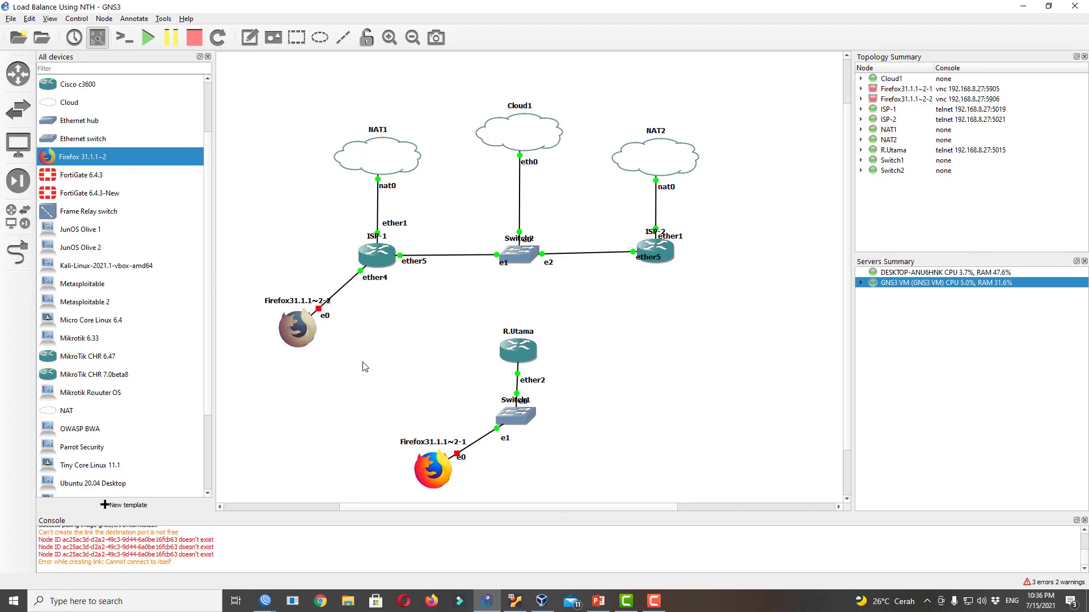
right_click(289, 343)
left_click(303, 381)
left_click_drag(293, 339, 284, 343)
Bring the ISP-1 WinBox session to the front and close its licence window
left_click(266, 602)
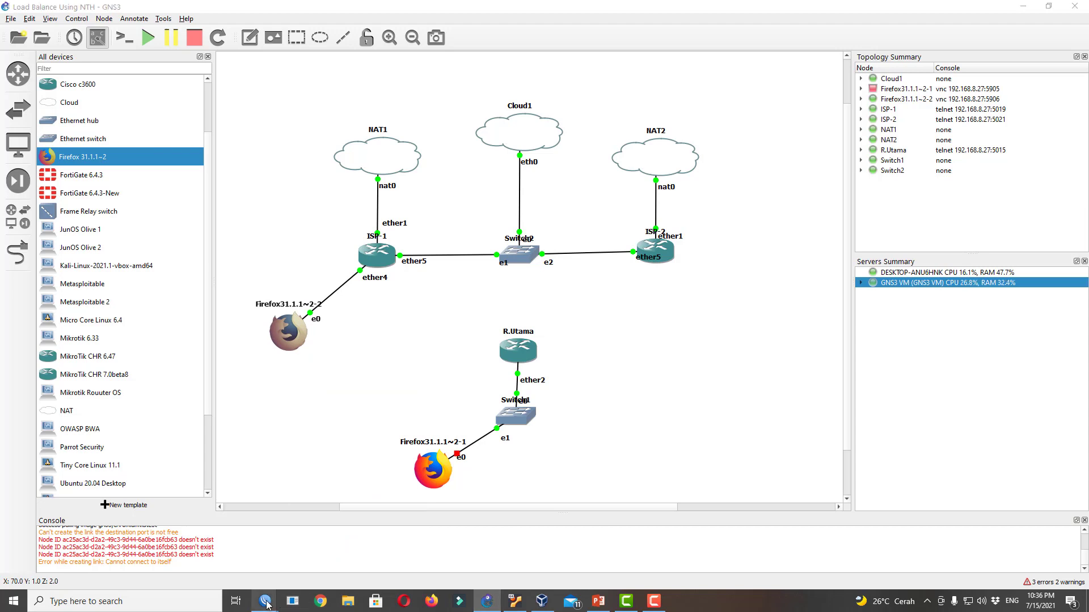
left_click(311, 550)
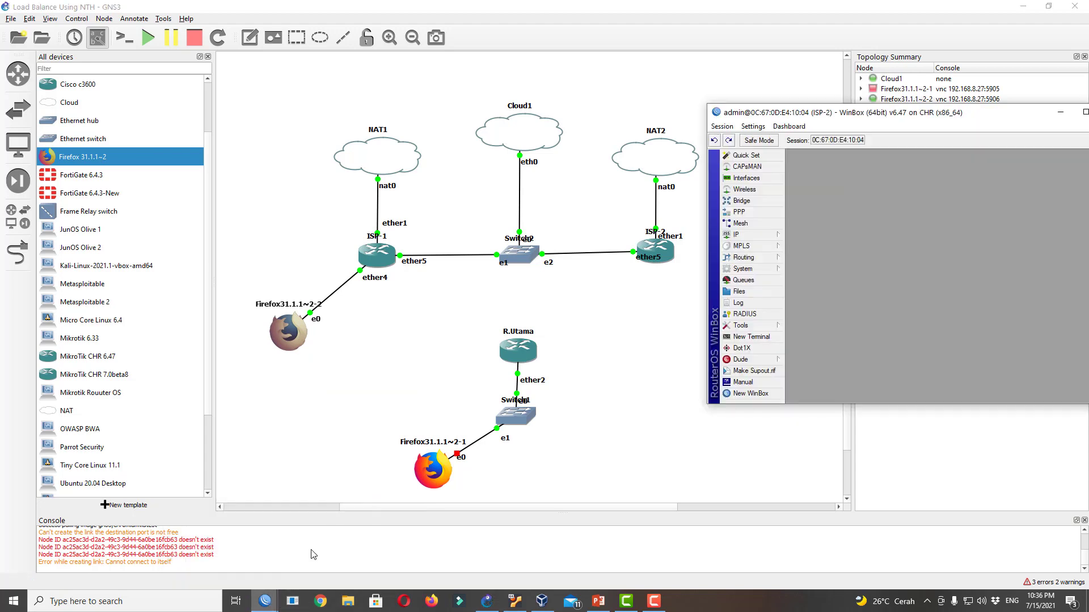
mouse_move(265, 601)
left_click(213, 547)
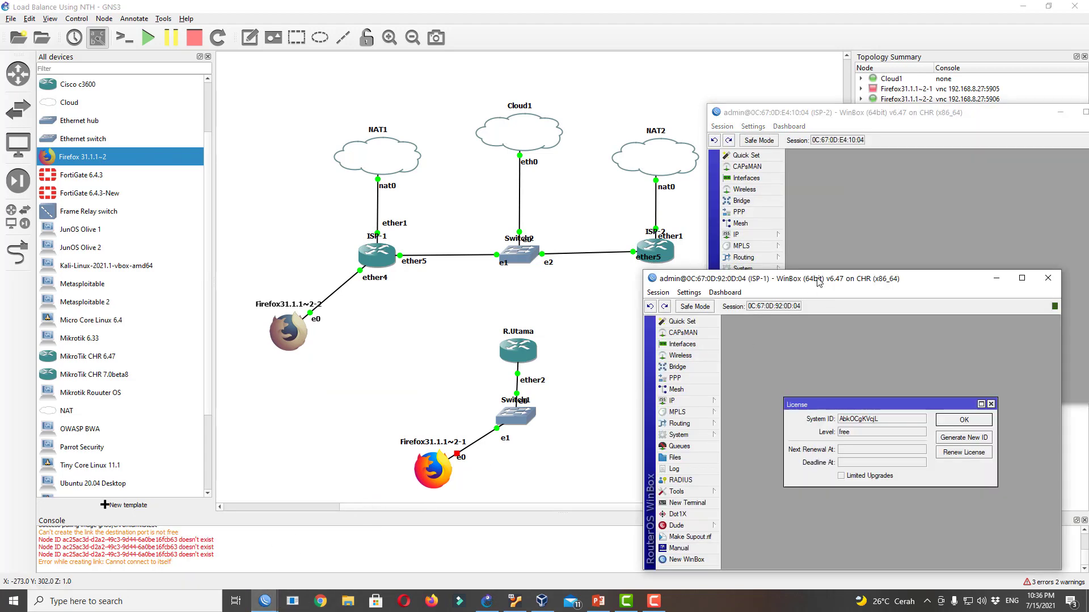
left_click(991, 404)
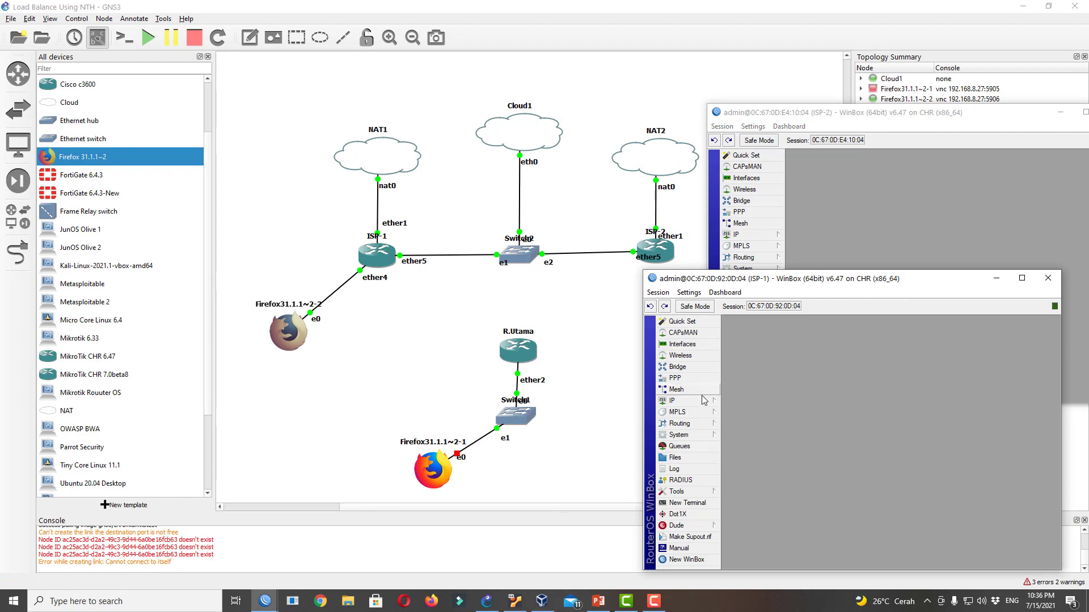
Add the address 192.168.1.1/24 on ISP-1's ether4
left_click(702, 406)
left_click(758, 334)
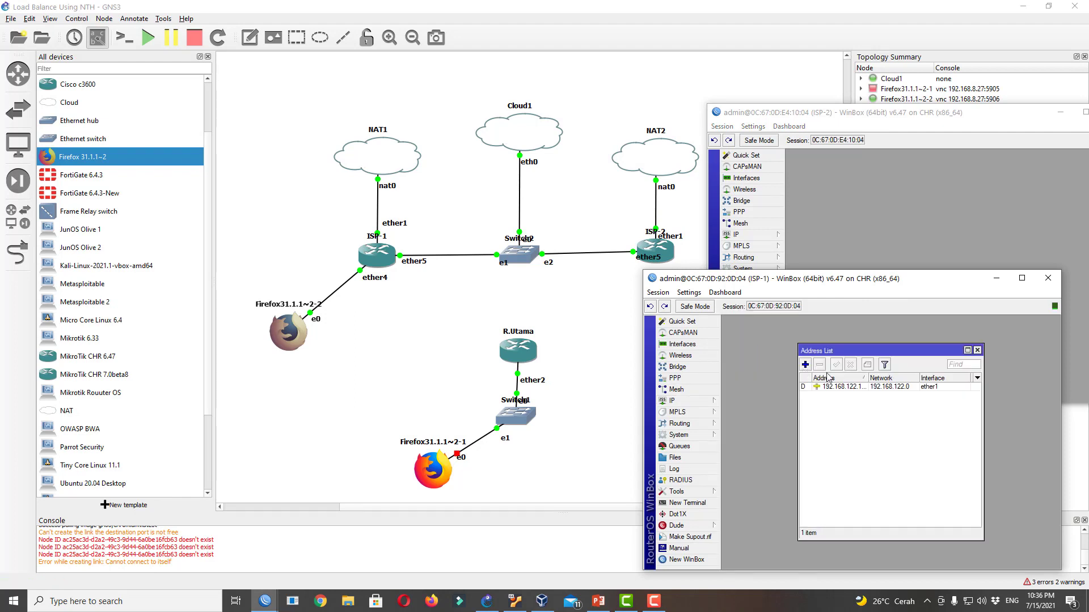
left_click(805, 364)
left_click(894, 421)
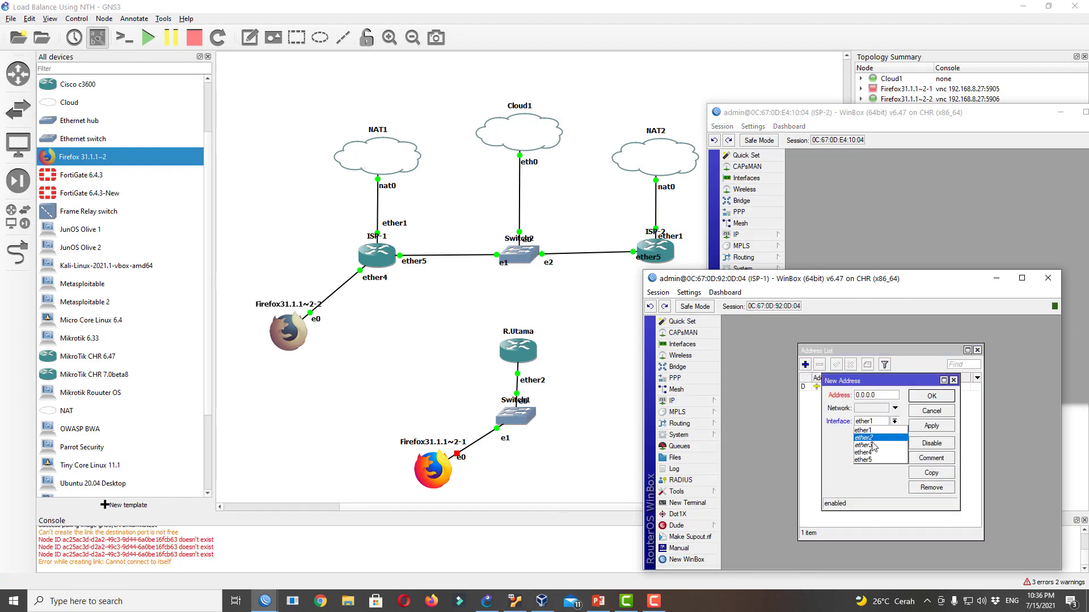
left_click(873, 453)
key("shift+Tab")
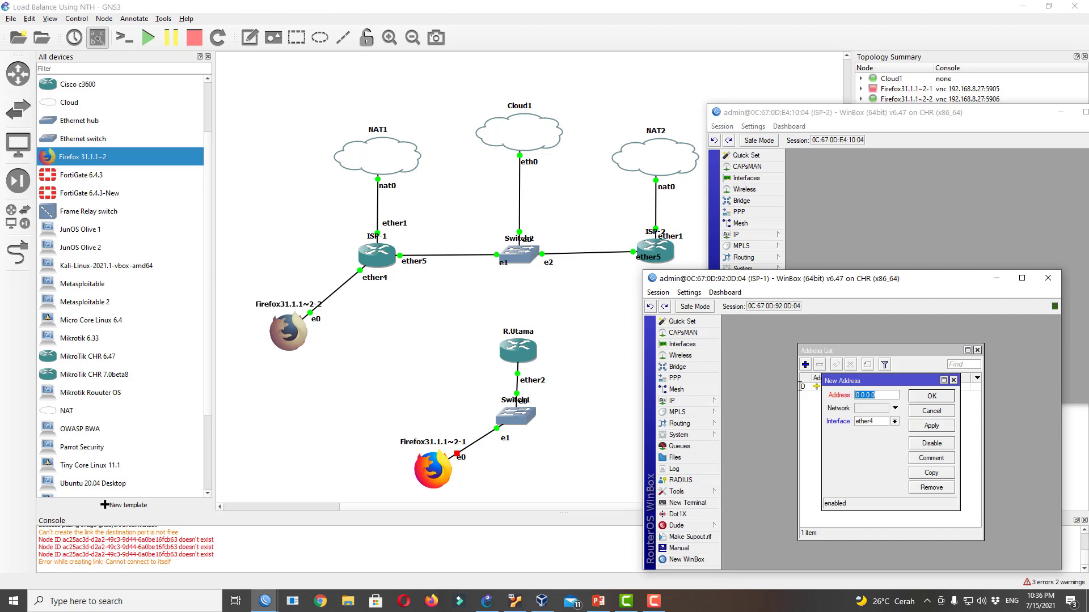
type("19")
type("2.168.1.4/24")
left_click(886, 395)
key("BackSpace")
type("1")
left_click(932, 397)
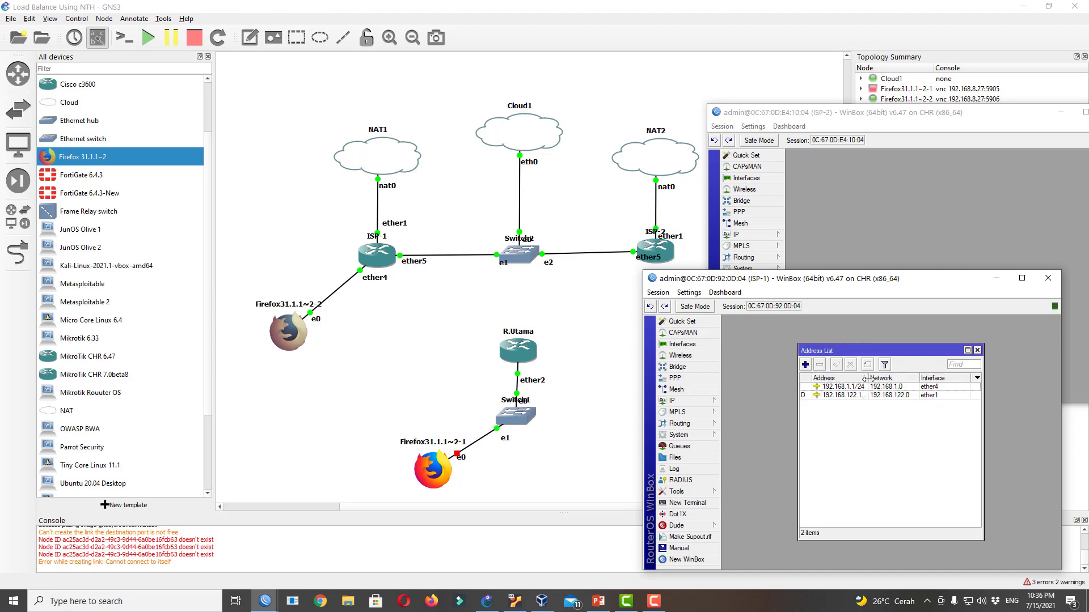
left_click_drag(867, 378, 880, 378)
left_click(942, 388)
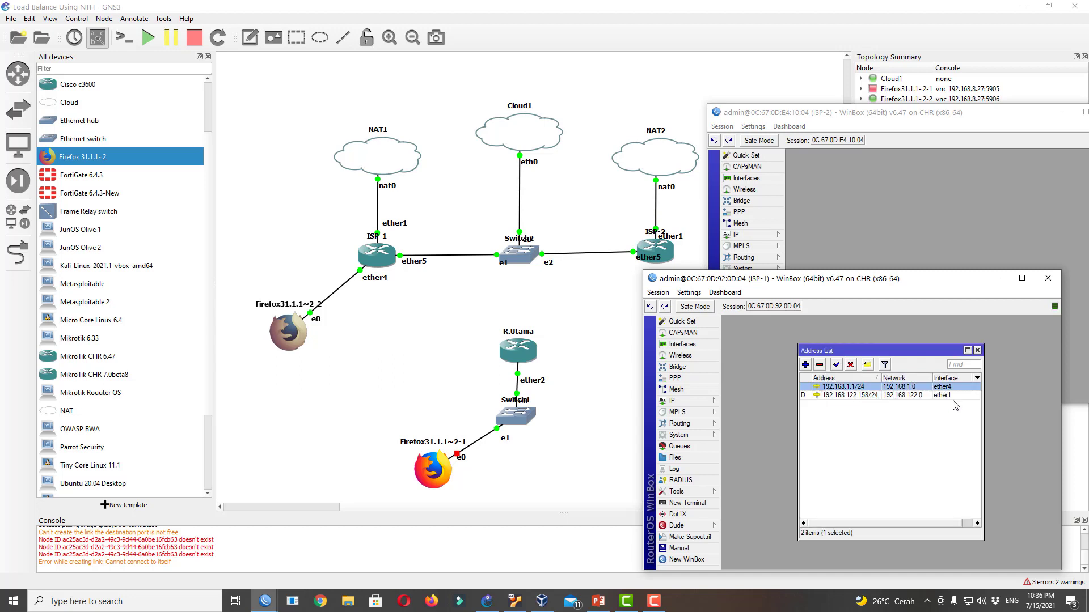
Begin a DHCP server setup on ether4, then cancel it
left_click(691, 401)
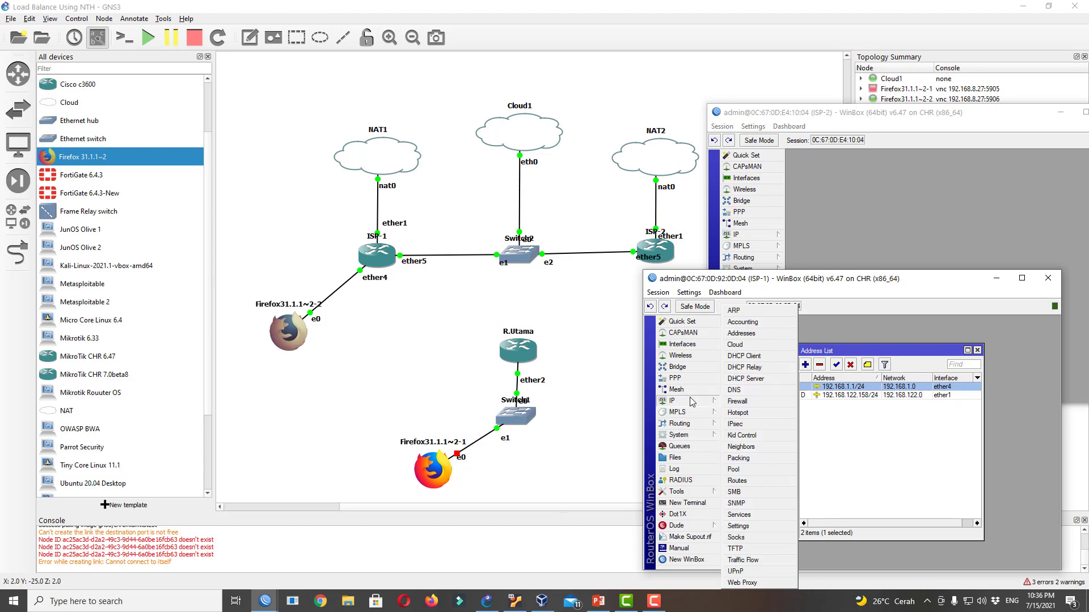
left_click(754, 378)
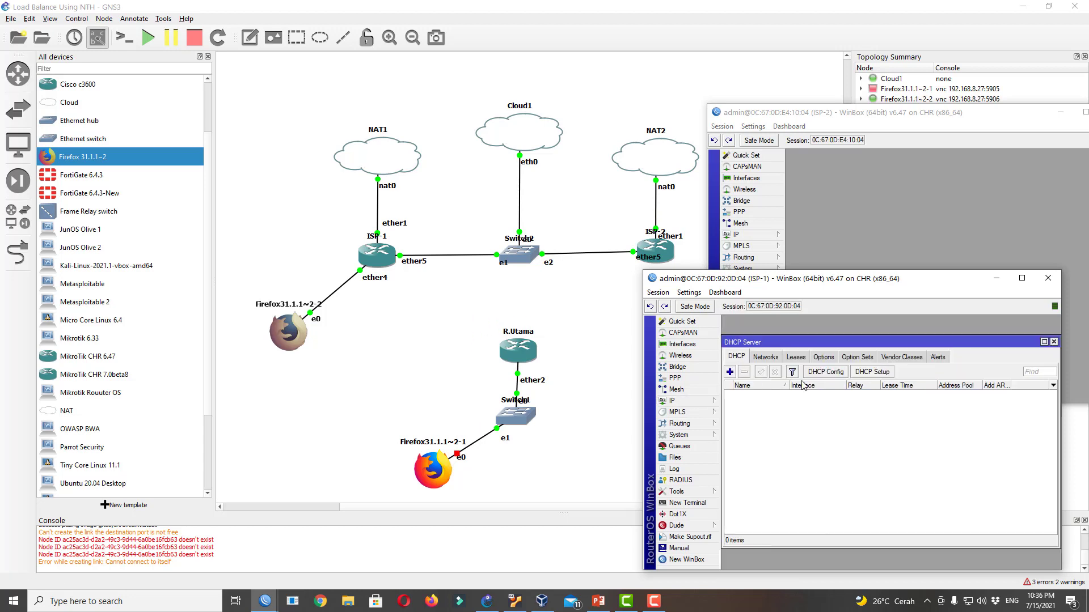
left_click(872, 372)
left_click(907, 441)
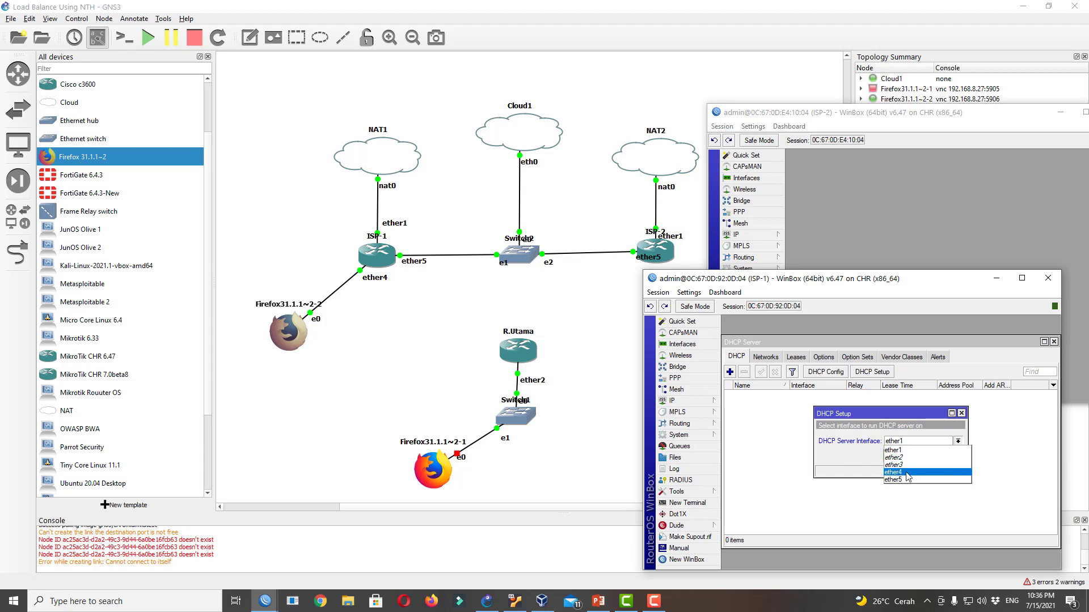
left_click(906, 473)
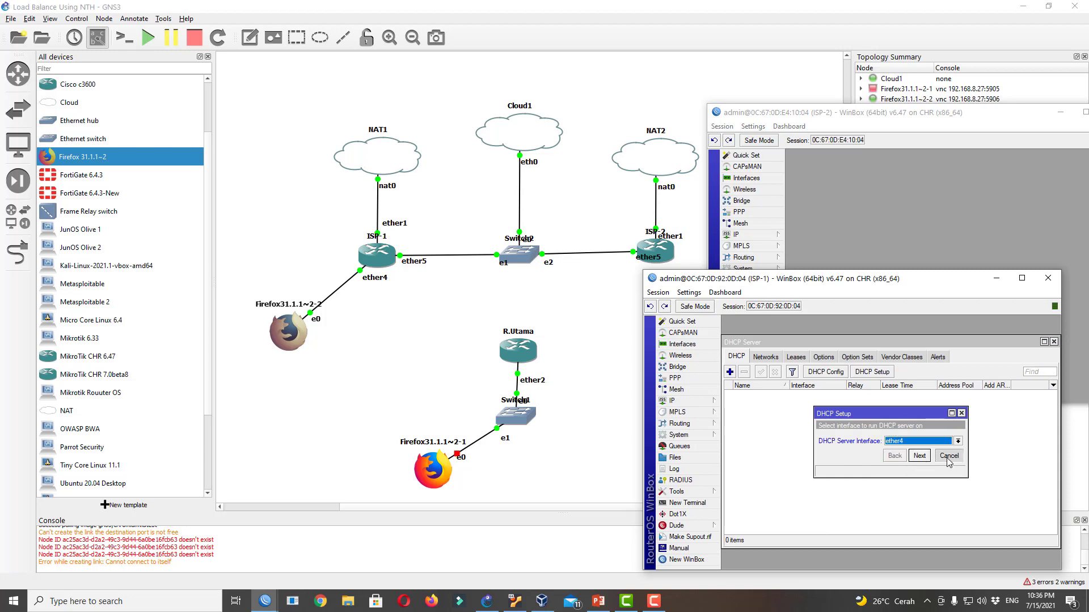
left_click(948, 458)
Enable Allow Remote Requests in ISP-1's DNS settings
left_click(698, 400)
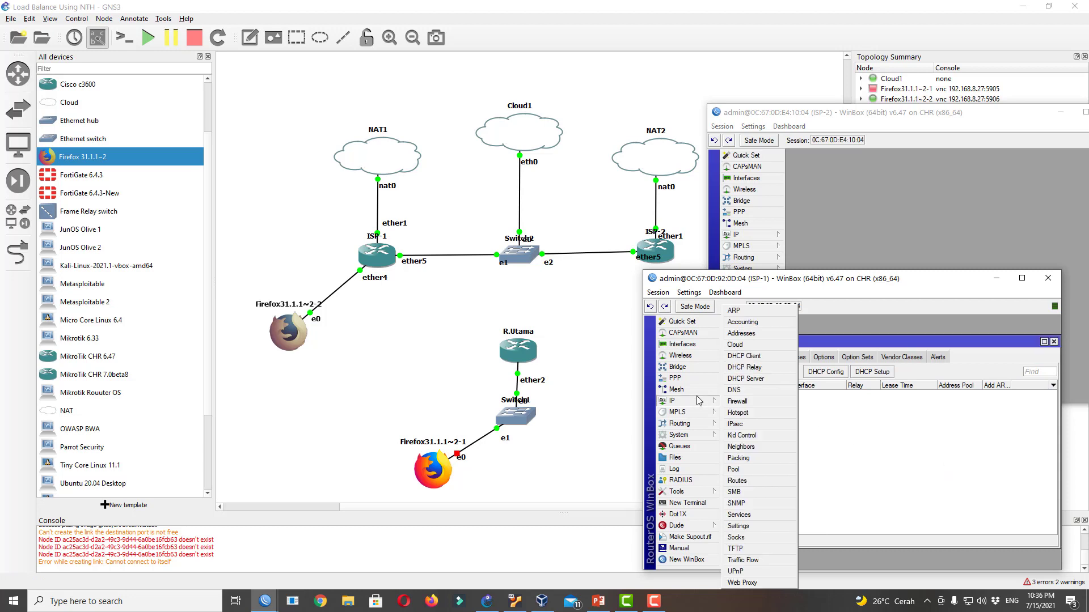
left_click(737, 390)
left_click(884, 420)
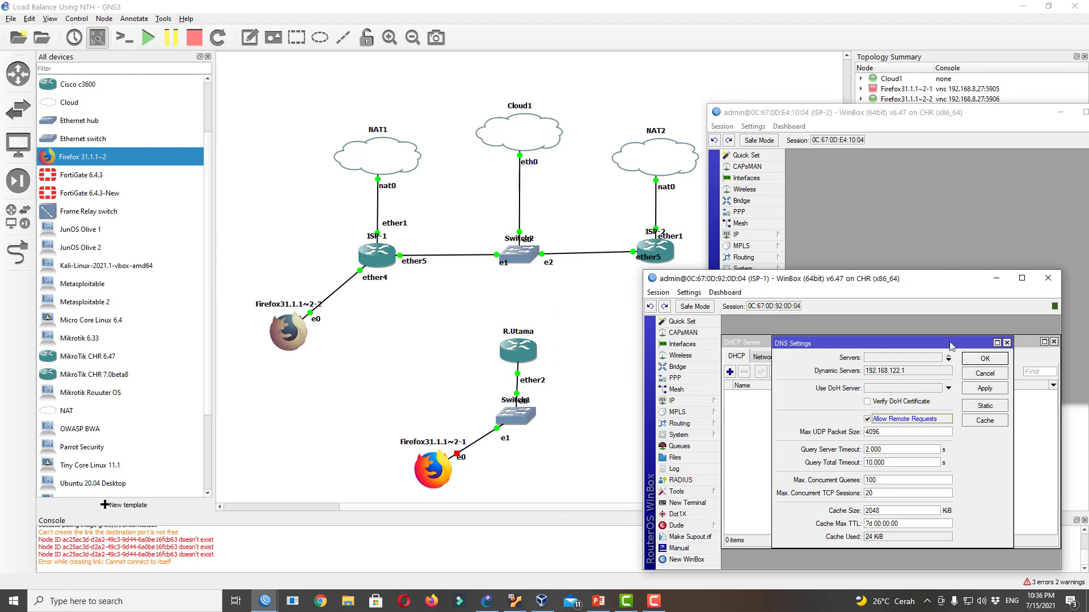
left_click(985, 388)
left_click(985, 358)
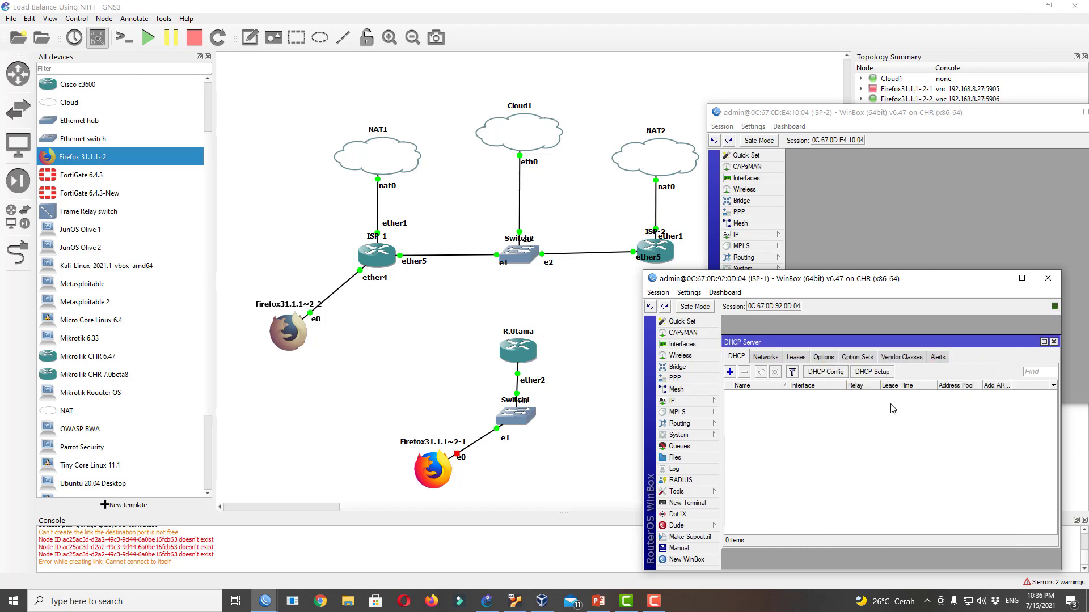
Set up DHCP on ether4 with gateway 192.168.1.1, pool 192.168.1.2–254, DNS 192.168.122.1; view the 192.168.1.254 lease
left_click(867, 373)
left_click(930, 442)
left_click(919, 466)
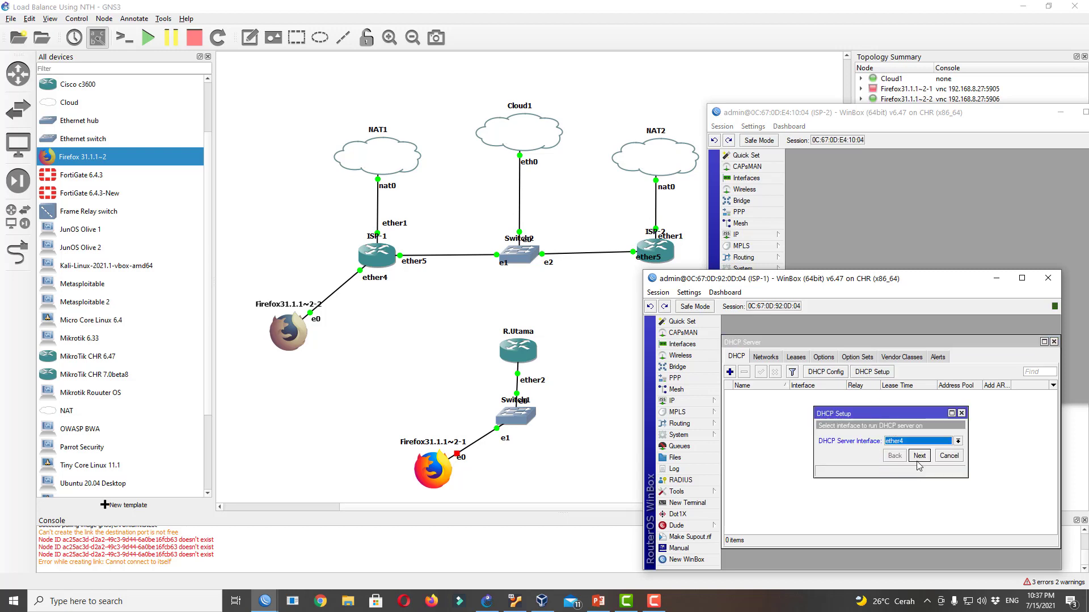
left_click(919, 456)
left_click(922, 457)
left_click(923, 457)
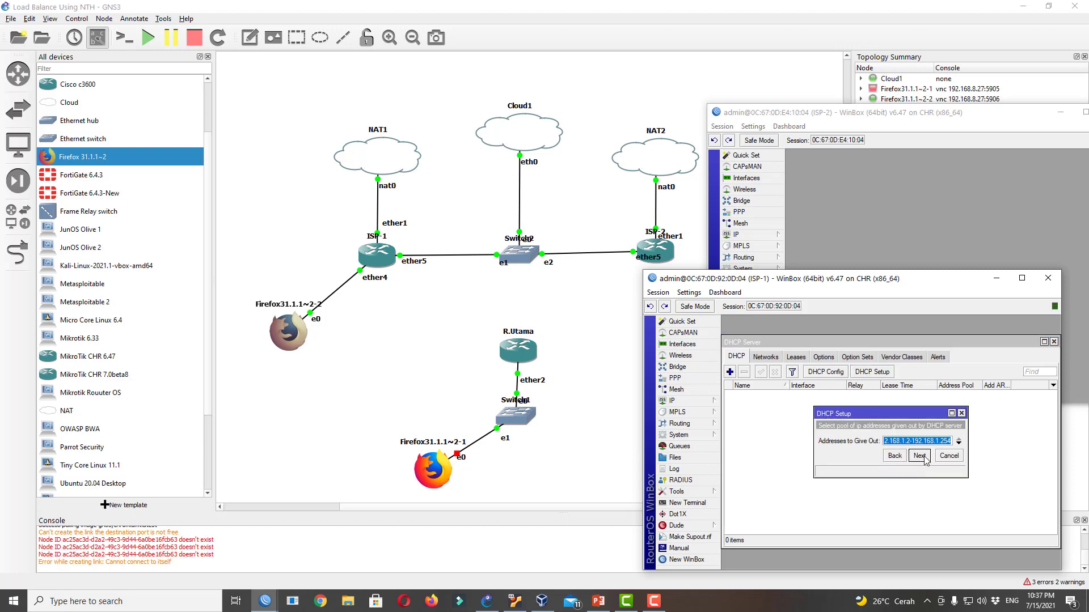
left_click(922, 457)
left_click(918, 456)
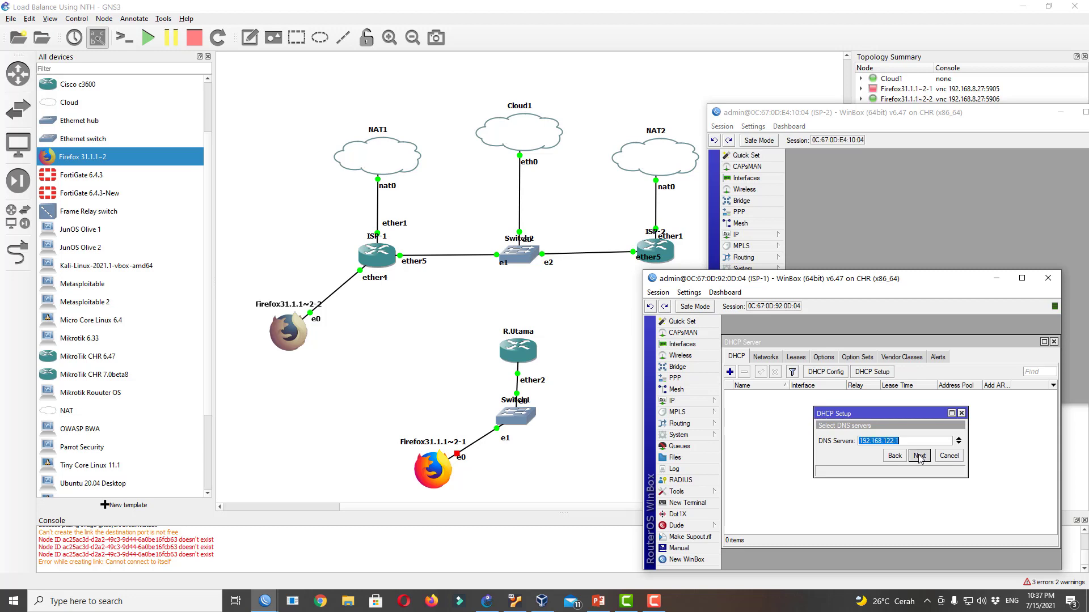
left_click(919, 456)
left_click(891, 439)
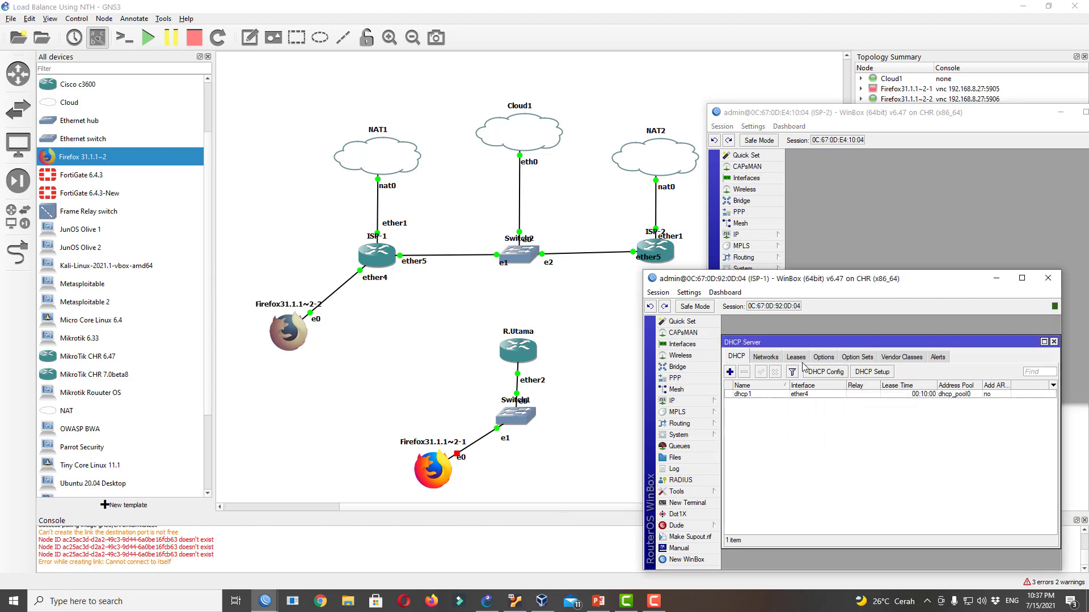
left_click(795, 357)
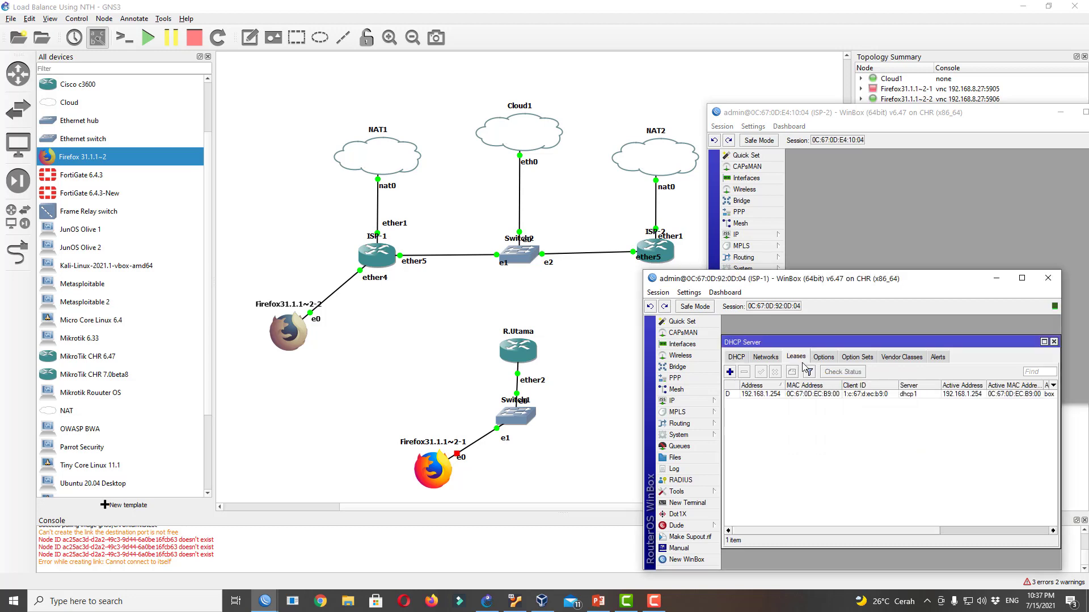
left_click(795, 396)
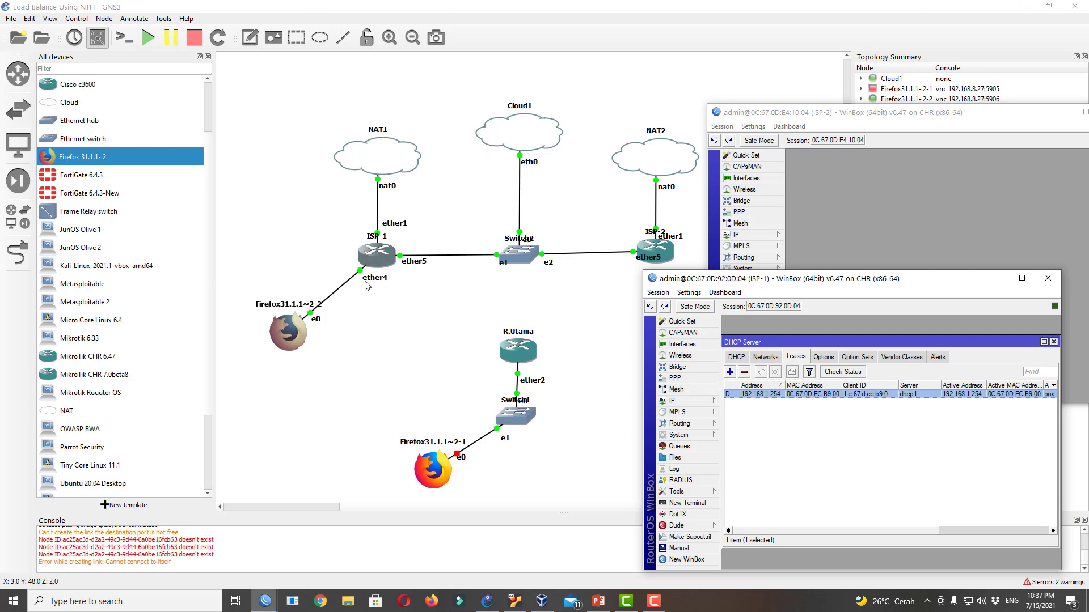
Open the Firefox31.1.1~2-2 console and start loading fast.com in Firefox
right_click(293, 338)
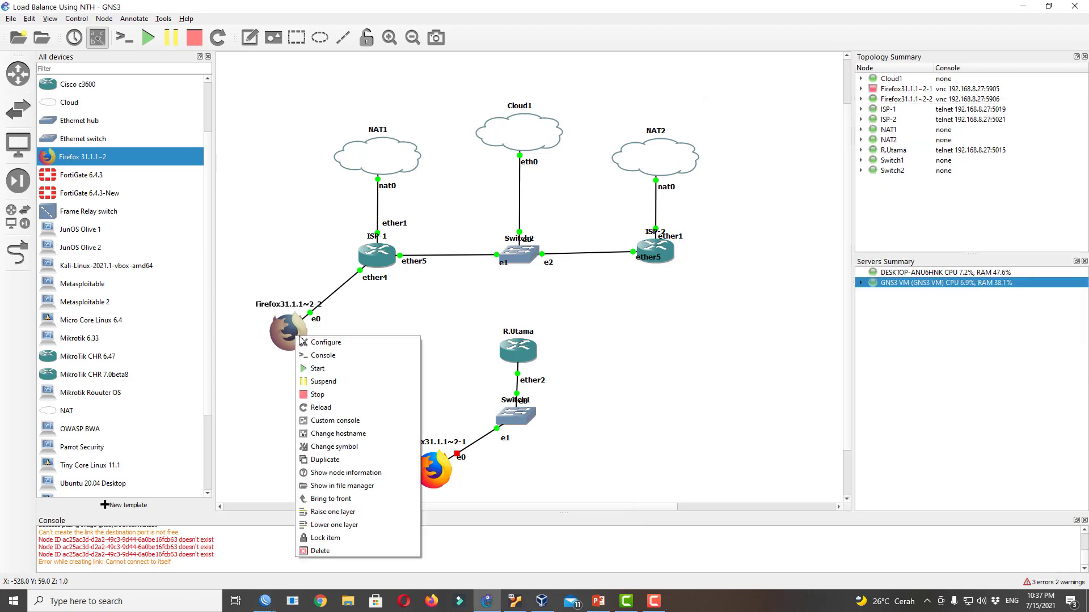
left_click(332, 353)
left_click(403, 170)
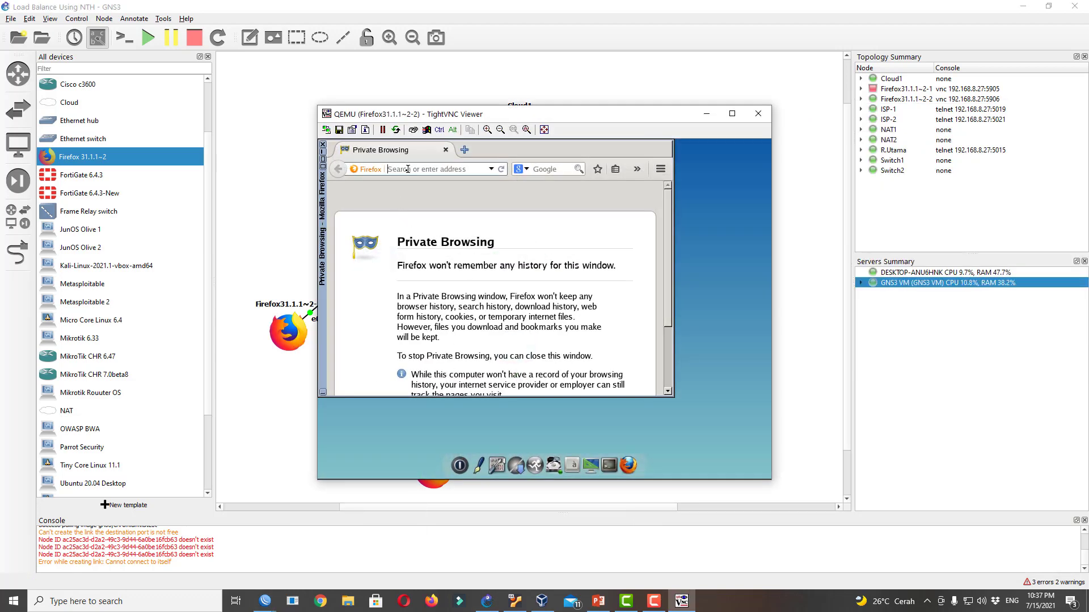
type("fast.com")
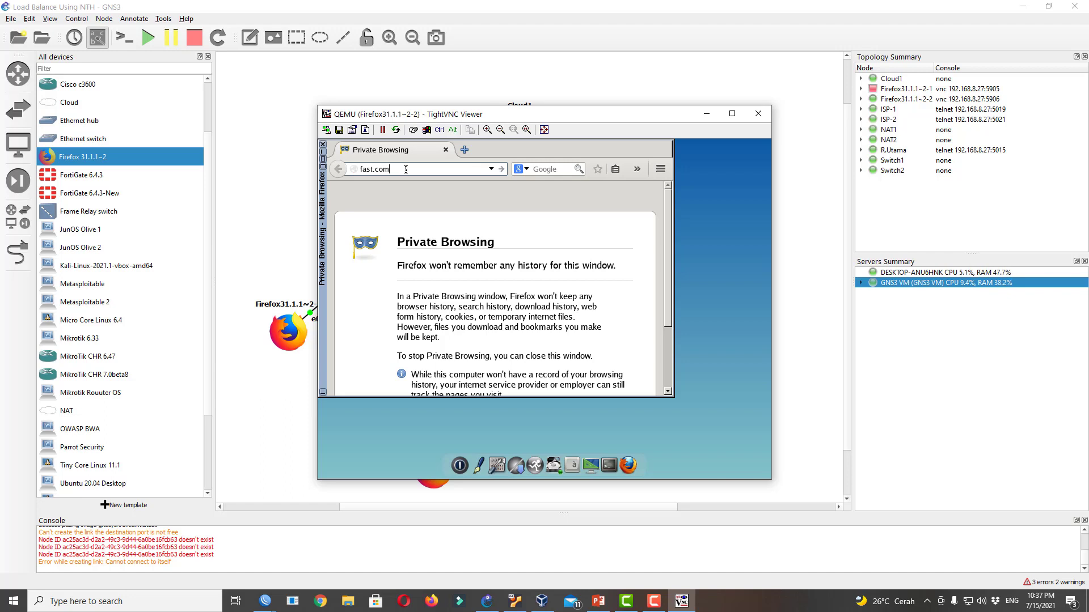
key("Return")
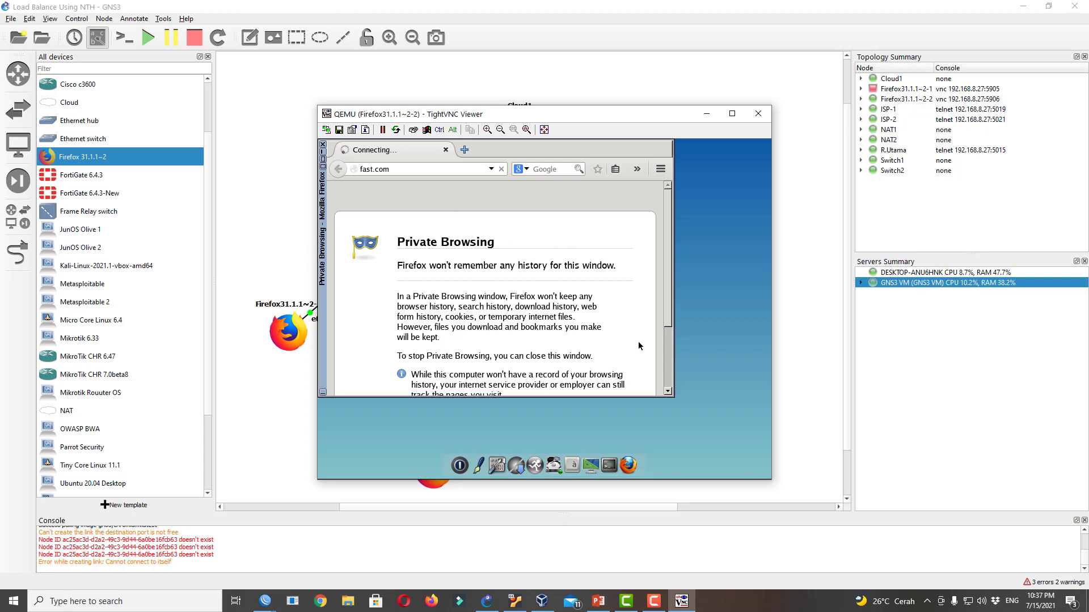
Confirm from the client's terminal that pinging 8.8.8.8 fails, then open the Control Panel
left_click(612, 465)
type("ping 8.8.8.8")
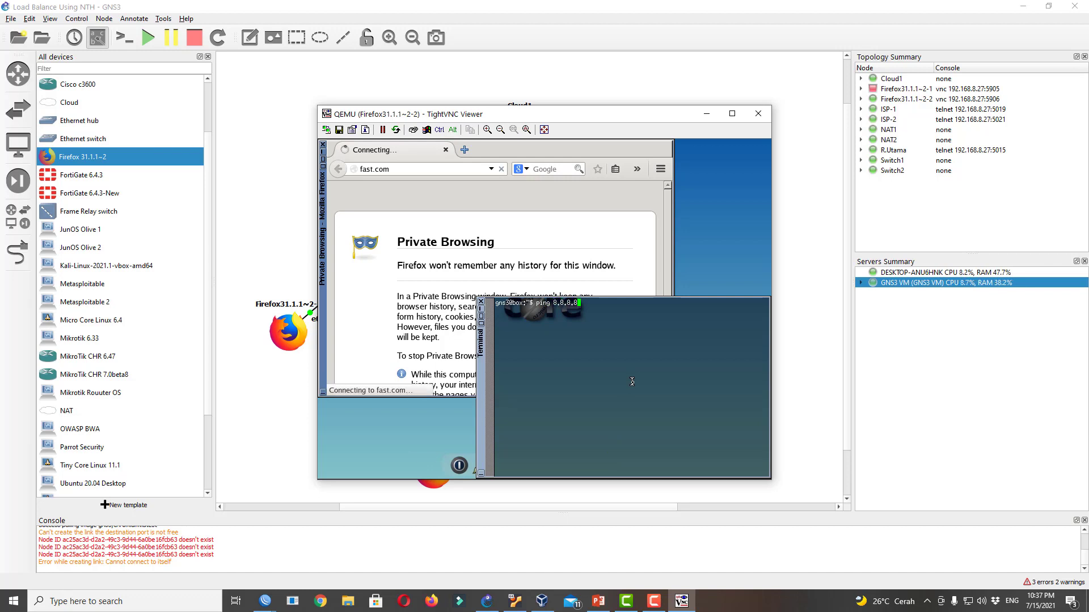
key("Return")
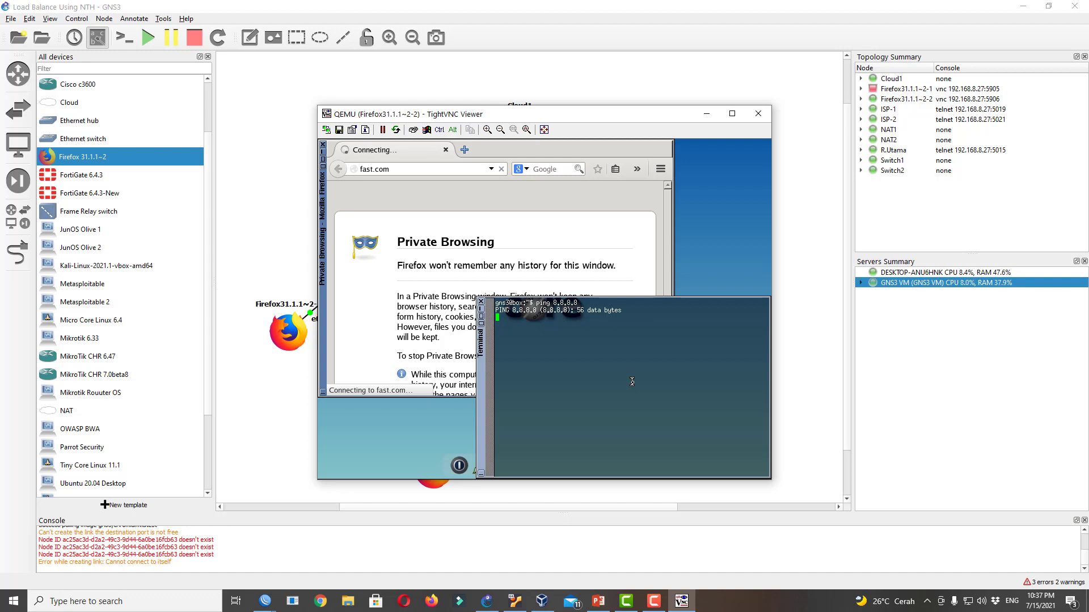
key("ctrl+c")
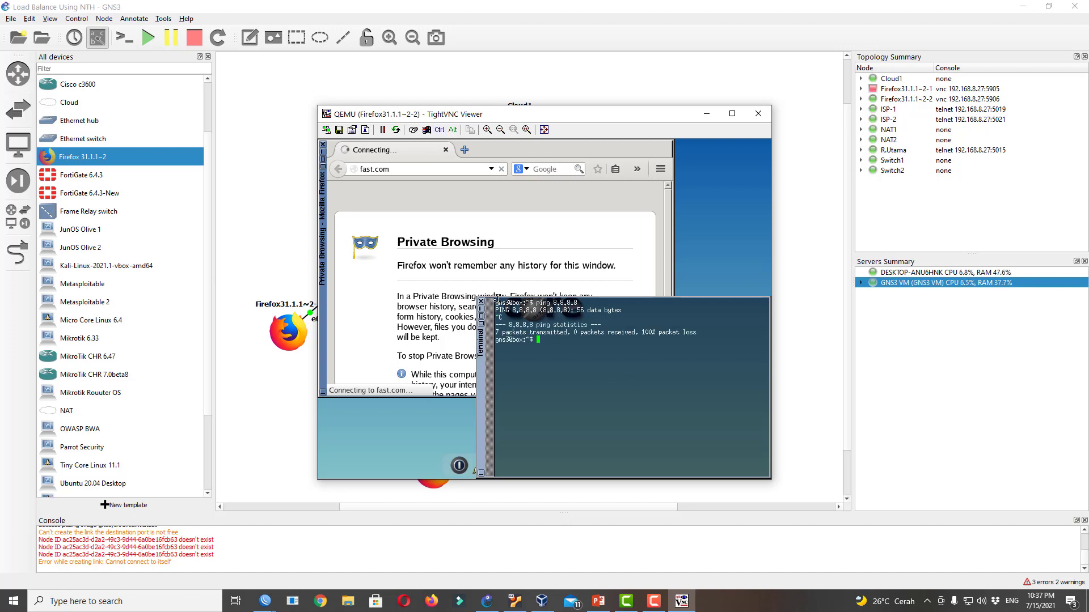
left_click(480, 303)
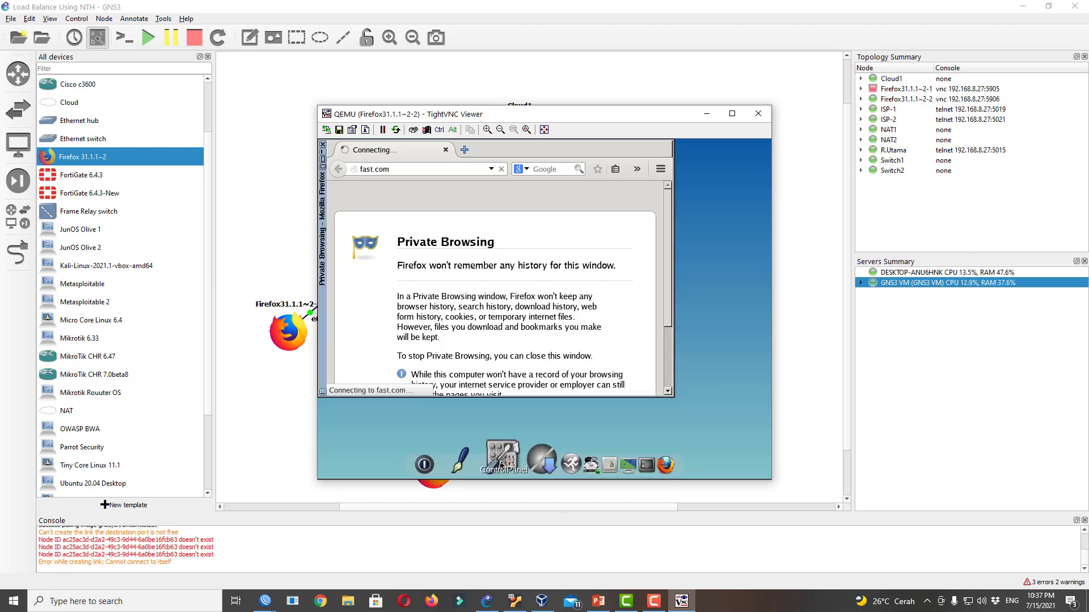
left_click(502, 462)
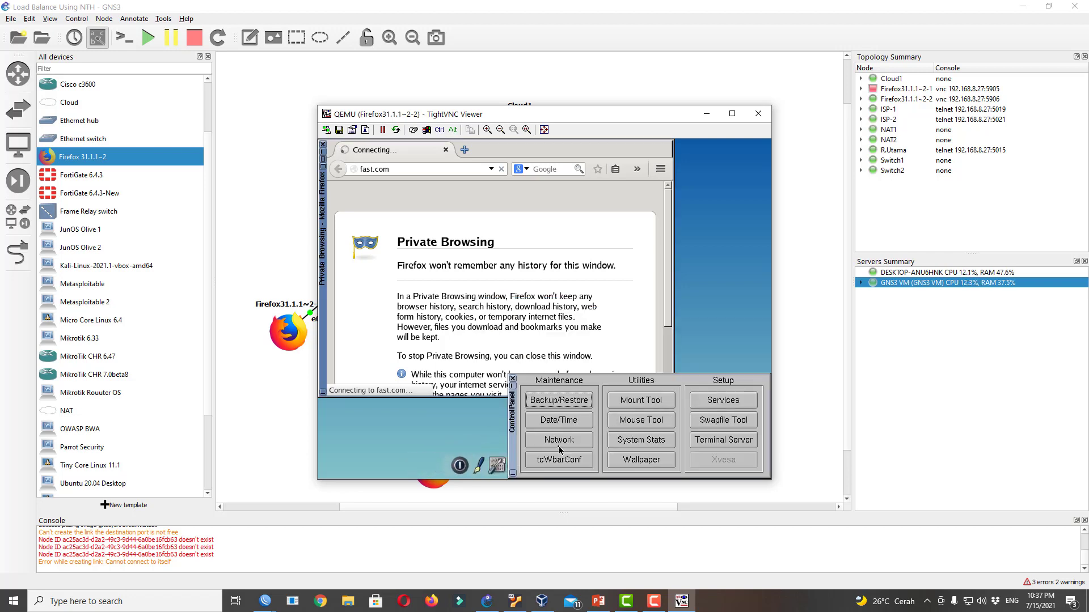
Switch the client's eth0 to DHCP broadcast and apply the network setting
left_click(560, 447)
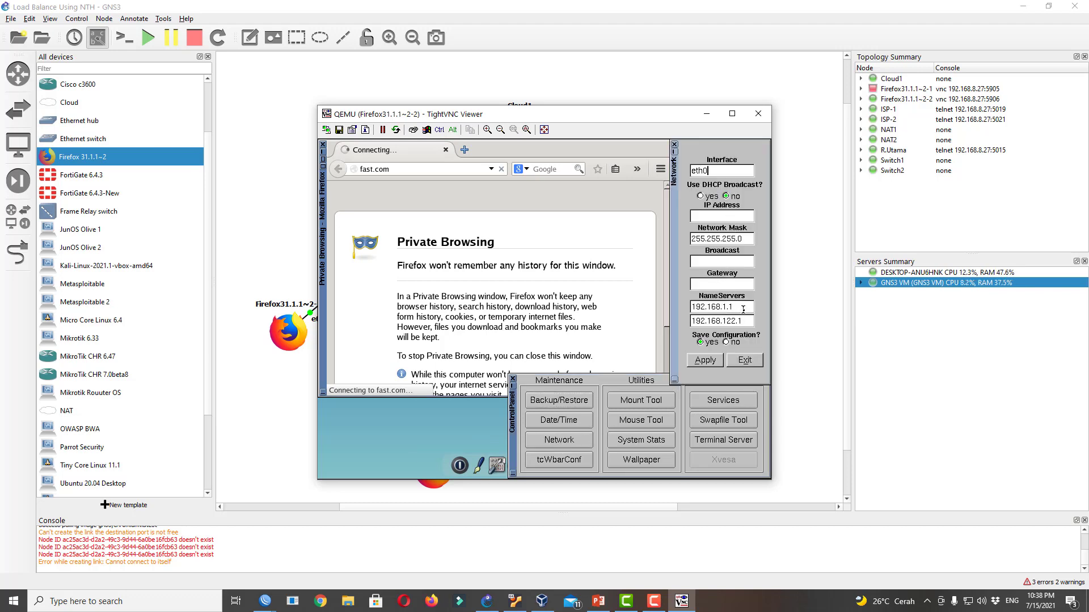
left_click(703, 197)
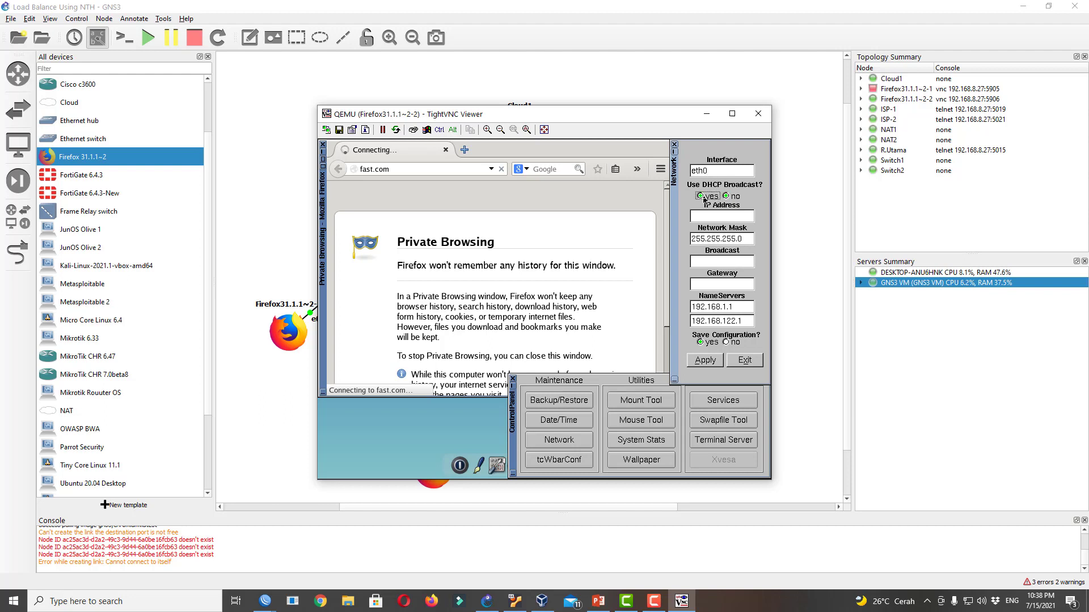
left_click(705, 360)
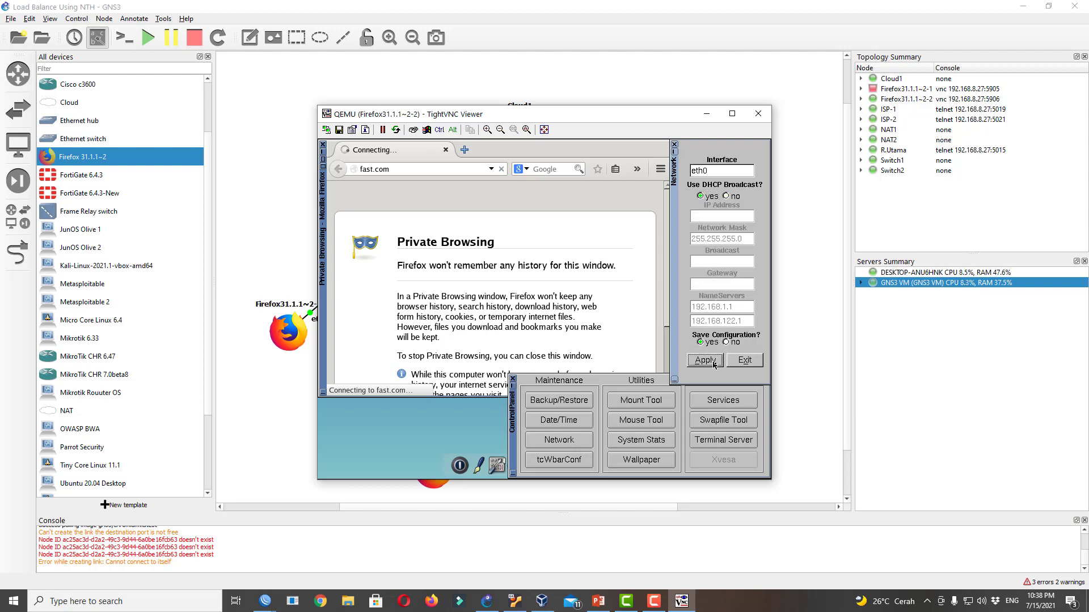
left_click(744, 361)
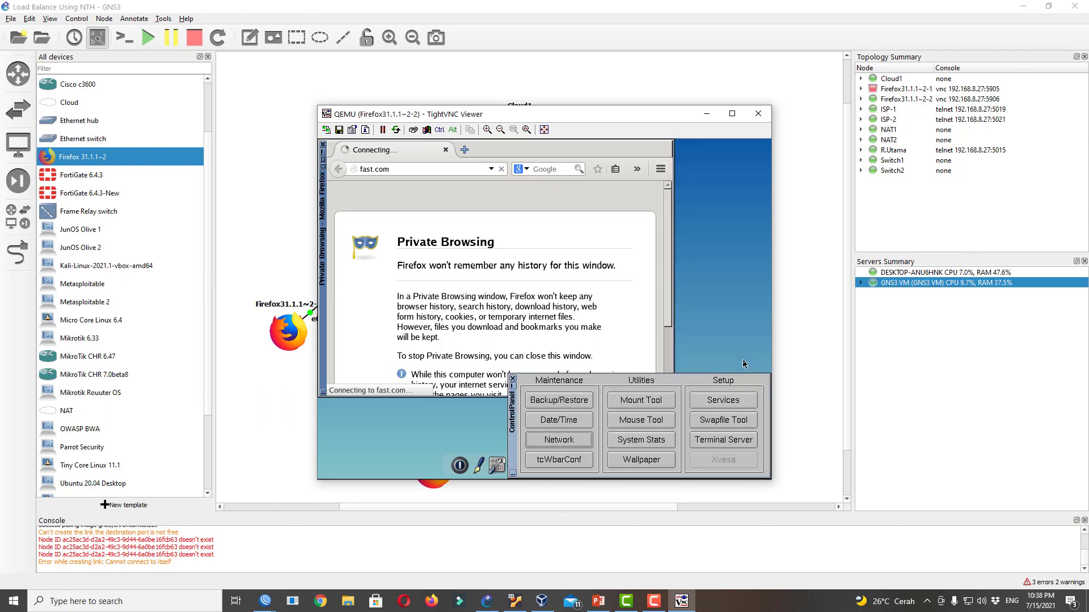
left_click(512, 380)
Check with ifconfig that eth0 has 192.168.1.254, then start pinging 8.8.8.8
left_click(619, 458)
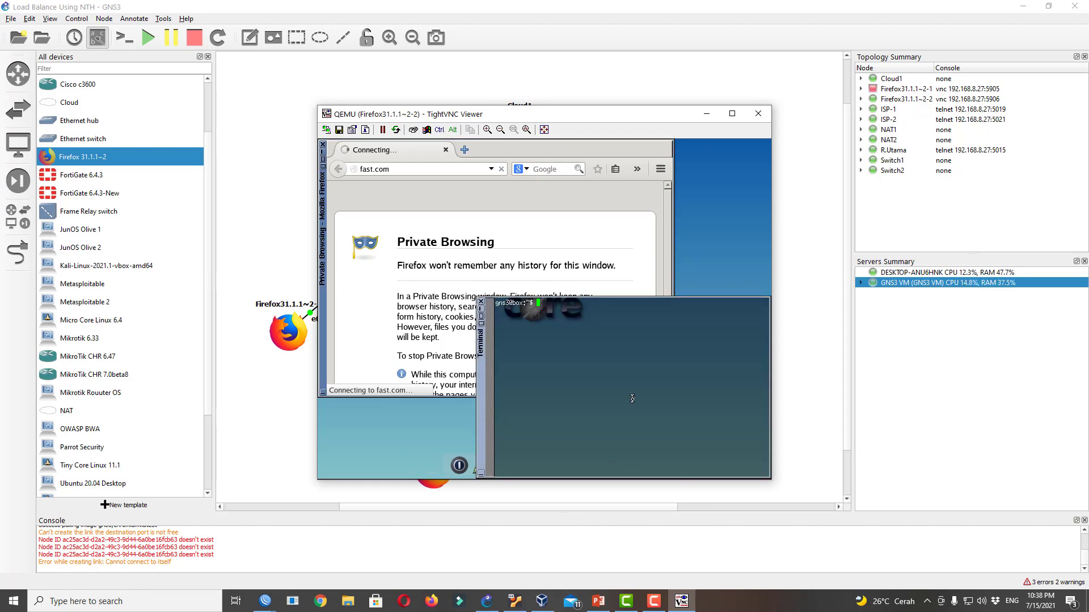
type("ifconfig")
key("Return")
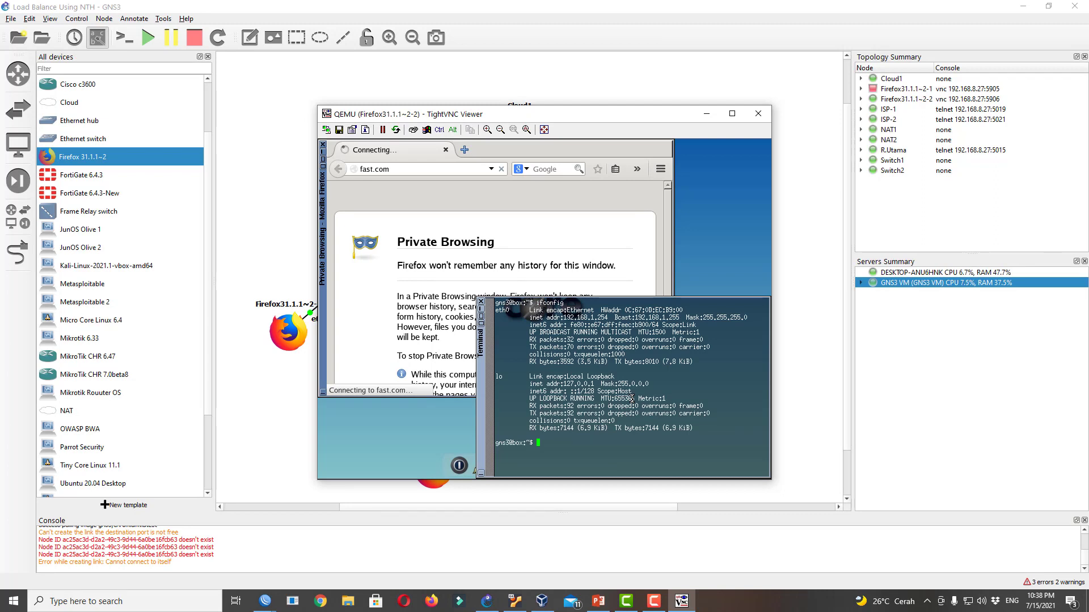
type("ping 8.8.8.8")
key("Return")
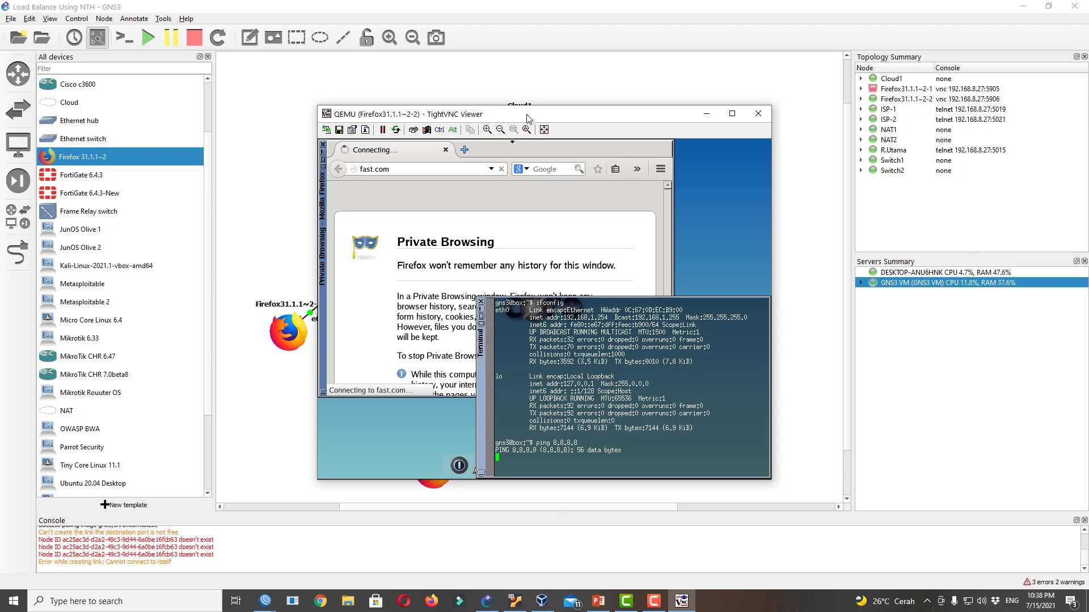
left_click_drag(527, 118, 729, 118)
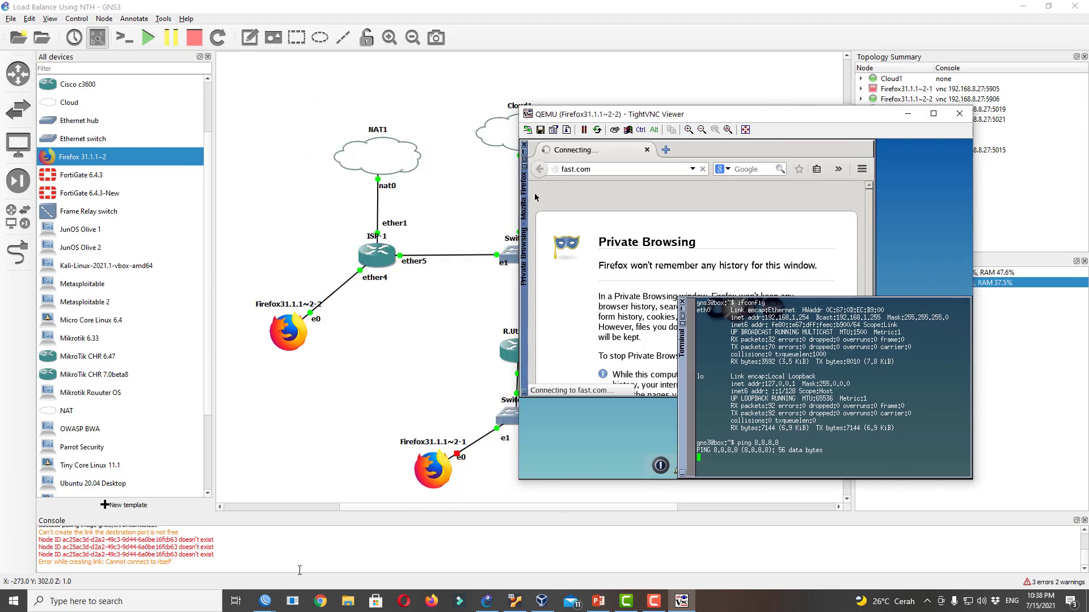
Return to the ISP-1 router session and close its DHCP lease and IP address lists
mouse_move(265, 601)
left_click(311, 556)
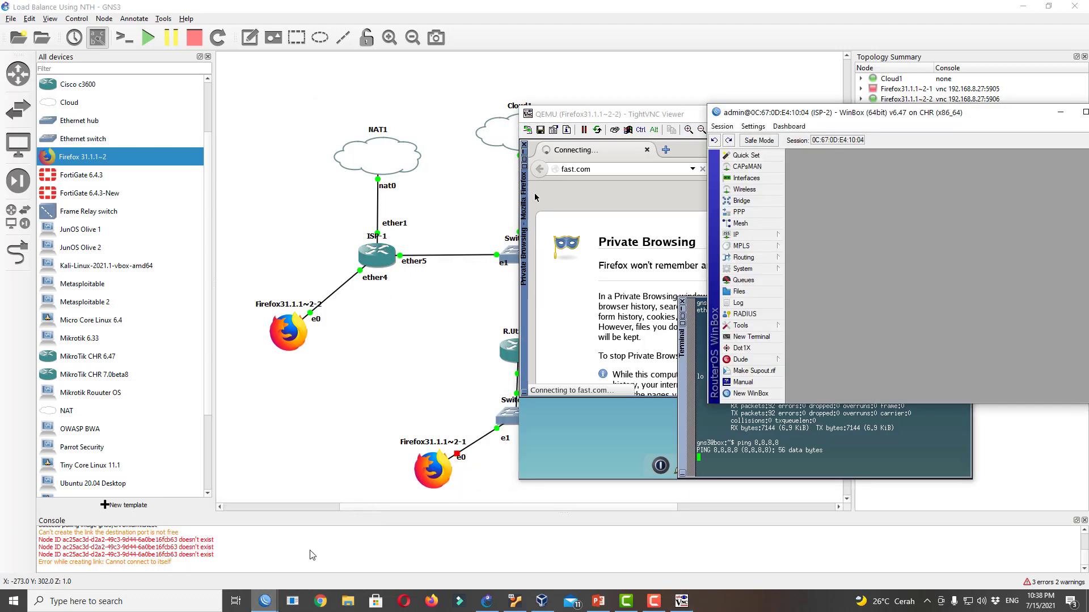
mouse_move(265, 601)
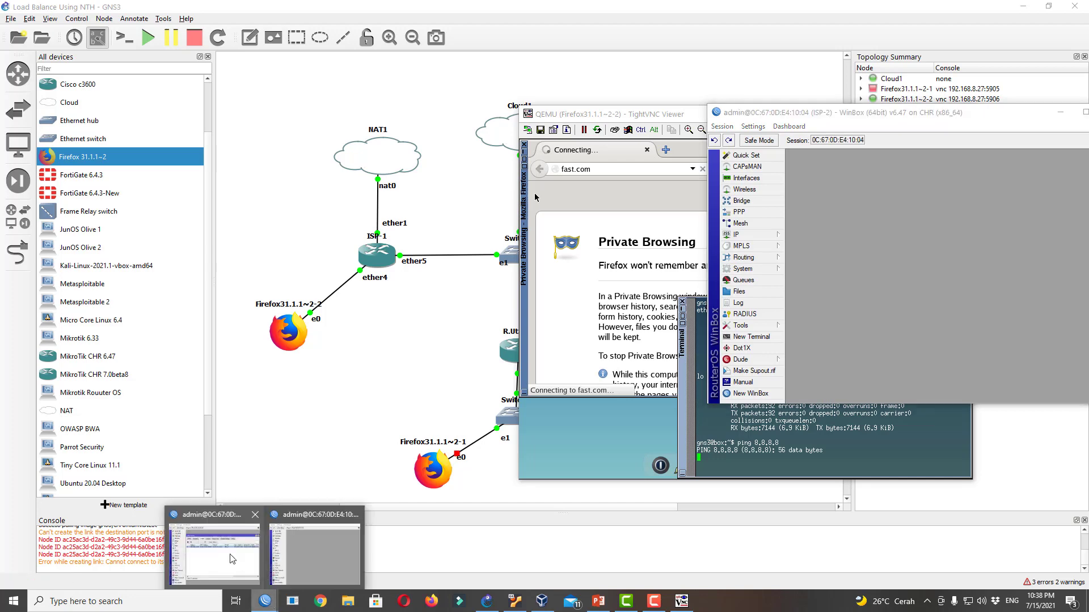
left_click(226, 553)
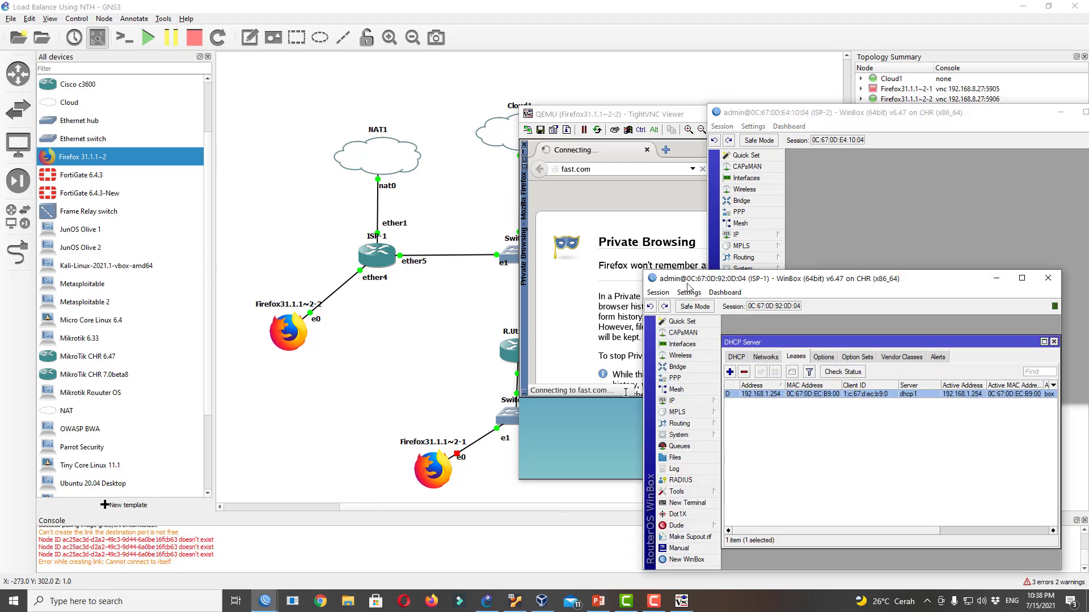
left_click(1052, 342)
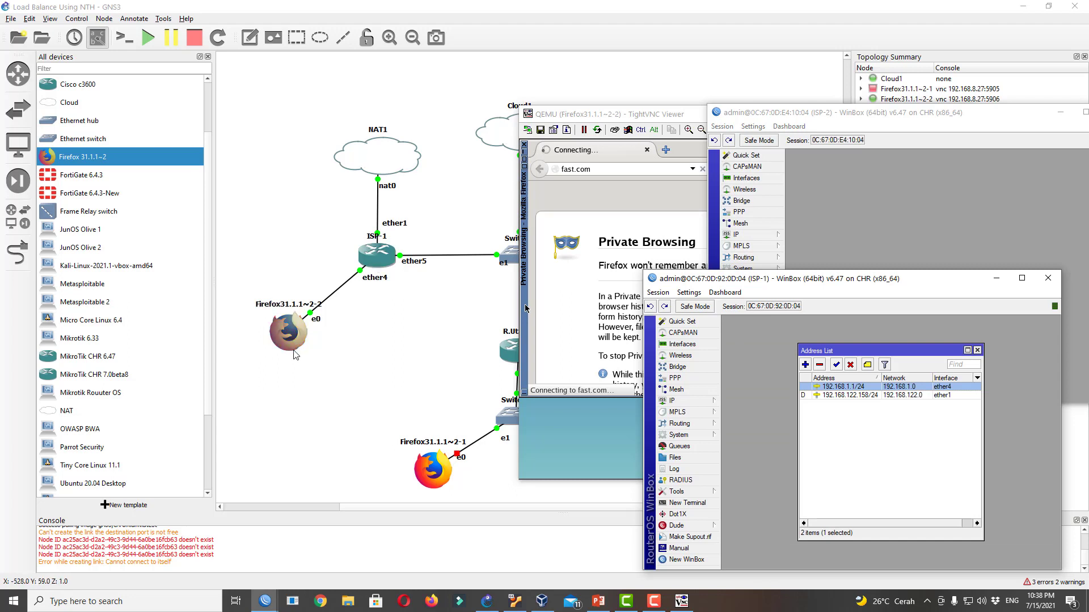
left_click(977, 351)
Add a NAT rule on ISP-1 with Out. Interface ether1 and action masquerade
left_click(675, 401)
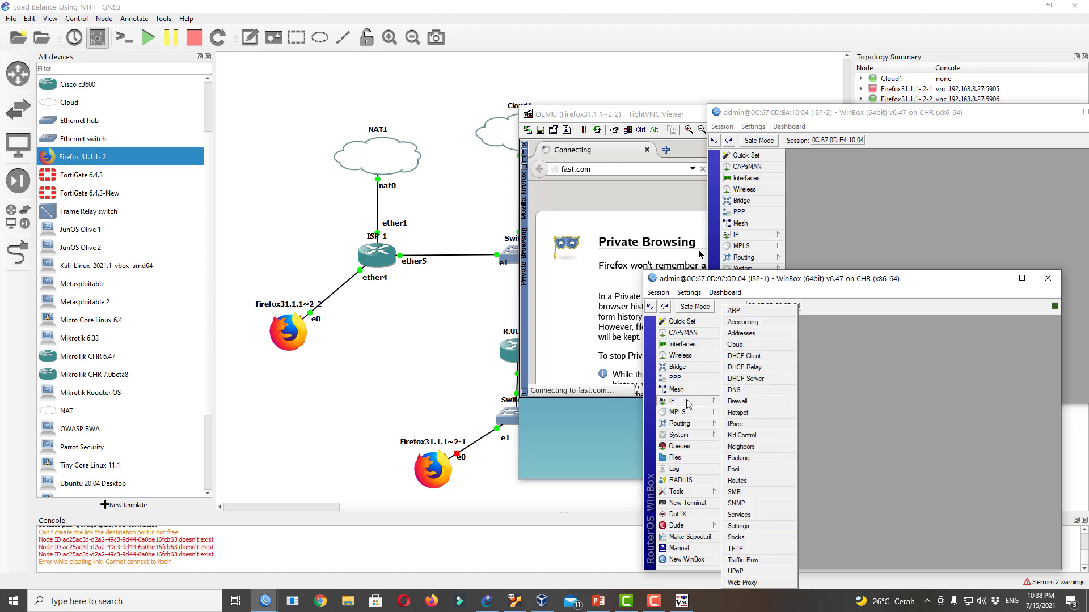
left_click(737, 401)
left_click(769, 357)
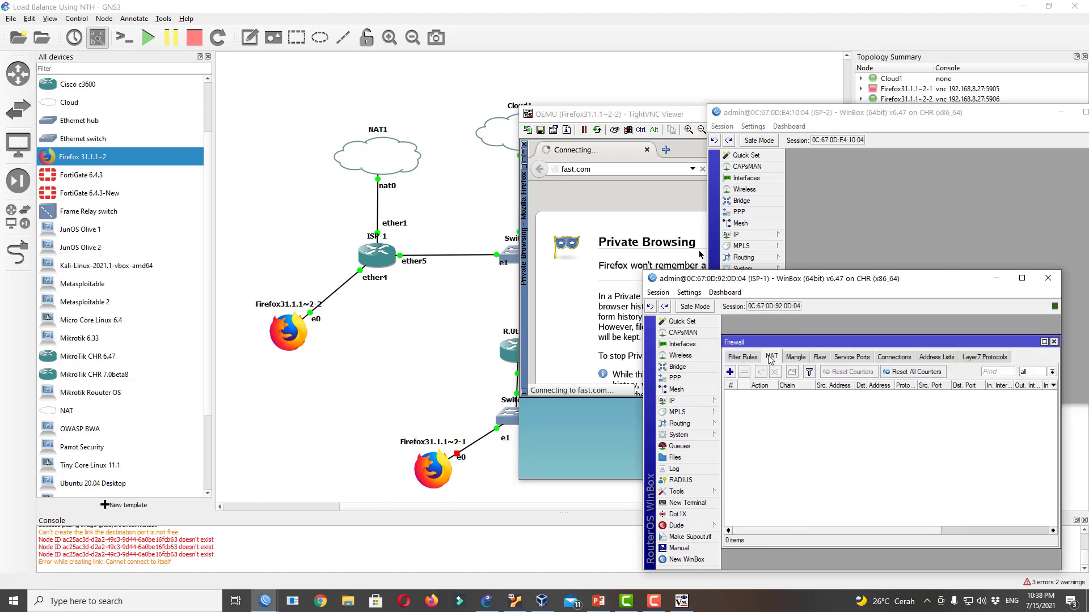
left_click(729, 372)
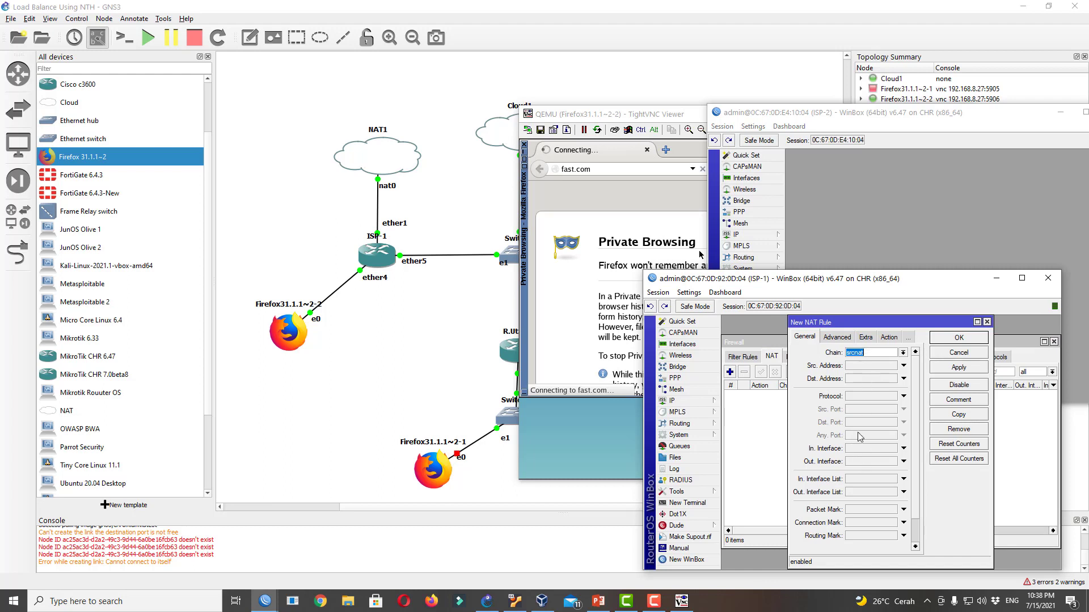
left_click(861, 464)
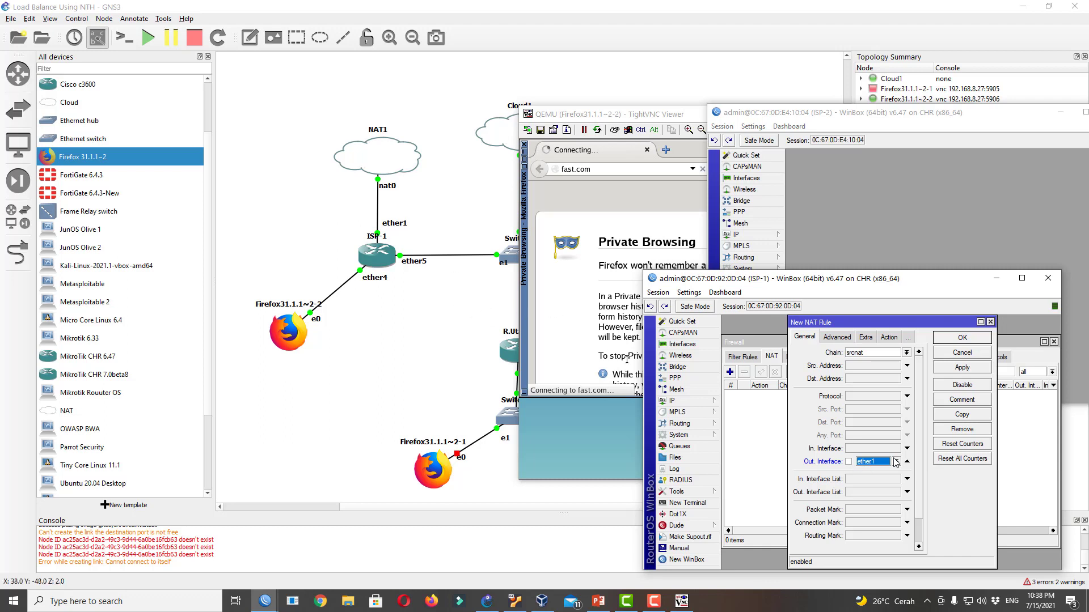
left_click(888, 337)
left_click(862, 353)
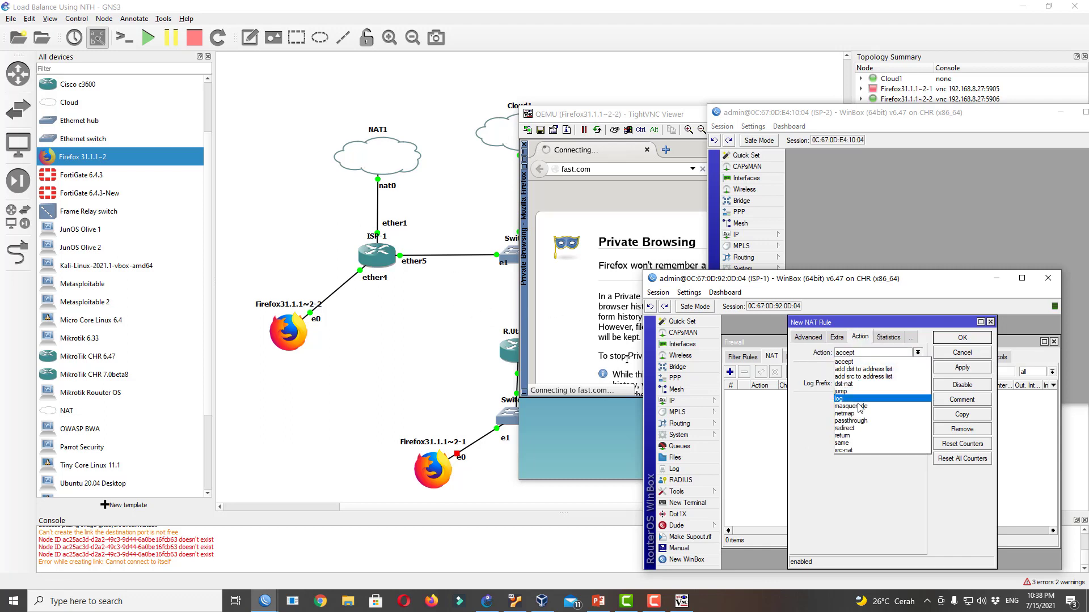
left_click(859, 407)
left_click(961, 339)
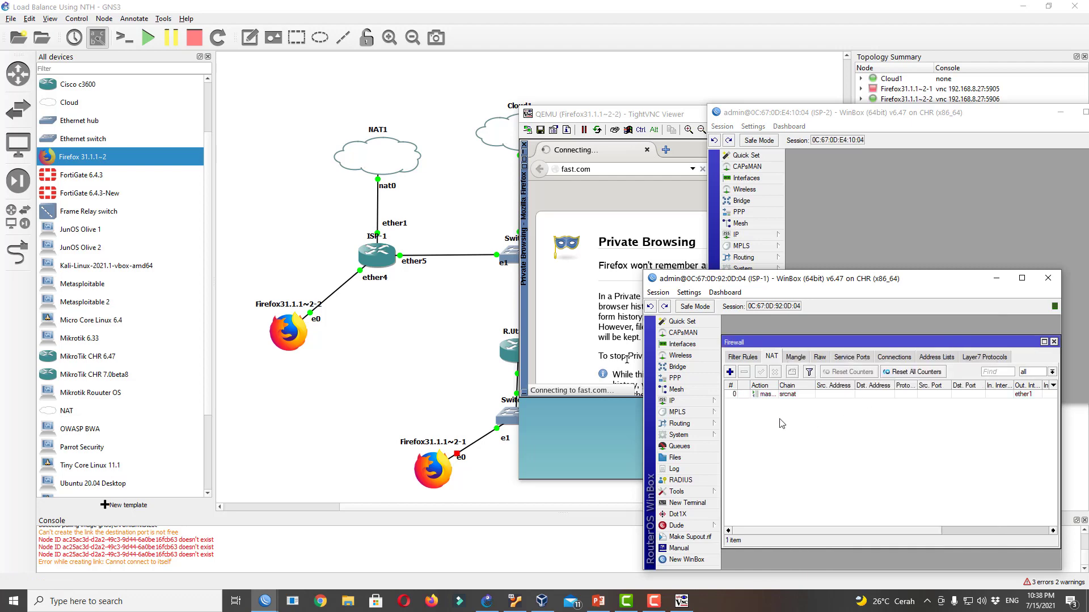
left_click(624, 206)
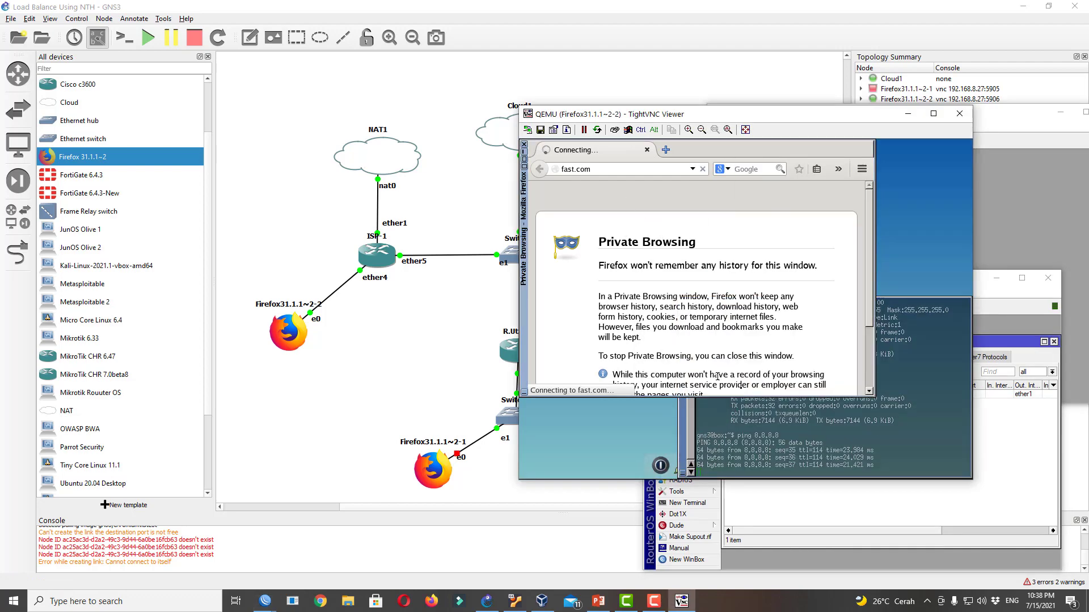
Stop the 8.8.8.8 ping and ping google.com from the client's terminal
left_click(826, 454)
key("ctrl+c")
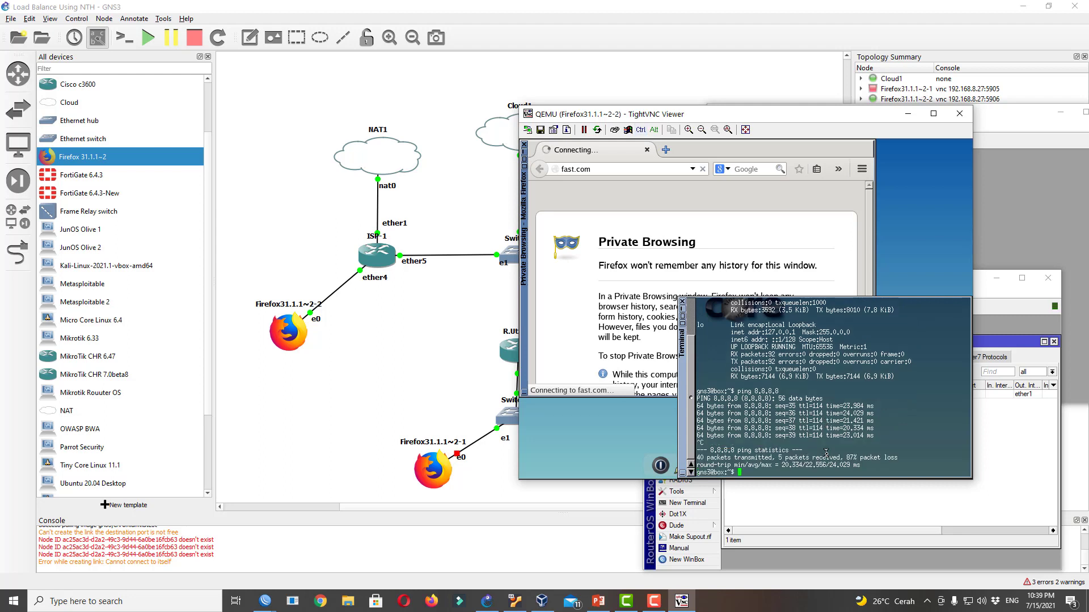
type("ping google.com")
key("Return")
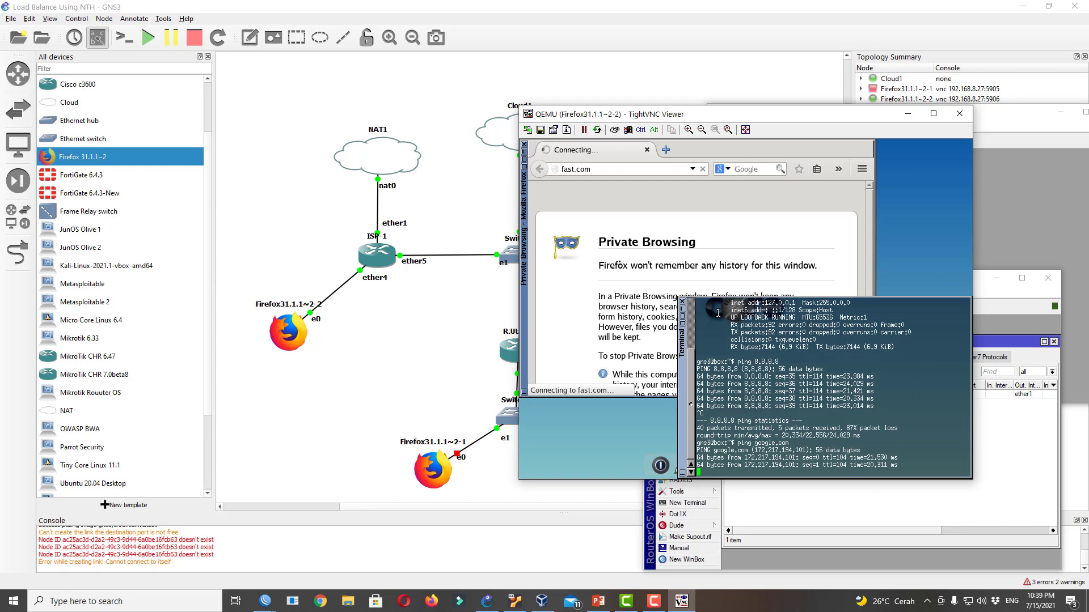
Load fast.com in the client's Firefox to start the speed test, then close the terminal
left_click(575, 306)
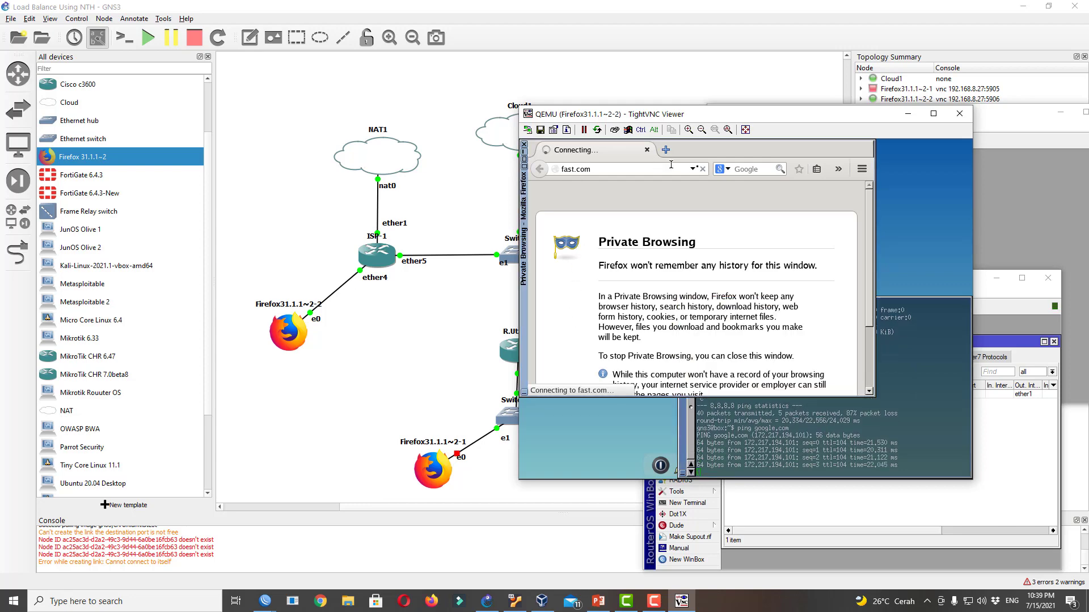
left_click(702, 169)
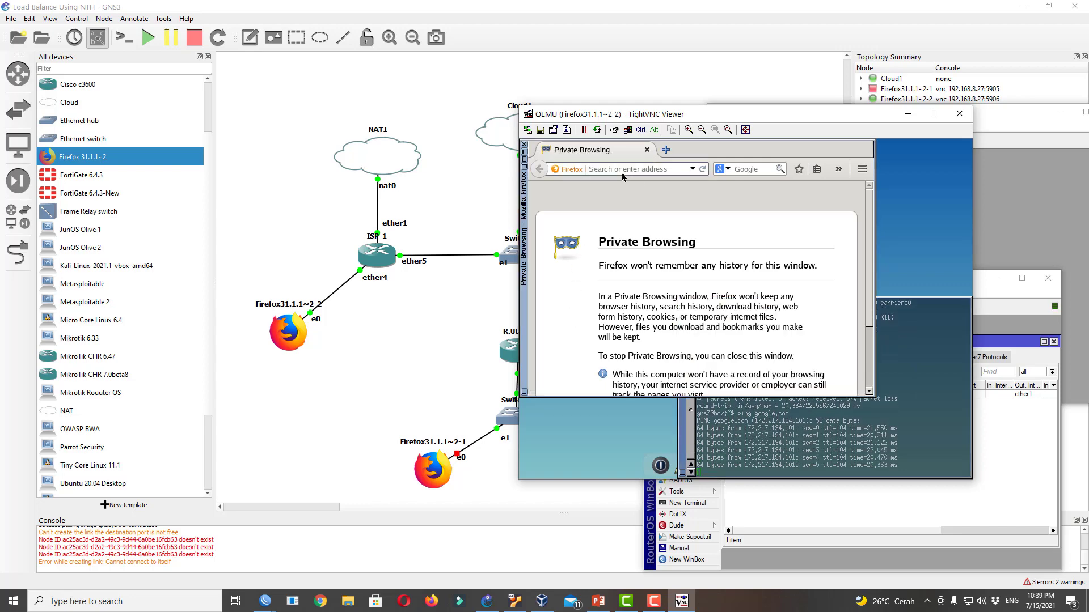
type("fast.com")
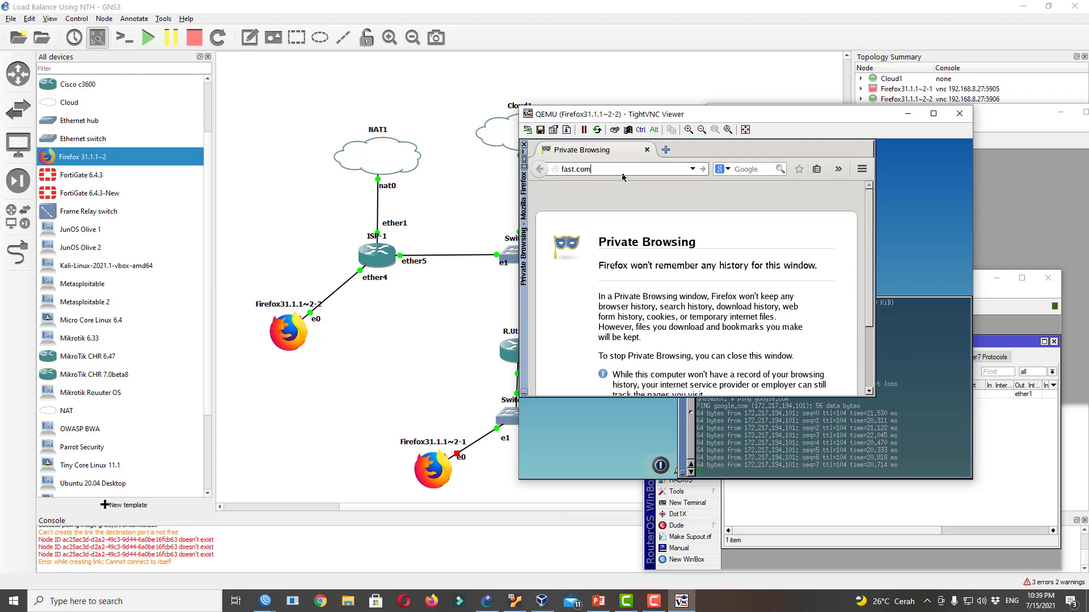
key("Return")
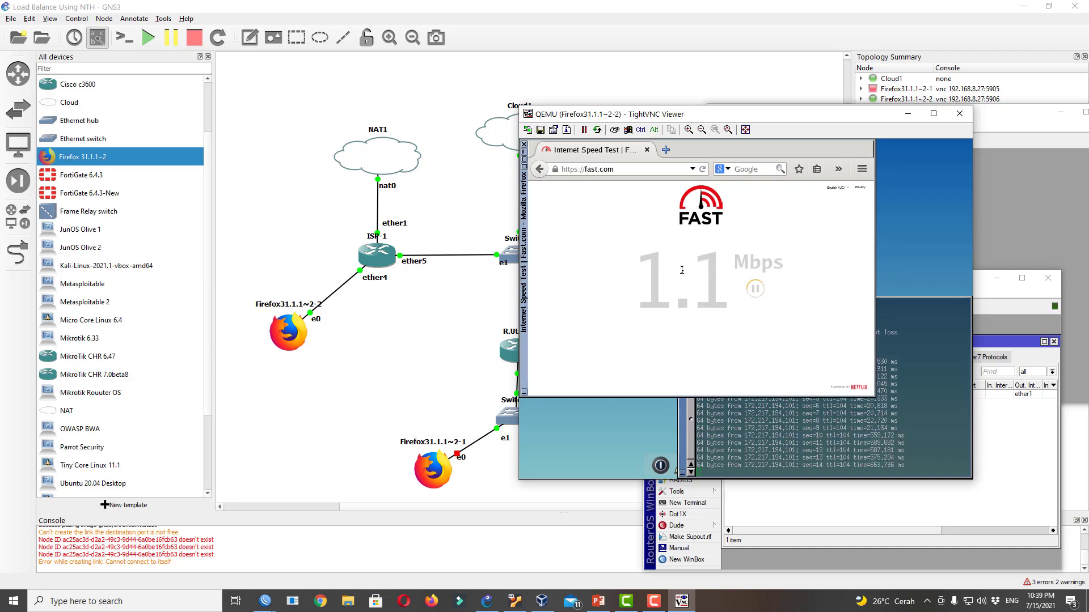
left_click(956, 367)
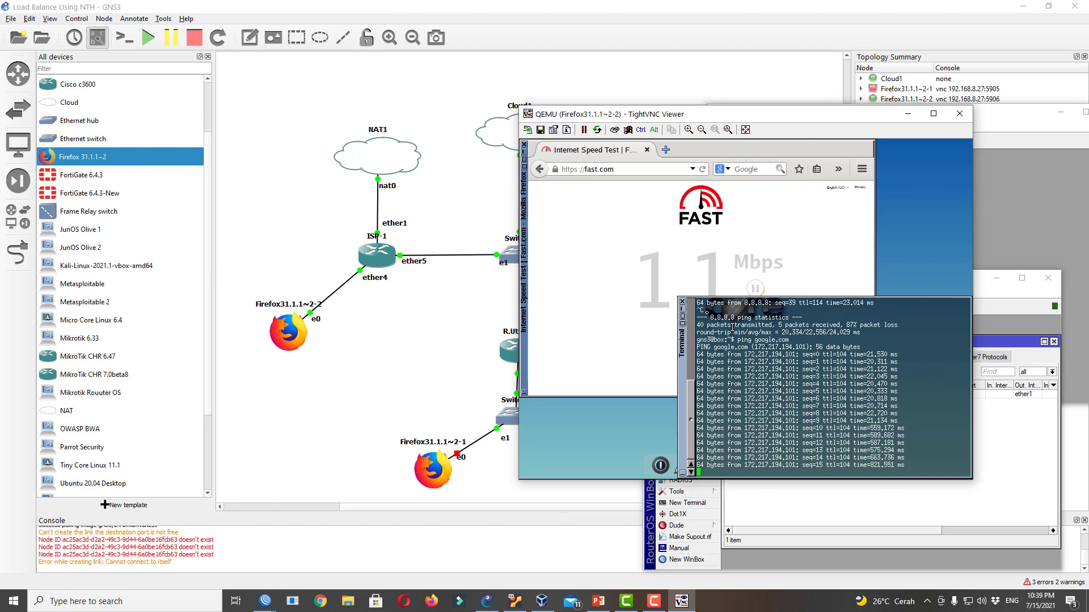
left_click(683, 304)
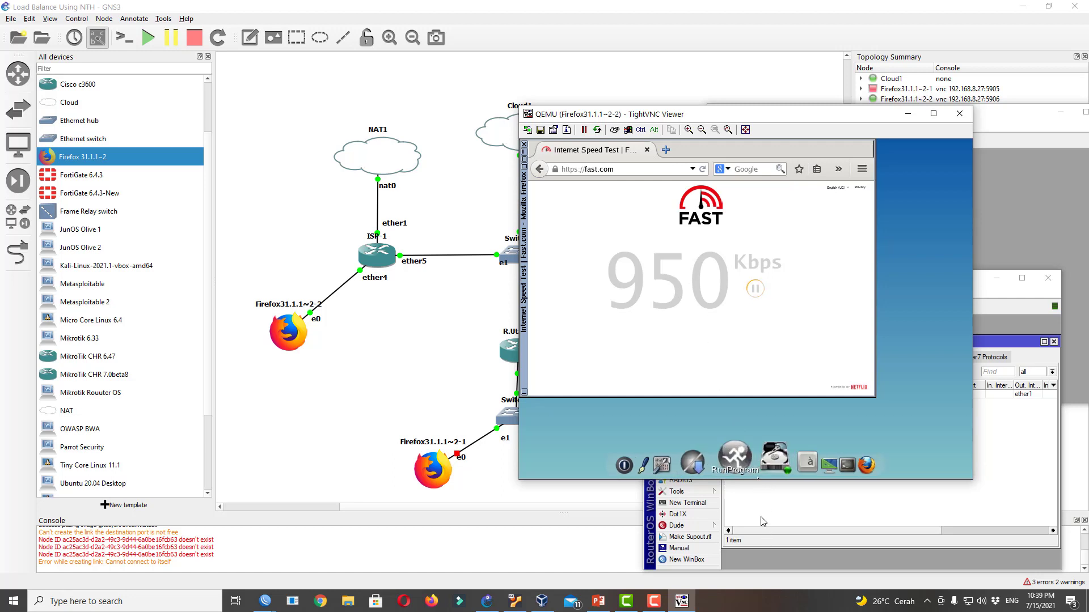
Close ISP-1's Firewall window and open its System License details
left_click(779, 508)
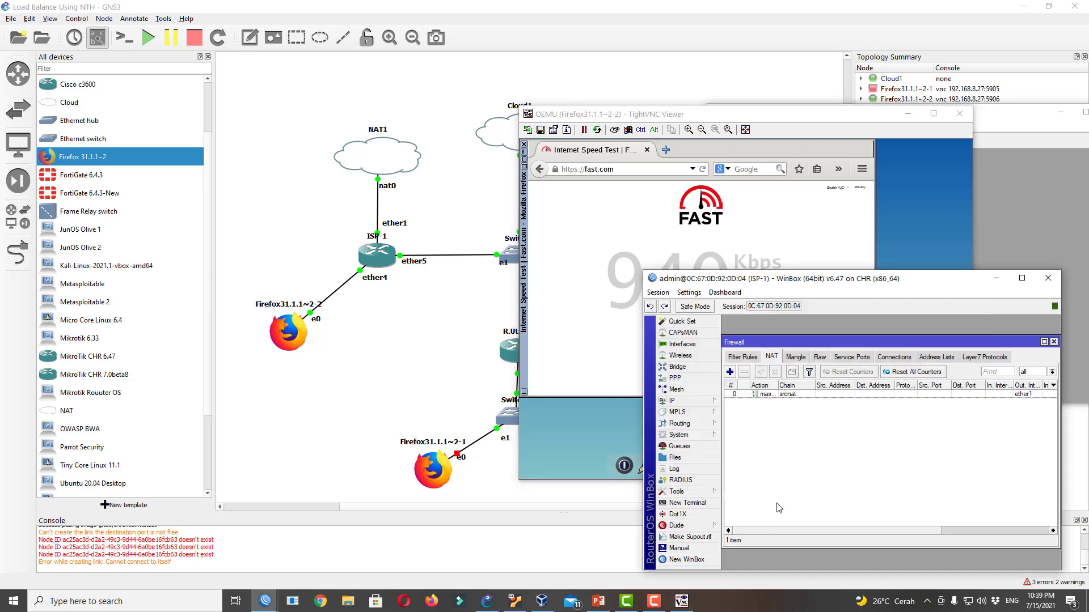
left_click(1054, 343)
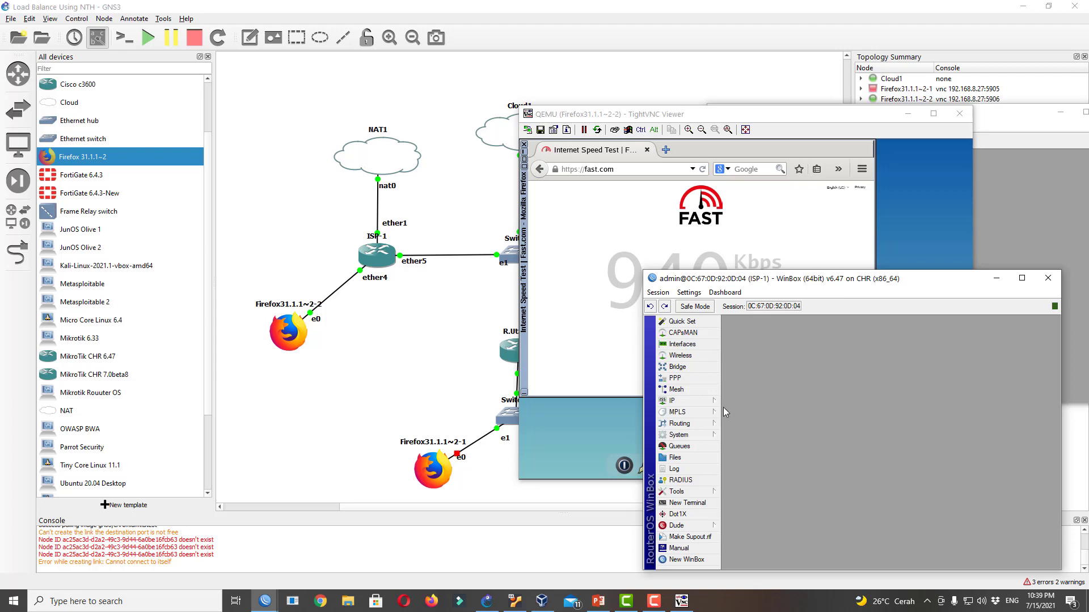
left_click(706, 435)
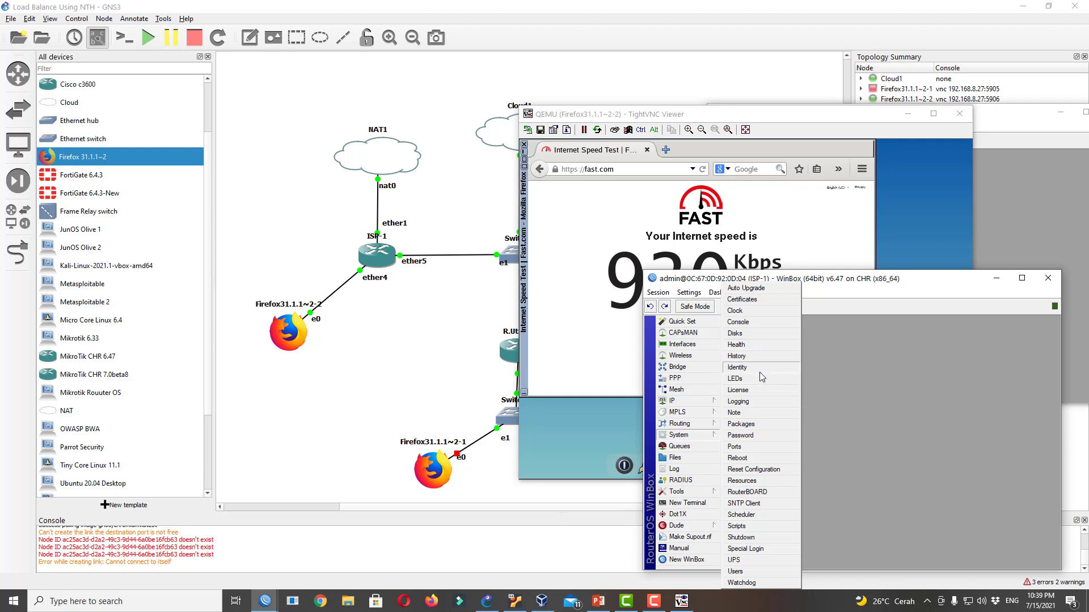
left_click(760, 392)
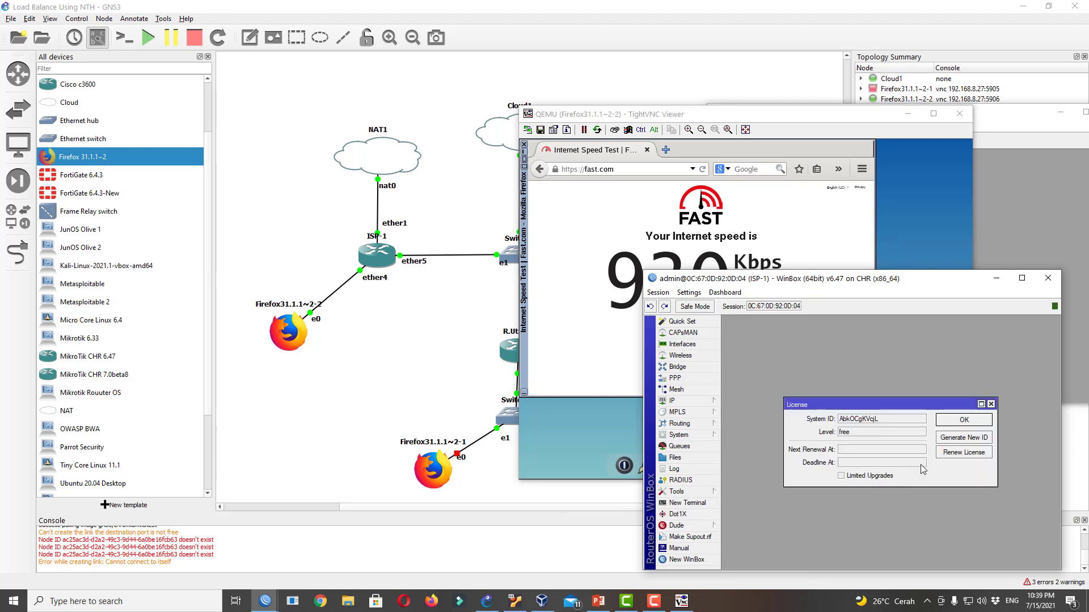
Renew the router licence to level P1 with the account e-mail and password, then minimize WinBox
left_click(951, 457)
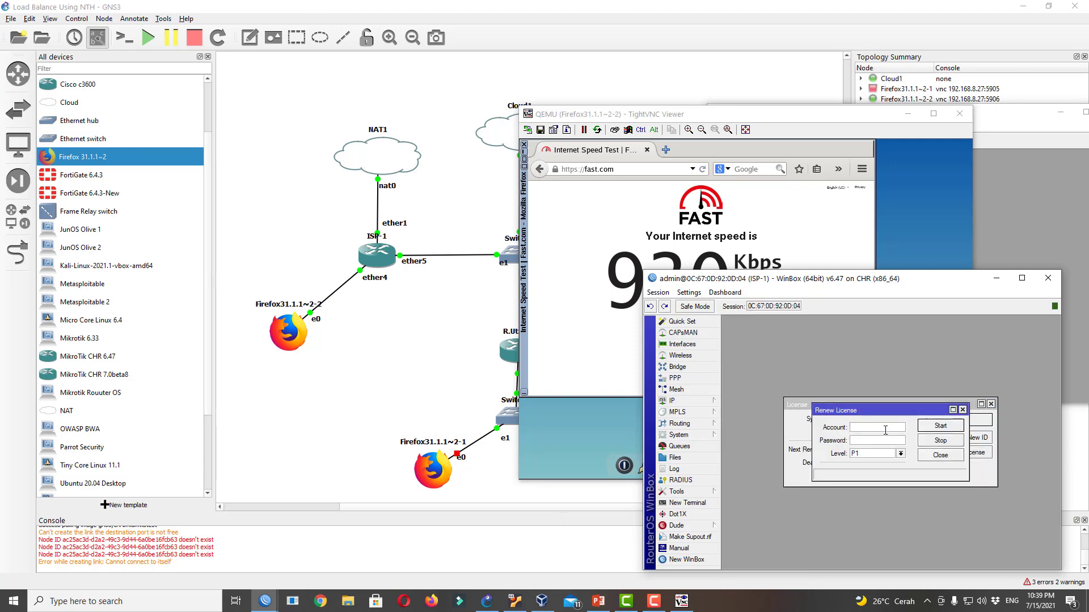
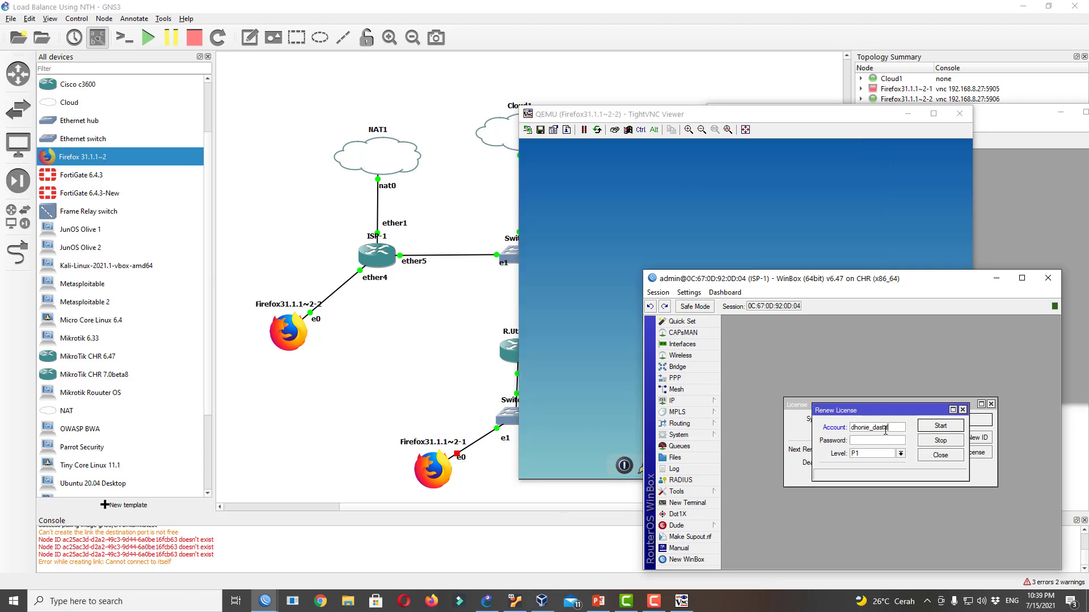
left_click(934, 429)
left_click(946, 456)
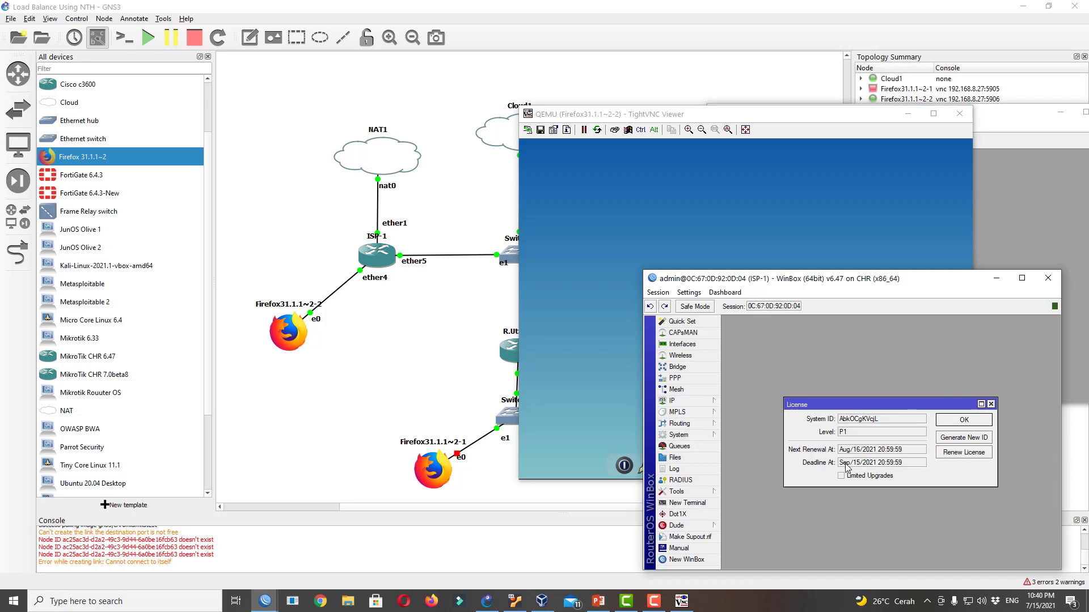
left_click(965, 421)
left_click(996, 278)
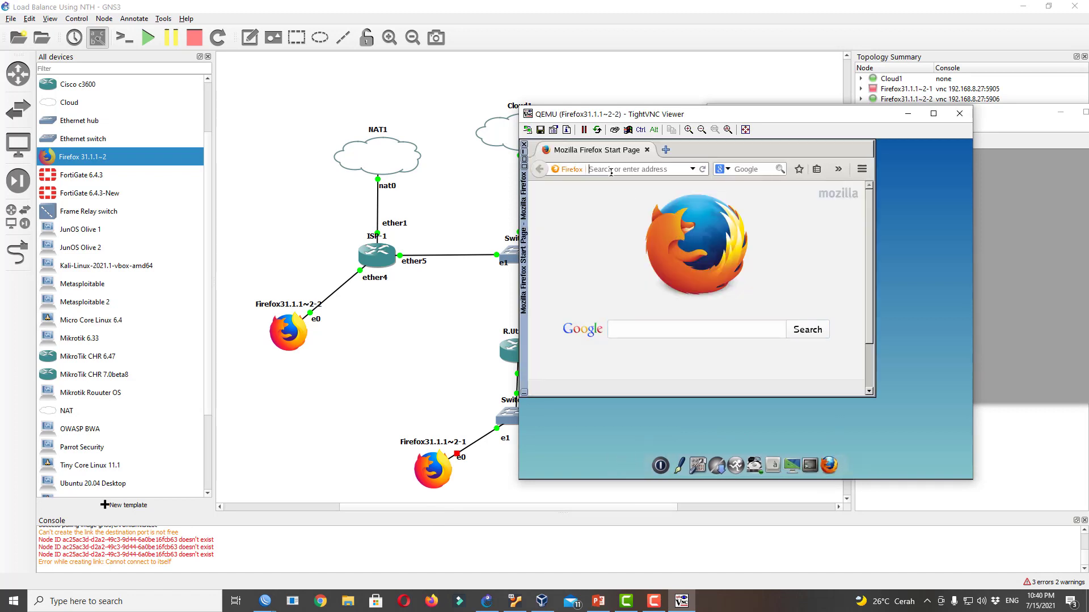
Reload fast.com in the client's Firefox to rerun the speed test
type("fast")
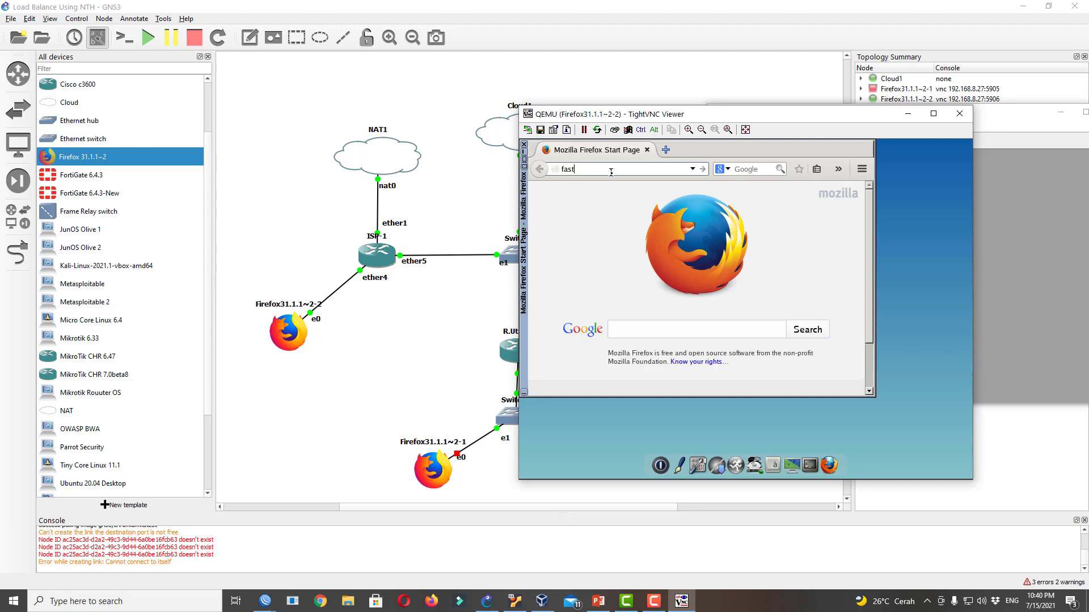
type(".com")
key("Return")
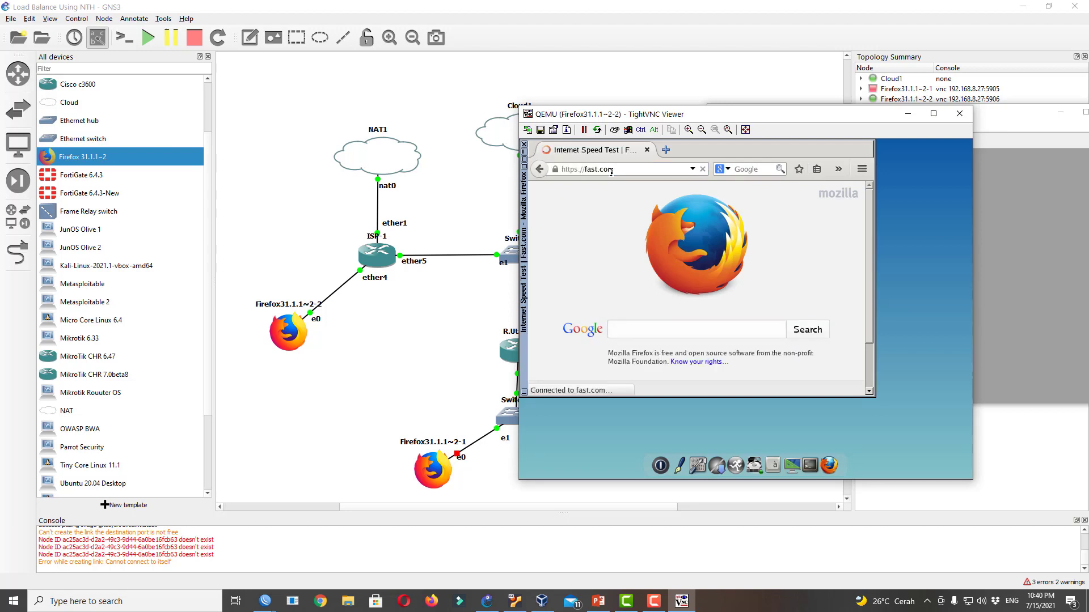
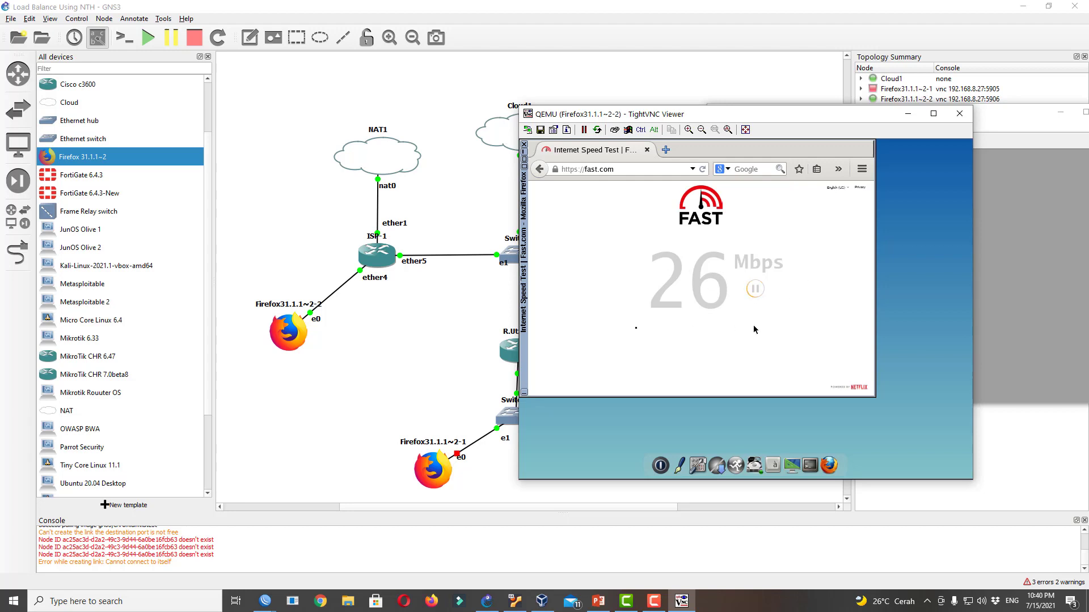
Let the fast.com test finish at 26 Mbps, then bring up the open WinBox router sessions
left_click(265, 601)
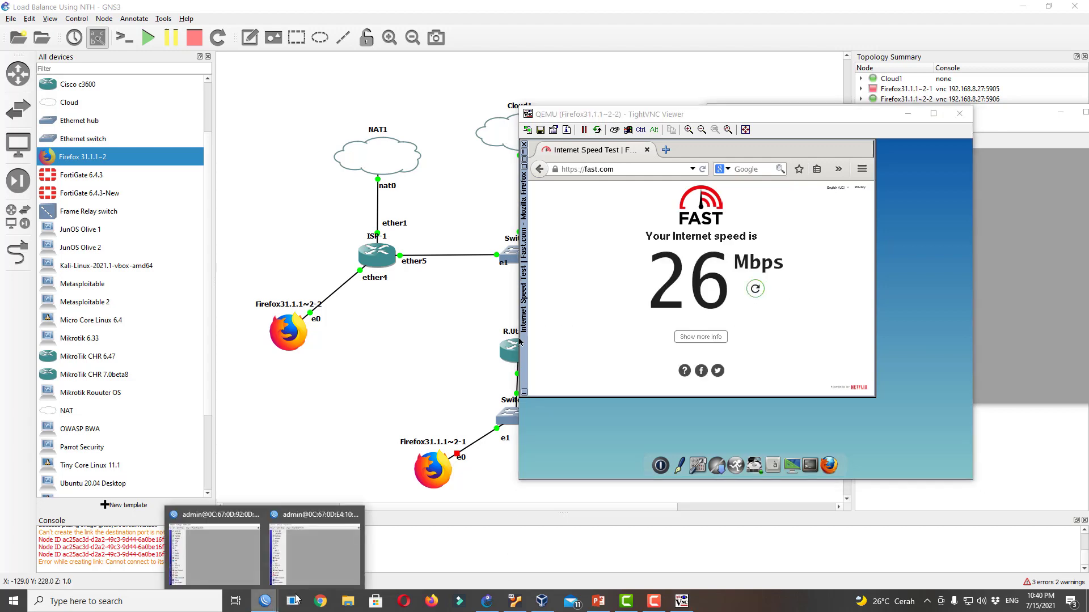
In ISP-1's WinBox, open System > License and confirm the level is P1
left_click(307, 556)
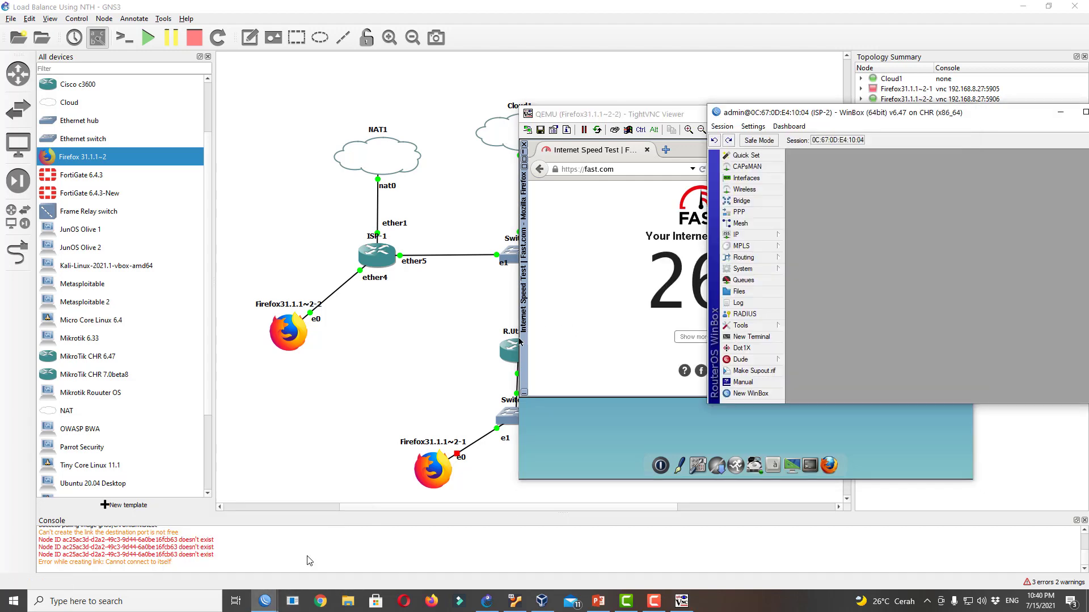
left_click(265, 601)
left_click(224, 547)
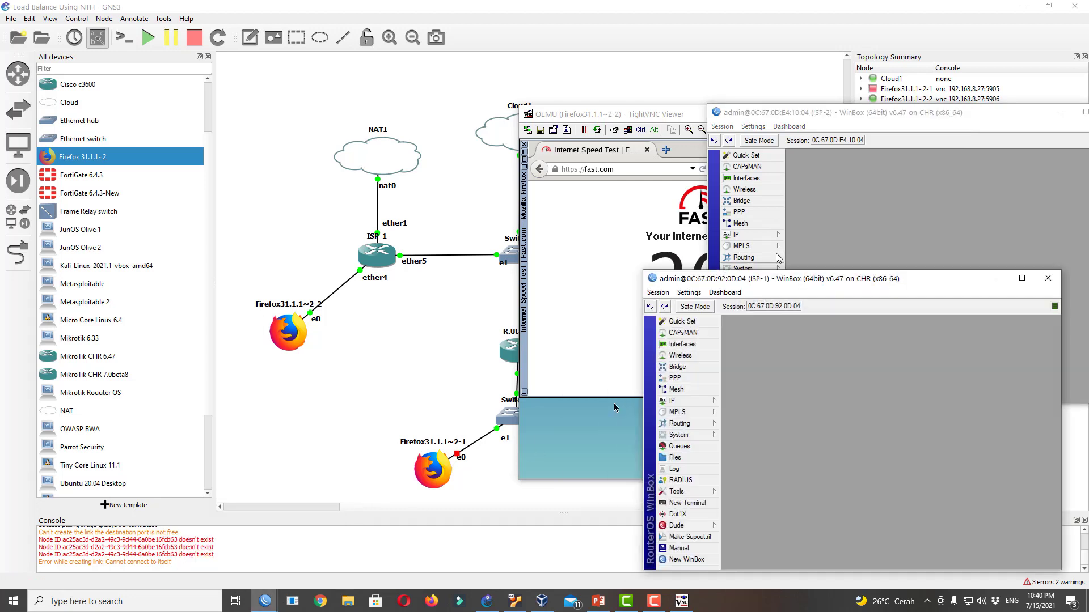
left_click(699, 435)
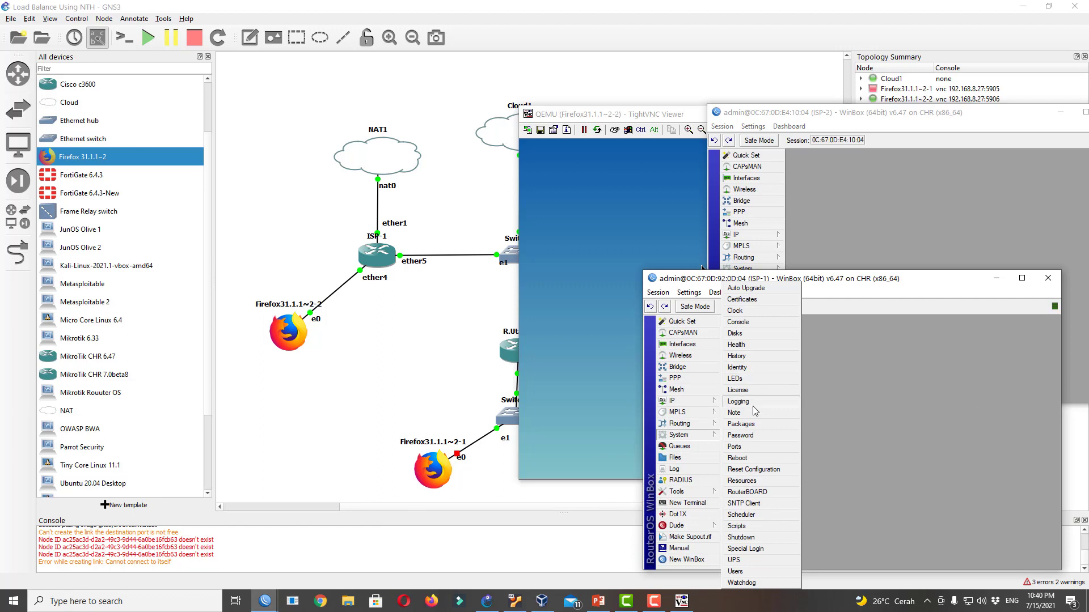
left_click(748, 390)
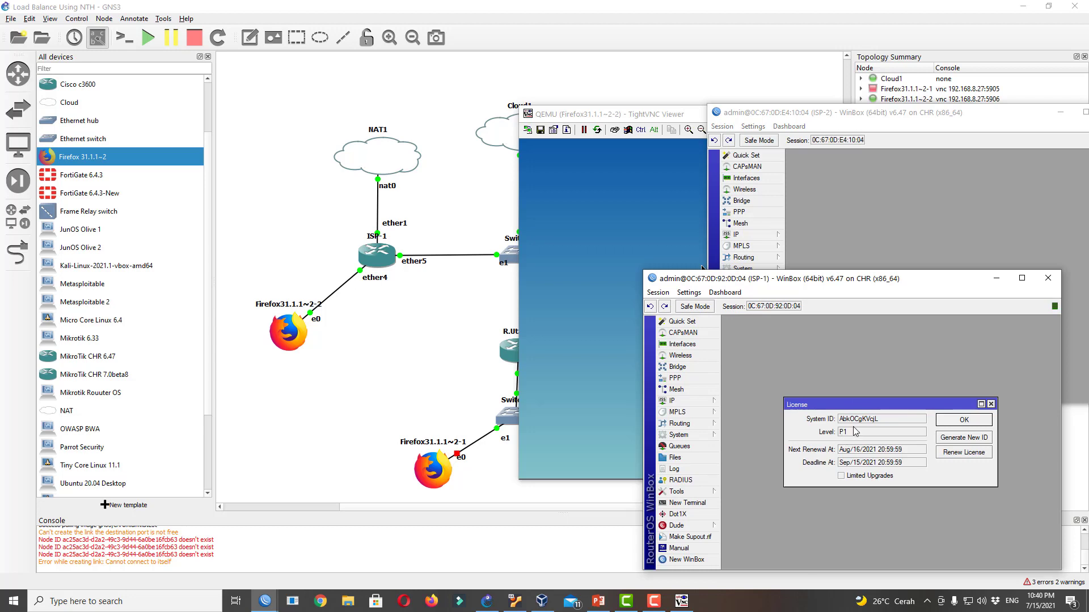
left_click(957, 421)
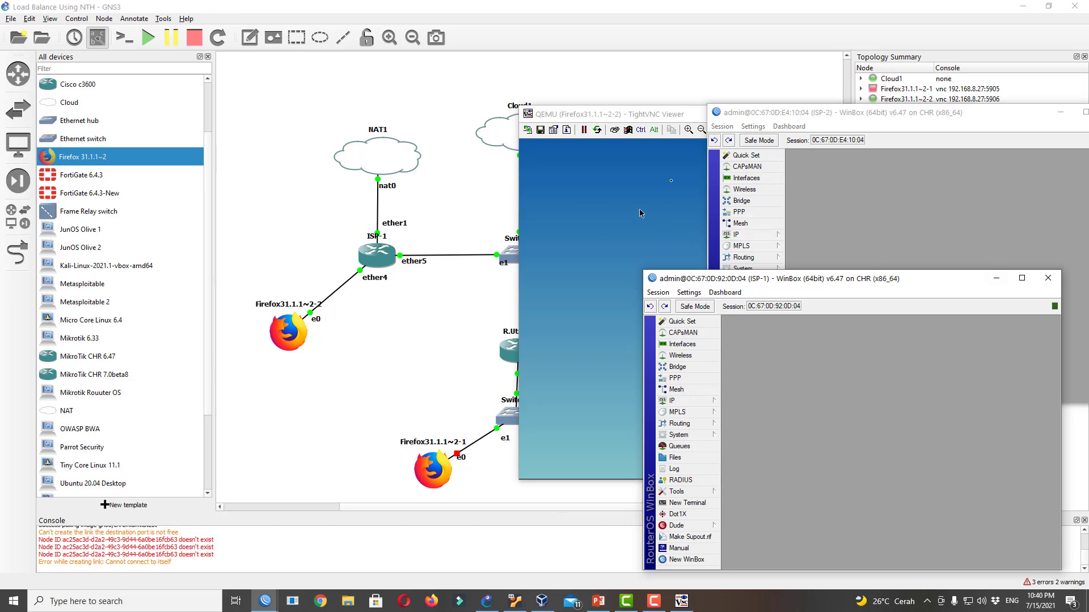
Close the Firefox client's TightVNC remote desktop viewer
left_click(680, 116)
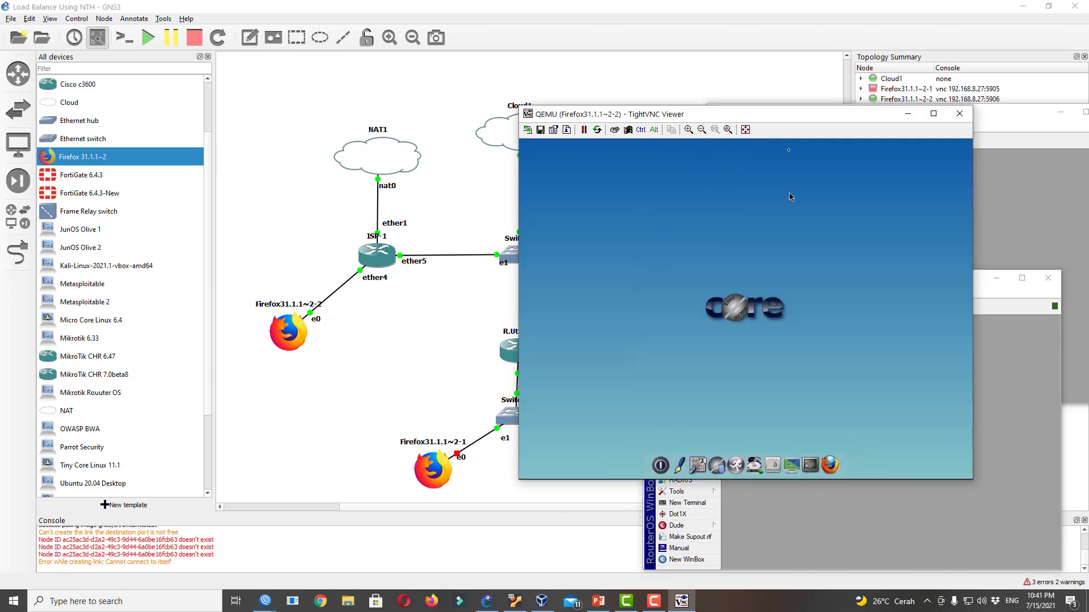
left_click_drag(806, 121, 362, 201)
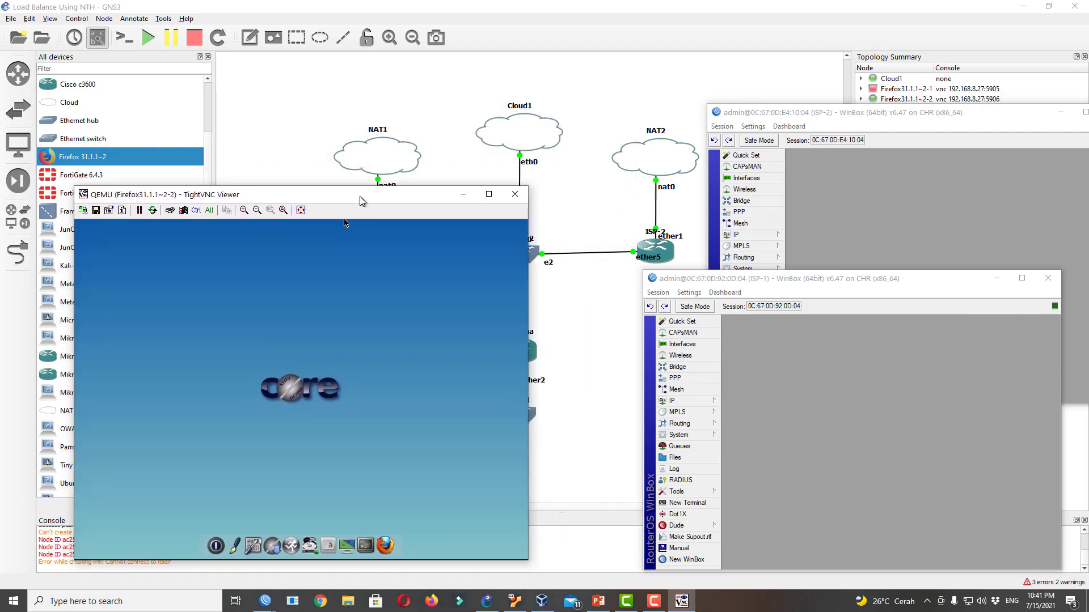
left_click(514, 194)
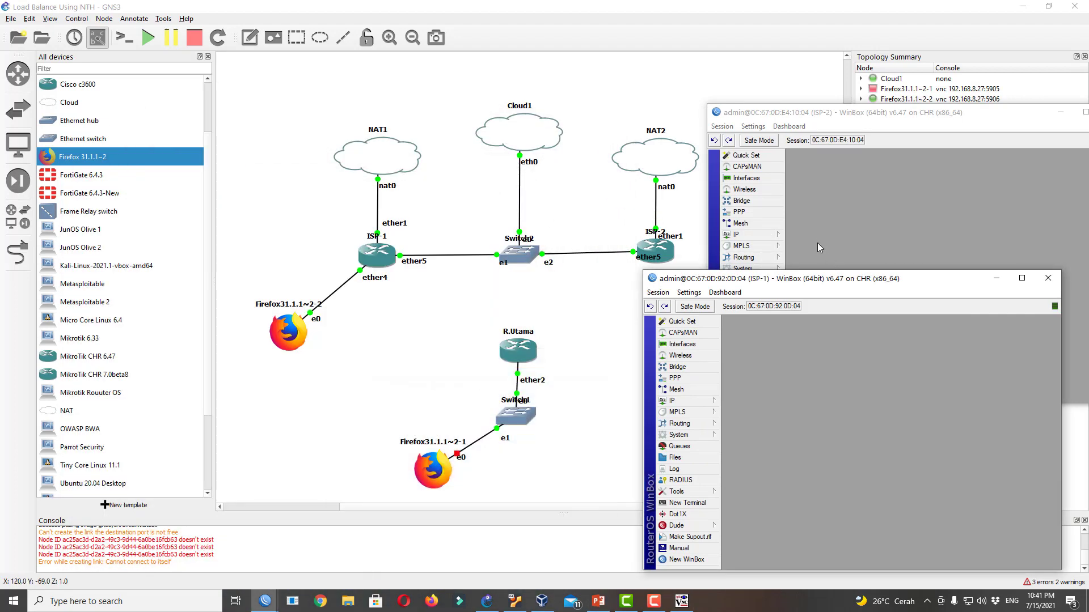
Show ISP-2's IP addresses, with 192.168.122.105/24 on ether1
left_click_drag(825, 278, 376, 134)
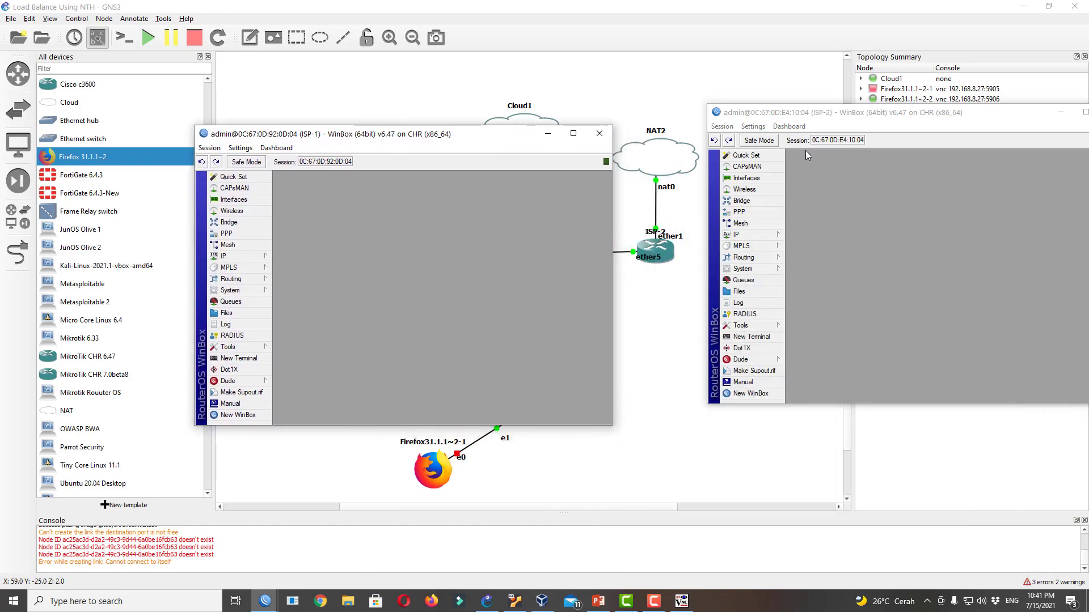
left_click(765, 237)
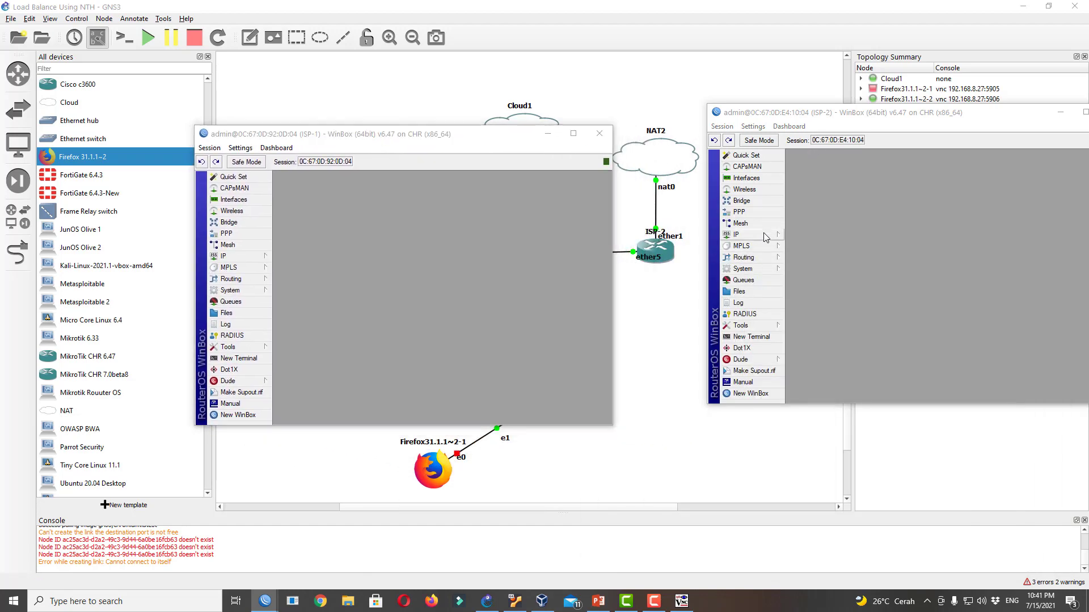
left_click(823, 259)
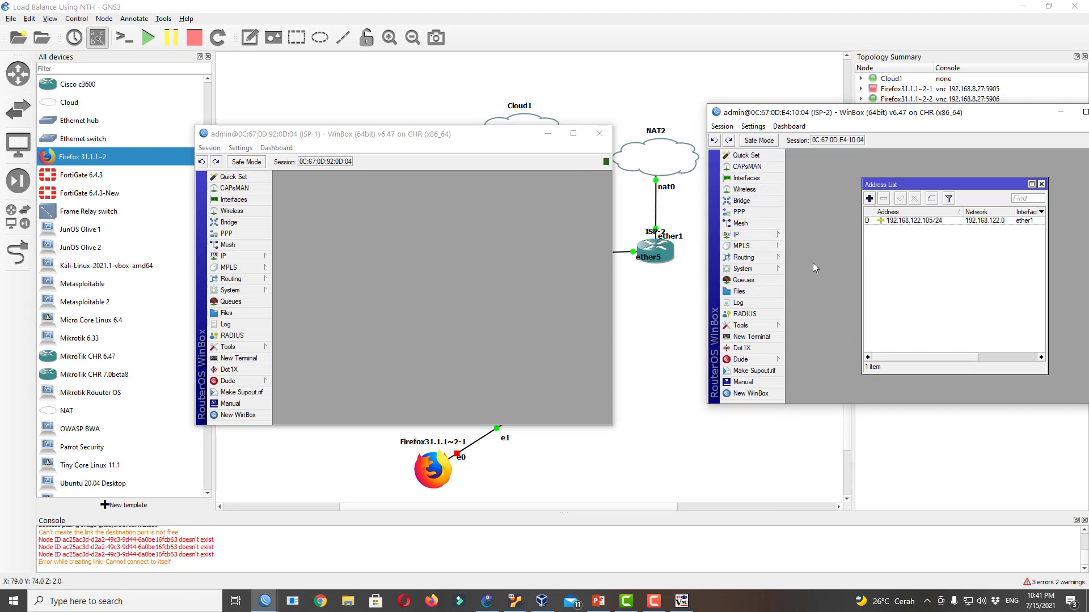
Renew ISP-2's licence to level P1 with the account e-mail and password
left_click(771, 270)
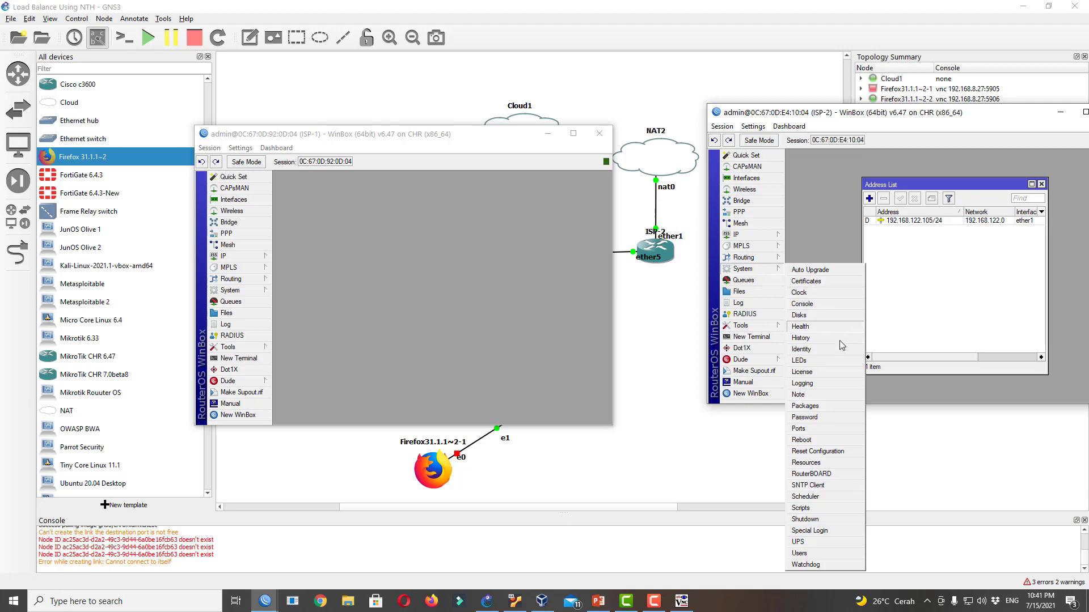
left_click(839, 372)
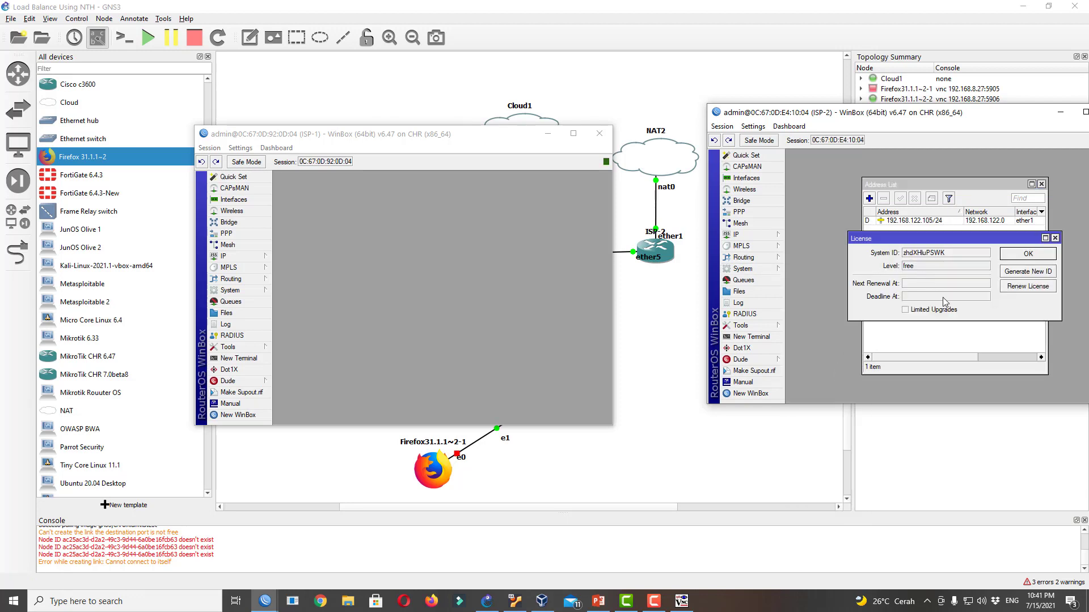
left_click(1009, 287)
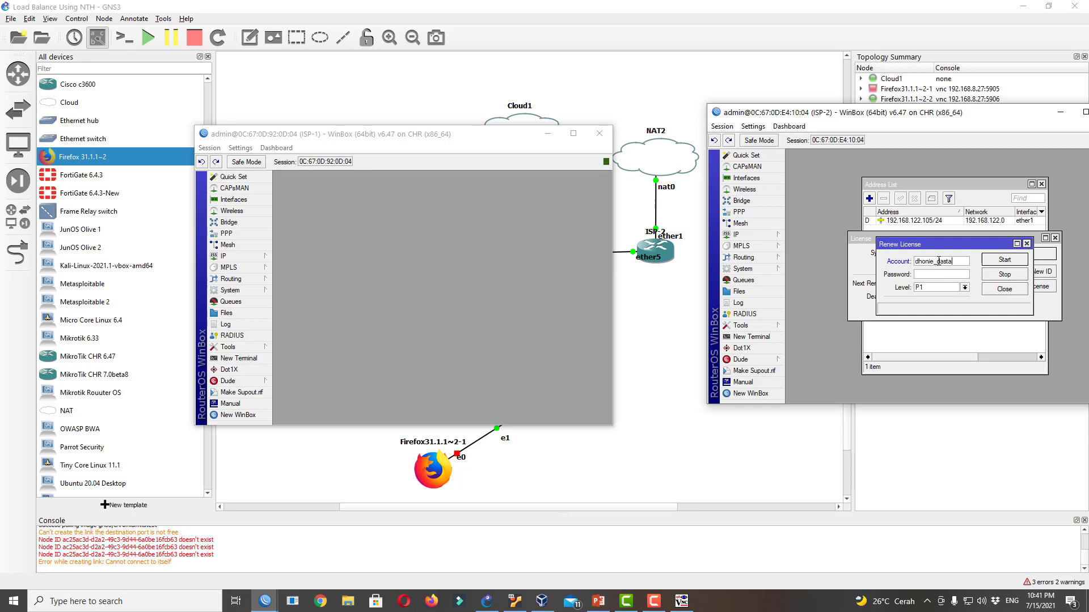
left_click(1004, 259)
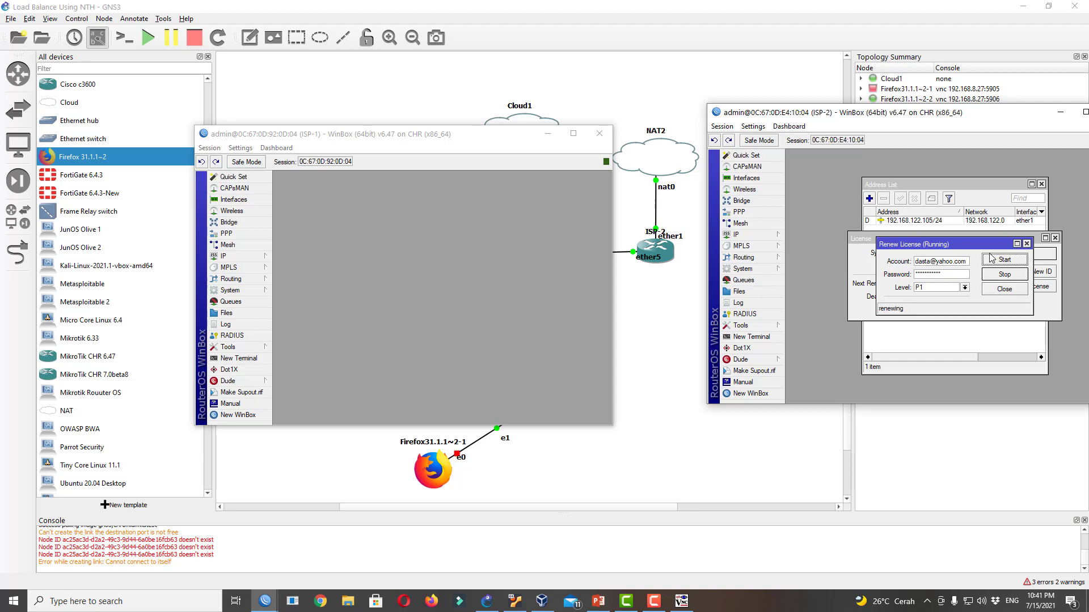
left_click(1014, 293)
left_click(1037, 256)
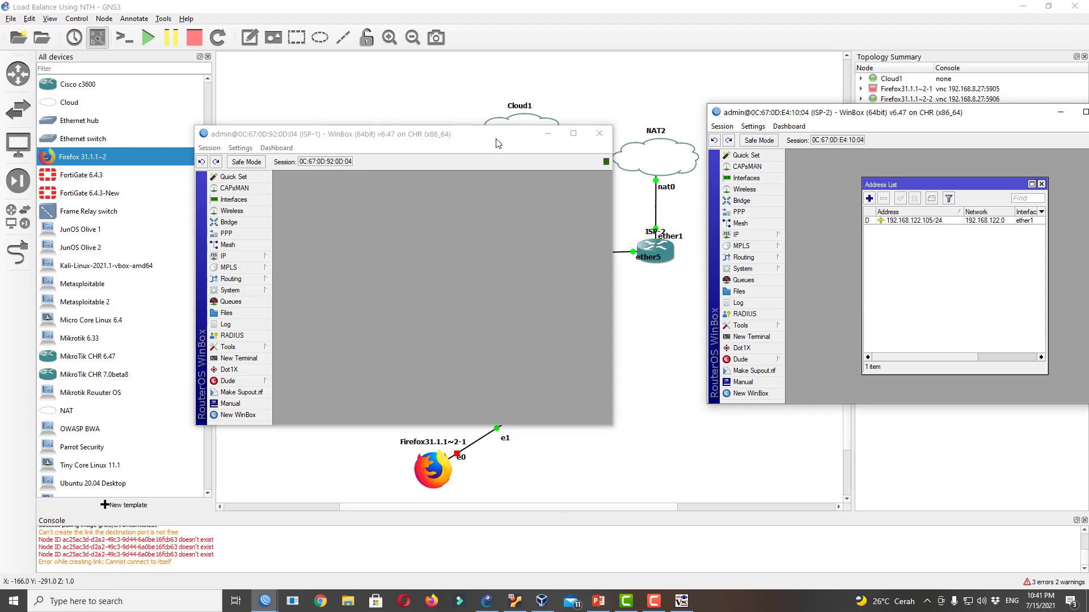
left_click_drag(499, 136, 437, 122)
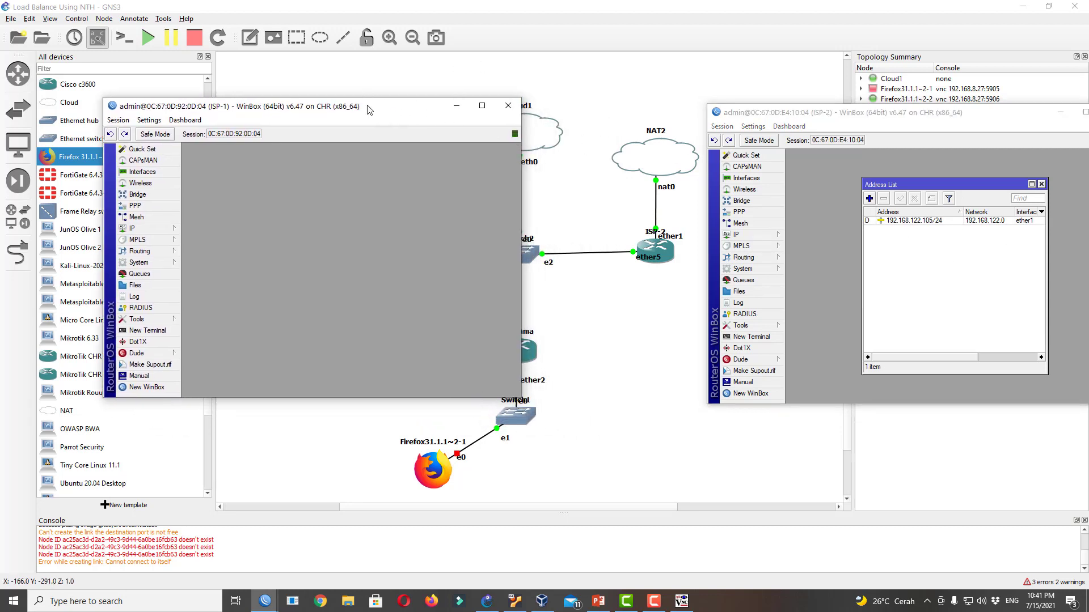
Close ISP-2's address list and start a new srcnat rule under IP > Firewall > NAT
left_click_drag(368, 109, 316, 96)
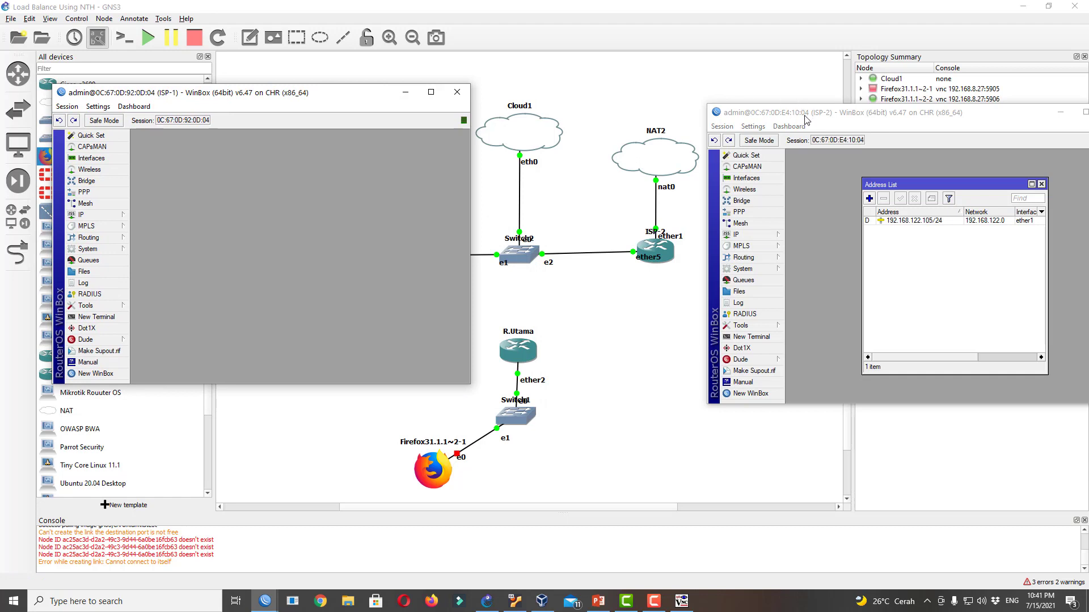
left_click_drag(806, 119, 687, 120)
left_click(923, 186)
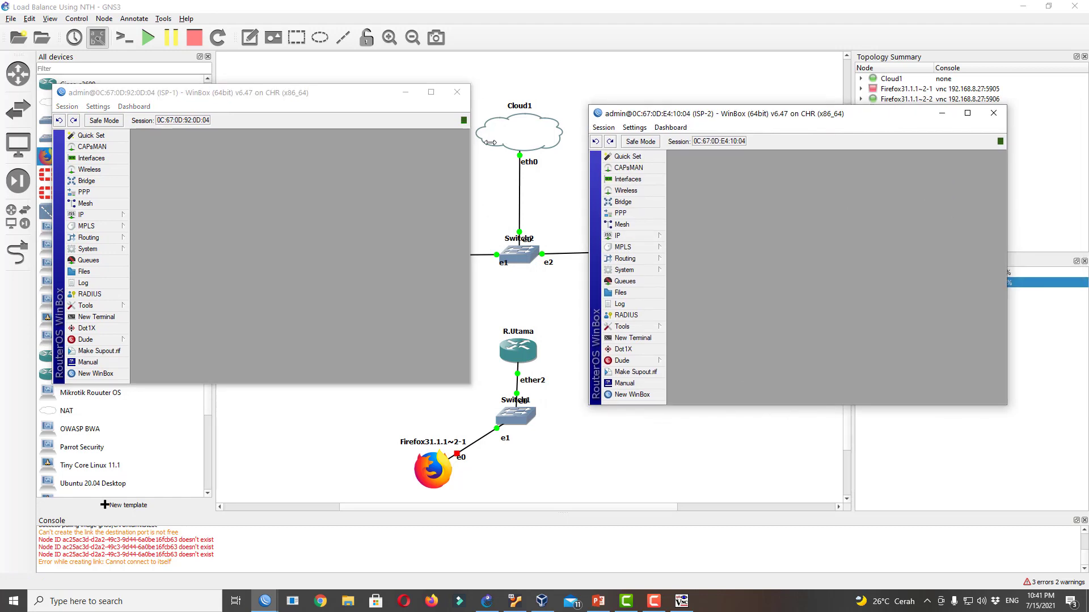
left_click(652, 236)
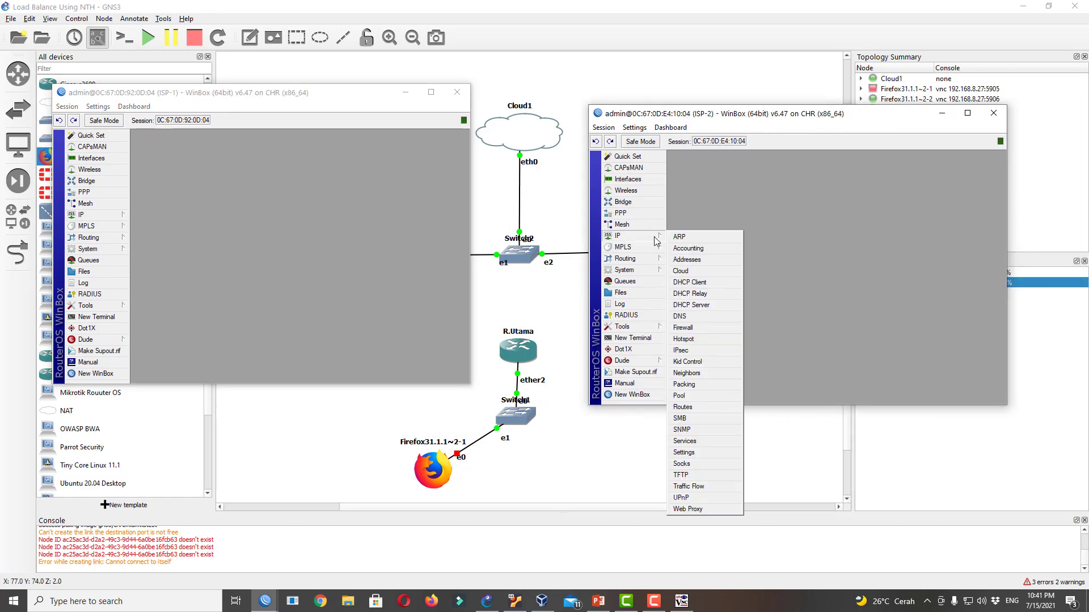
left_click(703, 328)
left_click(717, 191)
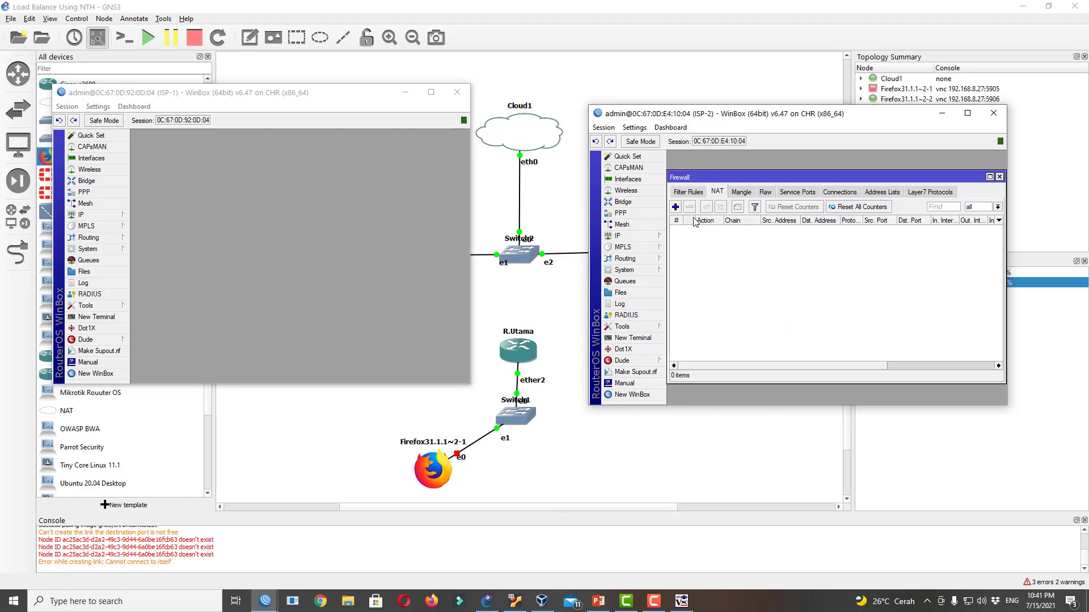
left_click(676, 207)
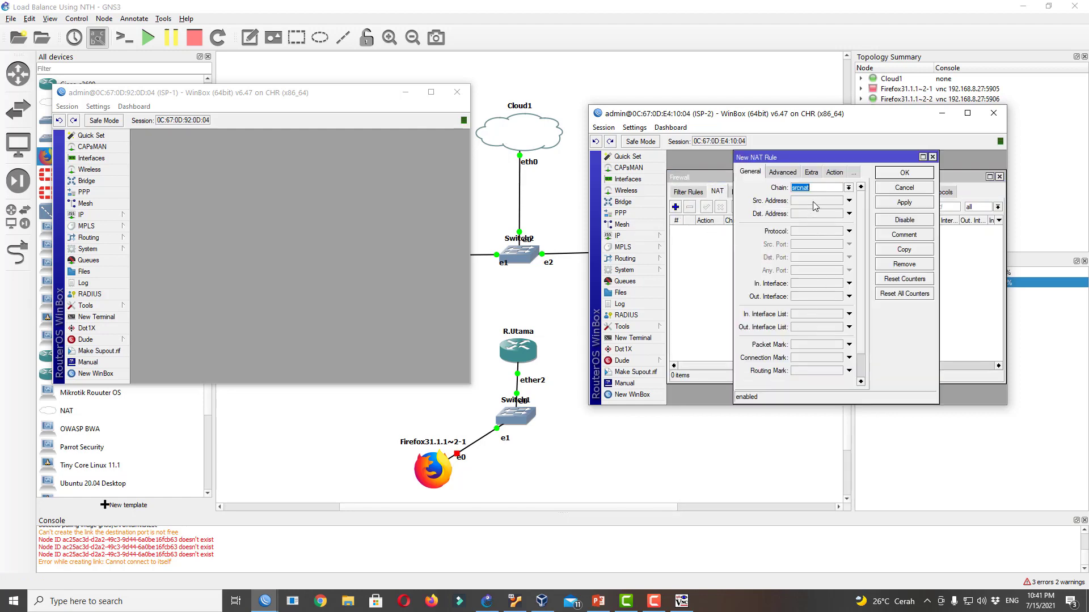
Set the rule's out-interface to ether1 and action to masquerade, then apply and close
left_click(821, 296)
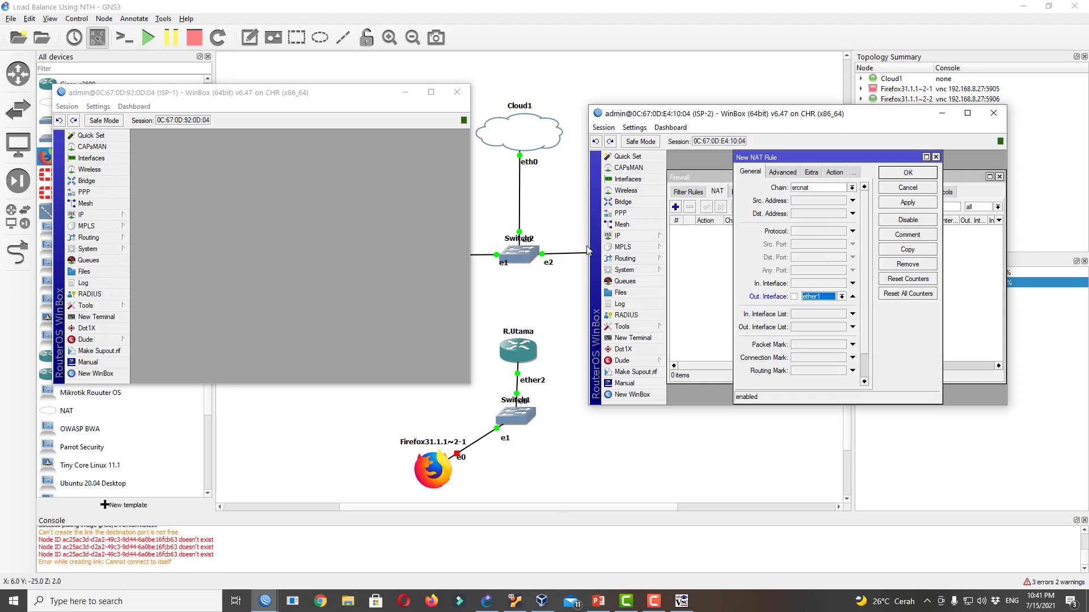
left_click_drag(699, 121, 841, 185)
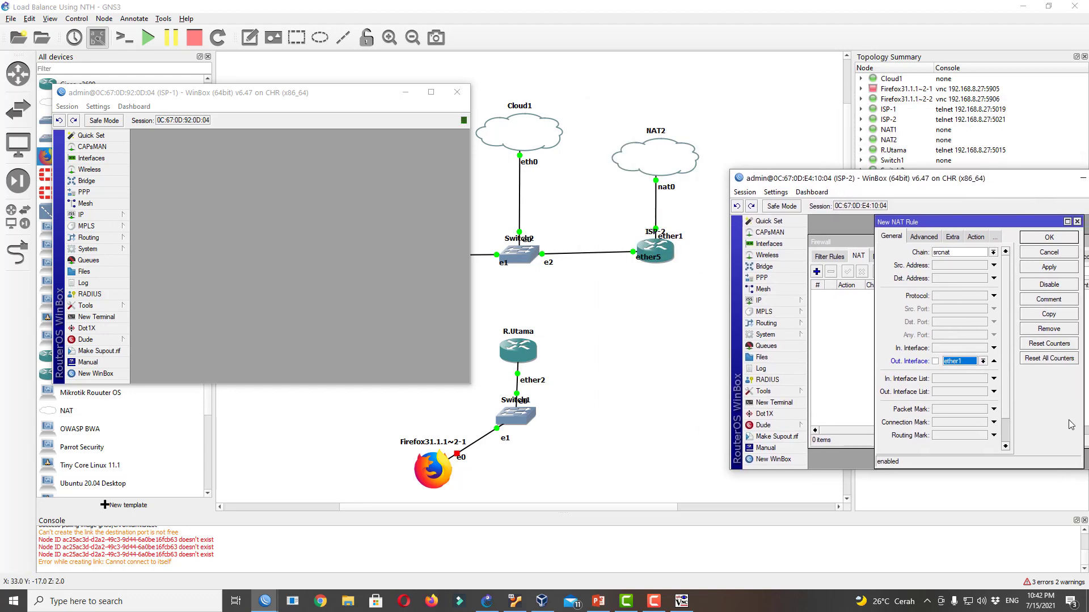
left_click(976, 237)
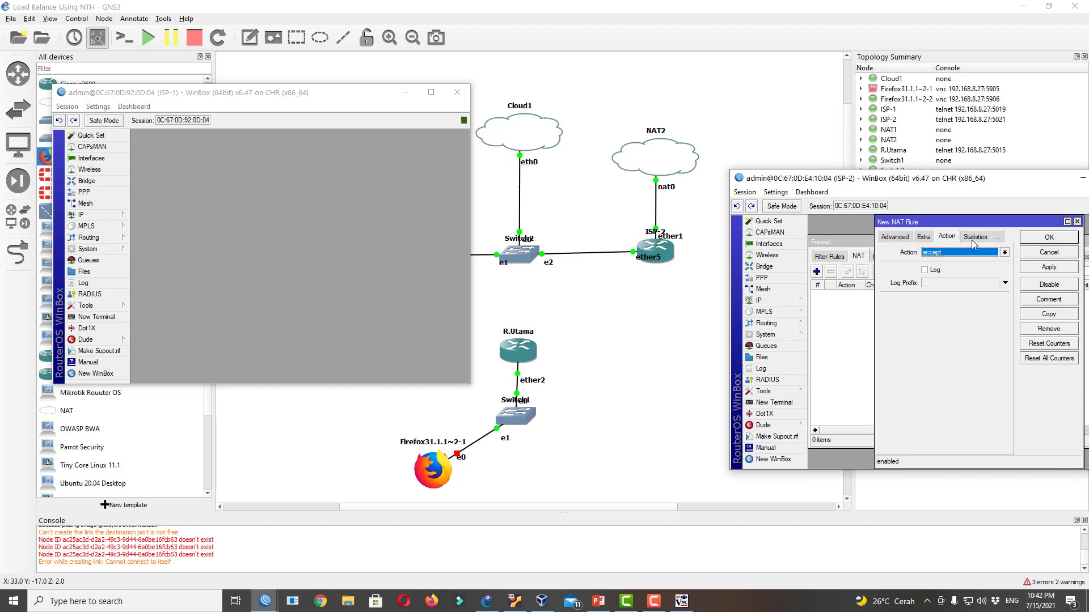
left_click(941, 253)
left_click(940, 306)
left_click(1049, 267)
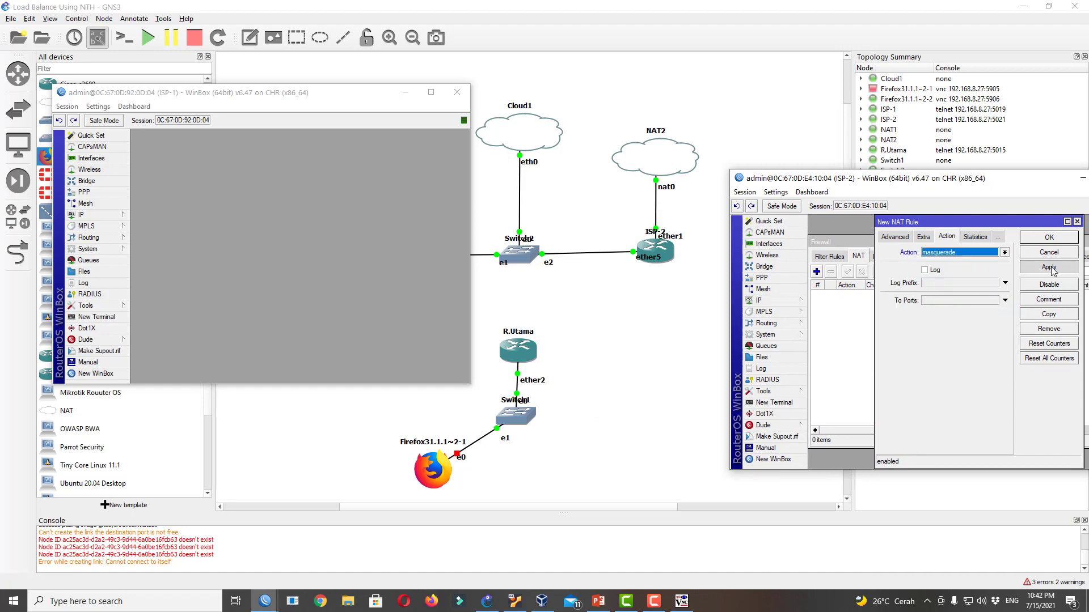
left_click(1049, 237)
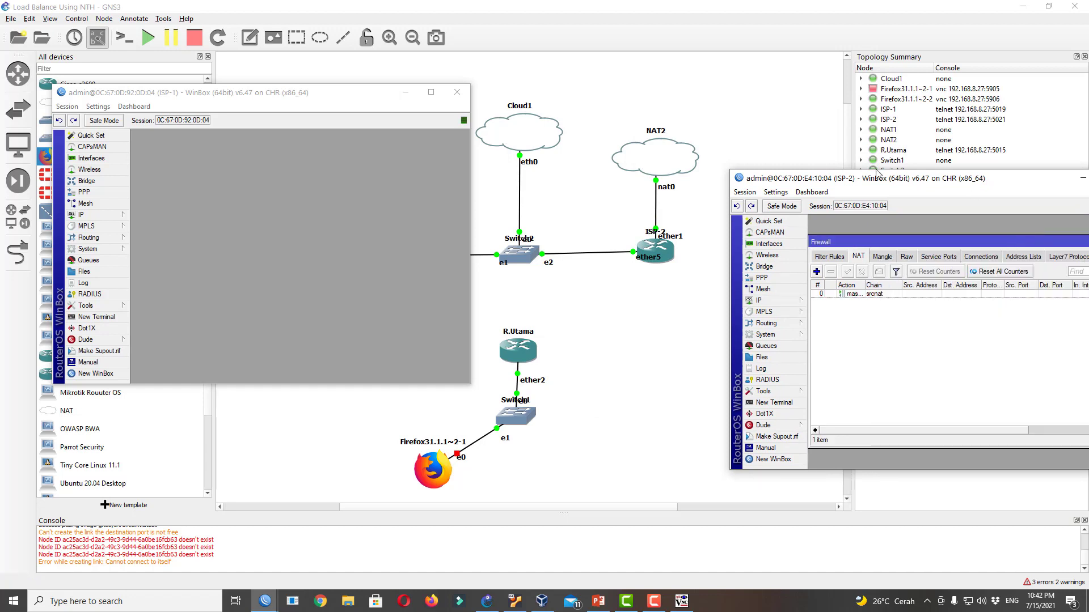
left_click_drag(876, 173, 716, 162)
left_click(981, 231)
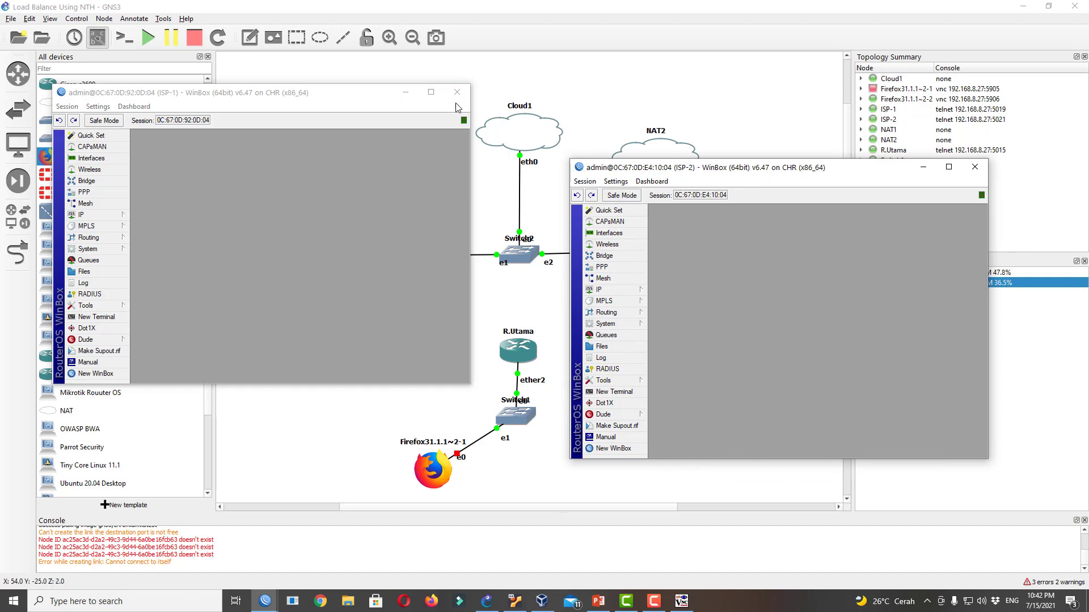
Delete the ISP-1–Firefox link and the Firefox31.1.1~2-2 node from the topology
left_click_drag(340, 93, 320, 306)
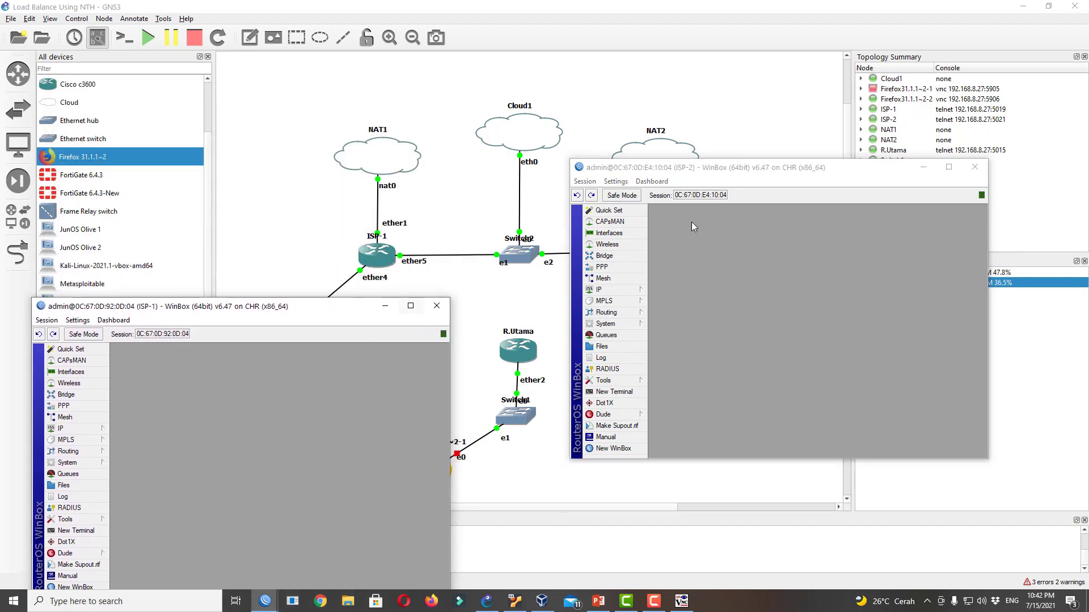
left_click_drag(735, 169, 782, 305)
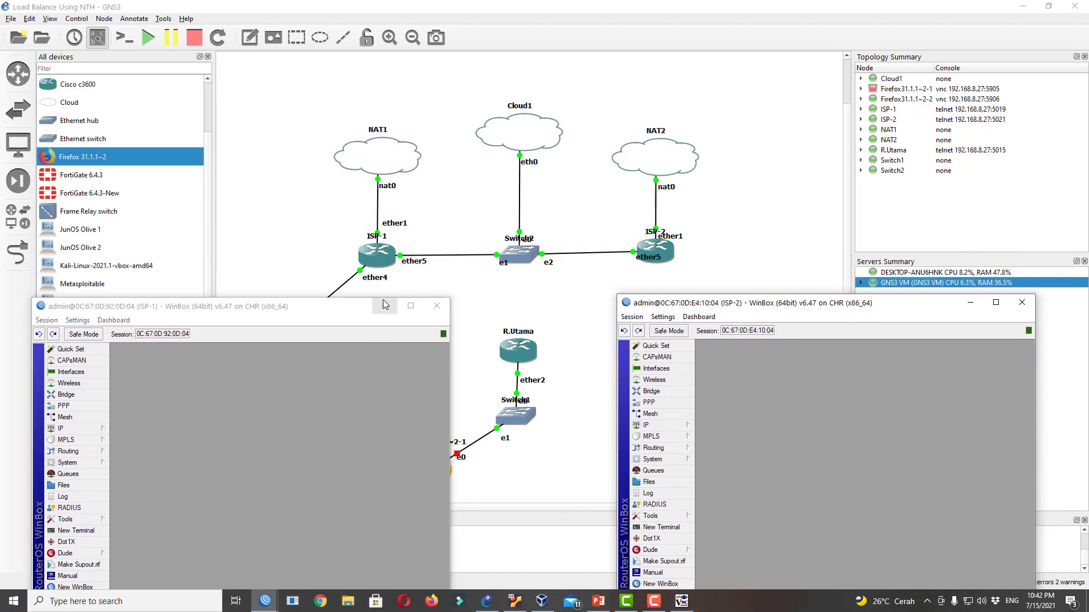
left_click_drag(358, 305, 358, 399)
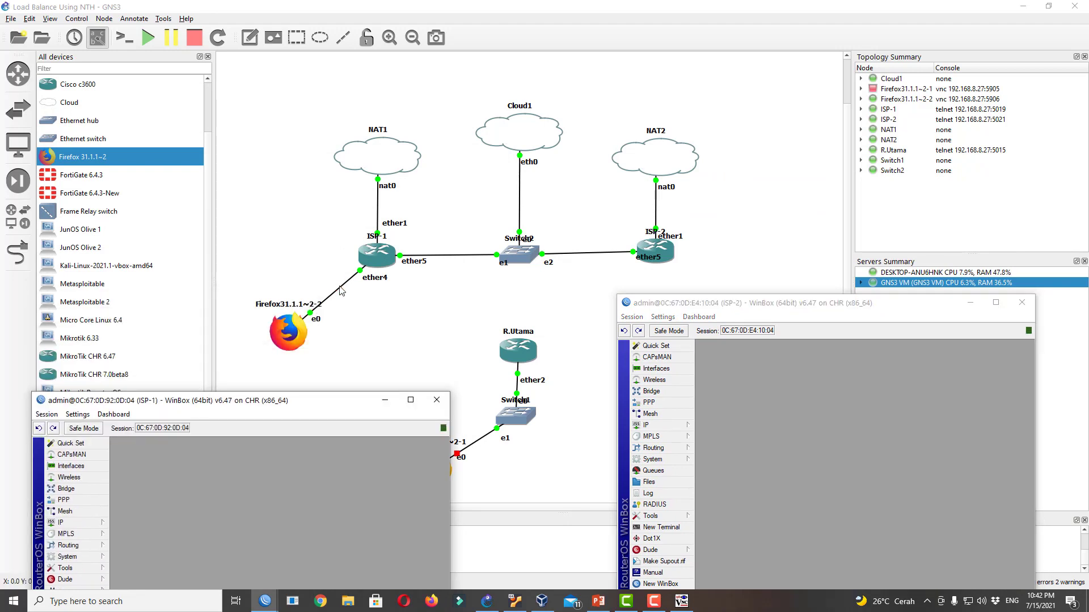
right_click(340, 289)
left_click(363, 347)
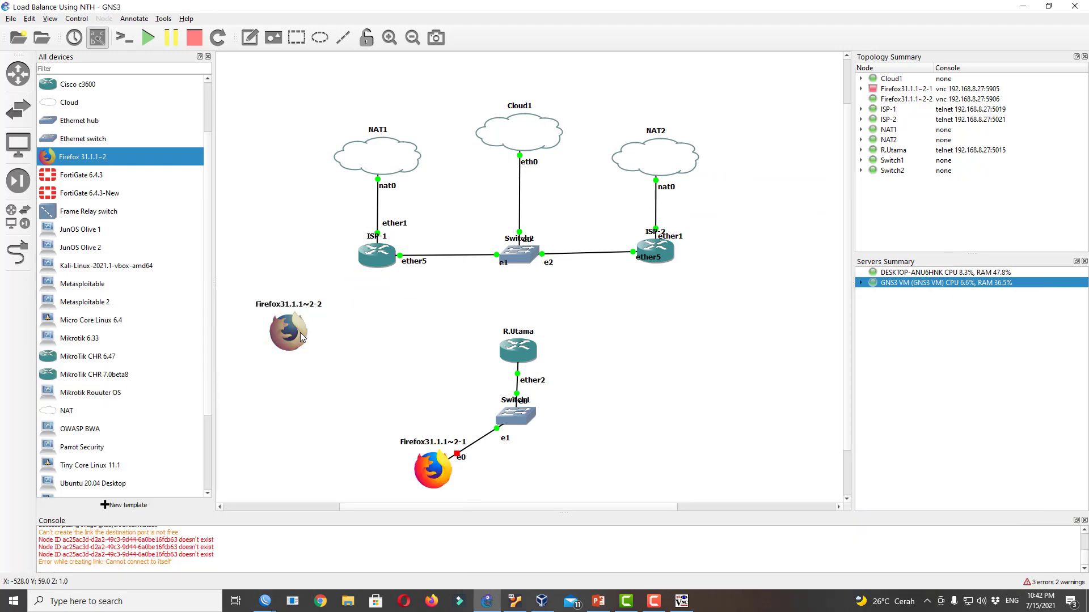
right_click(300, 336)
left_click(332, 548)
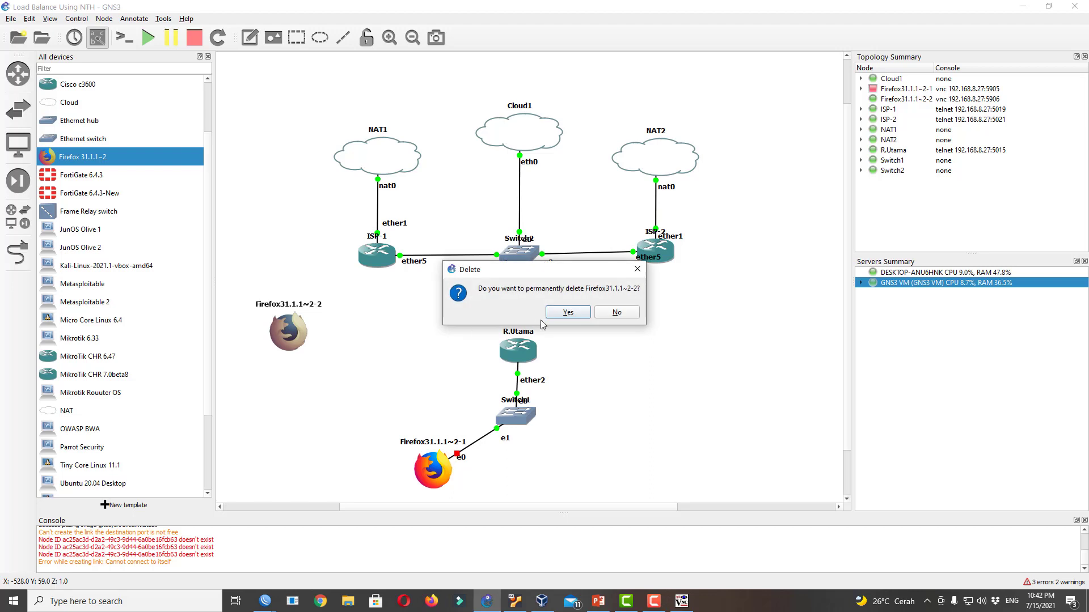
left_click(564, 312)
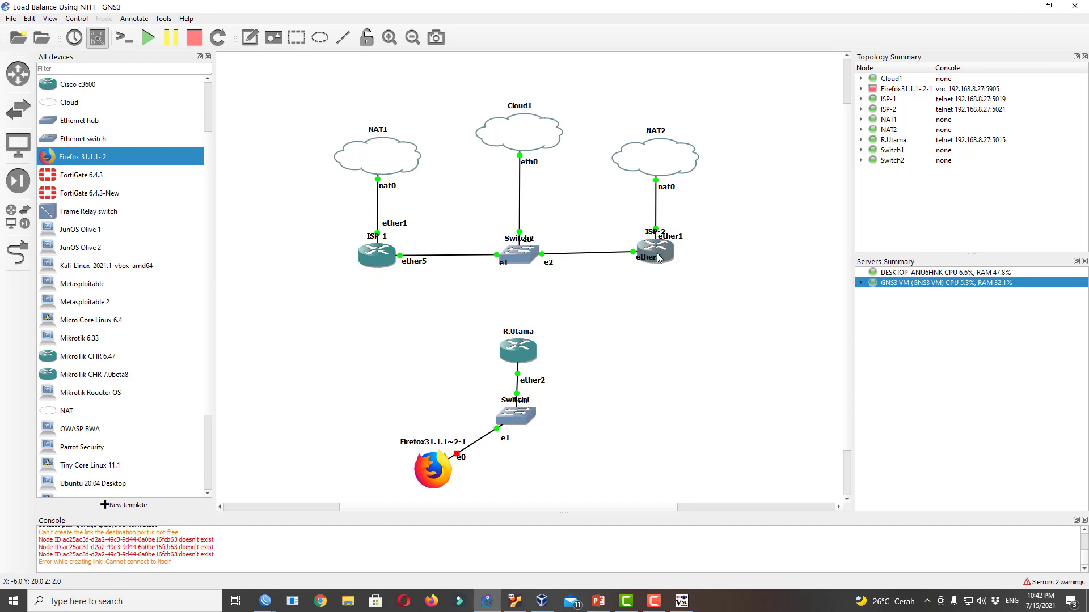
left_click_drag(658, 262, 623, 262)
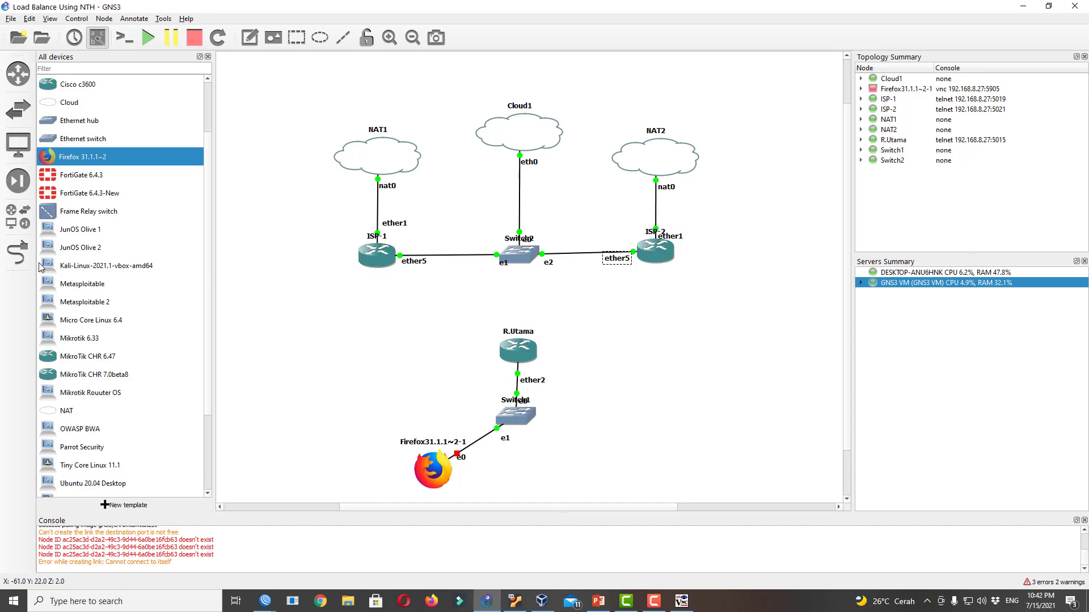
Link ISP-1's ether2 to R.Utama's ether1
left_click(17, 254)
left_click(377, 264)
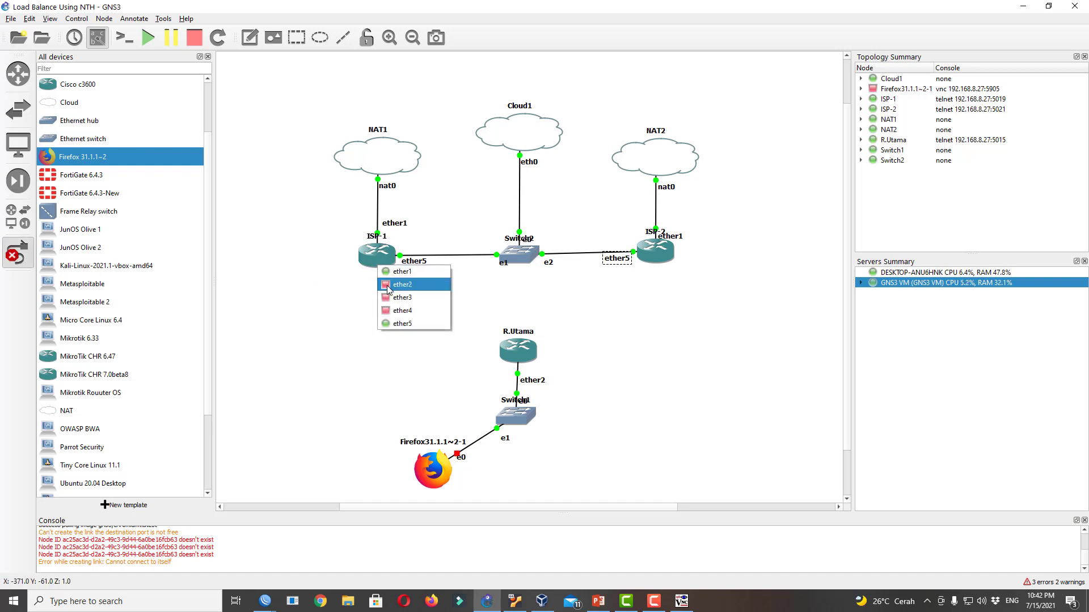
left_click(389, 284)
left_click(508, 353)
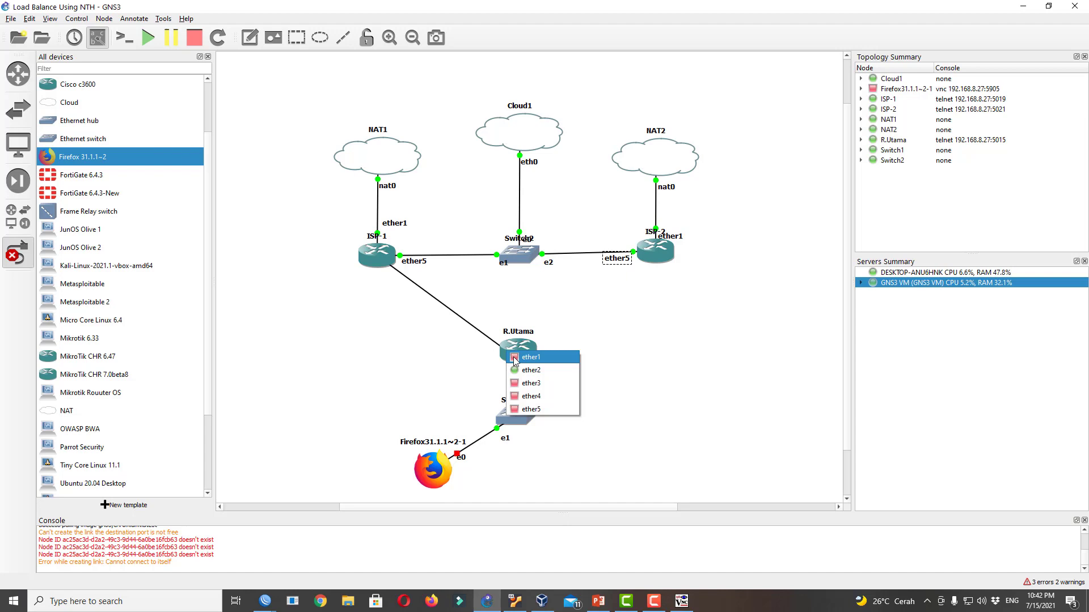
left_click(515, 358)
Delete the existing R.Utama–Switch1 link
right_click(581, 359)
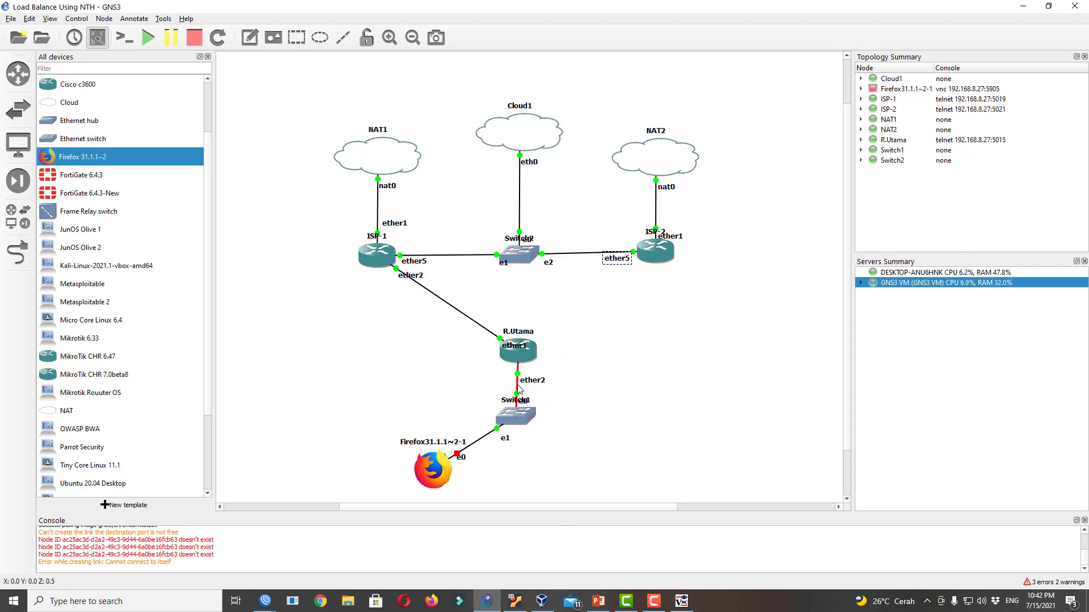
right_click(518, 385)
left_click(539, 444)
Link R.Utama's ether2 to ISP-2's ether2 and tidy the port labels
left_click(17, 253)
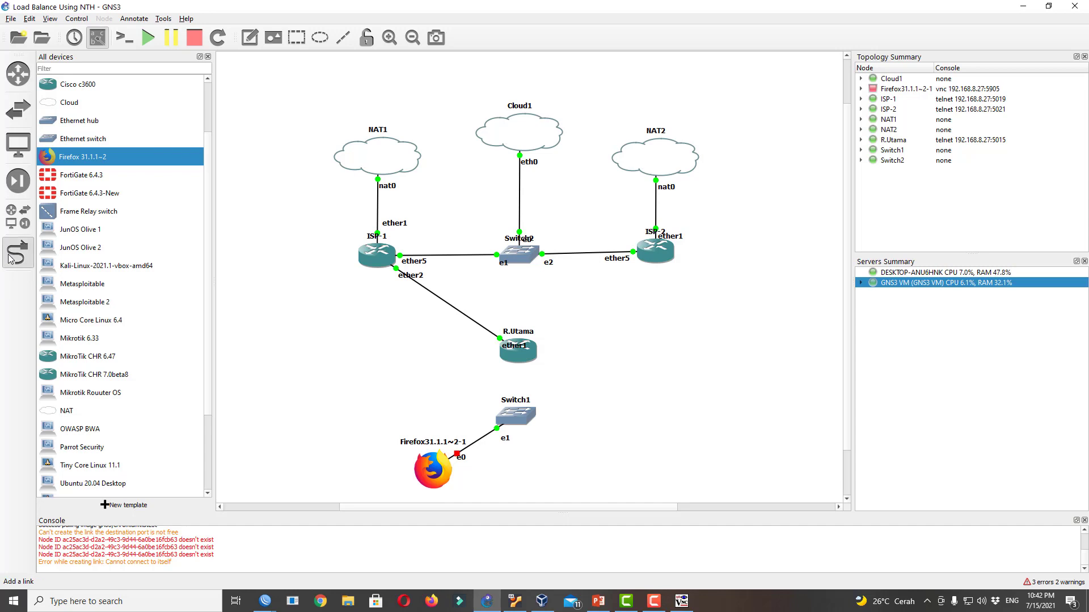
left_click(531, 347)
left_click(553, 367)
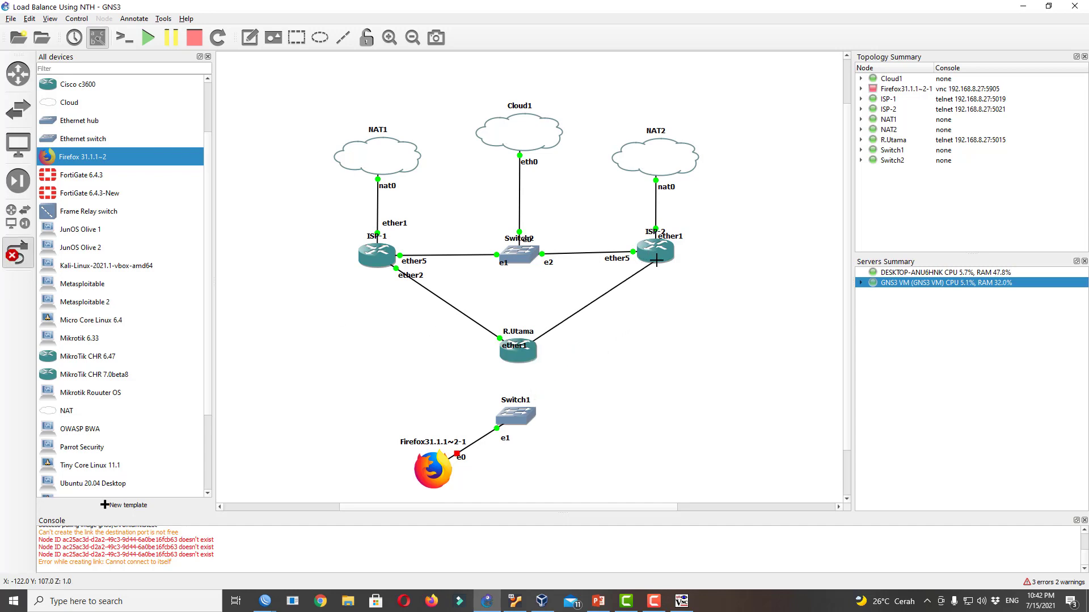
left_click(654, 258)
left_click(601, 312)
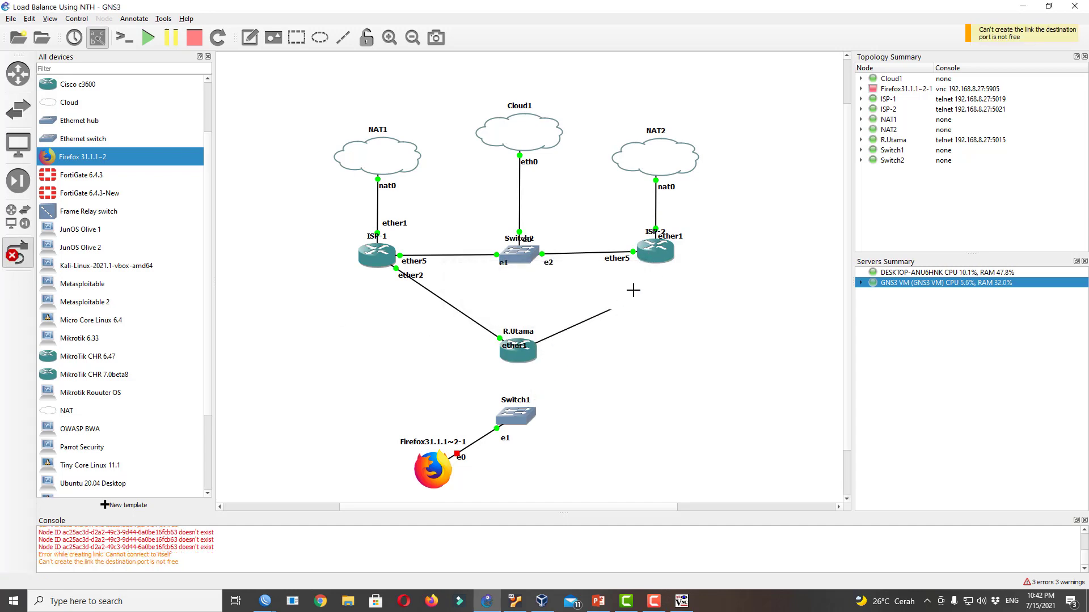
left_click(657, 257)
left_click(666, 278)
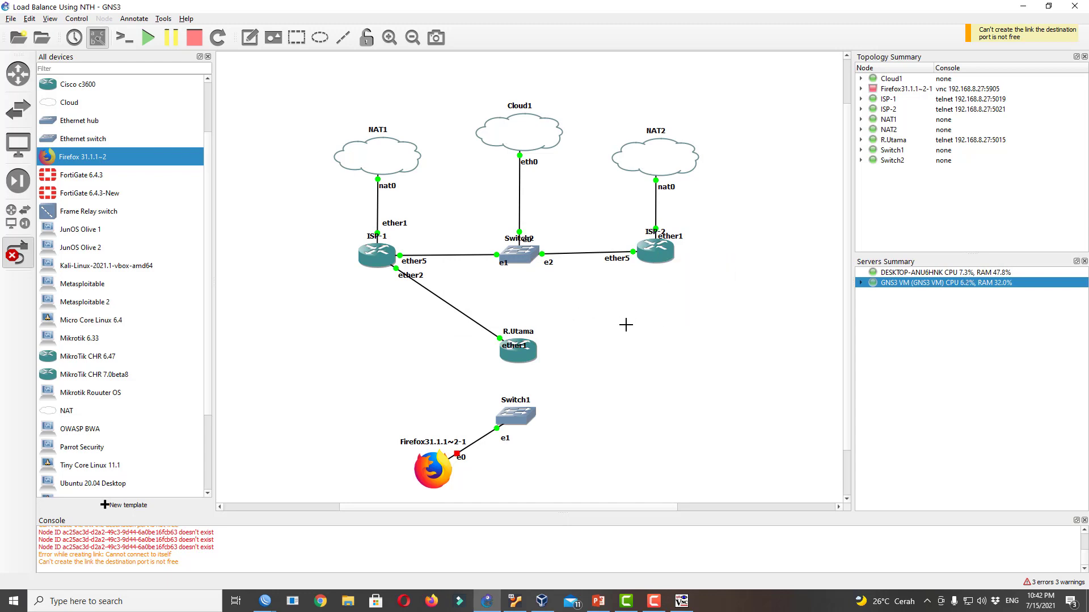
left_click_drag(513, 347, 474, 343)
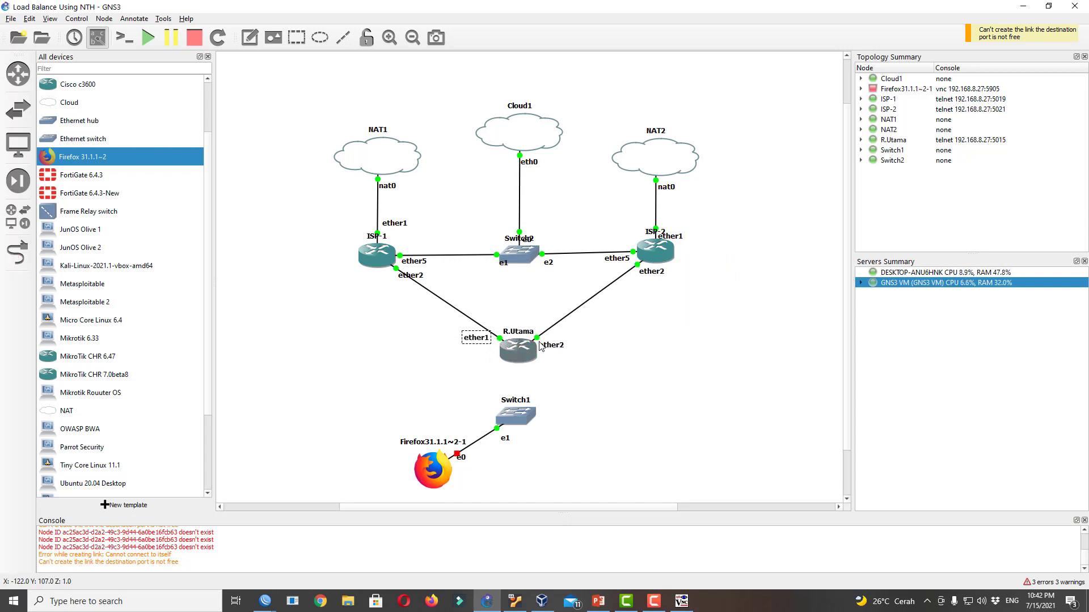
left_click_drag(549, 348, 555, 344)
Link R.Utama's ether3 to Switch1's Ethernet0 and tidy the layout and labels
left_click(17, 252)
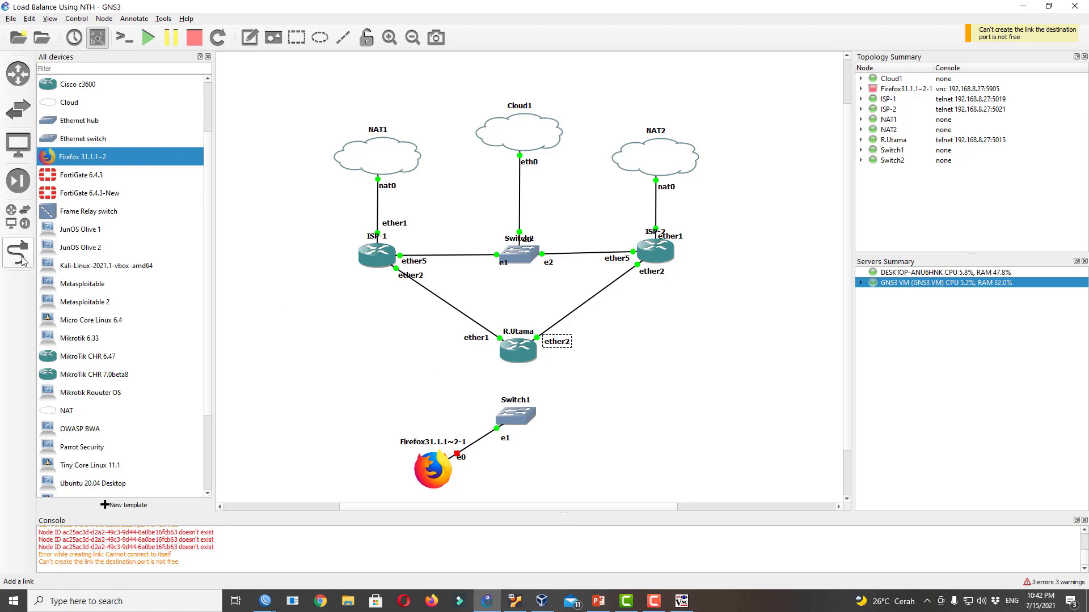
left_click(509, 356)
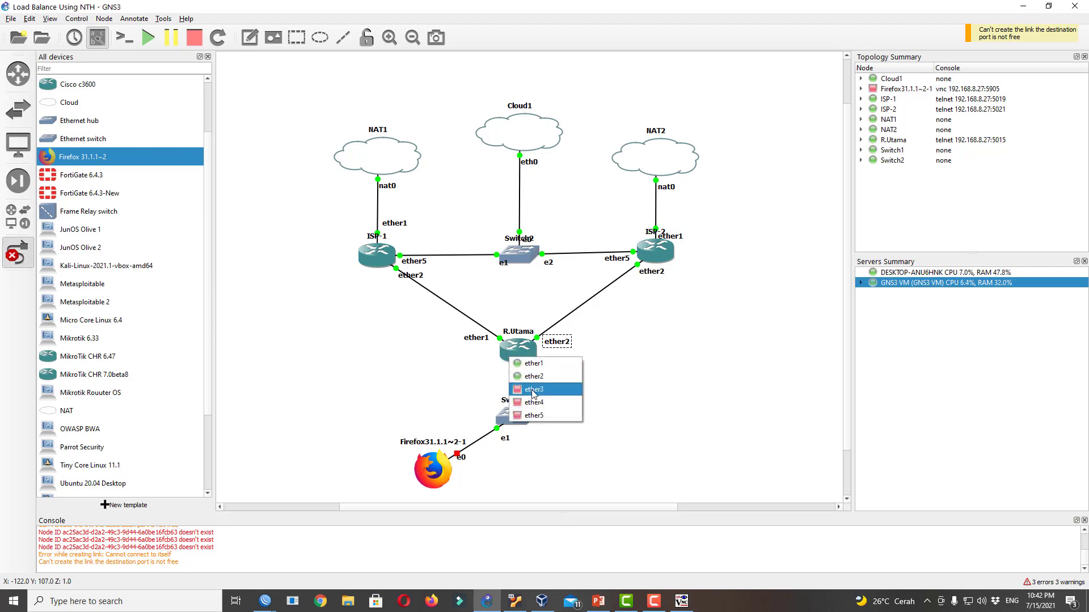
left_click(525, 378)
left_click(517, 420)
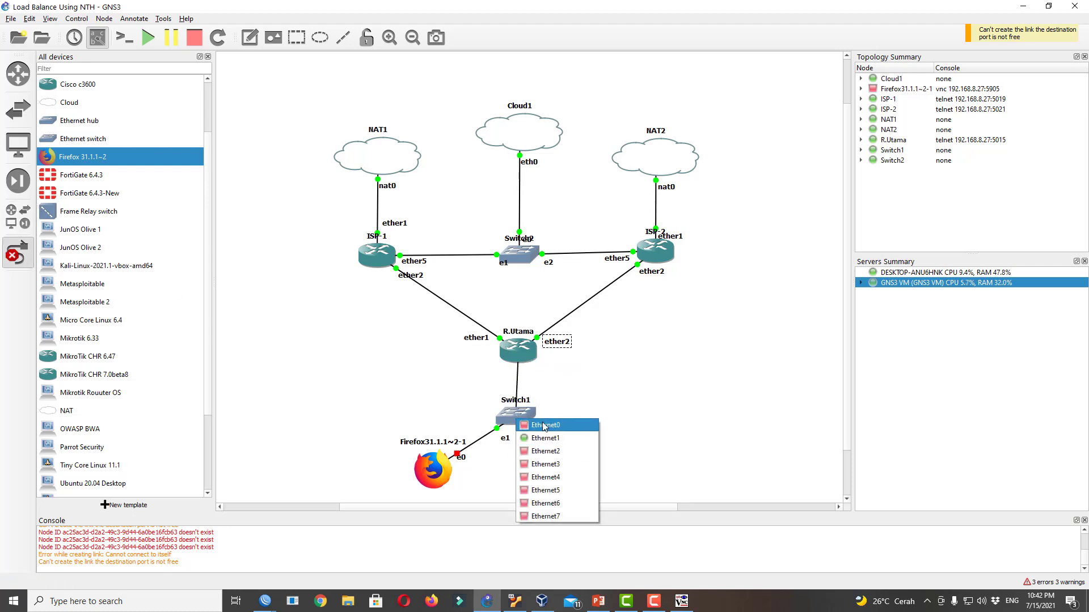
left_click(544, 425)
left_click_drag(517, 425, 518, 435)
left_click_drag(429, 476, 416, 474)
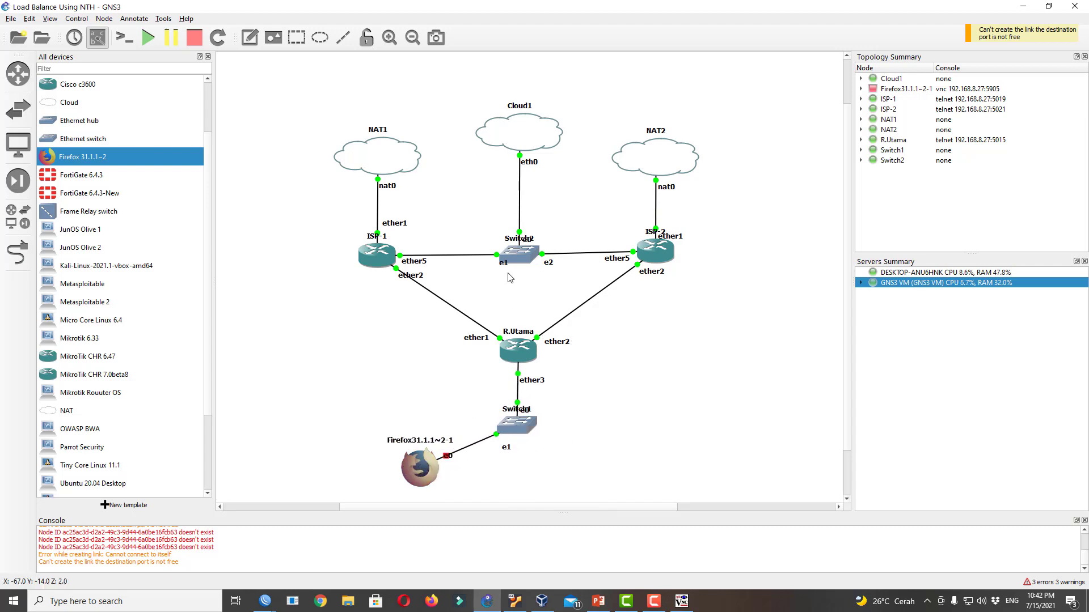
left_click_drag(408, 279, 424, 248)
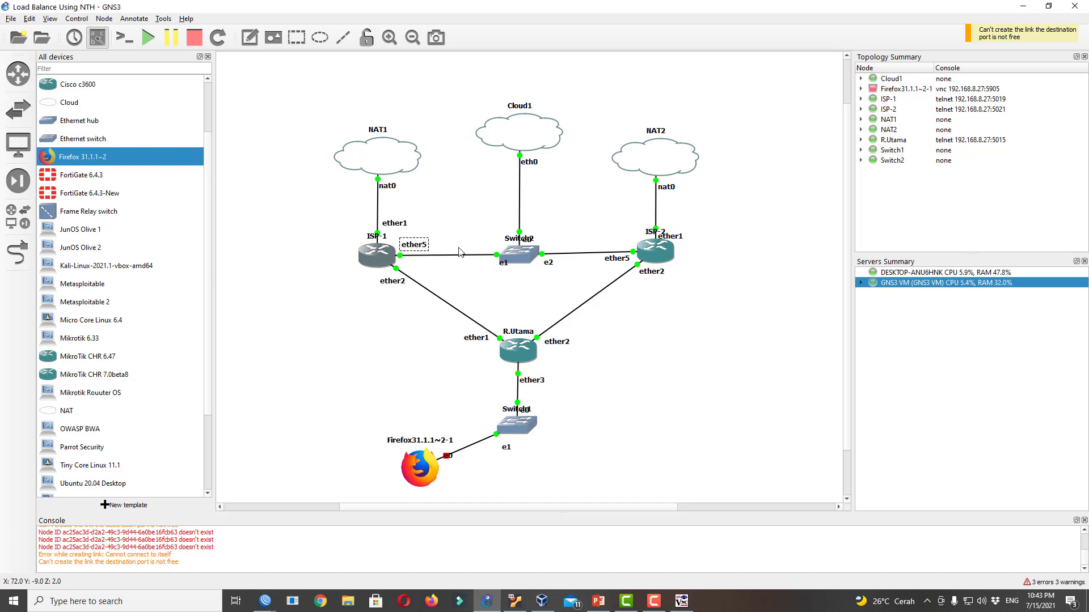
left_click_drag(615, 259, 613, 244)
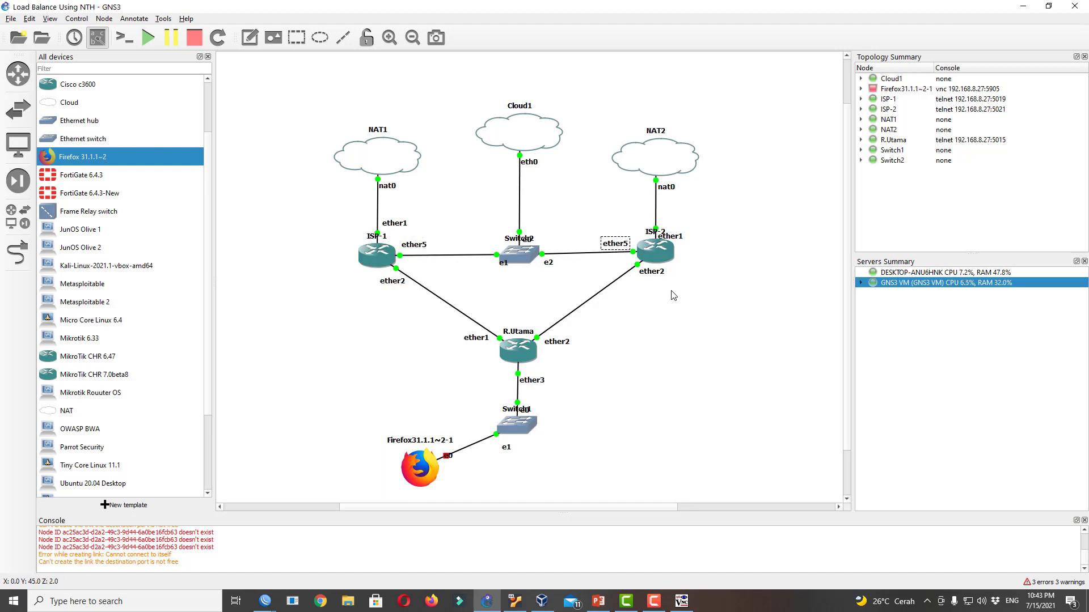
left_click_drag(664, 278, 666, 279)
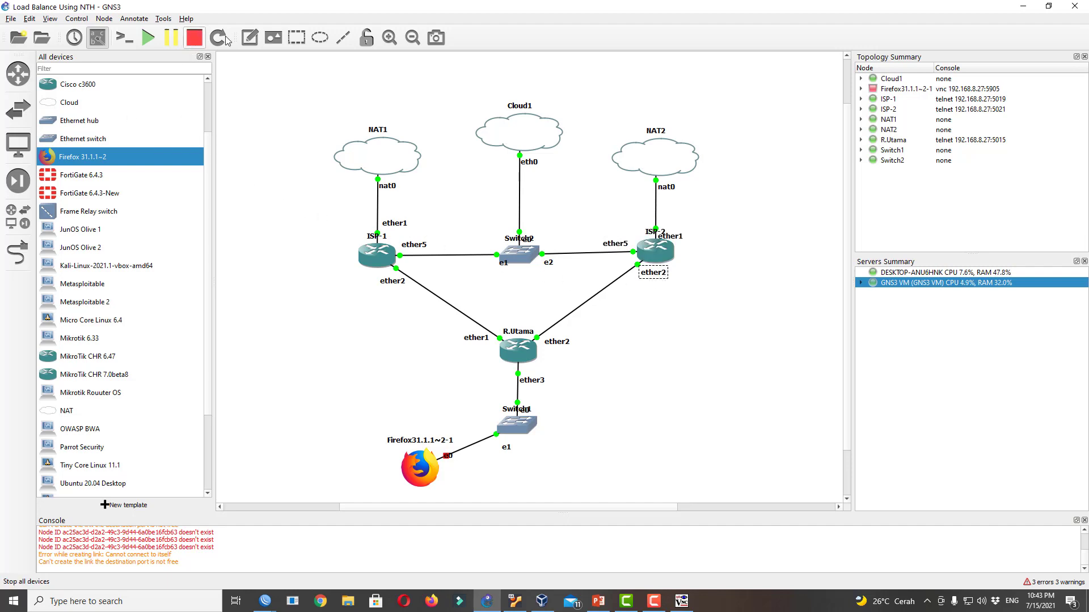
Add a 10.1.1.1/24 note below ISP-1's ether2
left_click(250, 37)
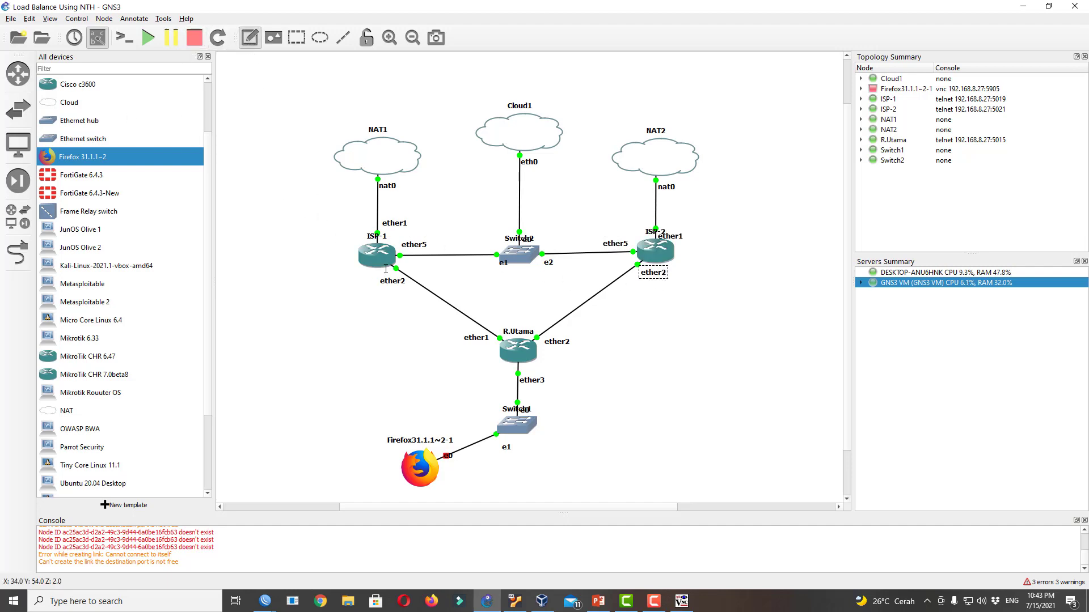
left_click(365, 293)
type("10.1.1.1")
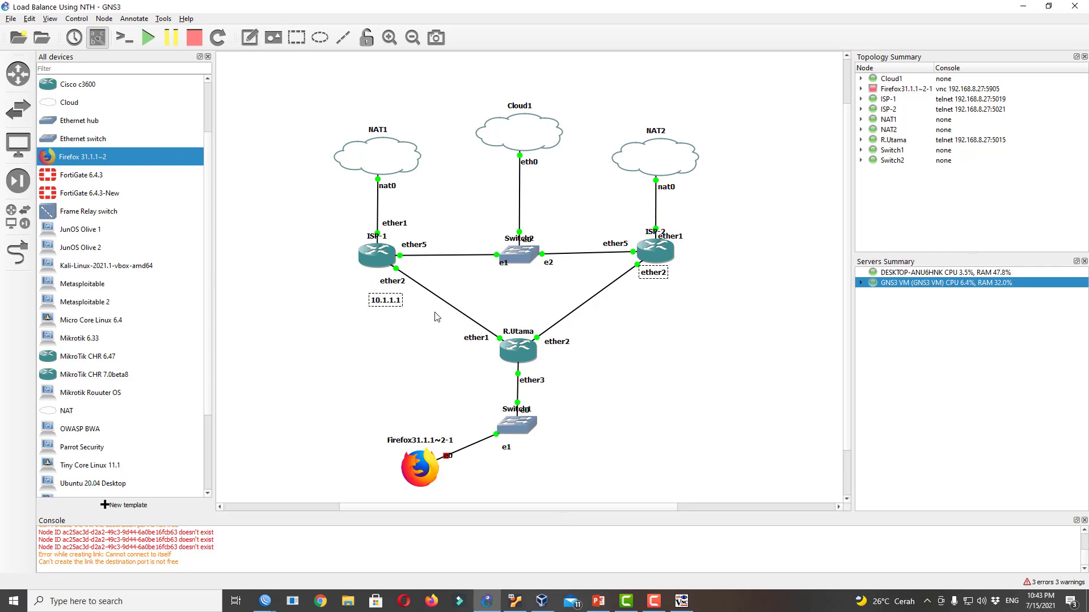
type("/24")
Duplicate that note under ISP-2's ether2 and edit it to 10.2.2.1/24
right_click(393, 306)
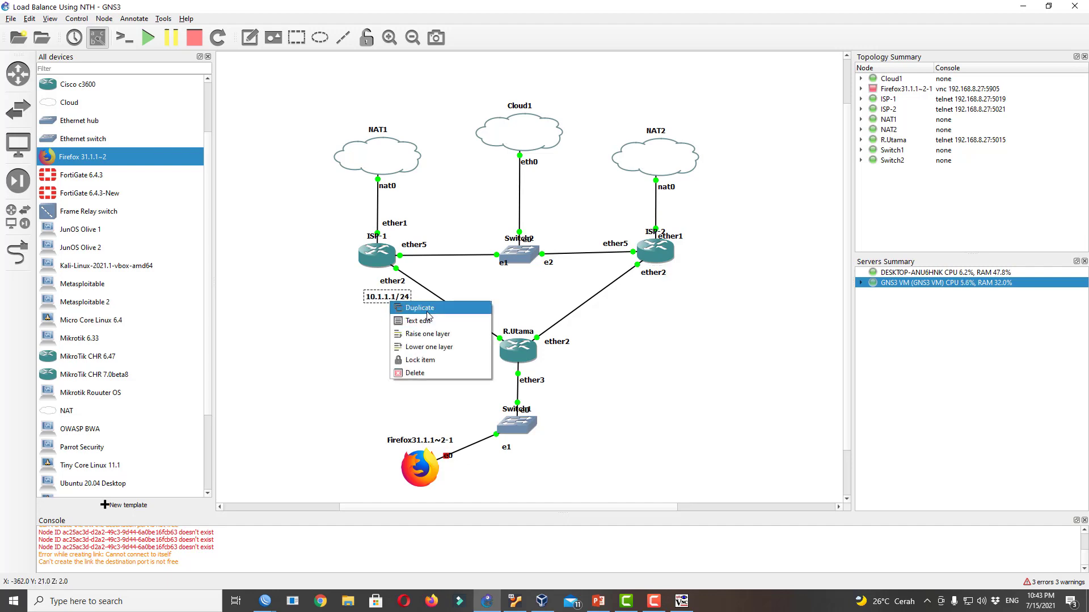
left_click(417, 310)
left_click_drag(408, 312, 664, 291)
double_click(663, 291)
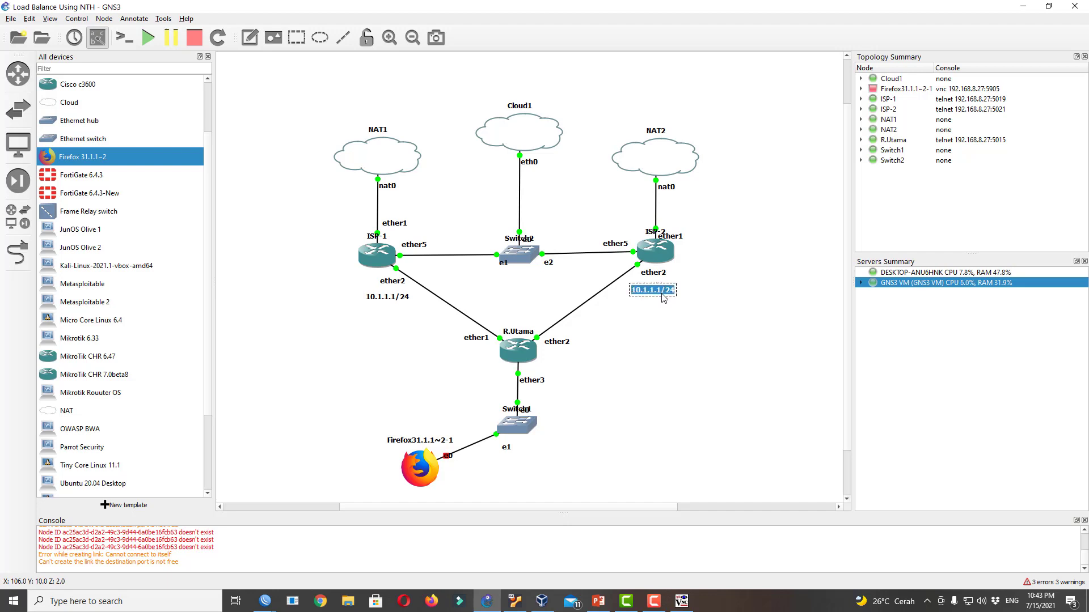
left_click(669, 294)
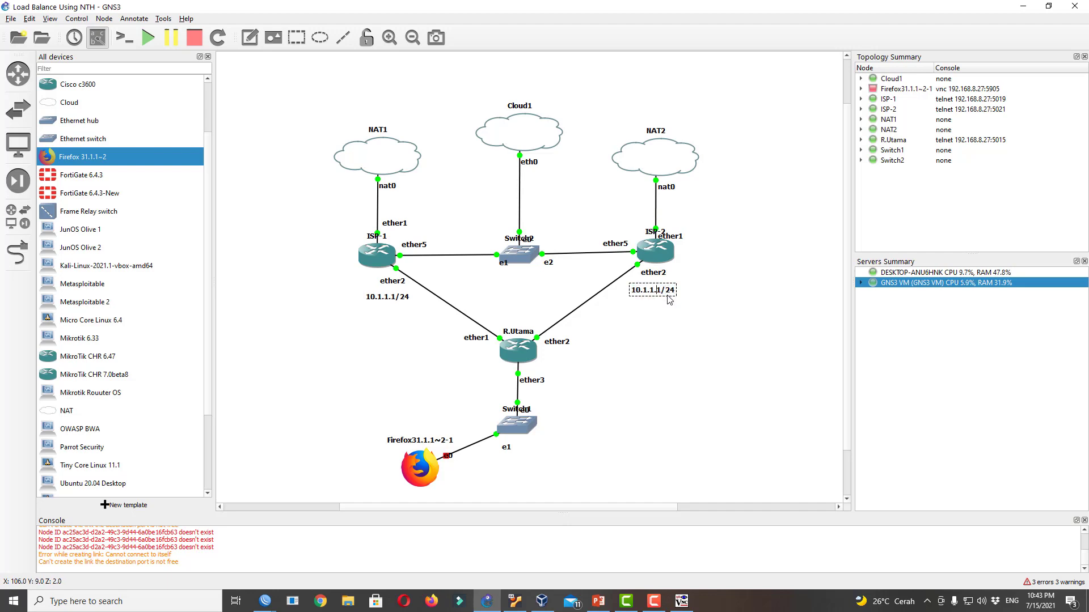
key("Left")
key("Left")
key("BackSpace")
type("2")
key("BackSpace")
type("2")
key("BackSpace")
type("1")
left_click(709, 317)
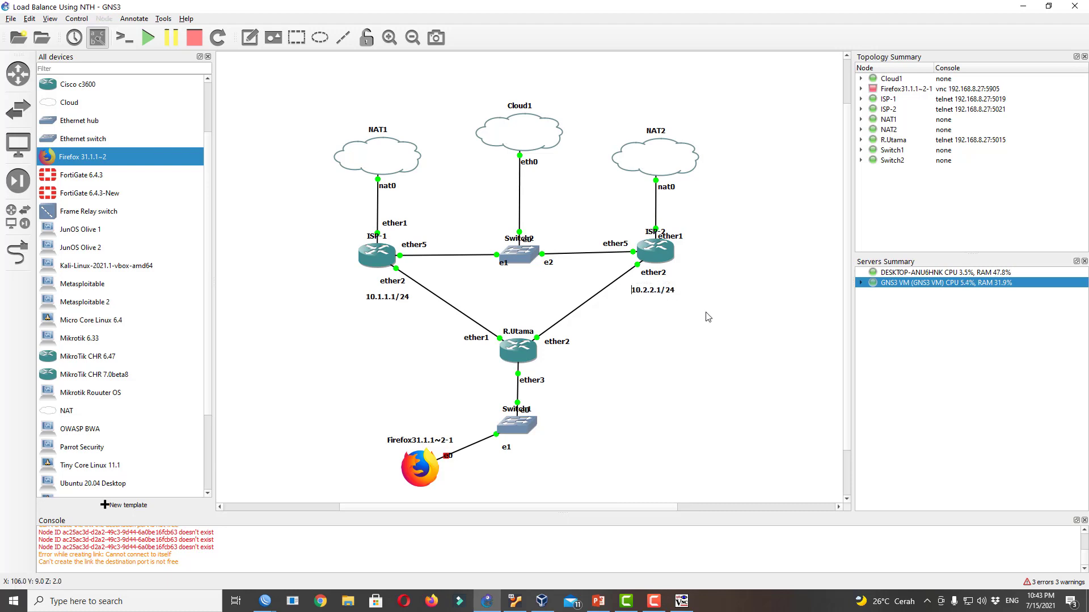
left_click_drag(661, 294, 663, 292)
double_click(663, 292)
left_click(663, 315)
Duplicate the 10.2.2.1/24 note beside R.Utama's ether2 and change it to 10.2.2.2/24
right_click(653, 294)
left_click(678, 301)
left_click_drag(681, 312, 608, 335)
double_click(596, 334)
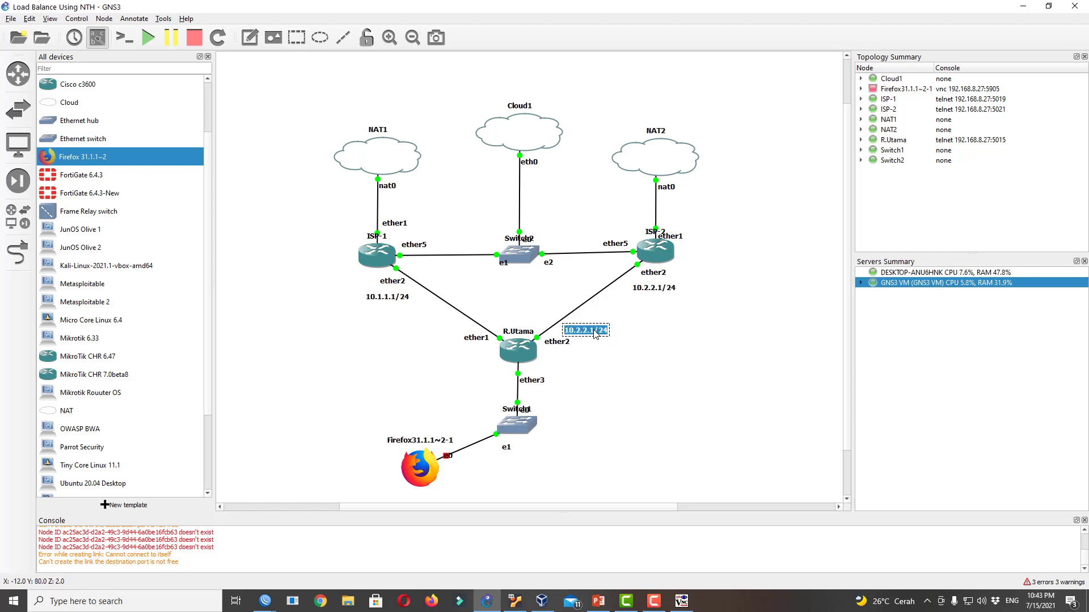
left_click(595, 334)
key("BackSpace")
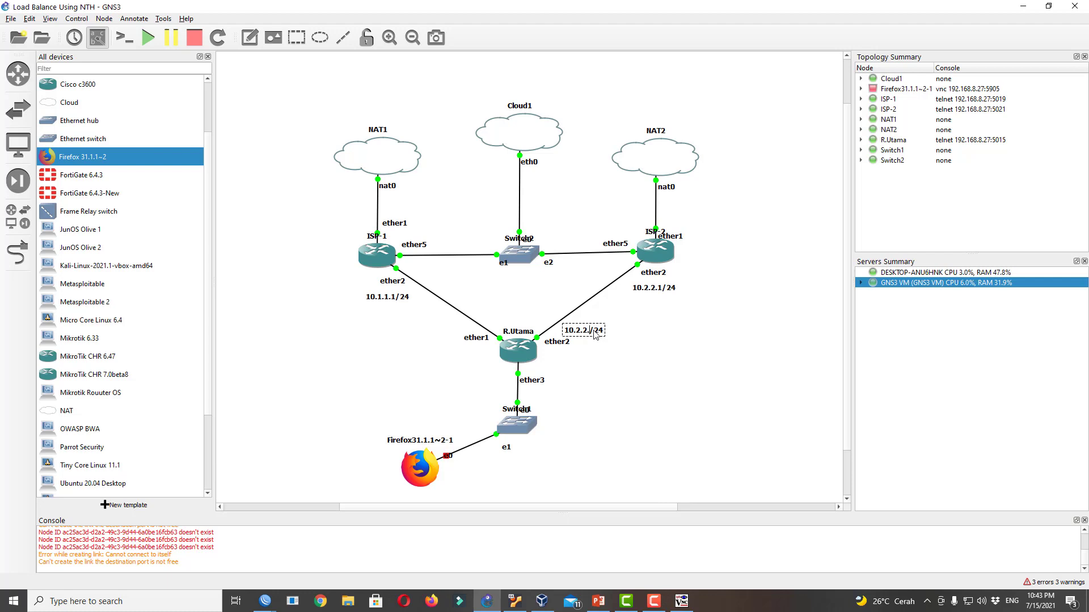
type("2")
left_click(408, 353)
Duplicate the 10.1.1.1/24 note beside R.Utama's ether1 and change it to 10.1.1.2/24
double_click(390, 298)
left_click(367, 342)
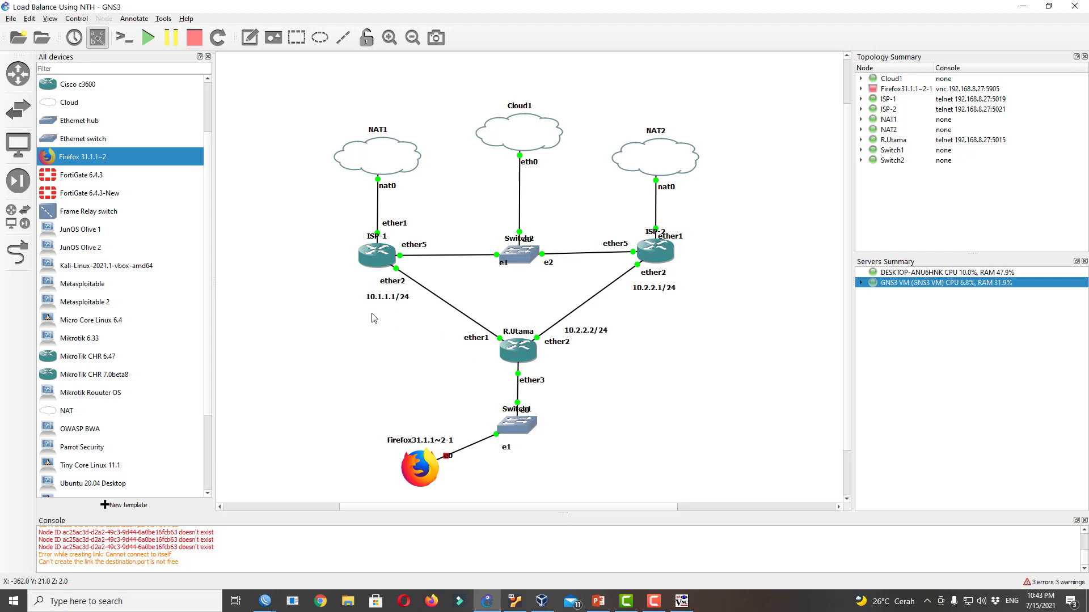
right_click(389, 300)
left_click(399, 312)
left_click_drag(397, 314, 448, 336)
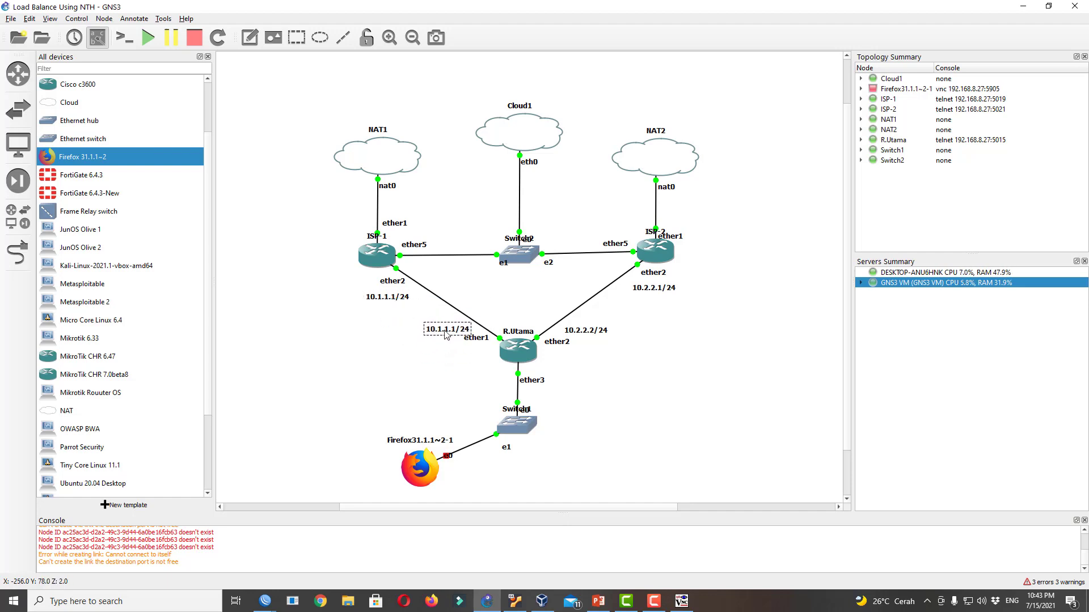
double_click(448, 333)
key("Left")
key("Left")
key("Left")
key("Left")
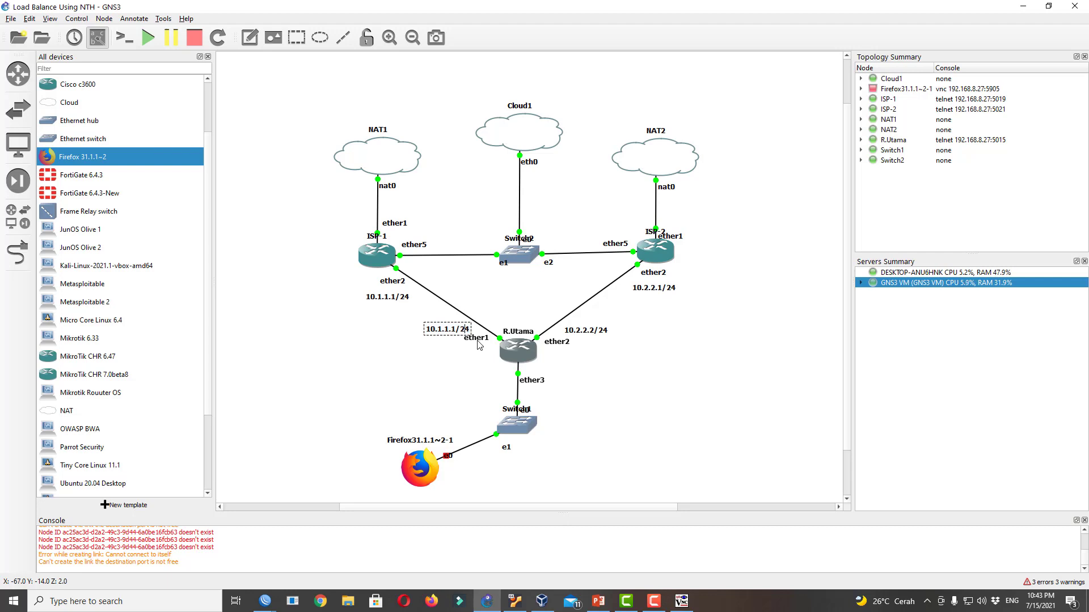
key("Delete")
type("2")
left_click(616, 377)
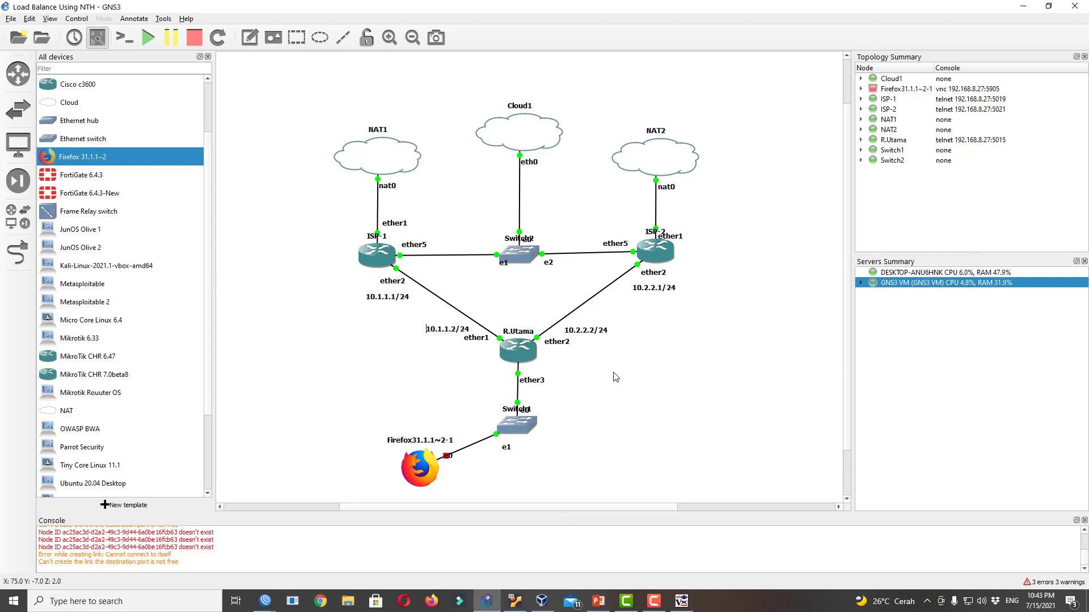
left_click(445, 331)
left_click(694, 349)
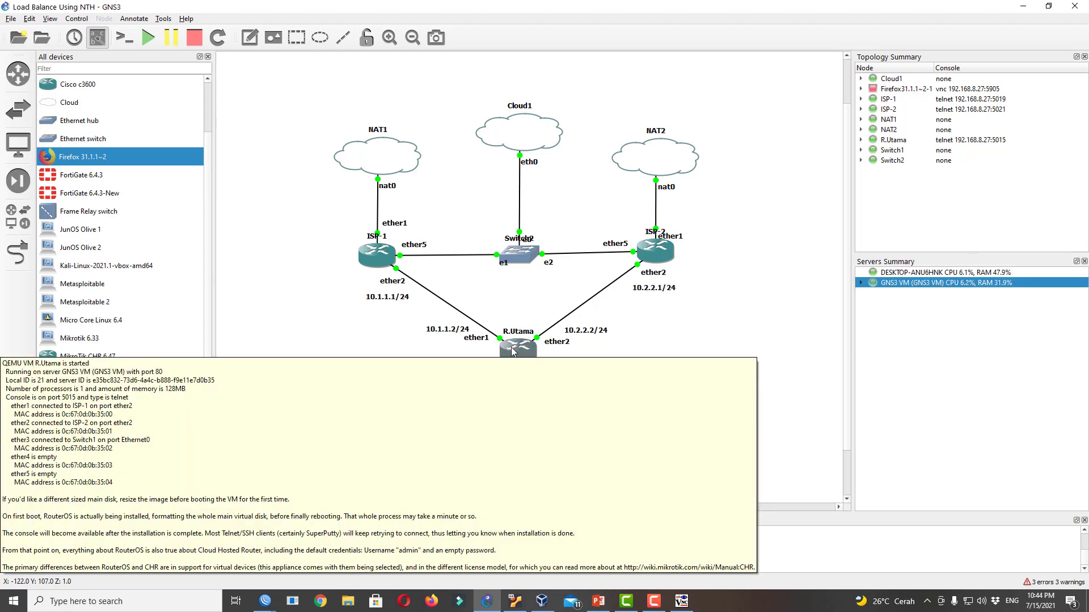
Link Switch2's e3 to R.Utama's ether5
left_click(18, 253)
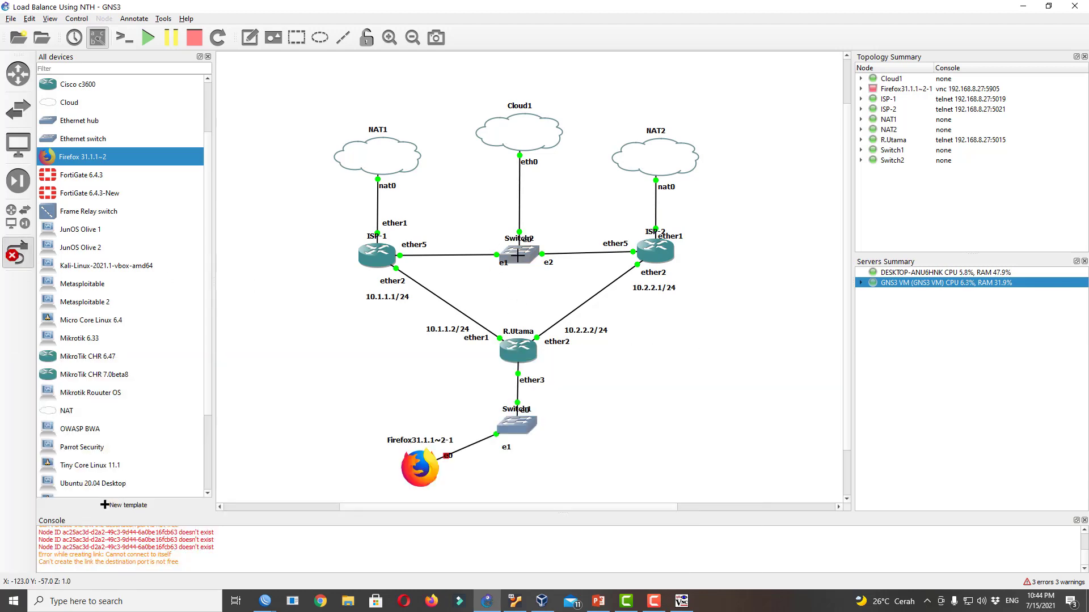
left_click(519, 256)
left_click(526, 287)
left_click(521, 351)
left_click(545, 408)
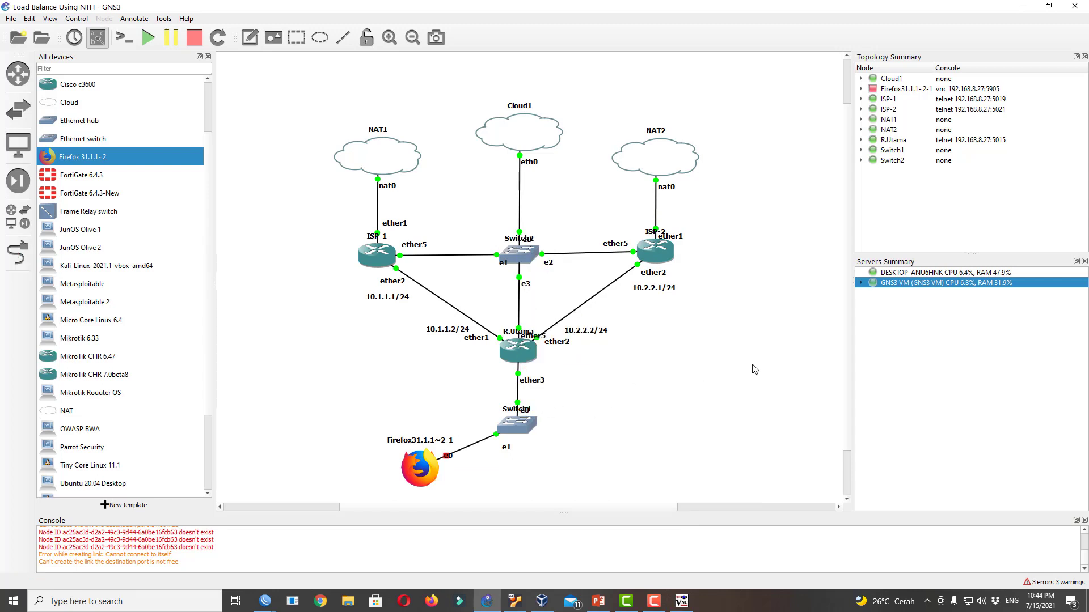
left_click_drag(390, 297, 384, 294)
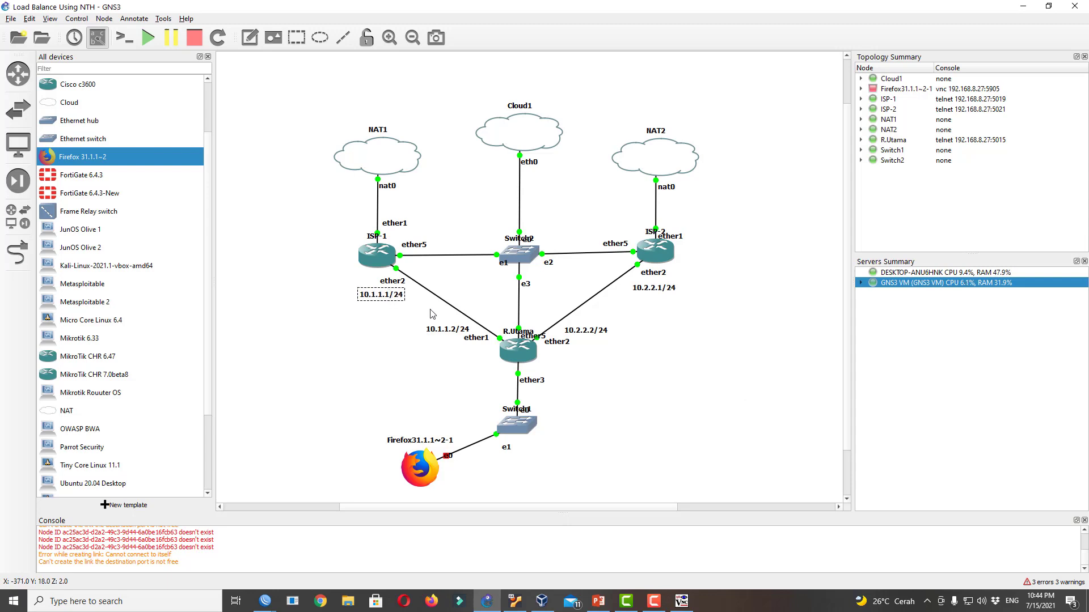
Add a 192.168.10.1/24 note beside R.Utama's ether3
left_click(249, 38)
left_click(539, 389)
type("192.168.")
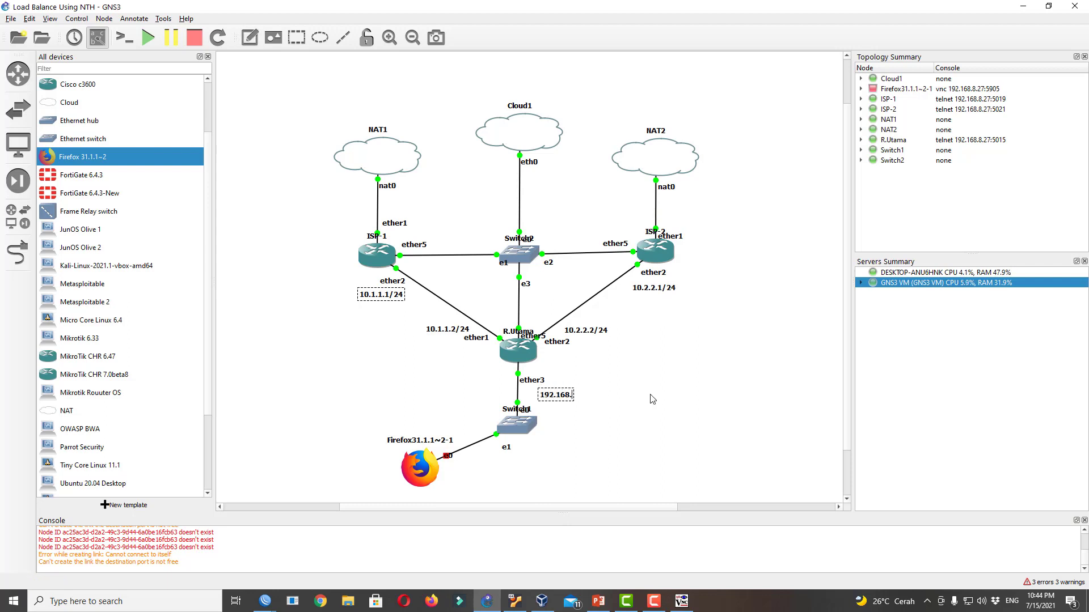
type("10.1/24")
left_click(520, 379)
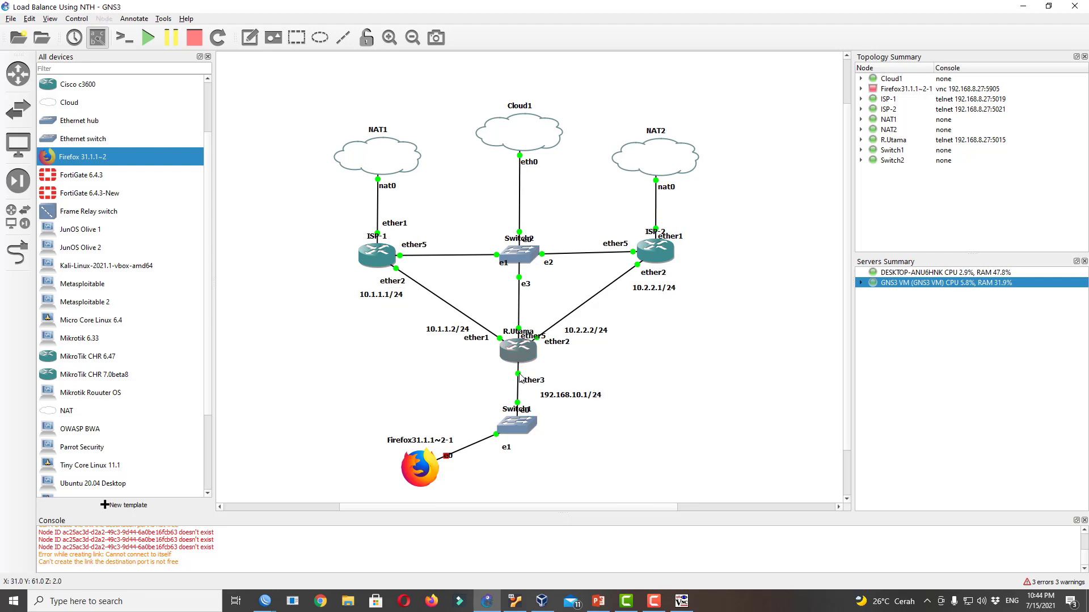
left_click_drag(535, 381, 560, 397)
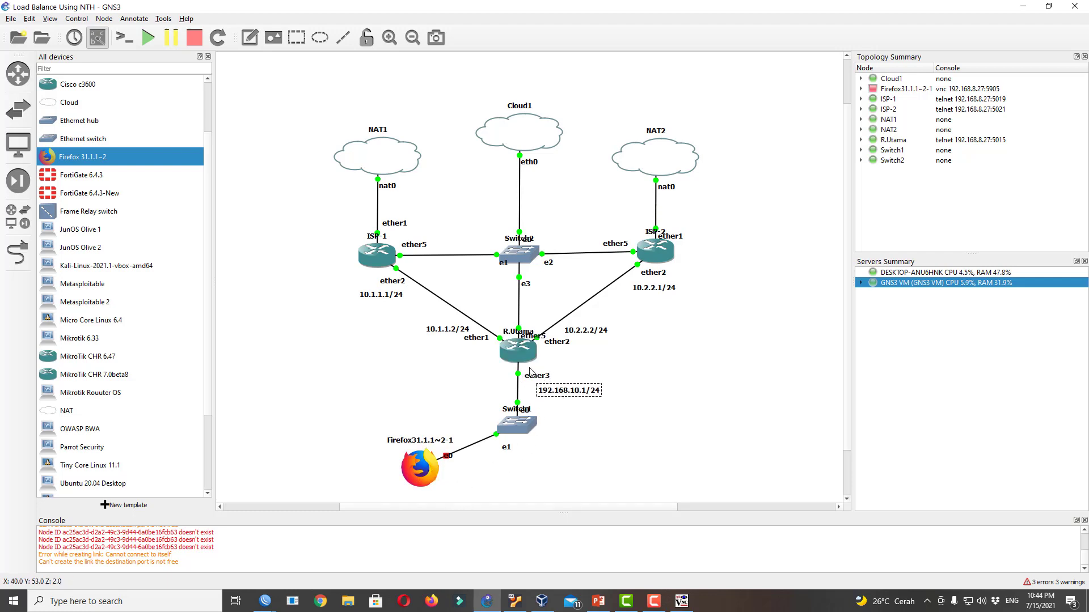
left_click_drag(537, 381, 583, 394)
left_click(583, 395)
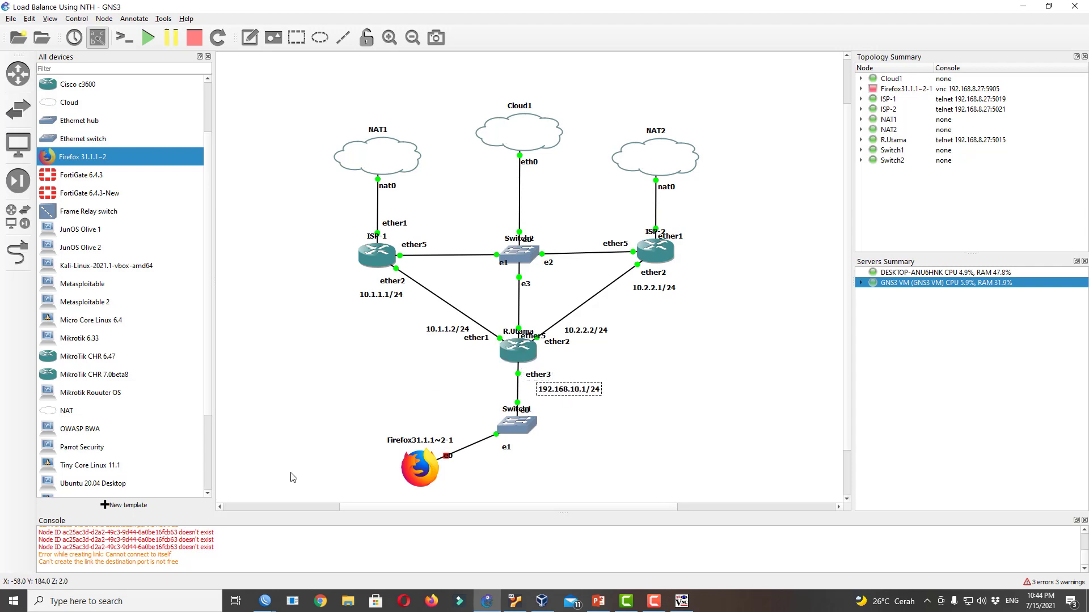
Bring the ISP-2 and ISP-1 WinBox windows forward and arrange them beside the topology
mouse_move(265, 601)
left_click(289, 567)
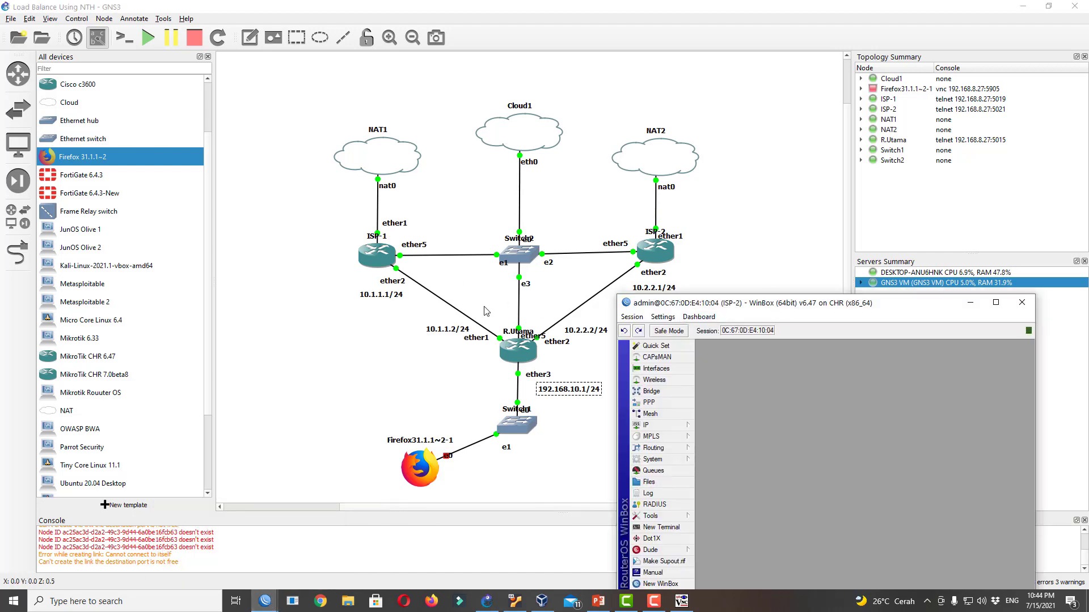
left_click_drag(690, 306, 739, 256)
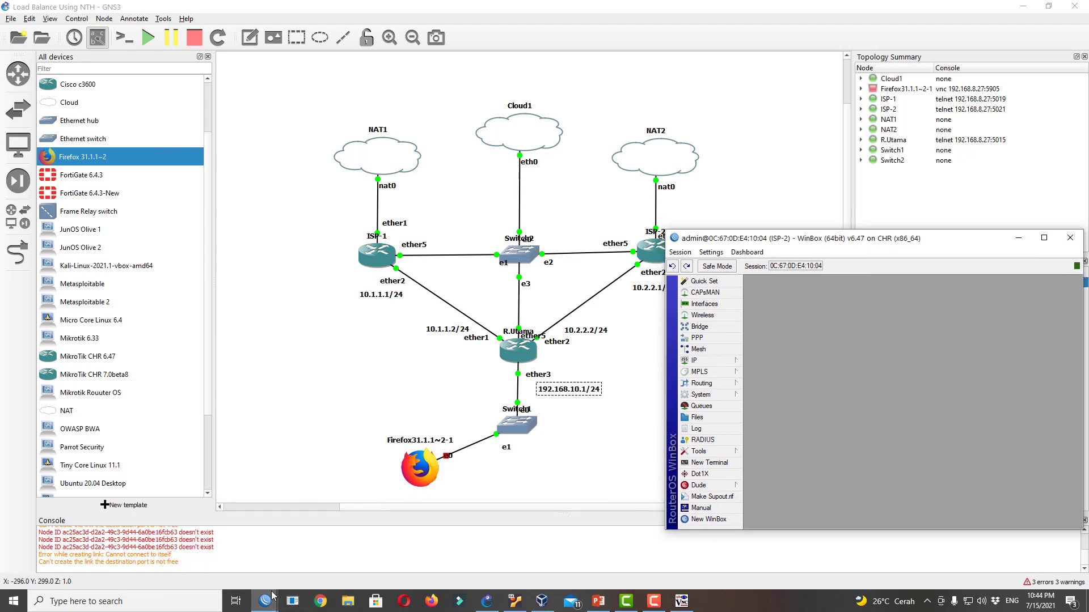
mouse_move(272, 596)
left_click(266, 553)
left_click_drag(333, 392, 317, 324)
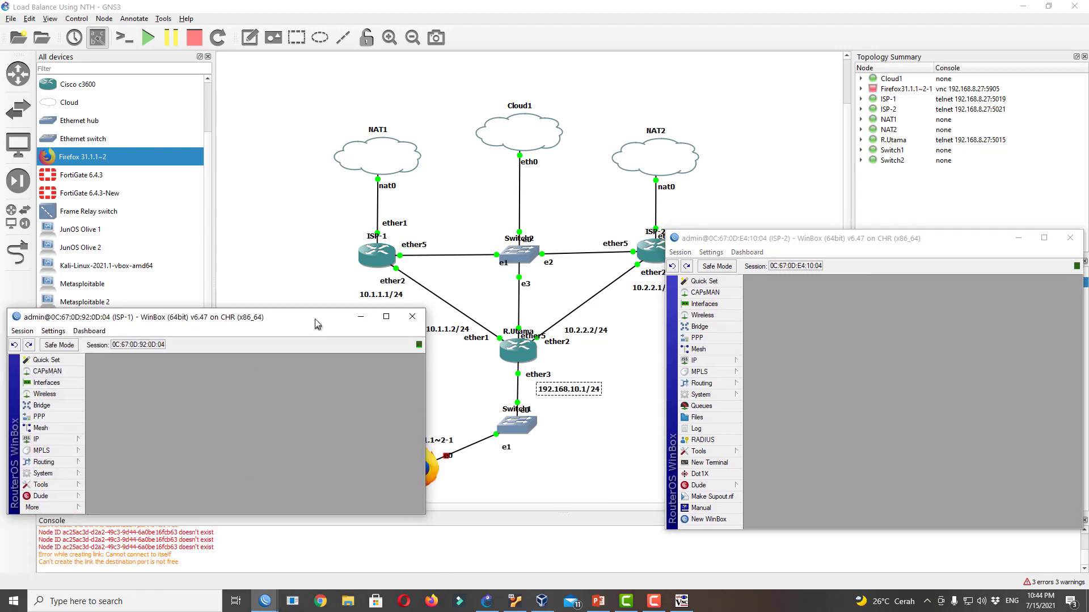
Delete ISP-1's 192.168.1.1/24 ether4 address and add 10.1.1.1/24 on ether2
left_click(64, 440)
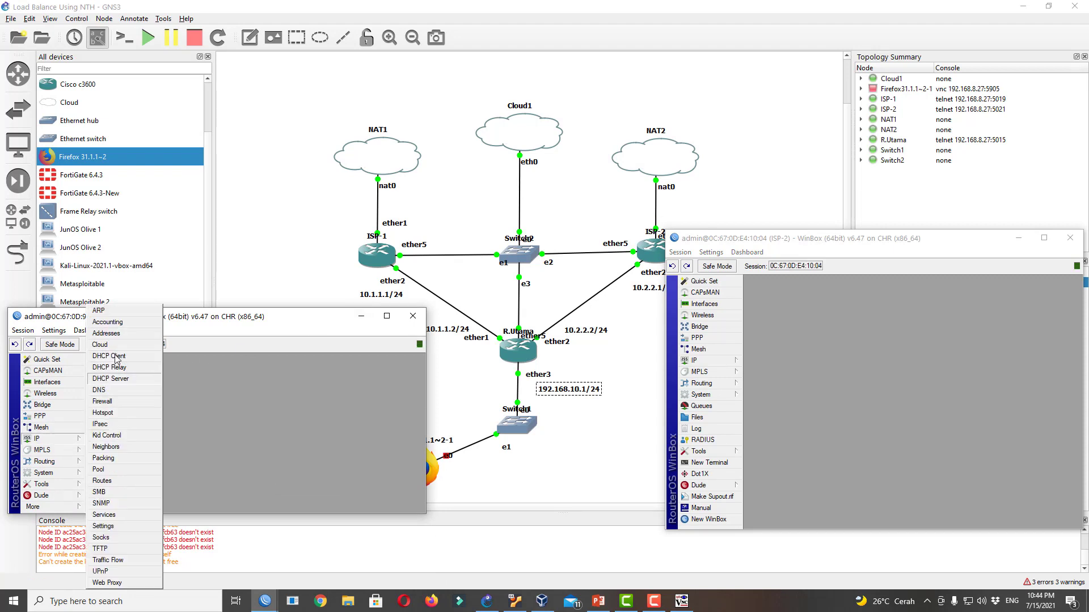
left_click(121, 334)
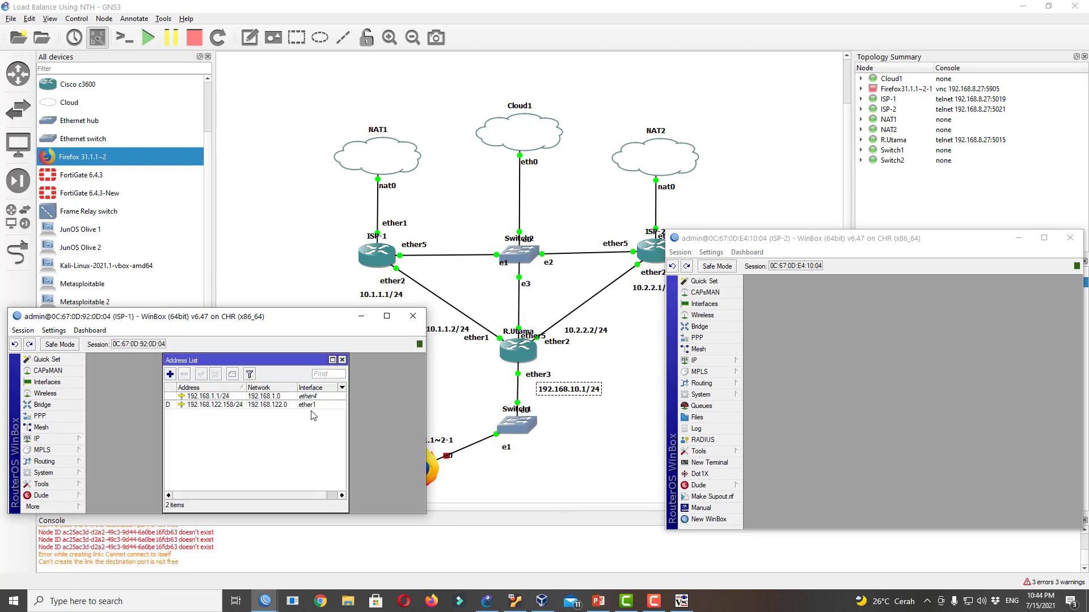
left_click(311, 397)
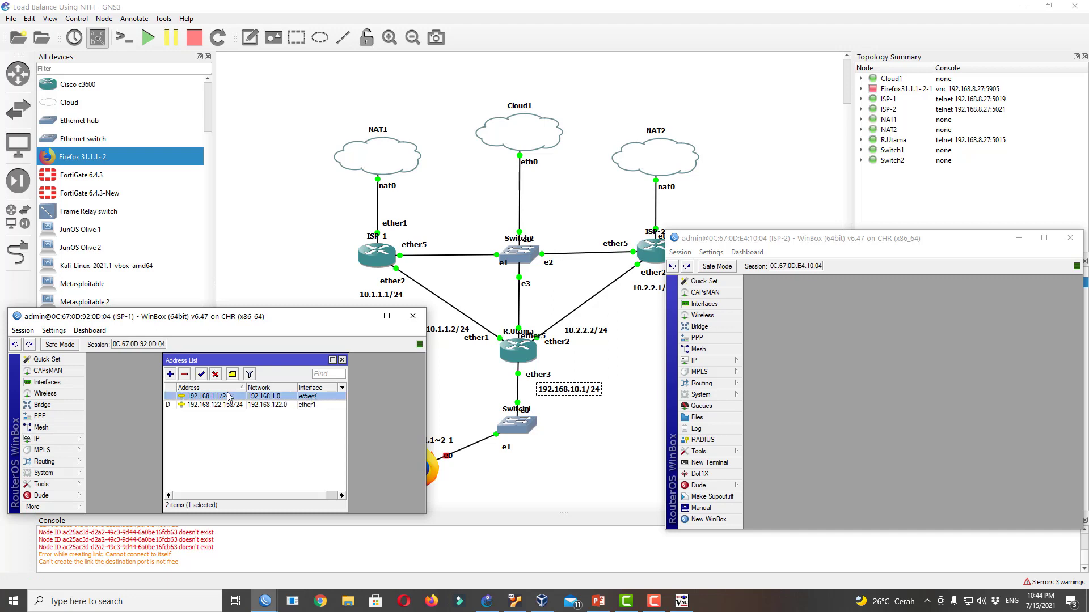
left_click(184, 374)
left_click(171, 375)
left_click(257, 424)
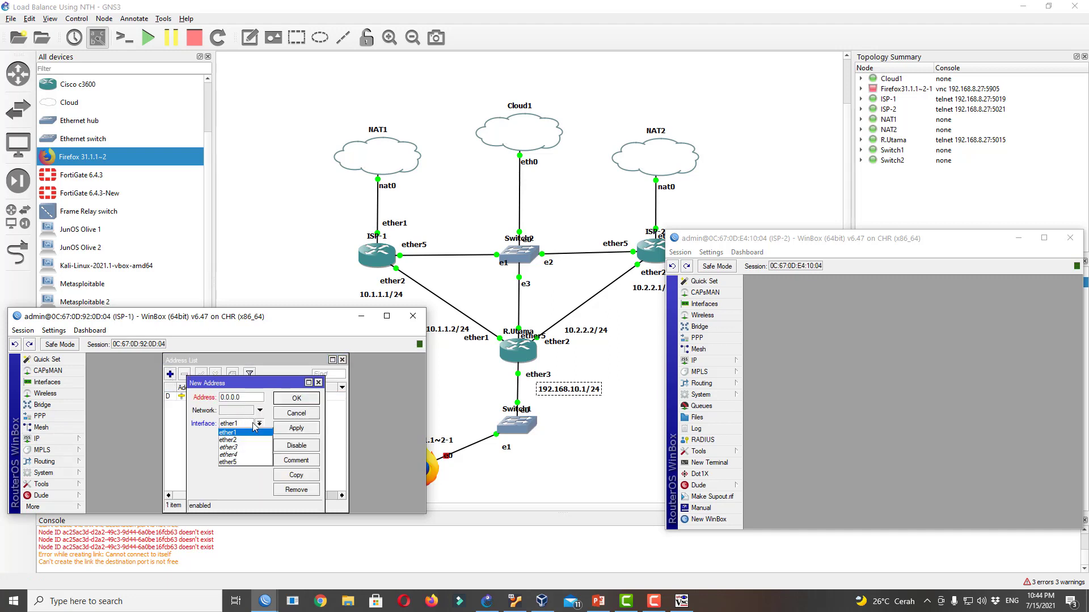
left_click(254, 440)
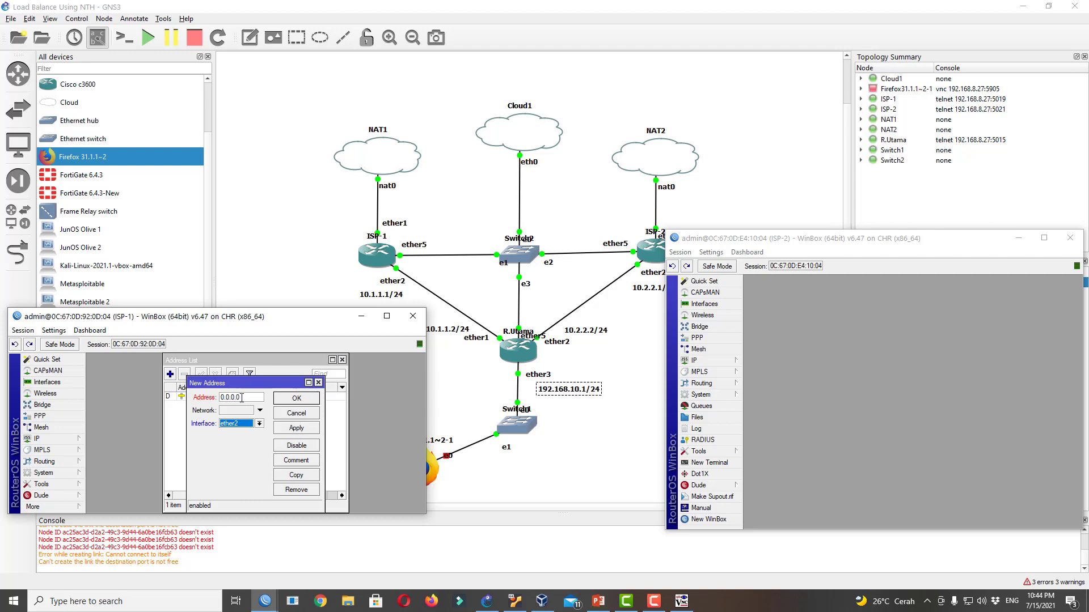
left_click_drag(204, 396, 163, 383)
type("10.1.1.1/24")
left_click(296, 398)
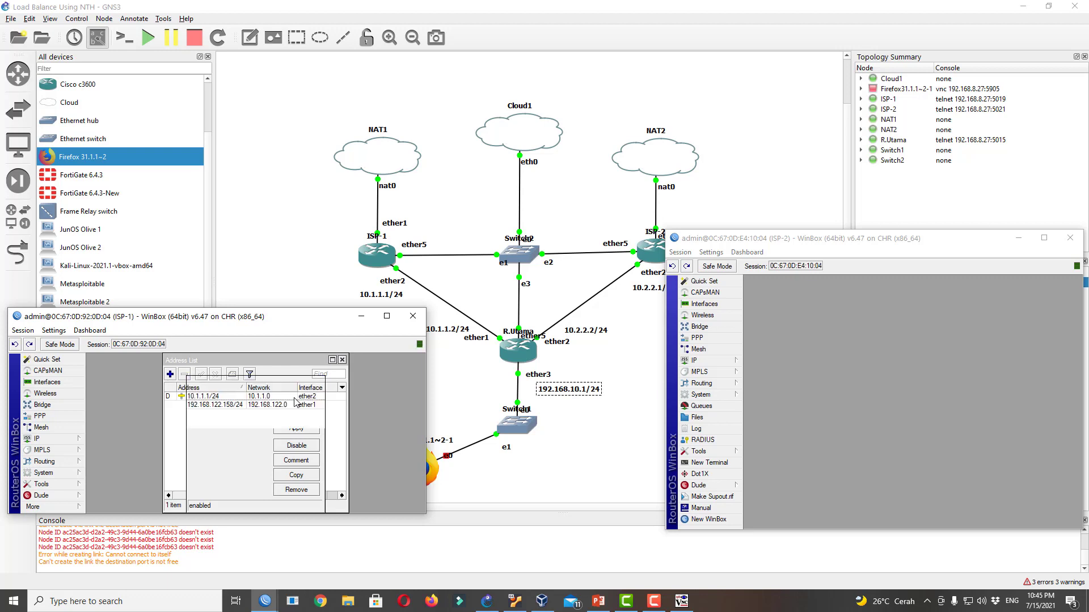
Add a new ISP-2 address entry 10.2.2.1/24 bound to ether2 and apply it
left_click(727, 360)
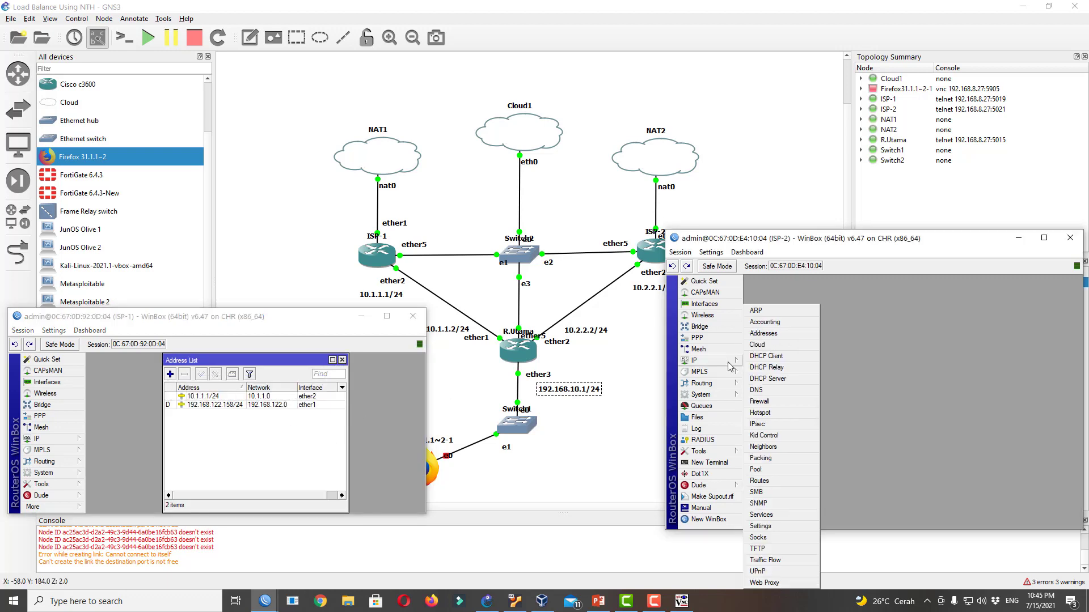
left_click(777, 337)
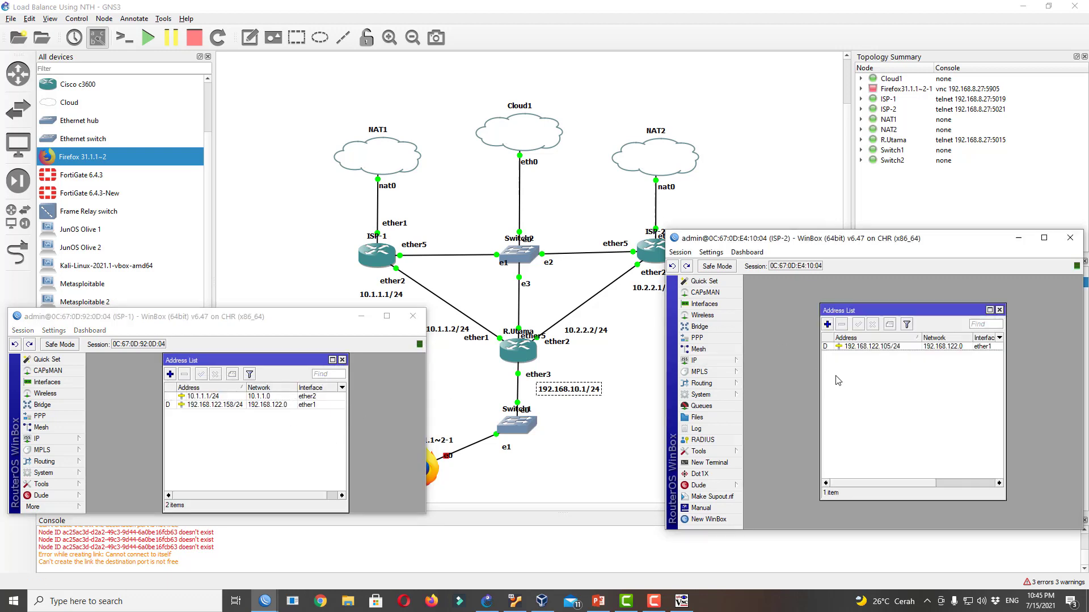
left_click(827, 325)
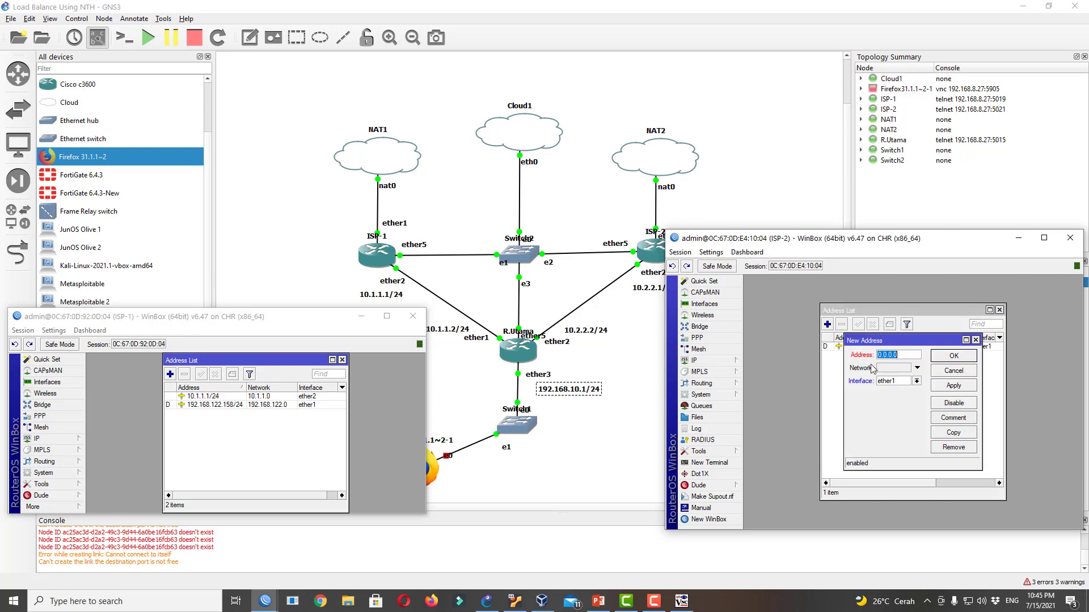
left_click(916, 381)
left_click(888, 395)
left_click(907, 356)
type("1")
left_click(963, 386)
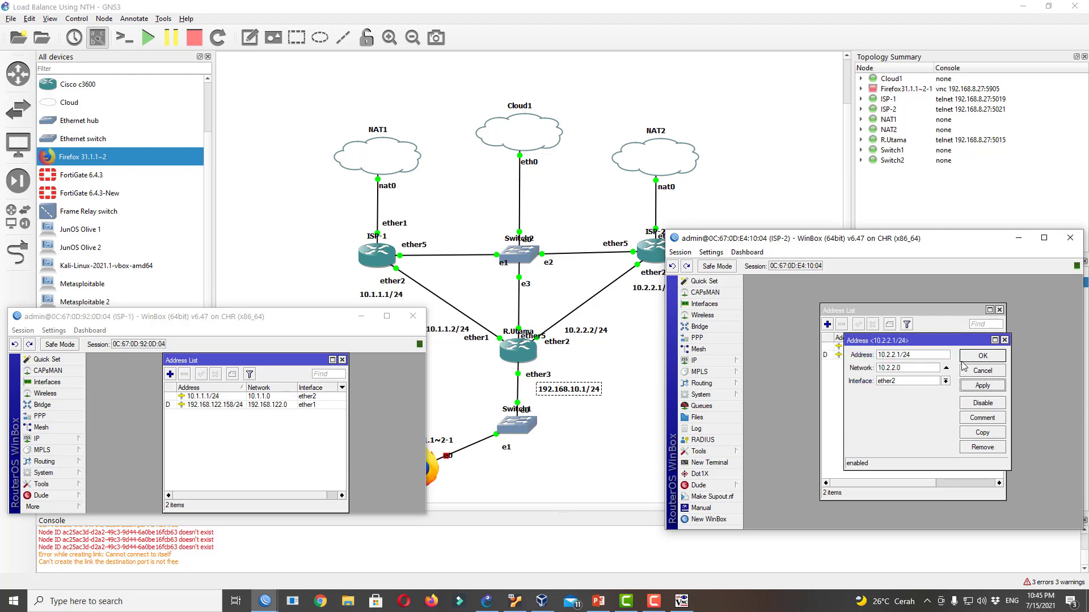
left_click(967, 356)
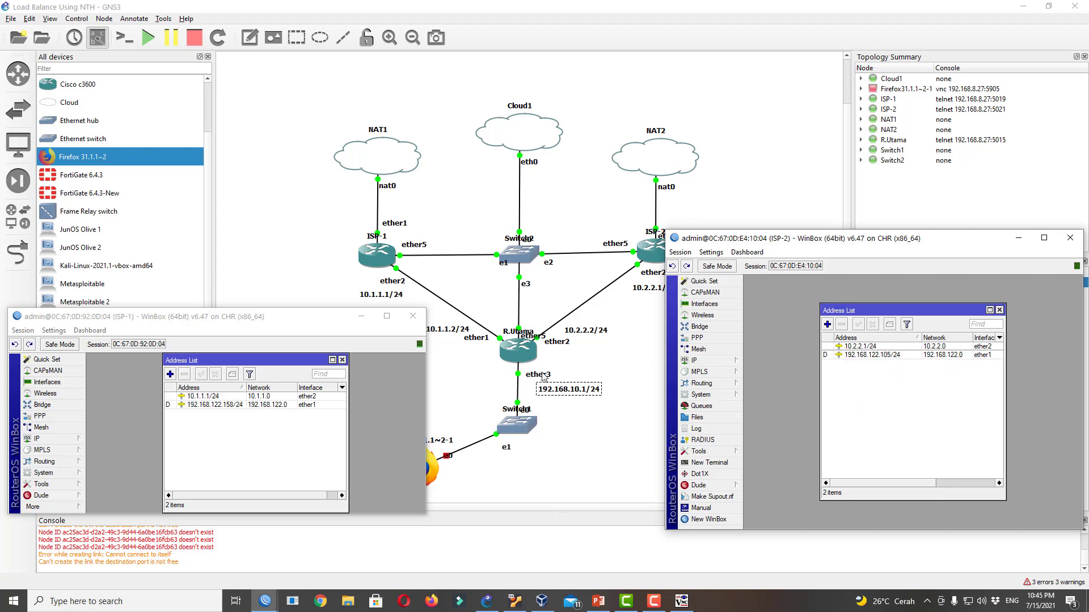
Log into the MikroTik neighbor router from a new WinBox login window
left_click(707, 520)
left_click_drag(916, 158, 860, 33)
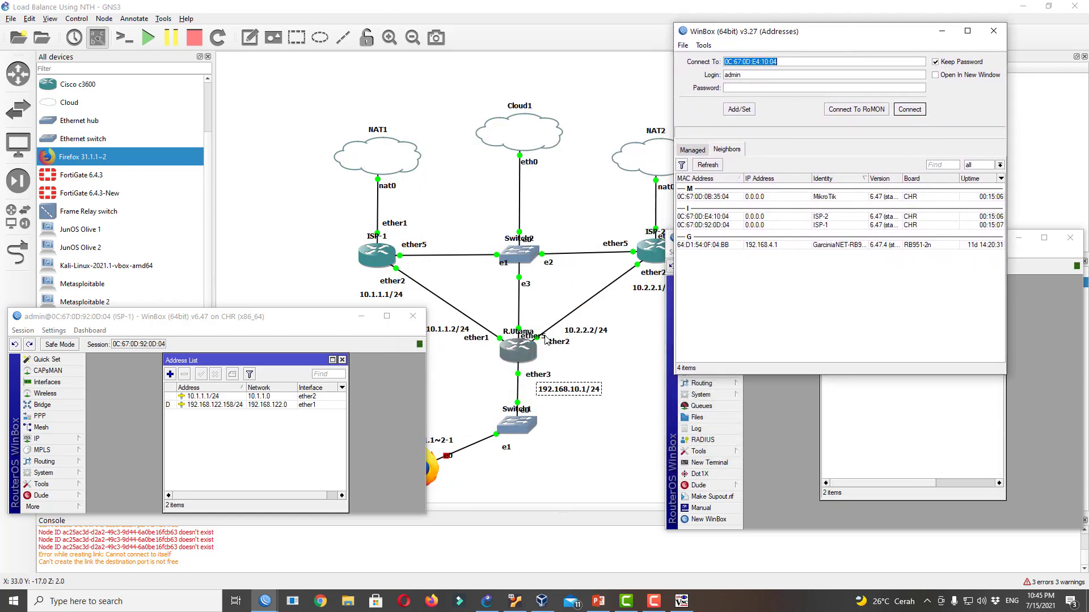
left_click_drag(545, 340, 528, 306)
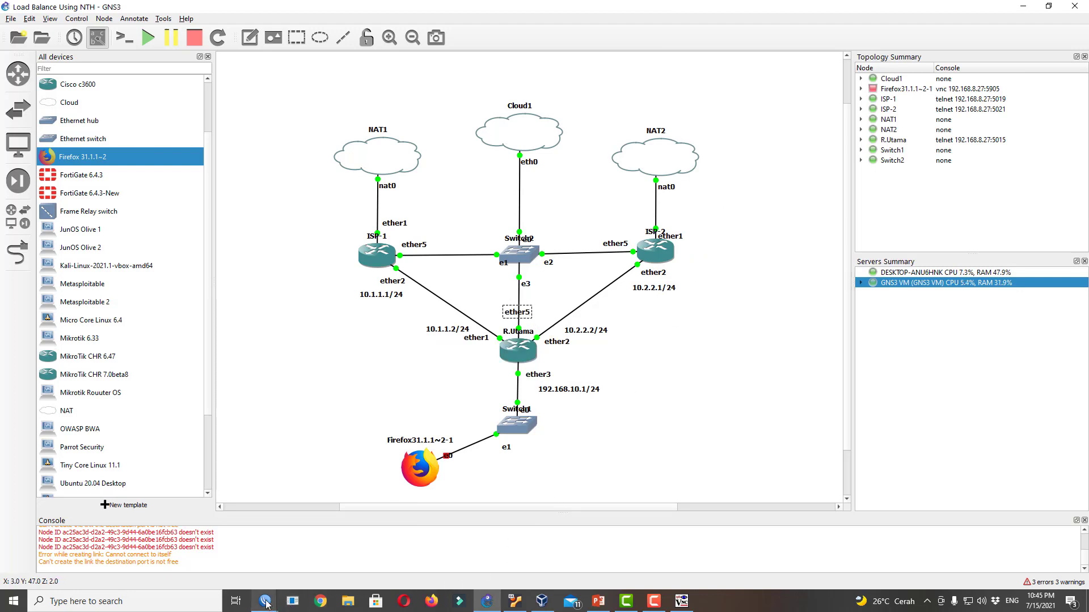
mouse_move(265, 601)
left_click(376, 544)
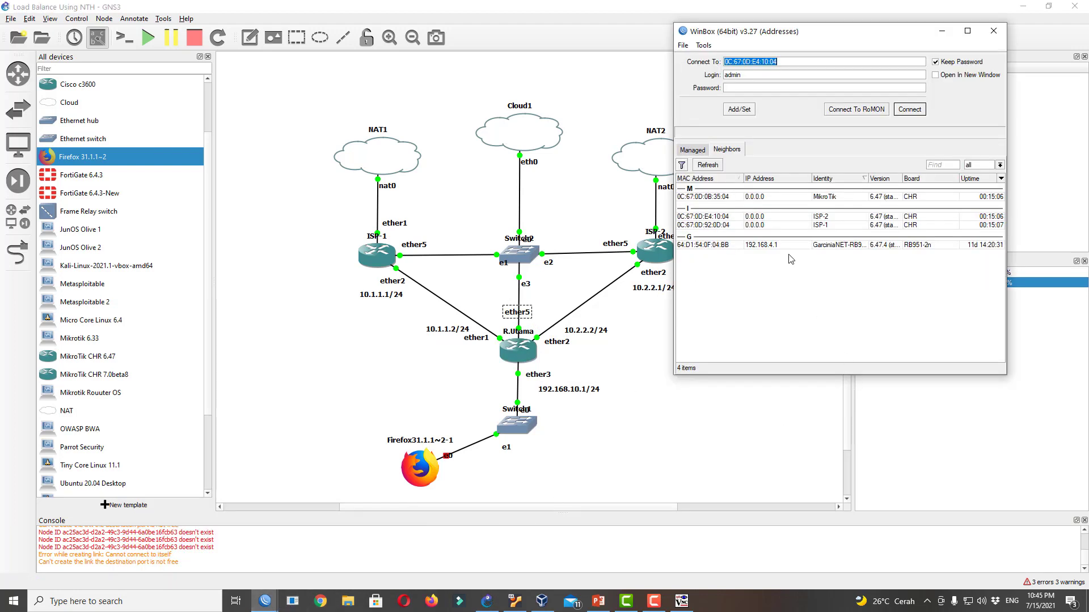
left_click(825, 197)
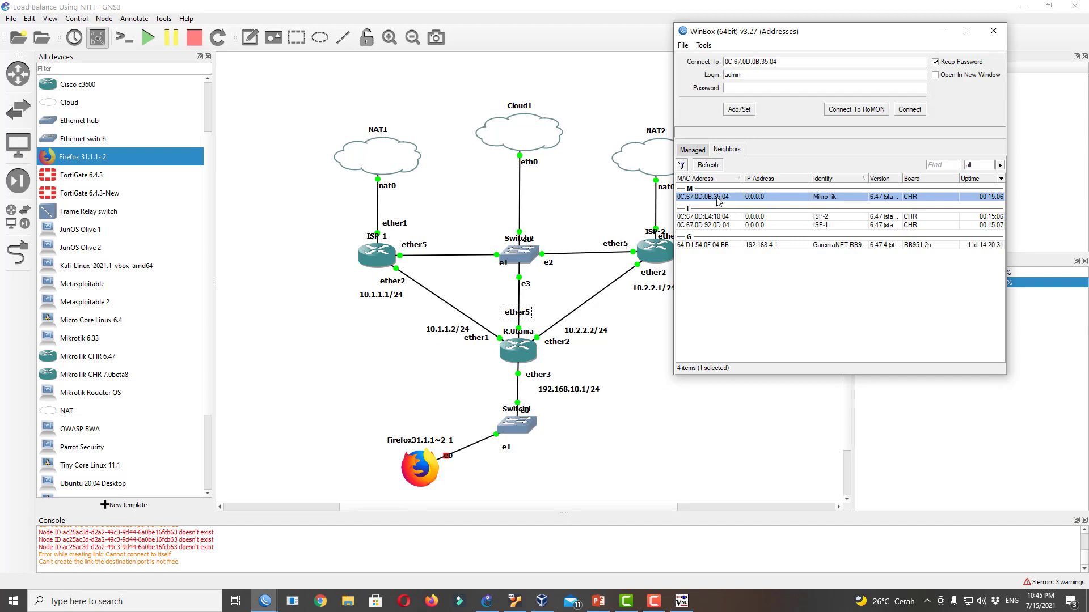
left_click(903, 111)
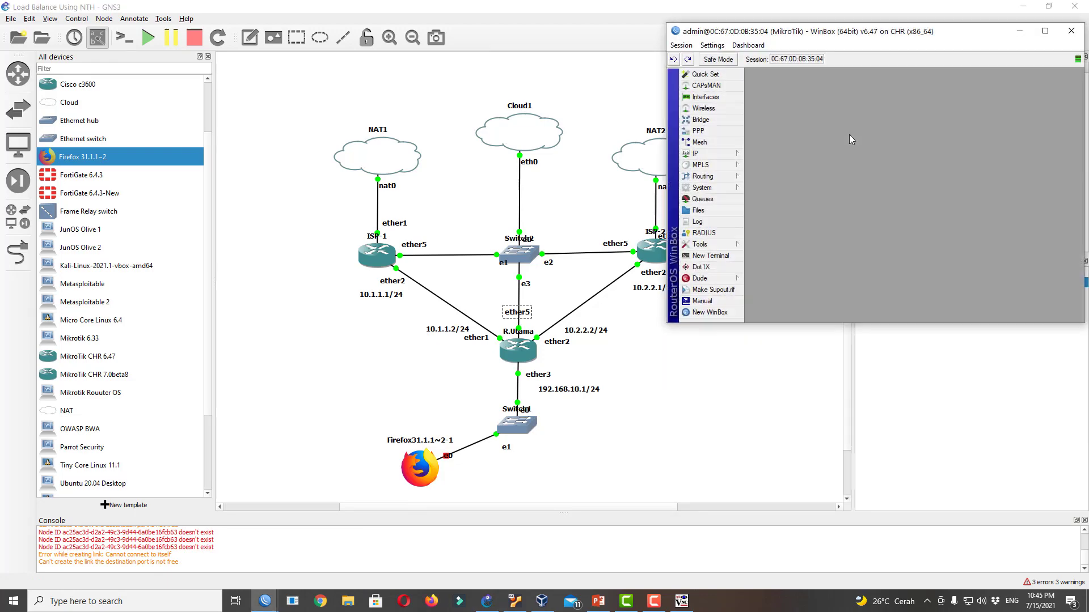
Set the router's system identity to R.Utama
left_click(716, 189)
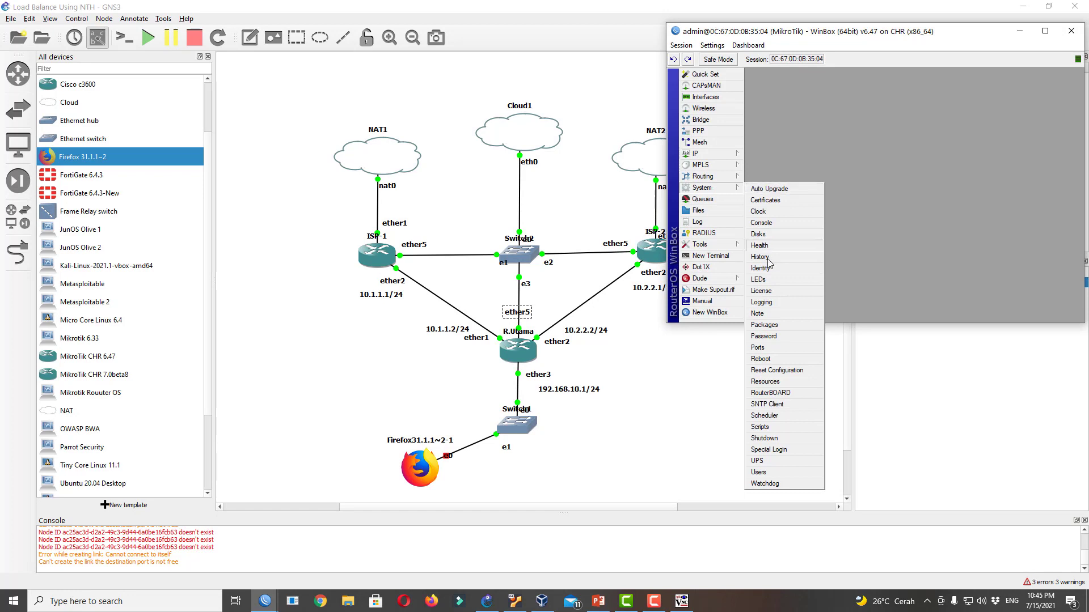
left_click(760, 268)
type("R")
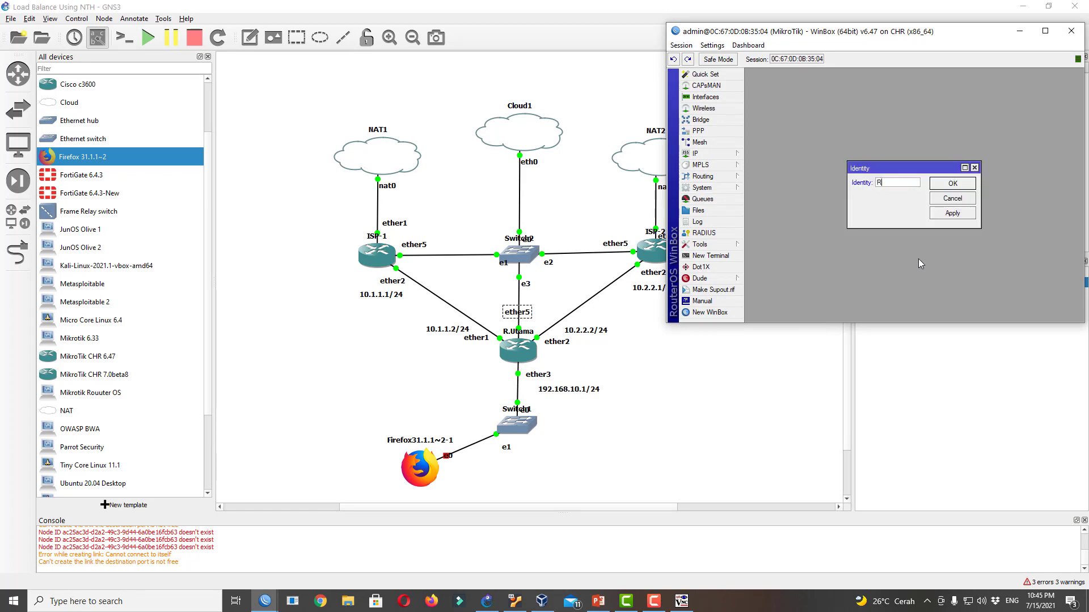
type(".Utama")
left_click(952, 183)
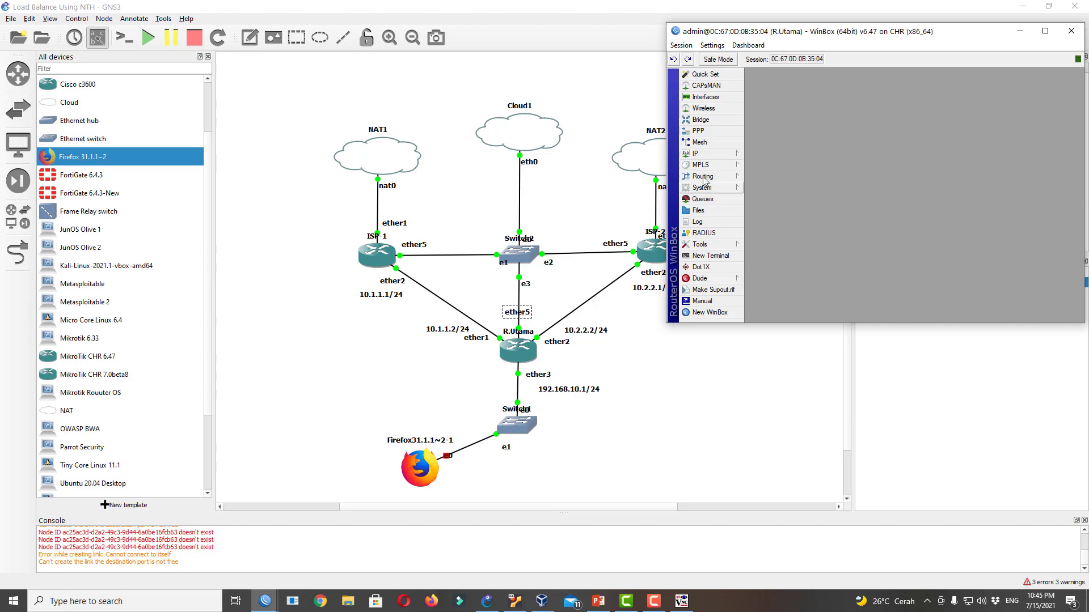
Remove the ether1 DHCP client from R.Utama
left_click(713, 153)
left_click(788, 177)
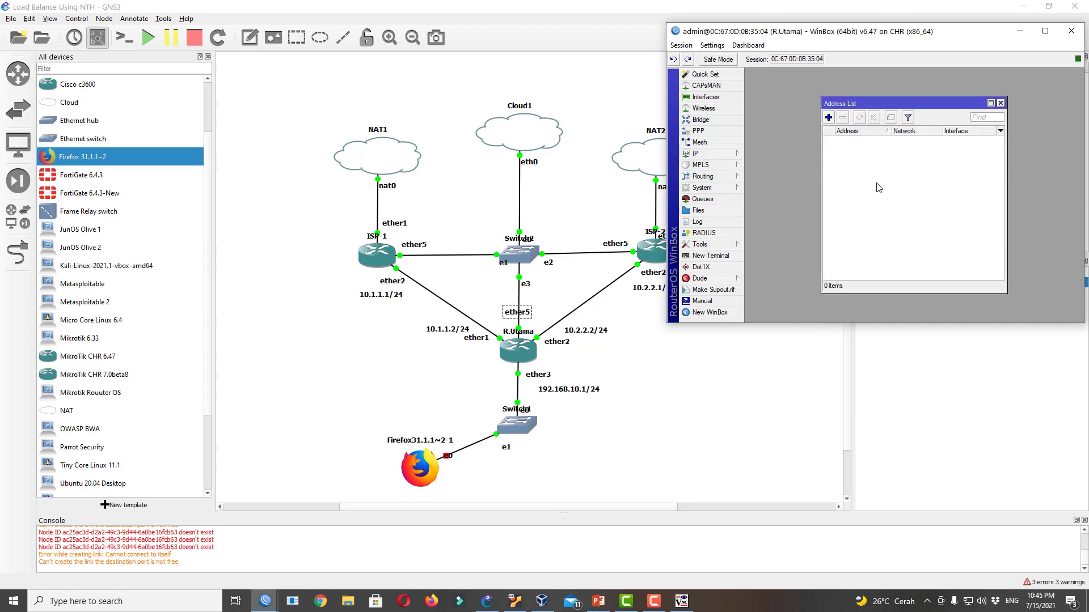
left_click(828, 118)
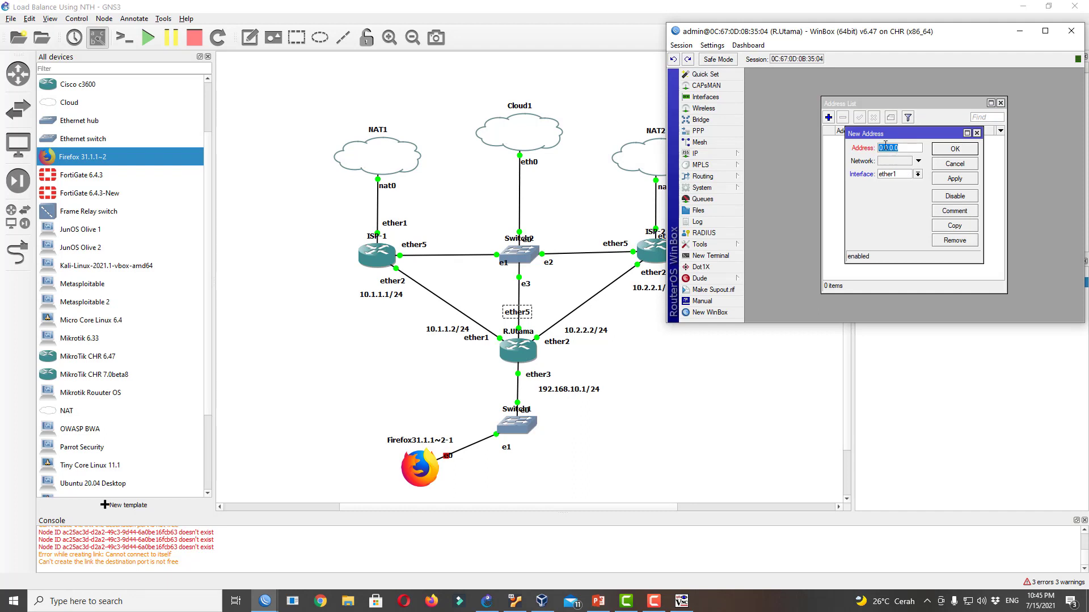
left_click(954, 164)
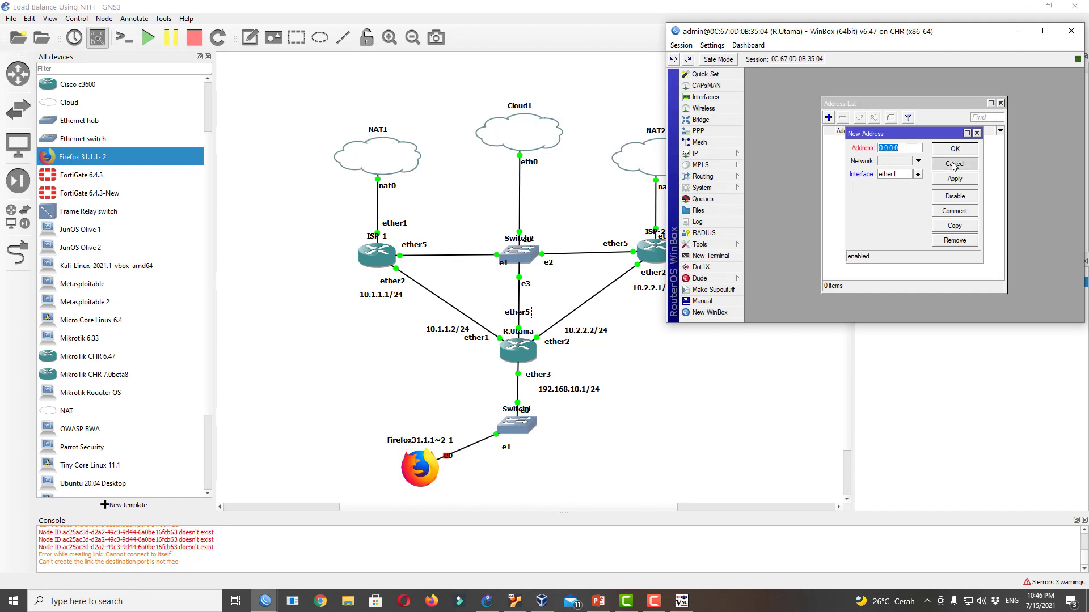
left_click(718, 154)
left_click(779, 199)
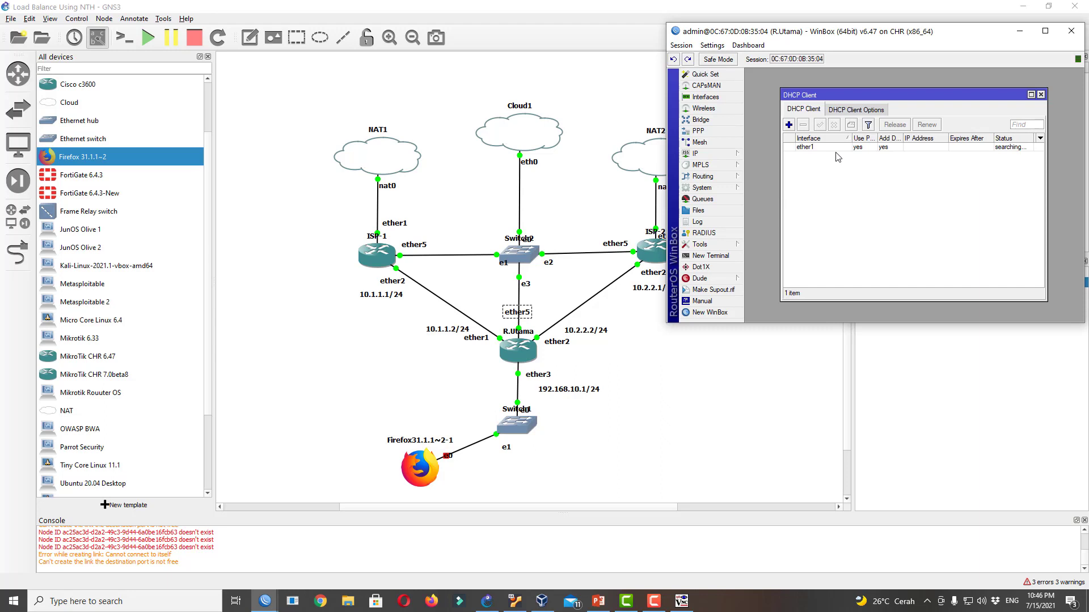
left_click(825, 149)
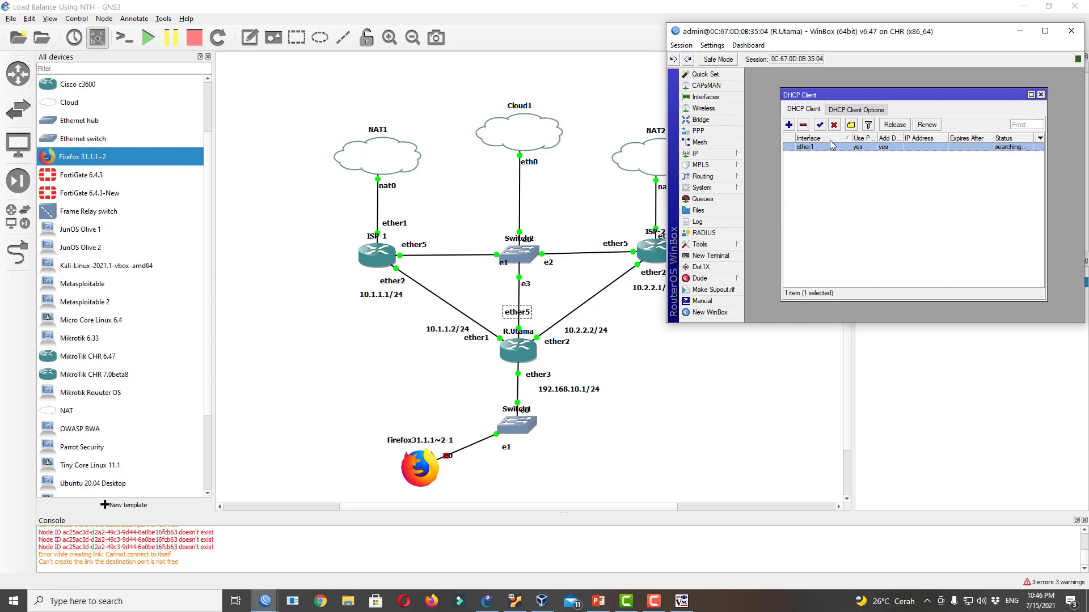
left_click(803, 125)
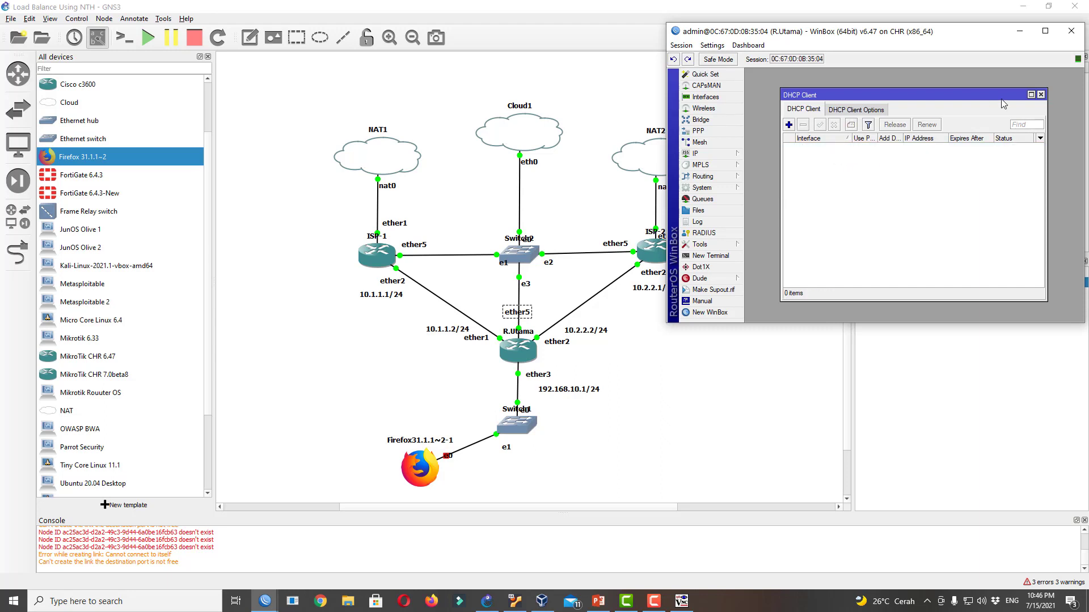
left_click(1040, 95)
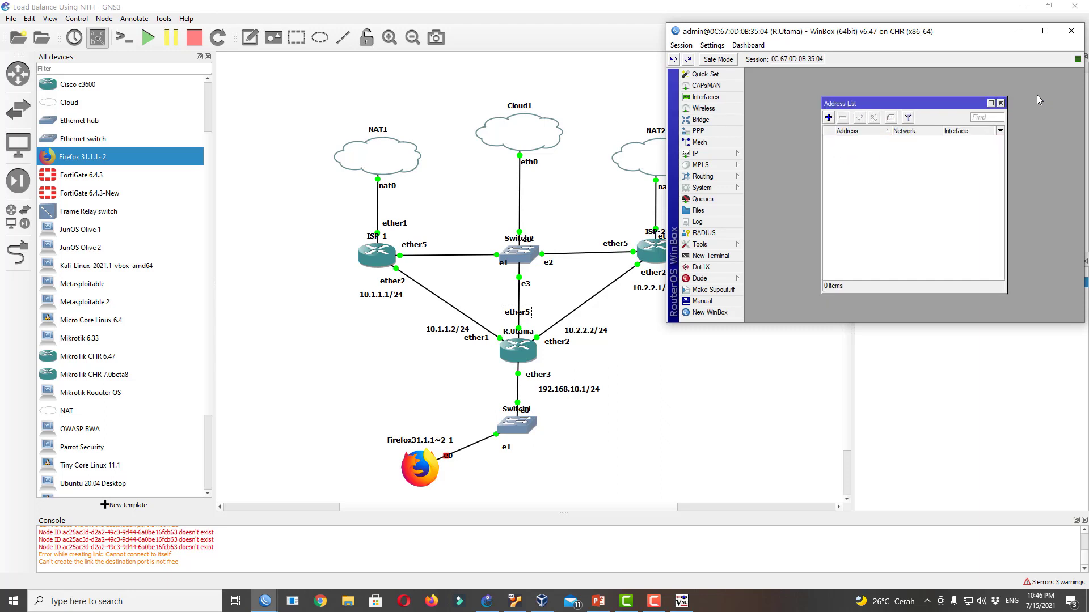
Add addresses 10.1.1.2/24 on ether1 and 10.2.2.2/24 on ether2
left_click(828, 117)
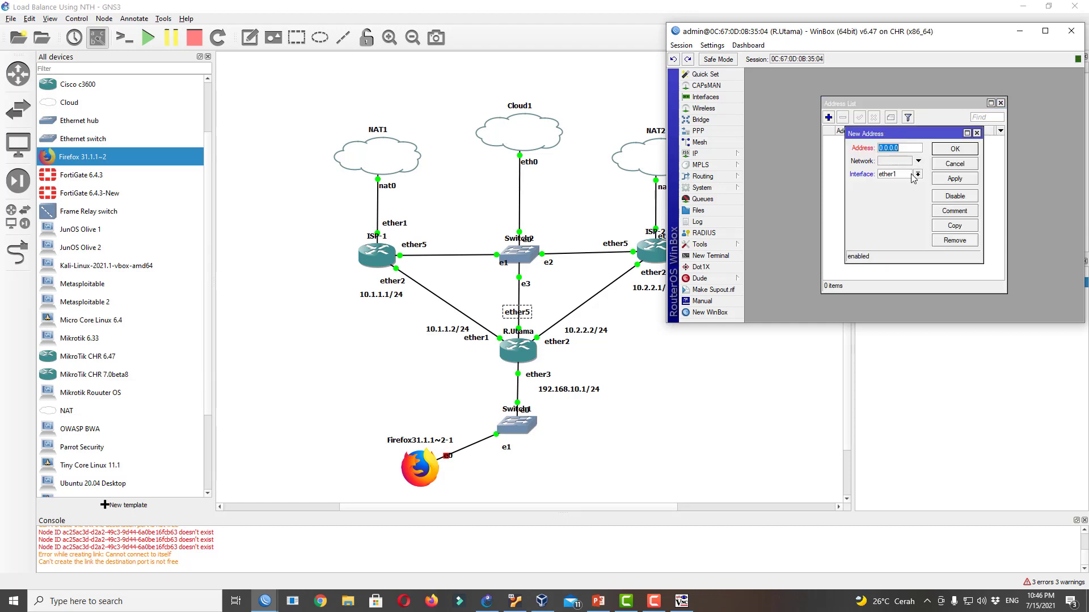
type("10")
left_click(955, 148)
left_click(828, 119)
left_click(897, 175)
left_click(892, 180)
left_click(905, 148)
type("1")
left_click(955, 150)
left_click(1001, 102)
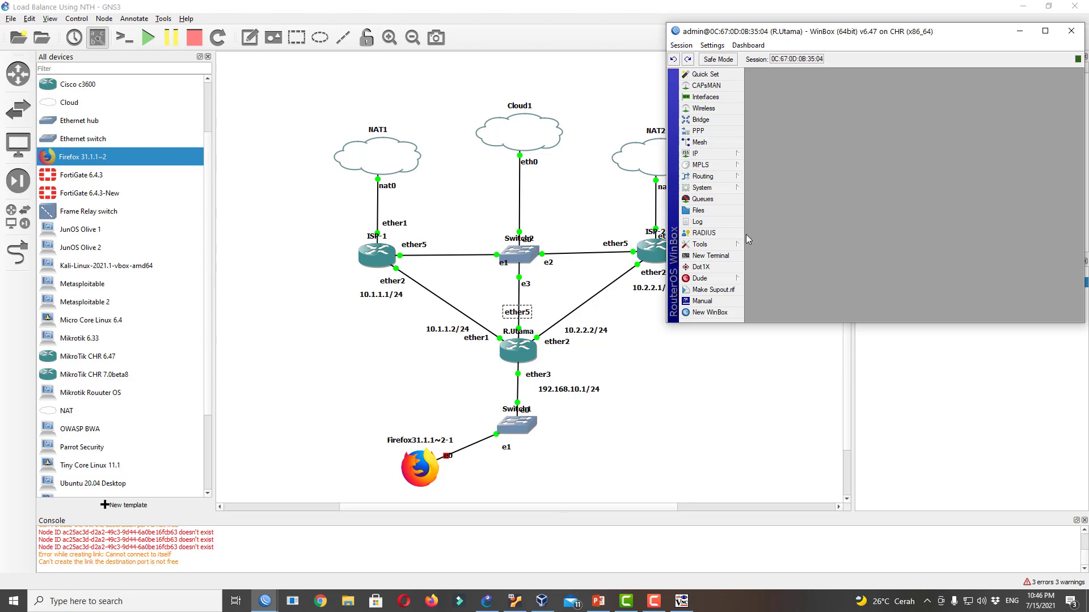
From R.Utama's terminal, ping 10.1.1.1 and 10.2.2.2 successfully while 8.8.8.8 reports no route
left_click(710, 256)
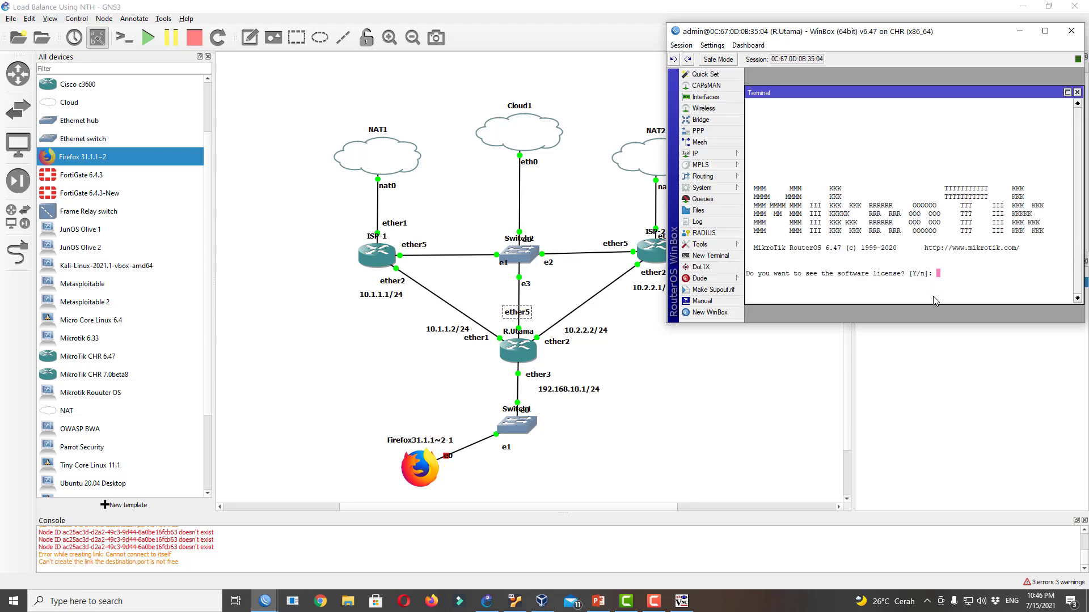
type("n")
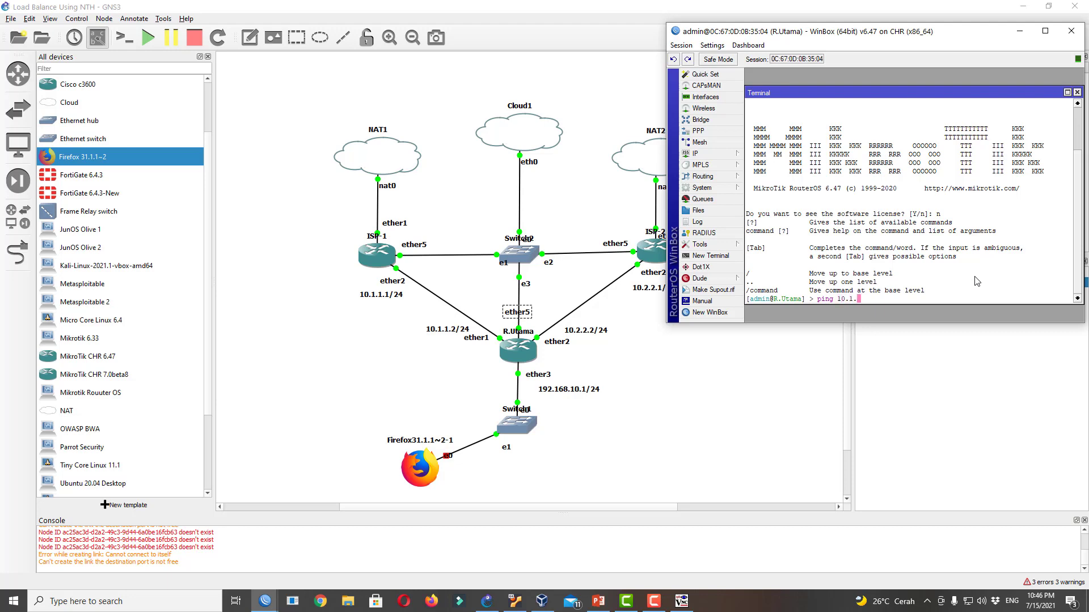
key("Return")
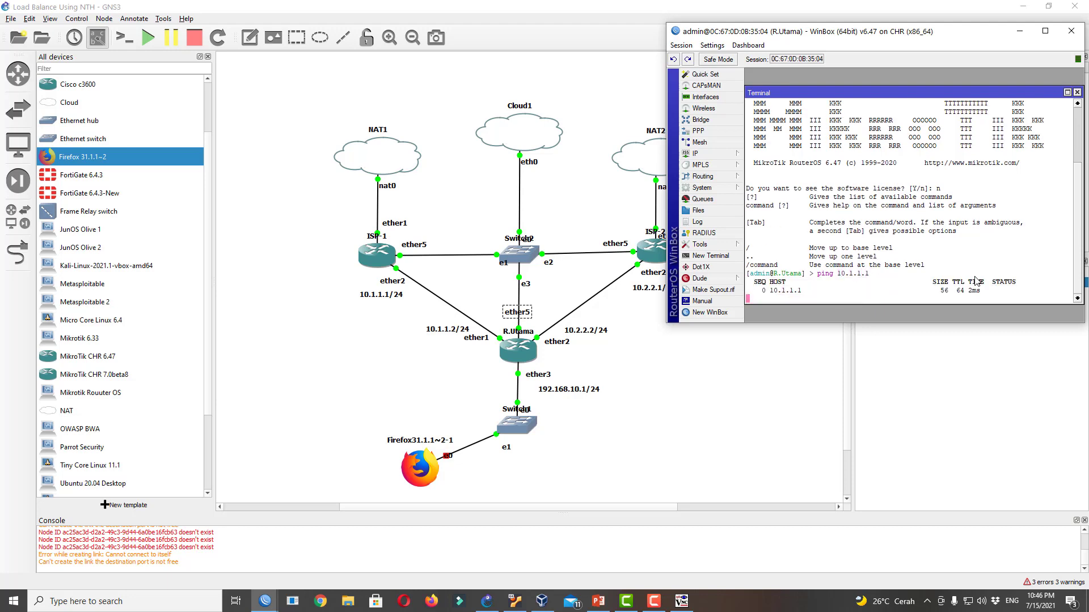
key("ctrl+c")
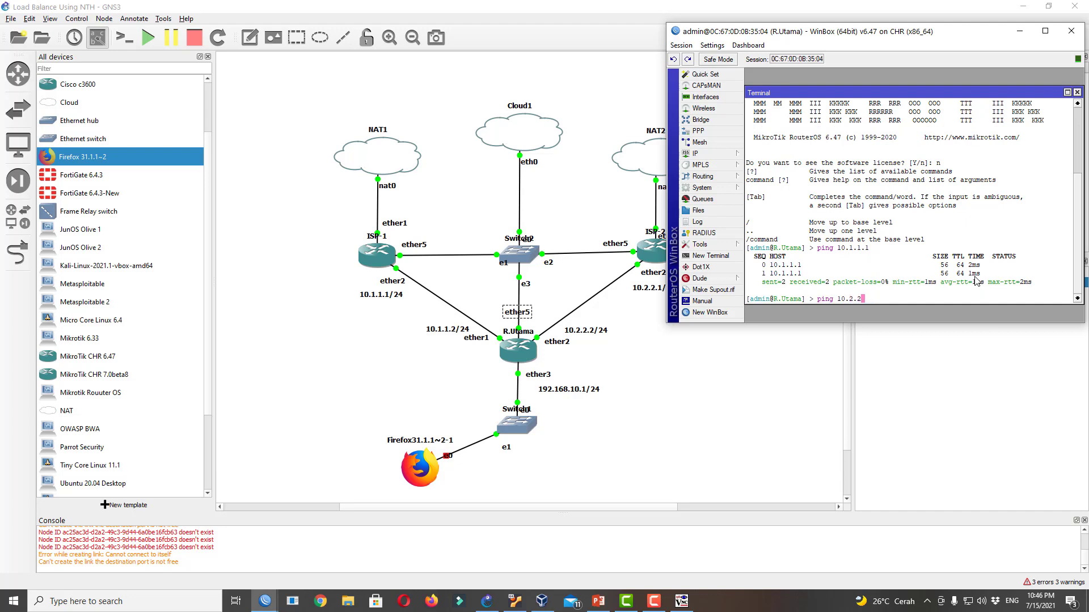
key("Return")
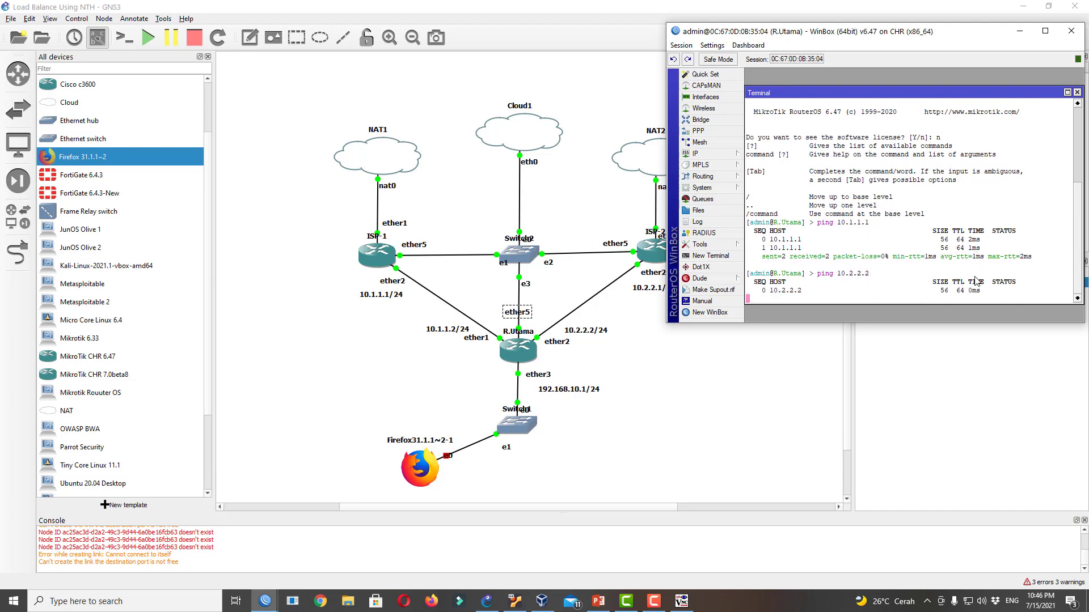
key("ctrl+c")
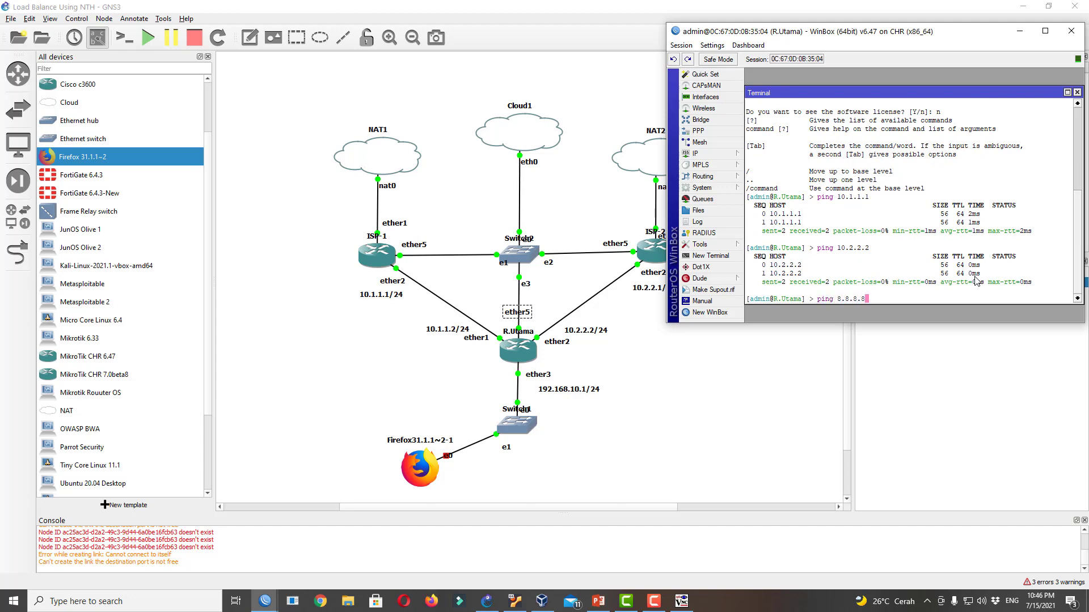
key("Return")
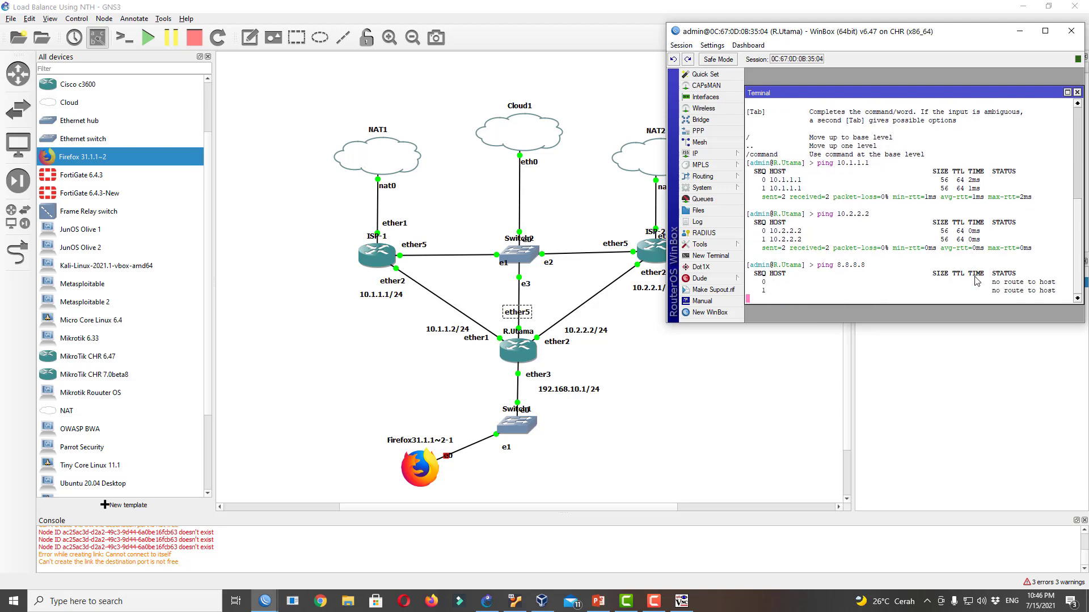
key("ctrl+c")
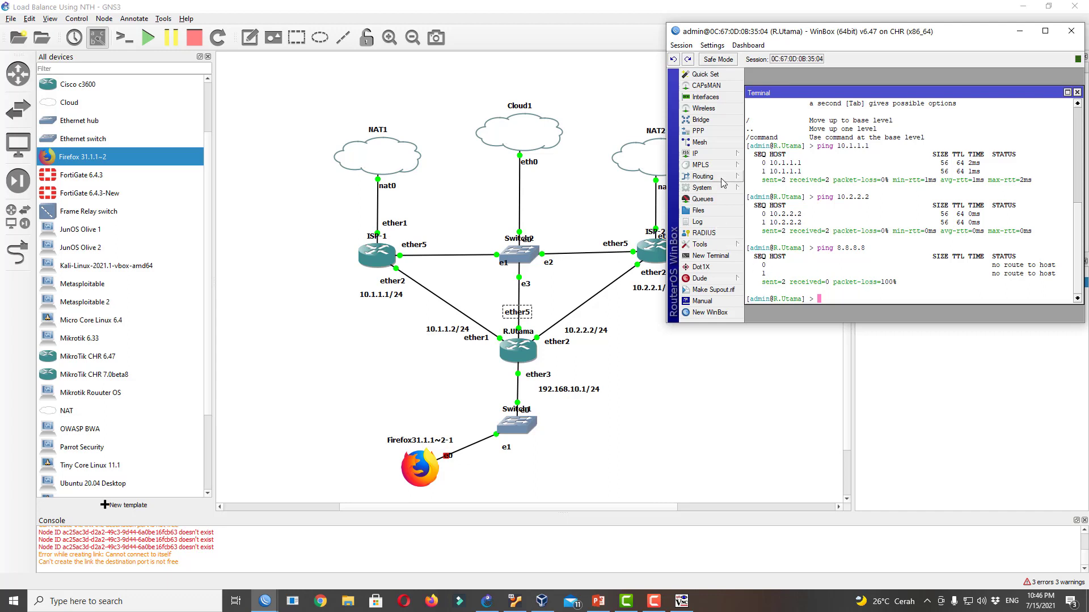
Add a default route 0.0.0.0/0 via gateway 10.1.1.1 in R.Utama's route list
left_click(740, 154)
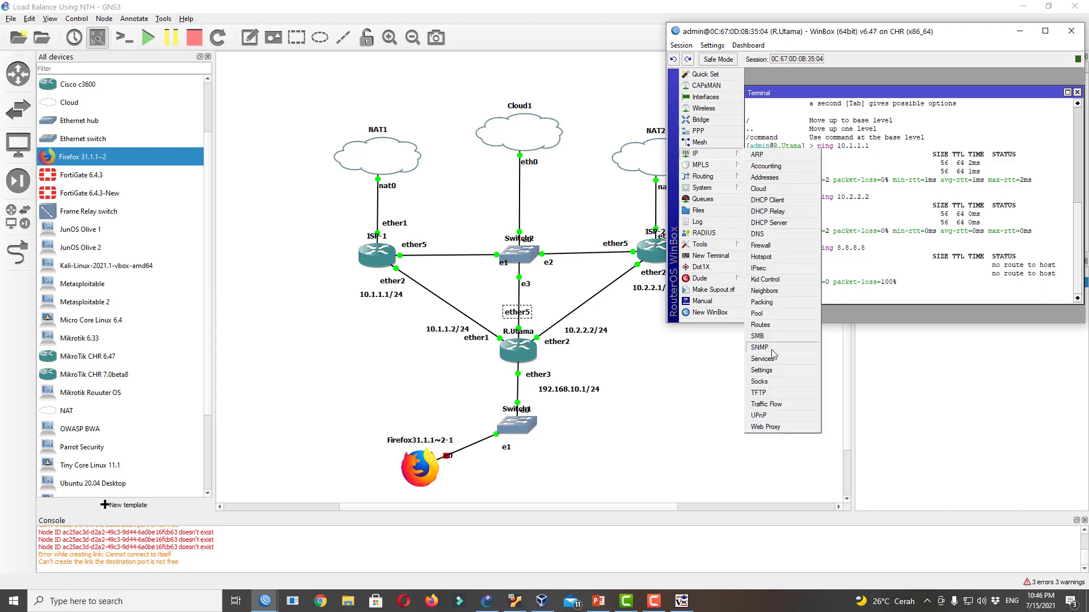
left_click(761, 325)
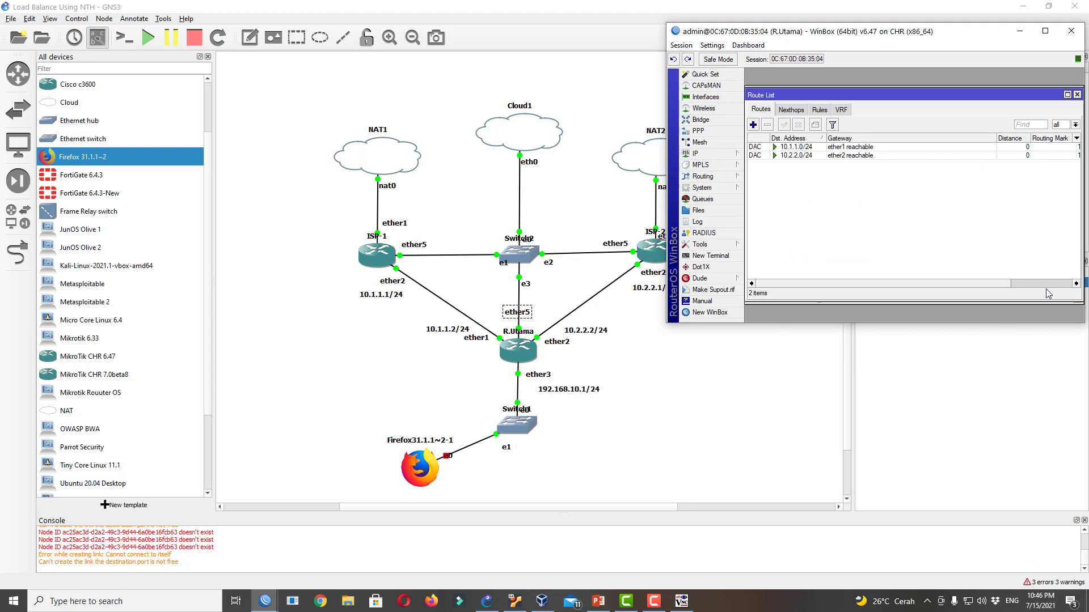
left_click(753, 124)
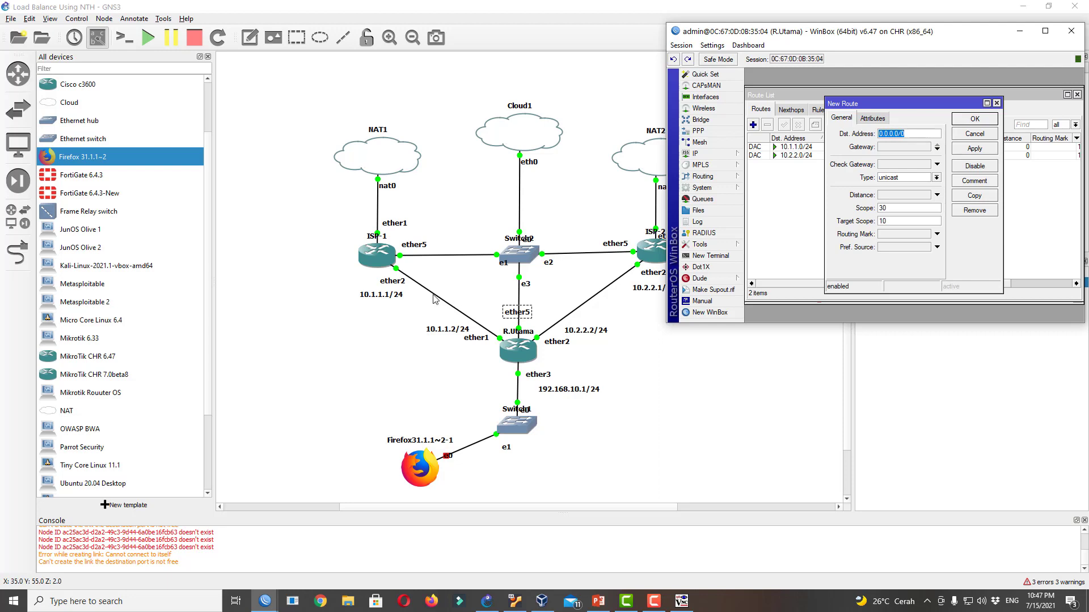
left_click(937, 148)
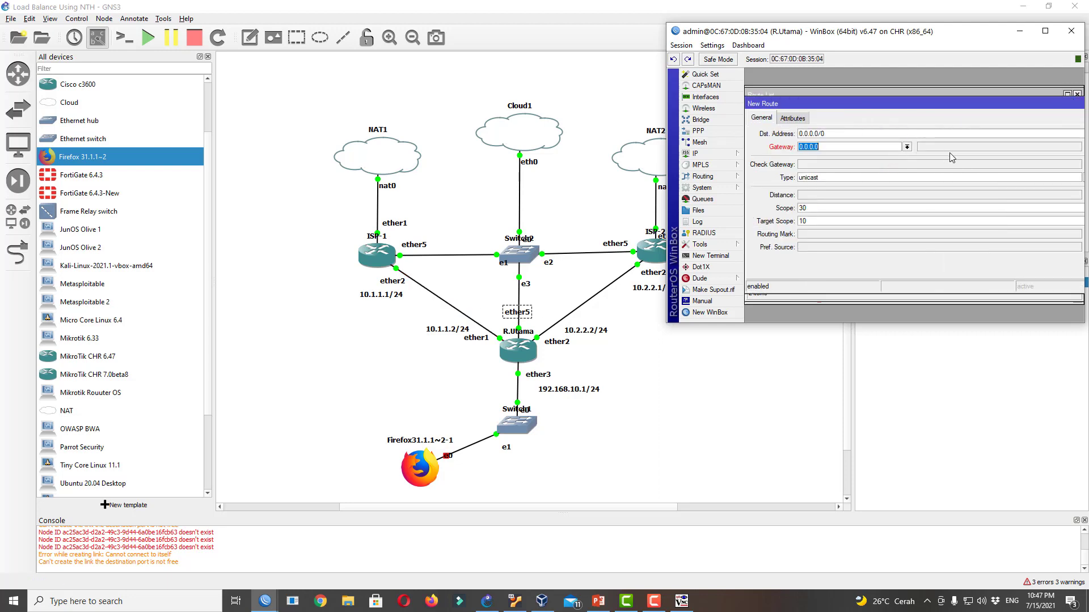
type("1.")
type(".1")
key("Return")
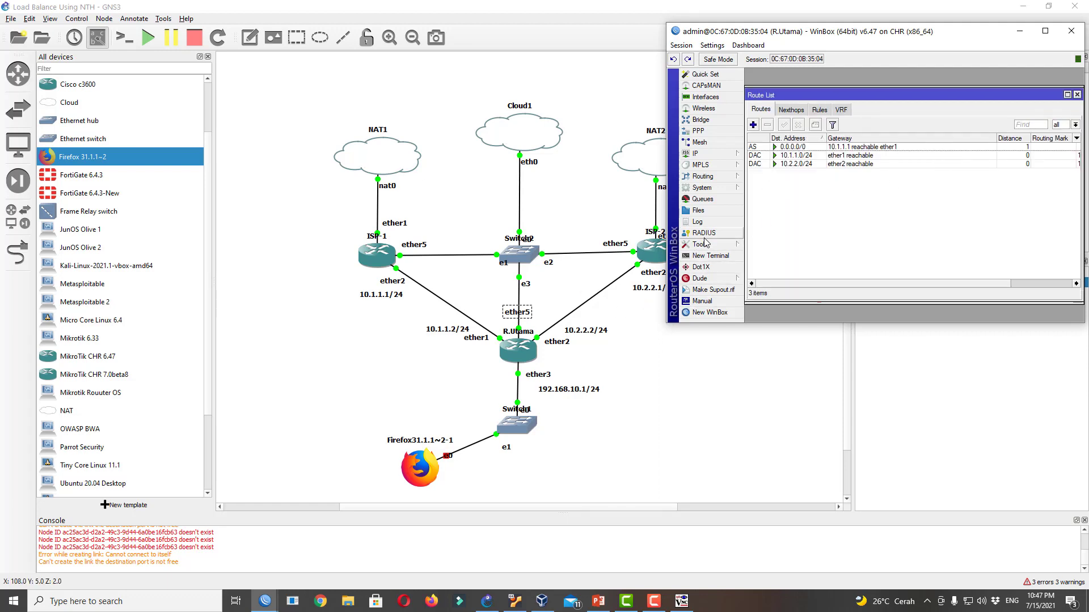
Ping 8.8.8.8 successfully from R.Utama's terminal, then run traceroute google.com
left_click(710, 256)
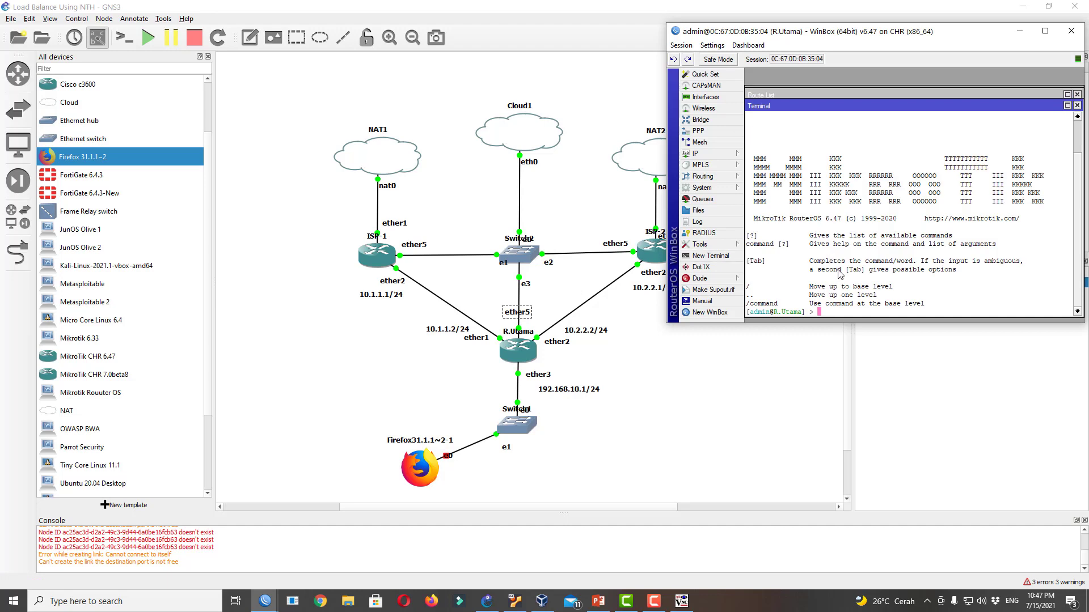
key("ctrl+v")
key("Return")
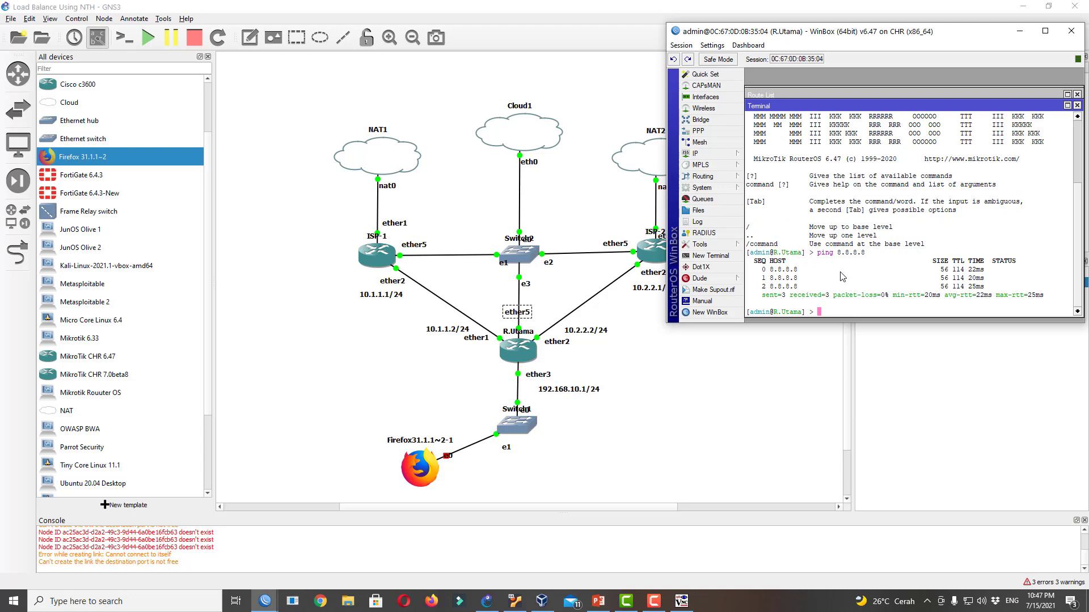
type("interface")
key("BackSpace")
key("BackSpace")
key("BackSpace")
key("BackSpace")
key("BackSpace")
key("BackSpace")
key("BackSpace")
key("BackSpace")
key("BackSpace")
type("tracerout")
left_click(700, 244)
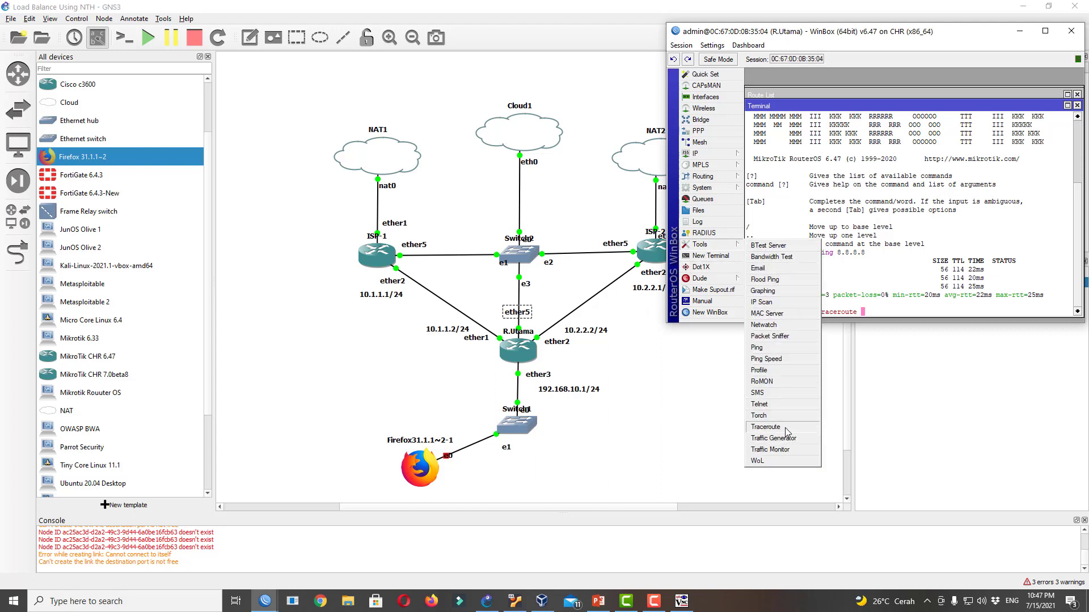
left_click(872, 313)
type("traceroute ")
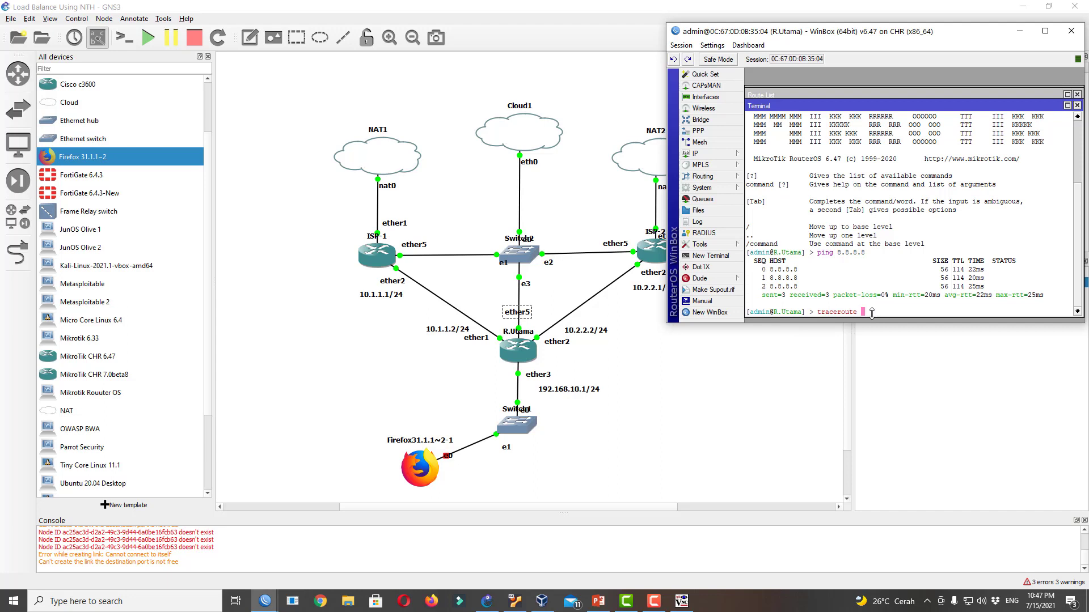
type("google.com")
key("Return")
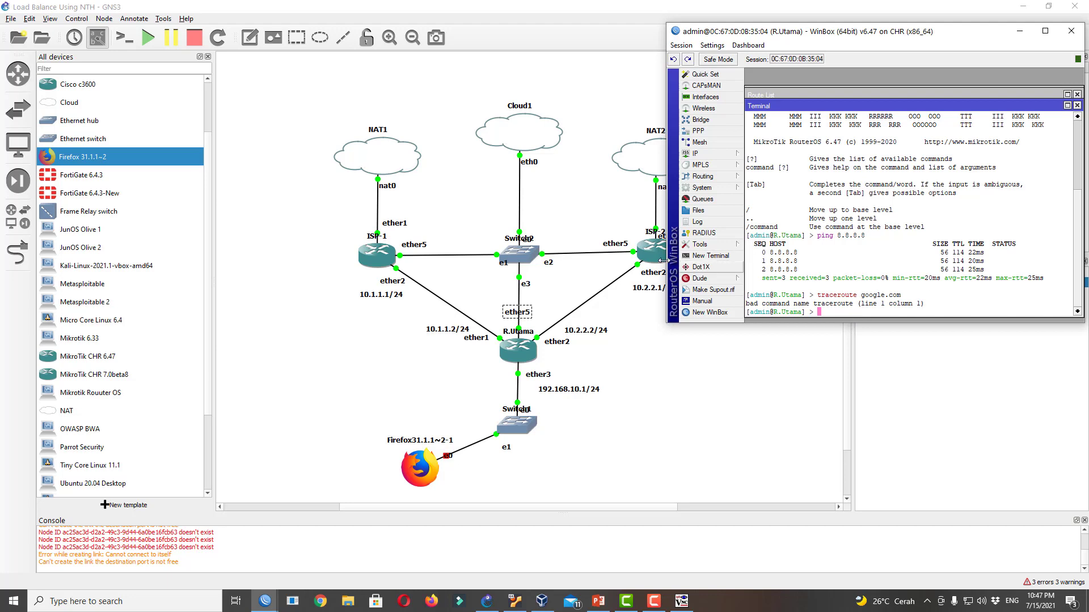
Trace the route to 8.8.8.8 with the Traceroute tool, first hop 10.1.1.1
left_click(723, 243)
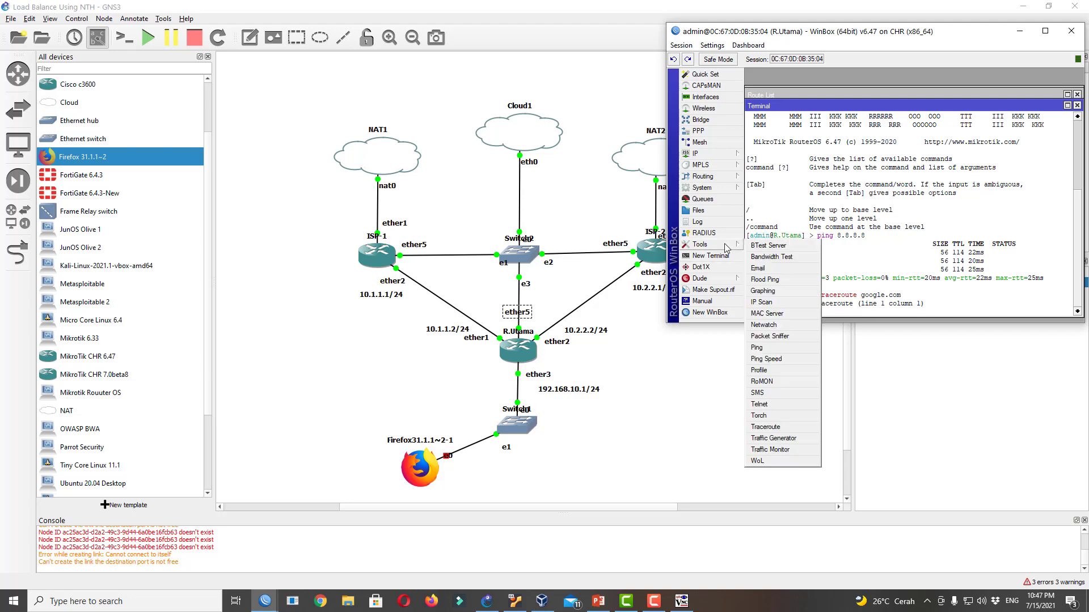
left_click(793, 427)
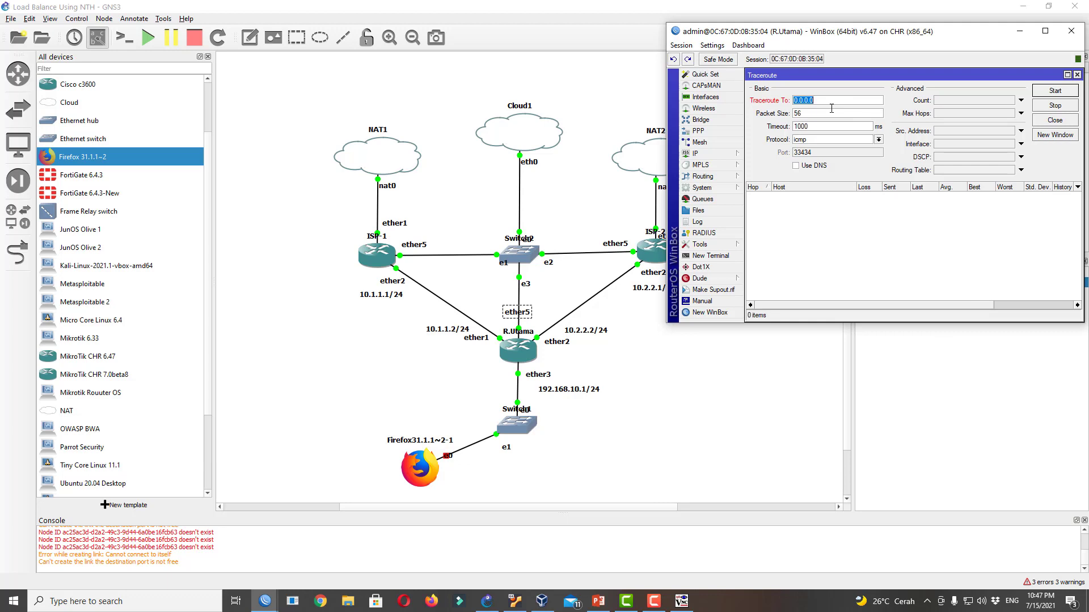
type("8.8.8.8")
left_click(1053, 92)
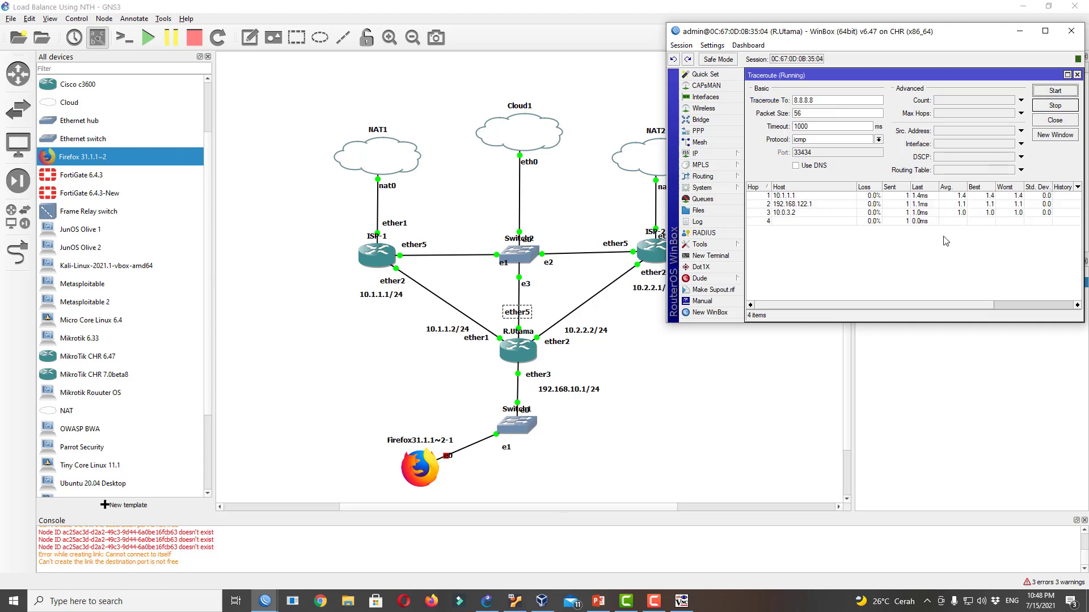
left_click(804, 199)
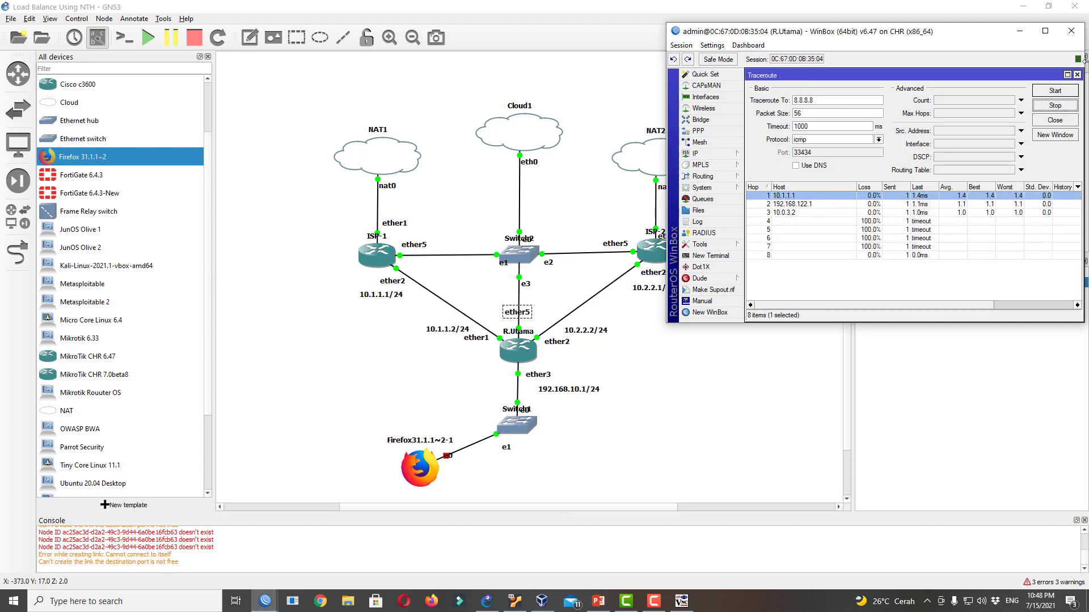
Add a second default route via 10.2.2.1, then delete it, keeping the 10.1.1.1 route
left_click(1077, 75)
left_click(1076, 106)
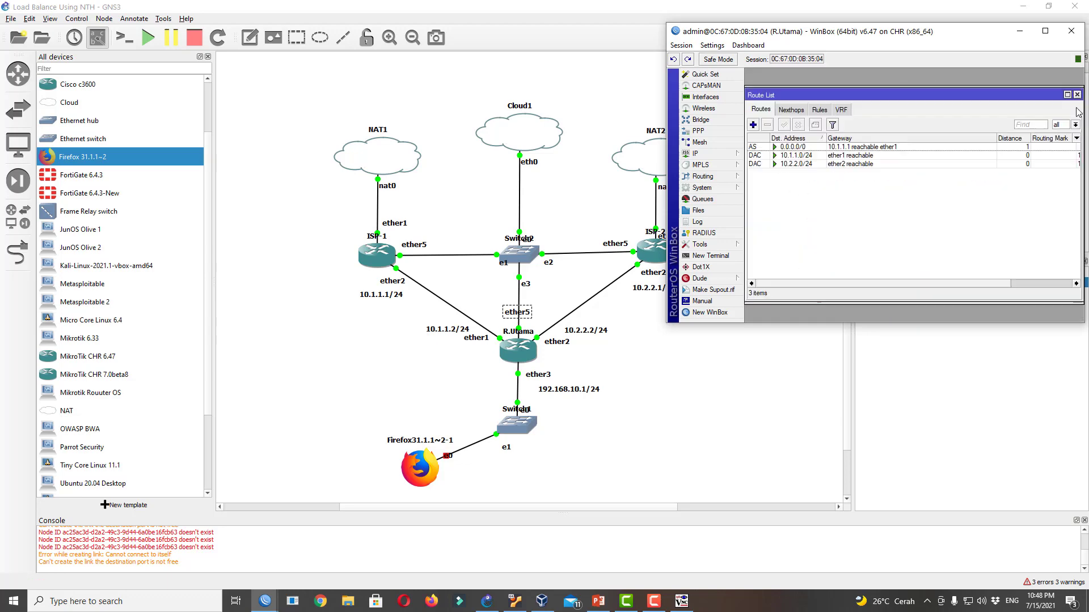
left_click(753, 138)
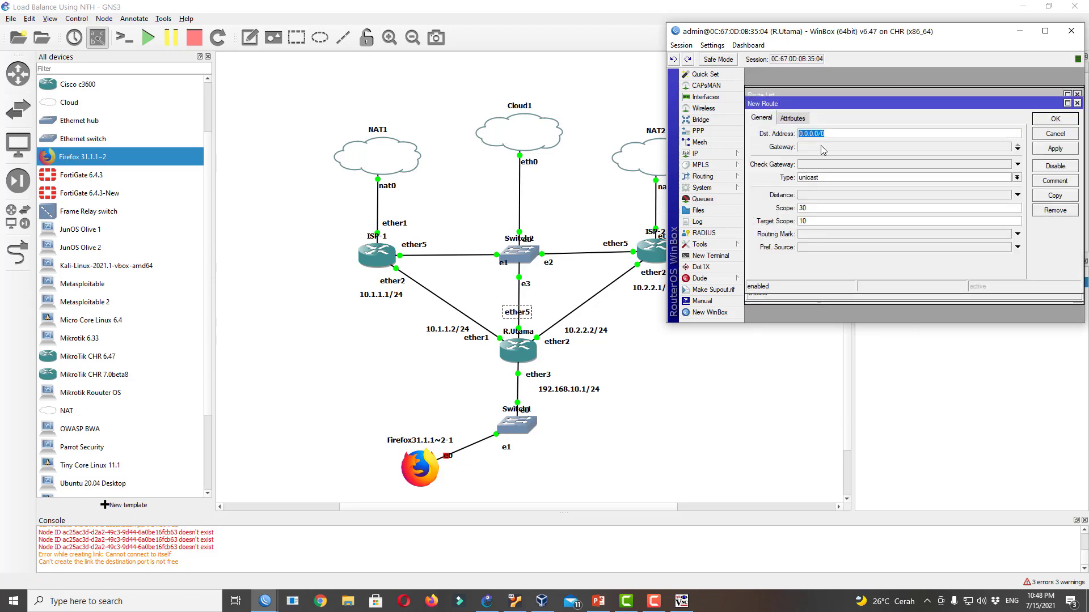
left_click(822, 148)
type("10.2.2.1")
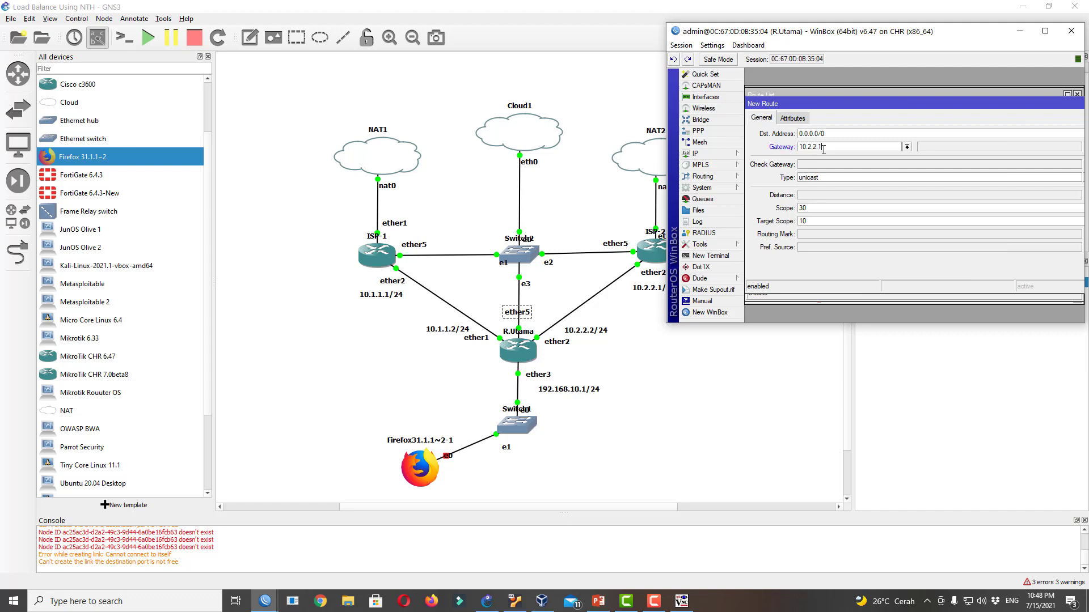
key("Return")
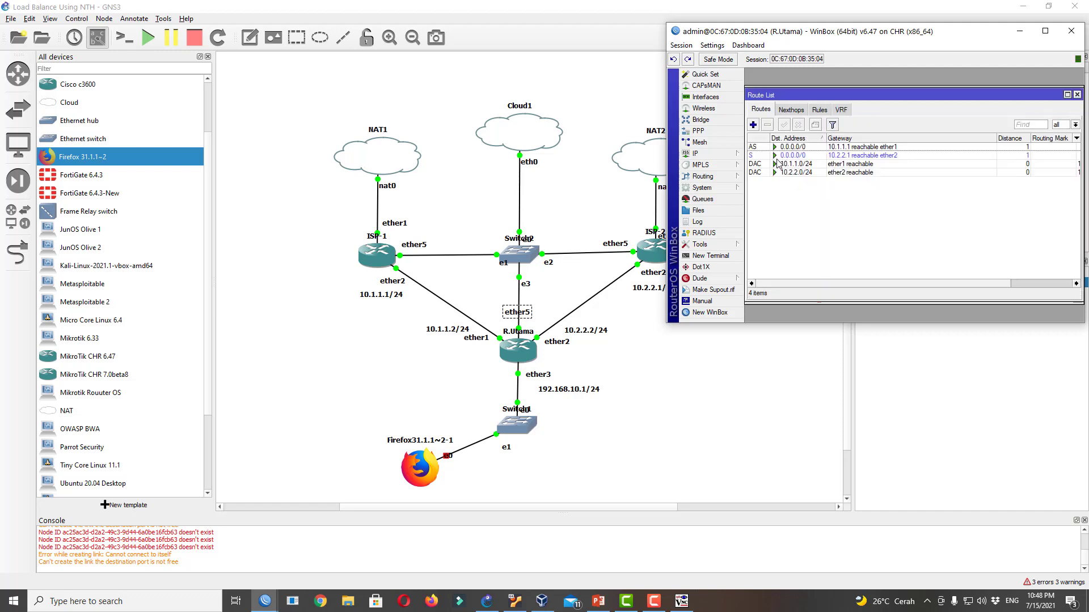
left_click(758, 157)
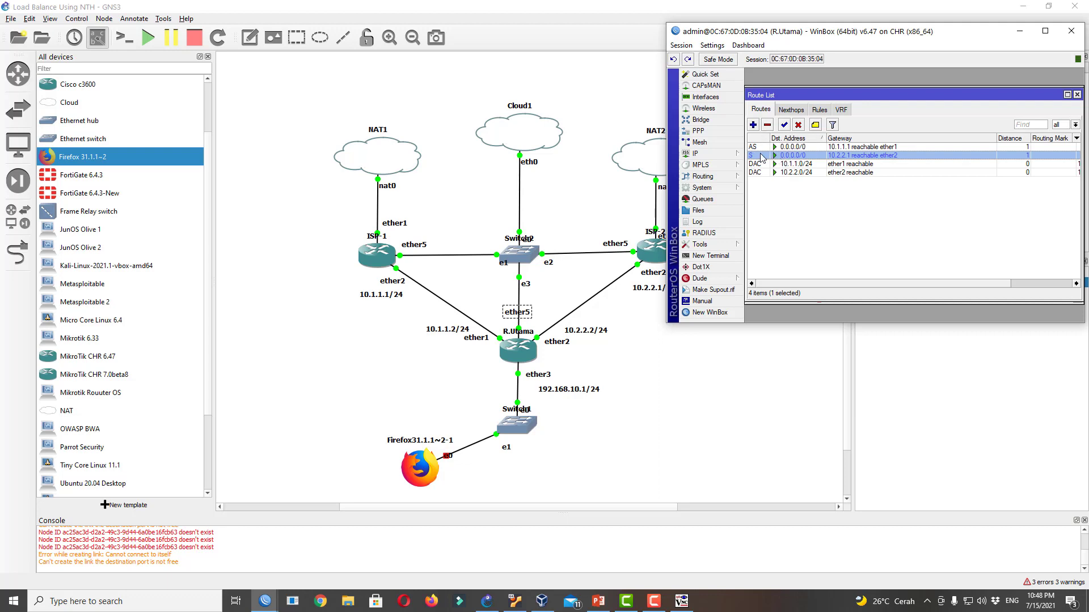
left_click(767, 125)
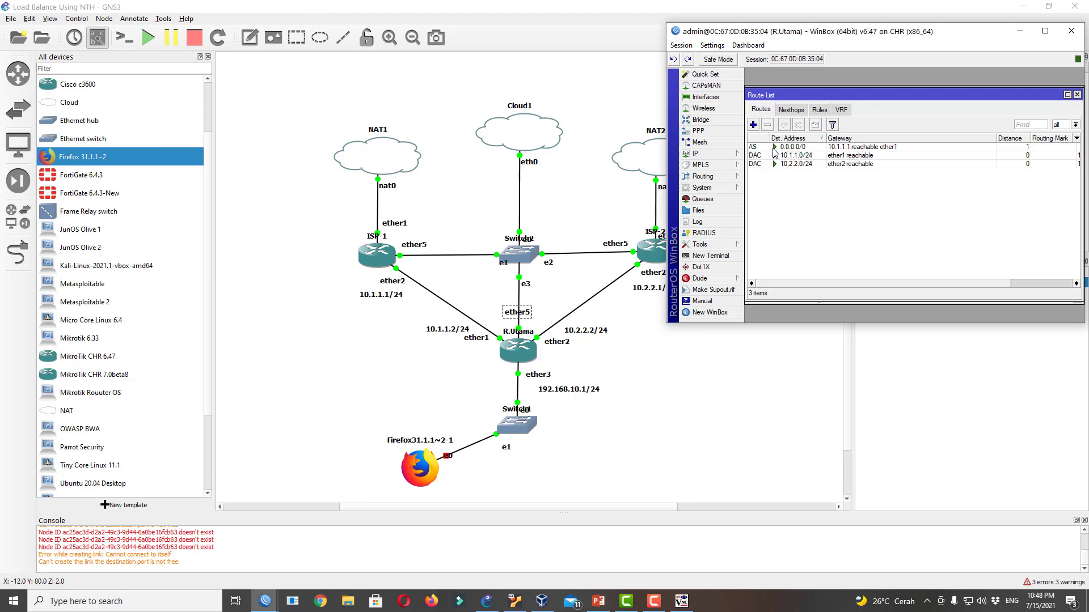
left_click(774, 149)
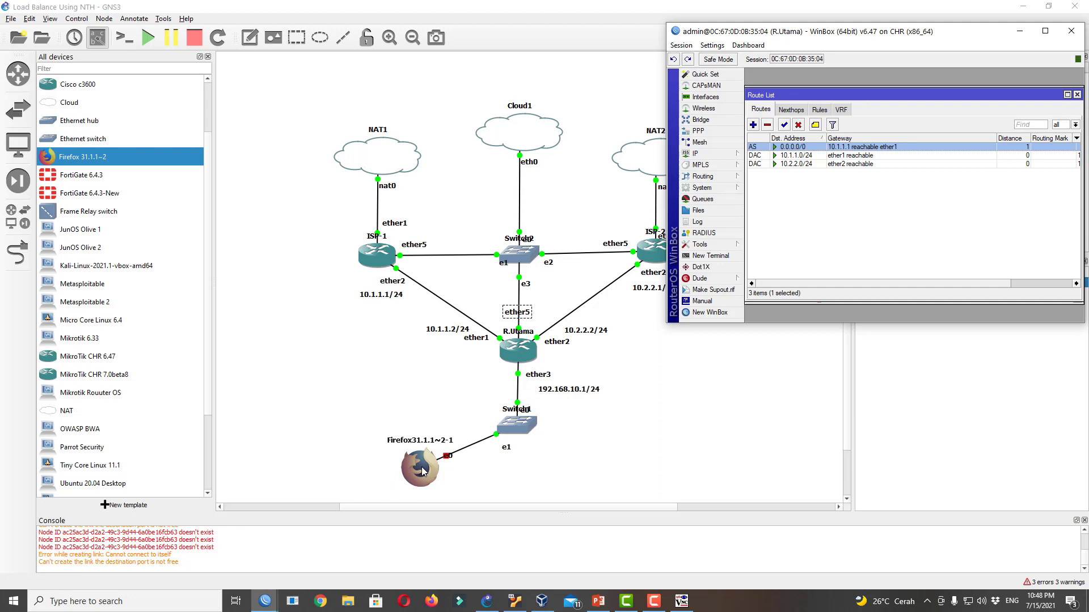
left_click(1077, 94)
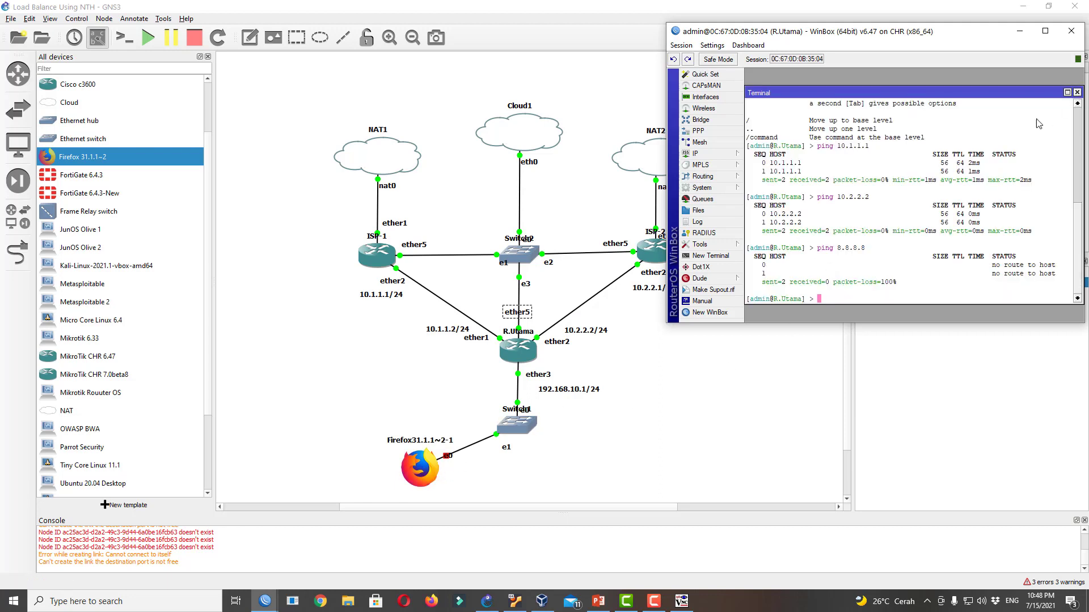
Add 192.168.10.1/24 on ether3 to R.Utama's IP address list
left_click(1076, 92)
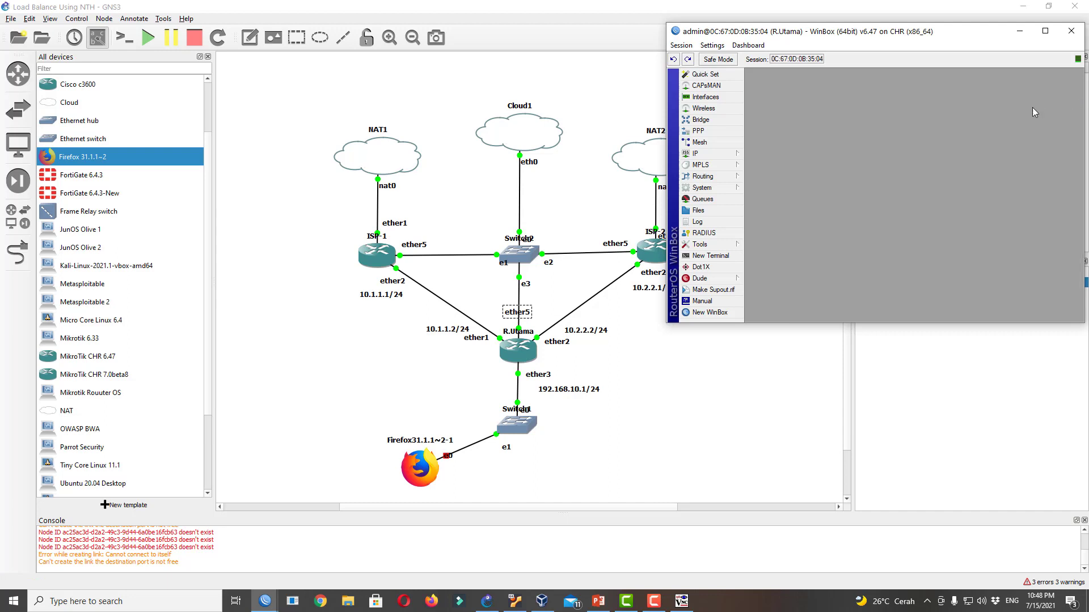
left_click(724, 160)
left_click(764, 180)
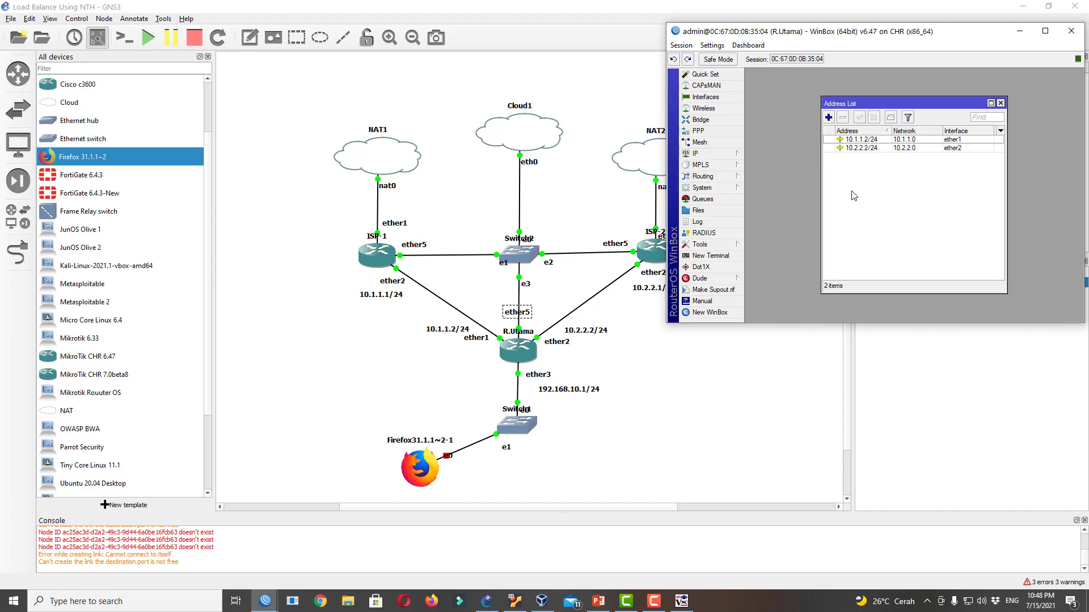
left_click(828, 119)
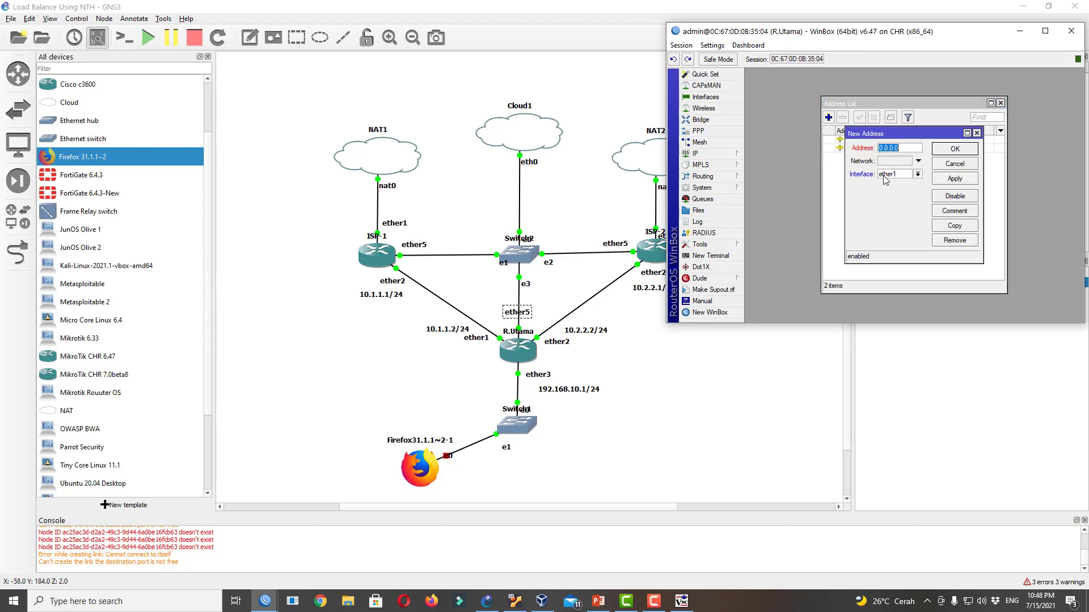
left_click(888, 176)
left_click(890, 200)
left_click(901, 149)
type("192.168.10.1")
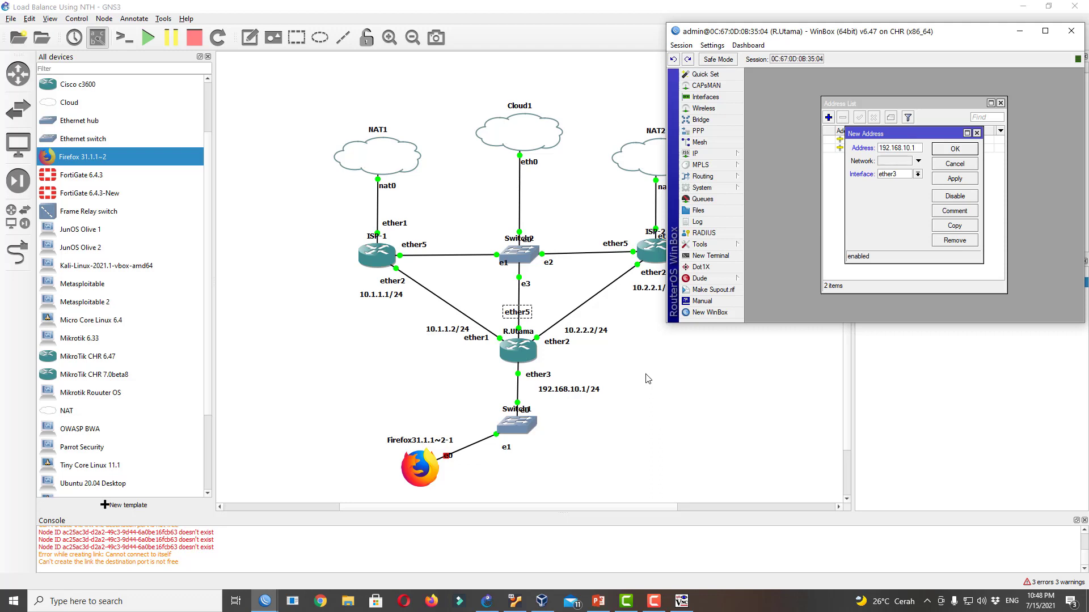
type("/24")
left_click(953, 150)
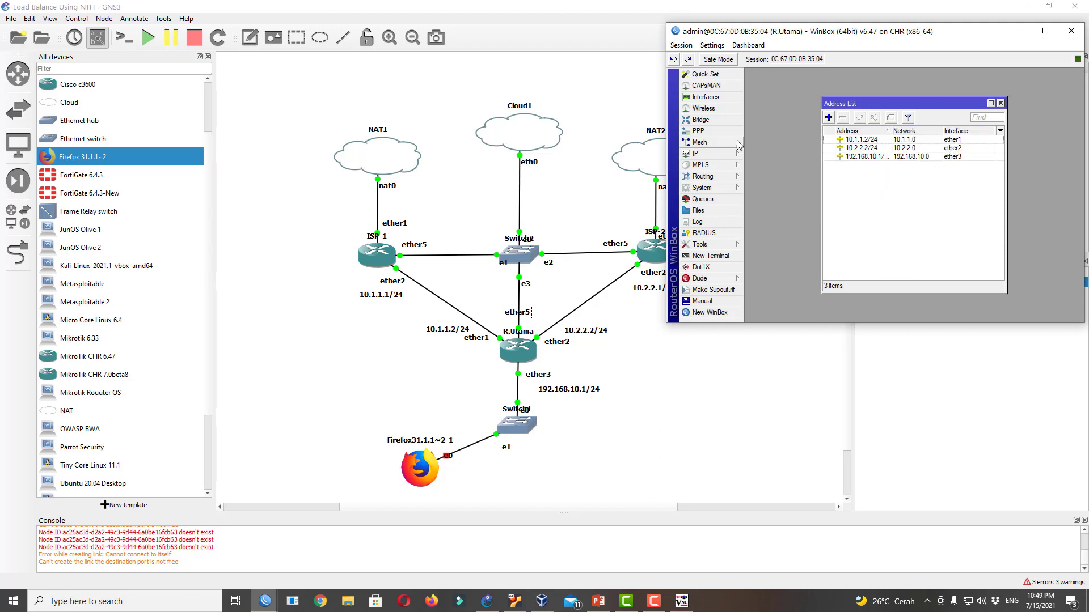
Enable Allow Remote Requests in R.Utama's DNS settings and apply
left_click(722, 152)
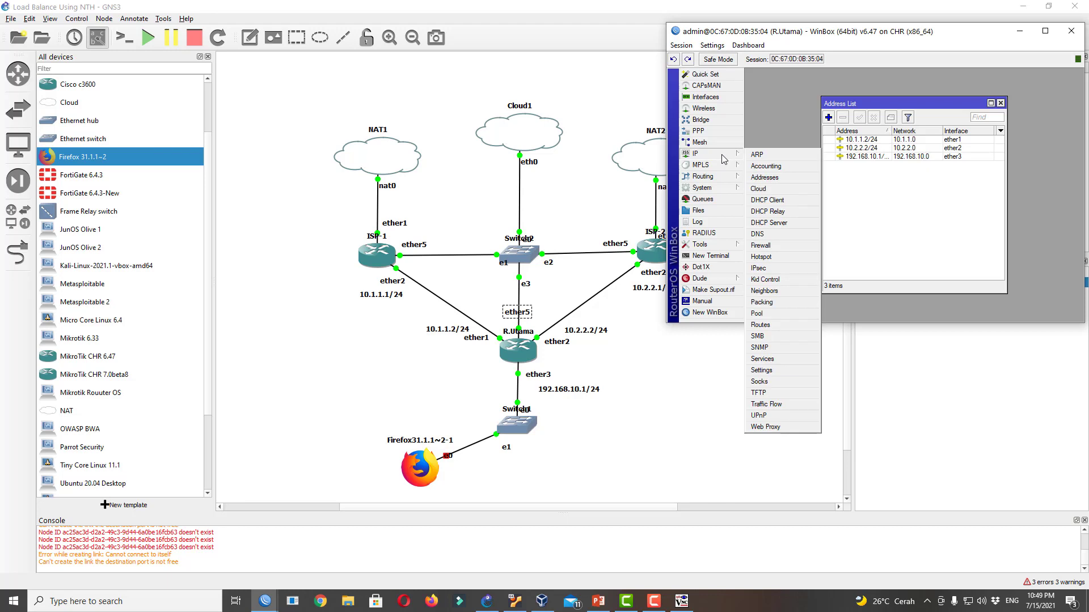
left_click(787, 223)
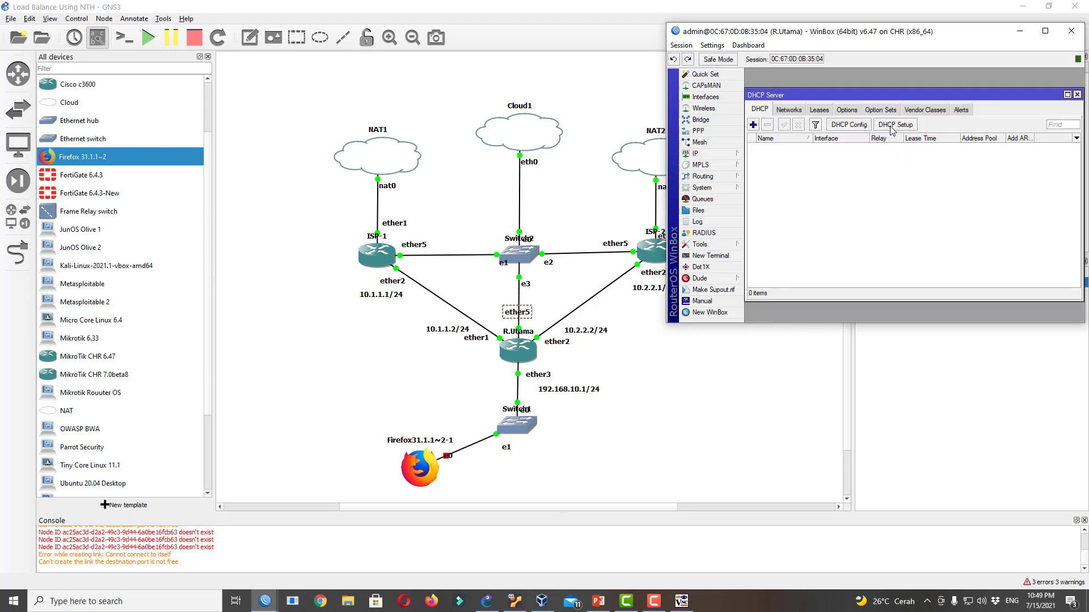
left_click(716, 156)
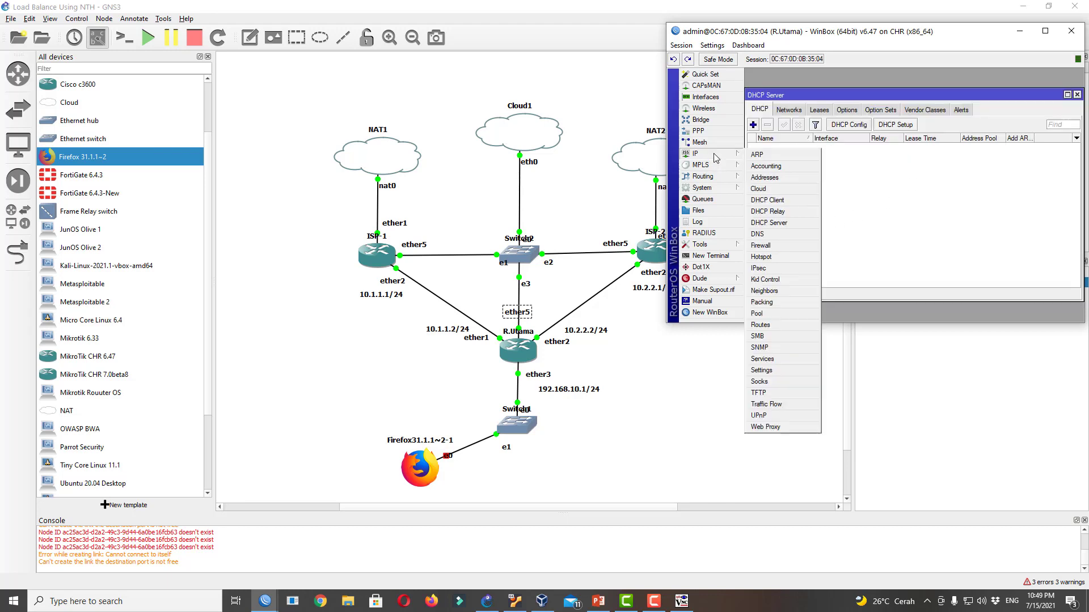
left_click(786, 234)
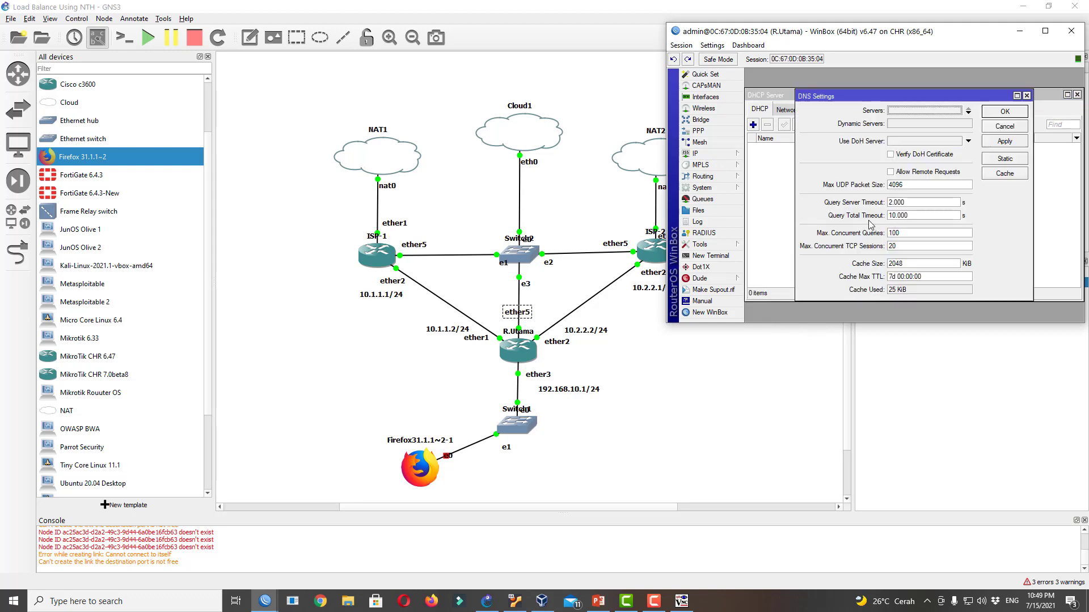
left_click(918, 173)
left_click(938, 125)
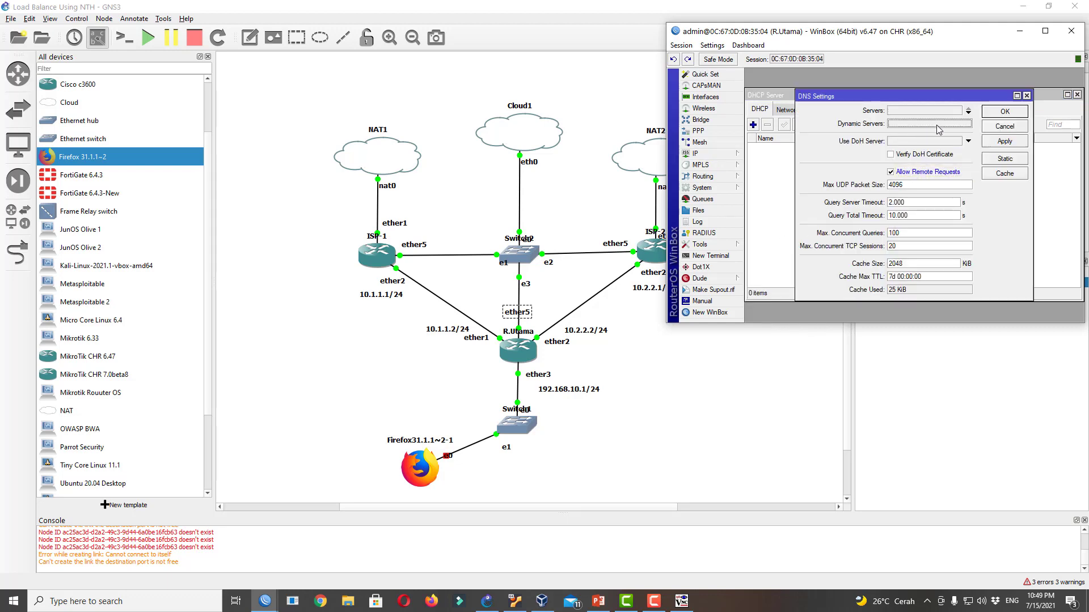
left_click(1005, 141)
left_click(1005, 112)
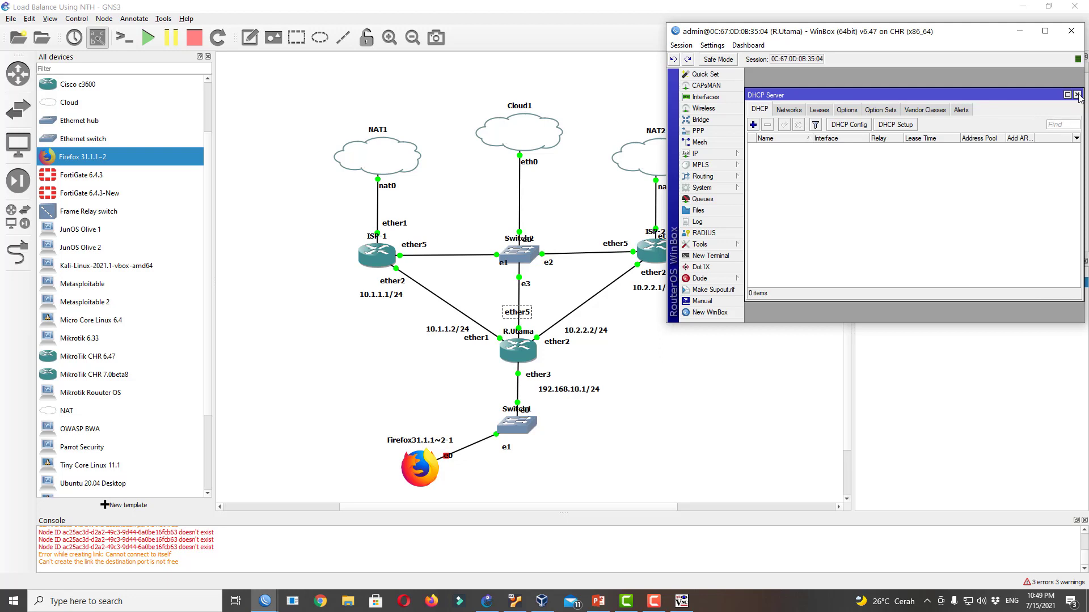
Run DHCP Setup on ether3 with default pool and gateway and DNS 8.8.8.8, then view leases
left_click(893, 124)
left_click(928, 196)
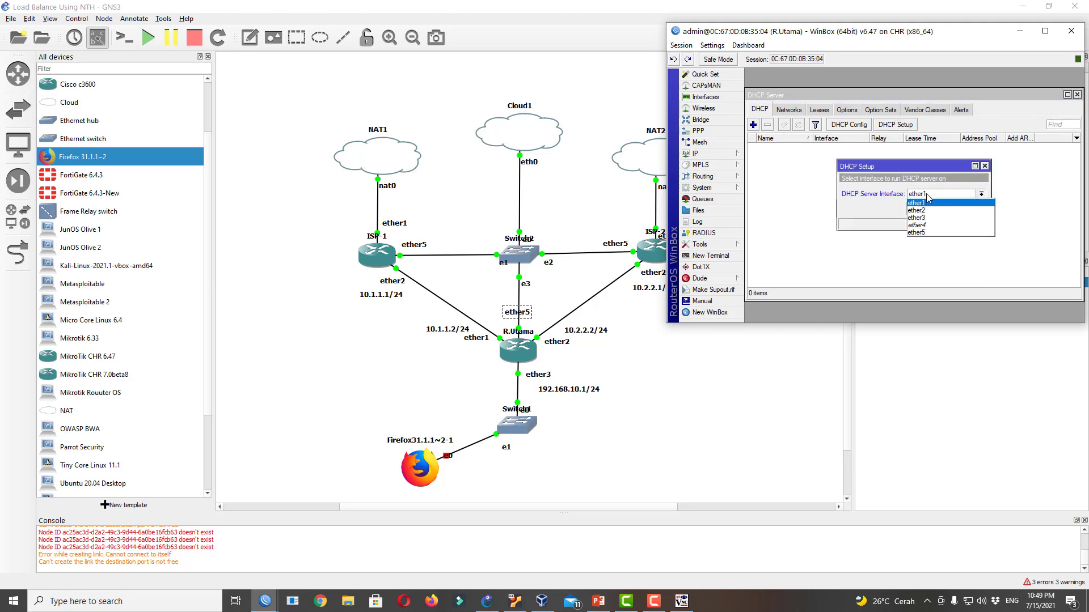
left_click(924, 218)
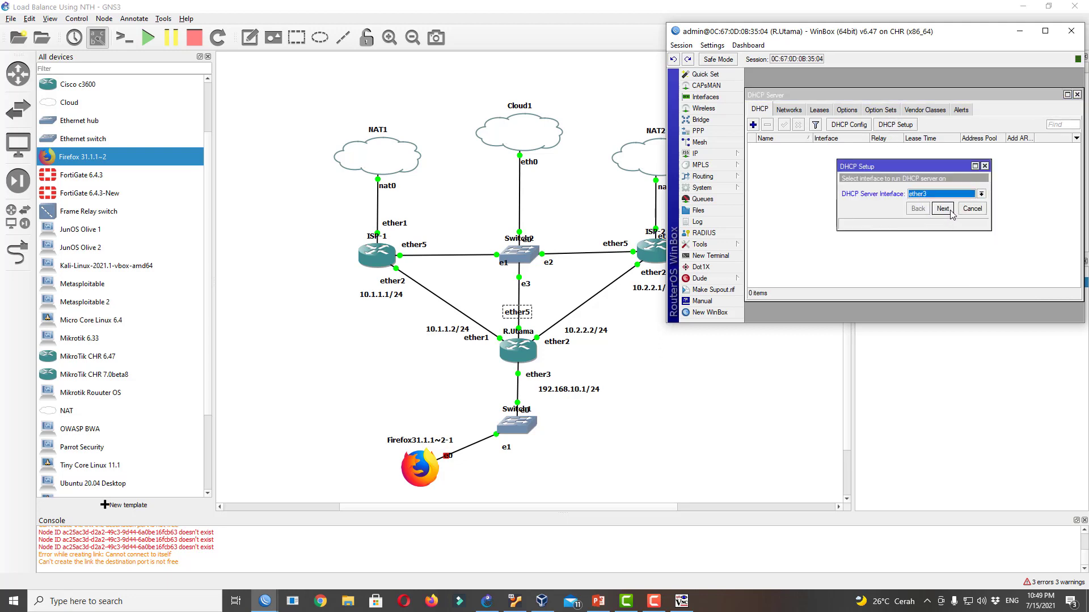
left_click(950, 212)
left_click(947, 211)
left_click(944, 210)
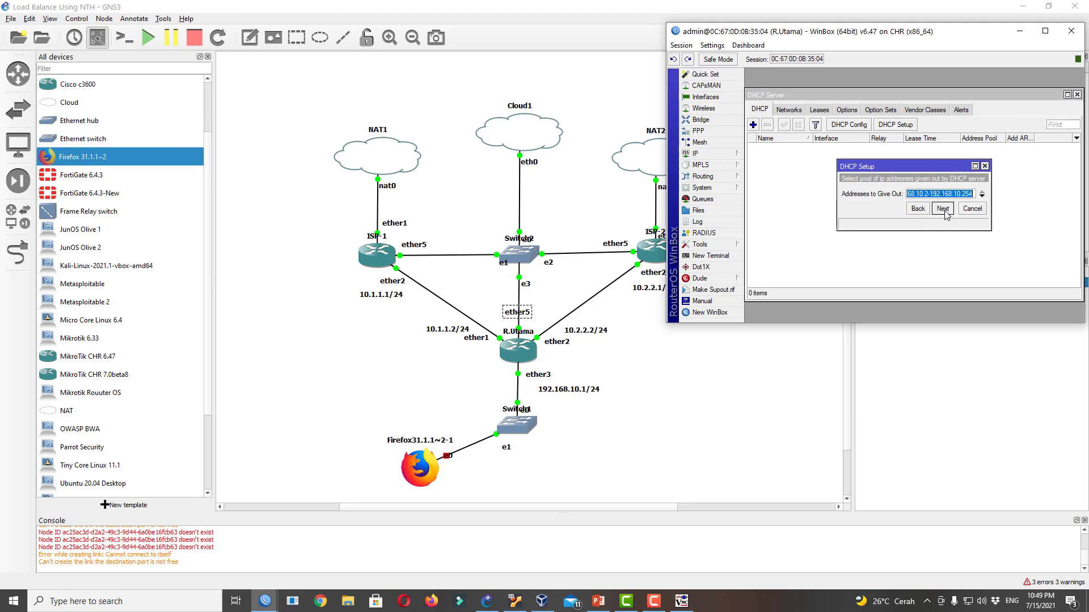
left_click(944, 210)
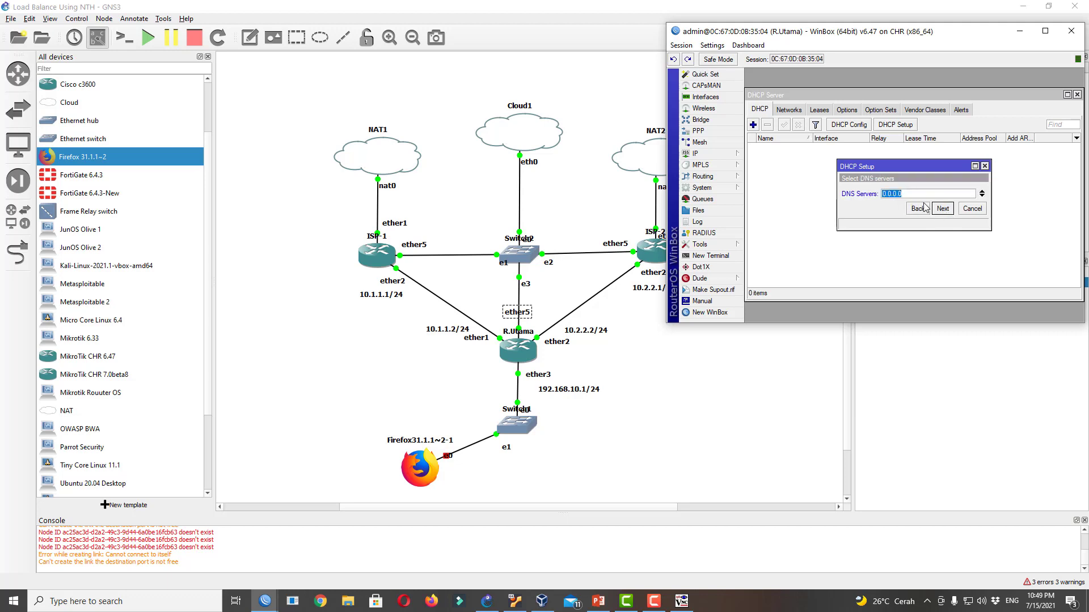
type("8.8.8.8")
left_click(951, 211)
left_click(948, 215)
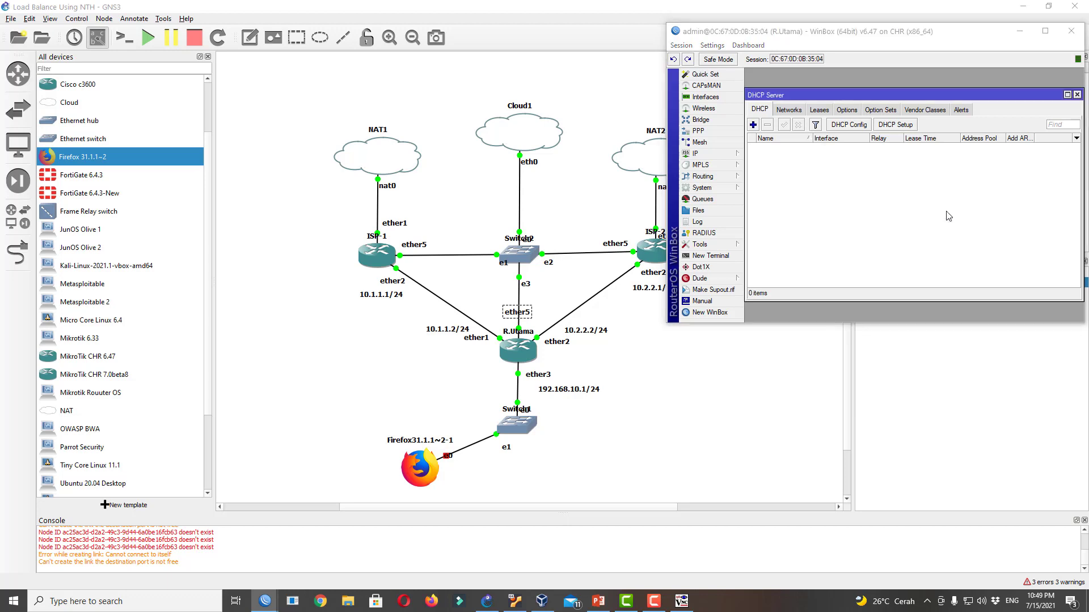
left_click(914, 195)
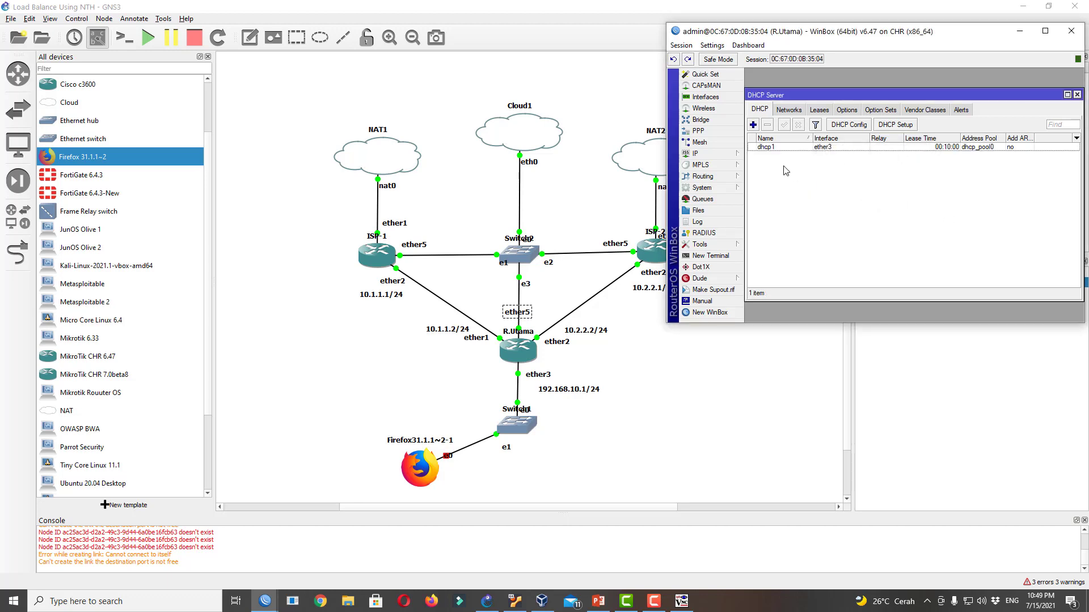
left_click(819, 110)
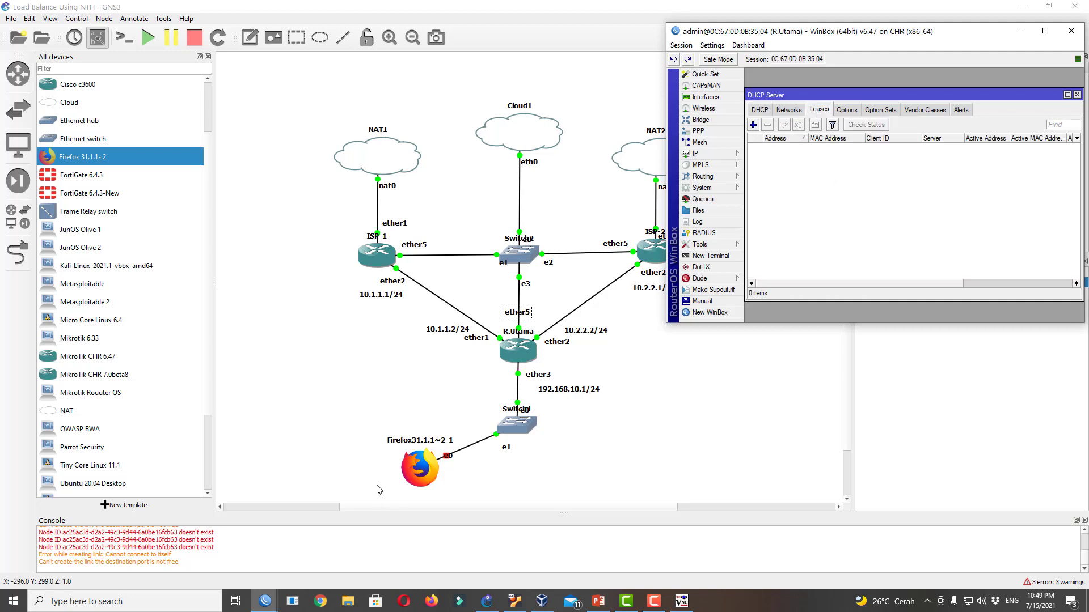
Boot the Firefox client node after its console fails to connect
right_click(427, 476)
left_click(465, 227)
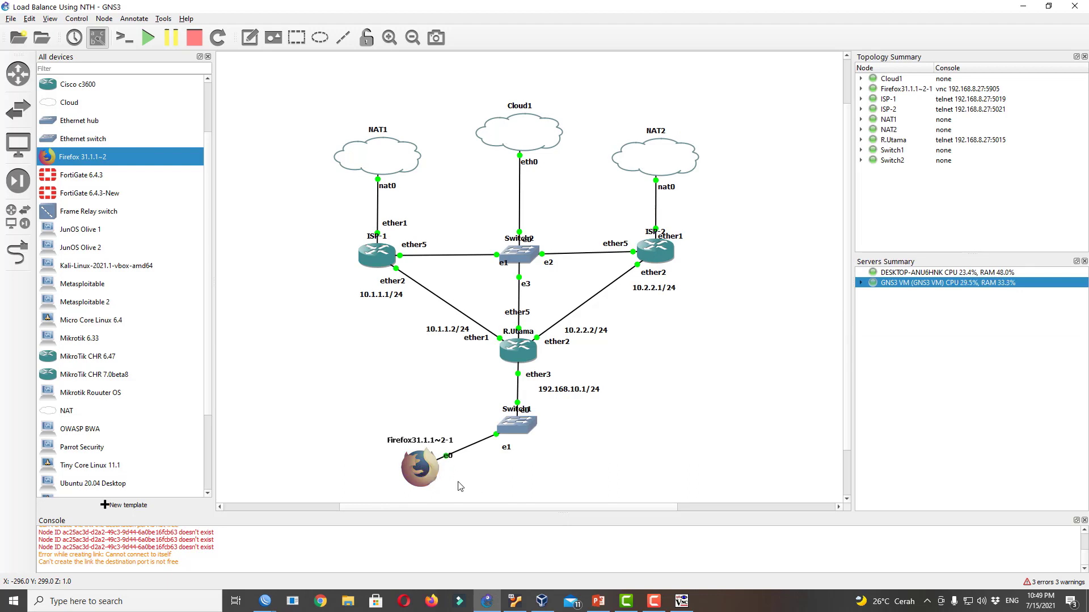
left_click(598, 337)
right_click(420, 480)
left_click(474, 277)
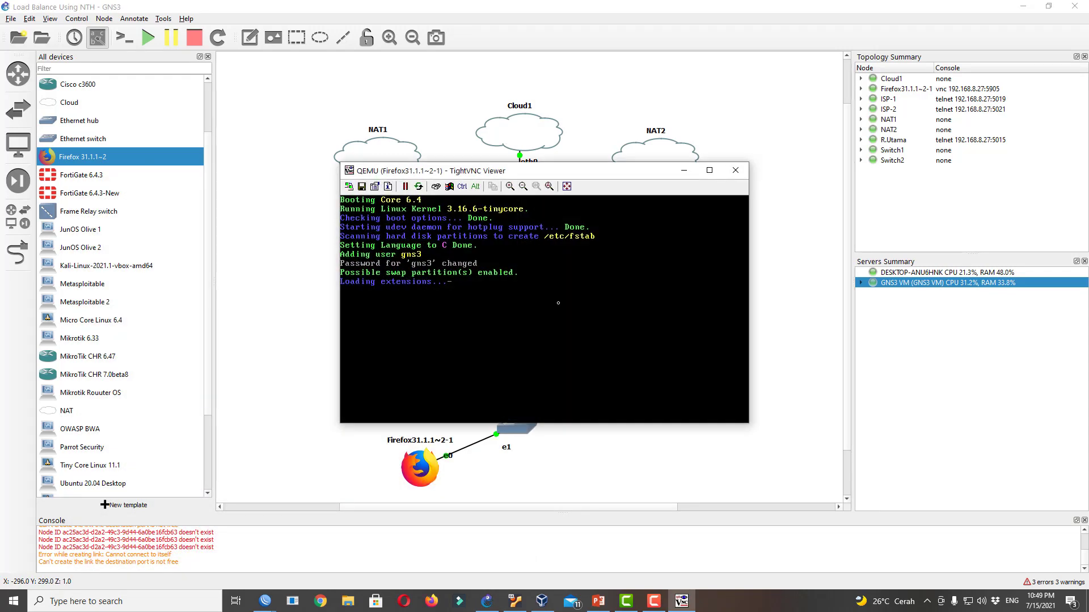
Run ping 8.8.8.8 from a terminal on the Firefox client desktop
left_click_drag(591, 174, 849, 214)
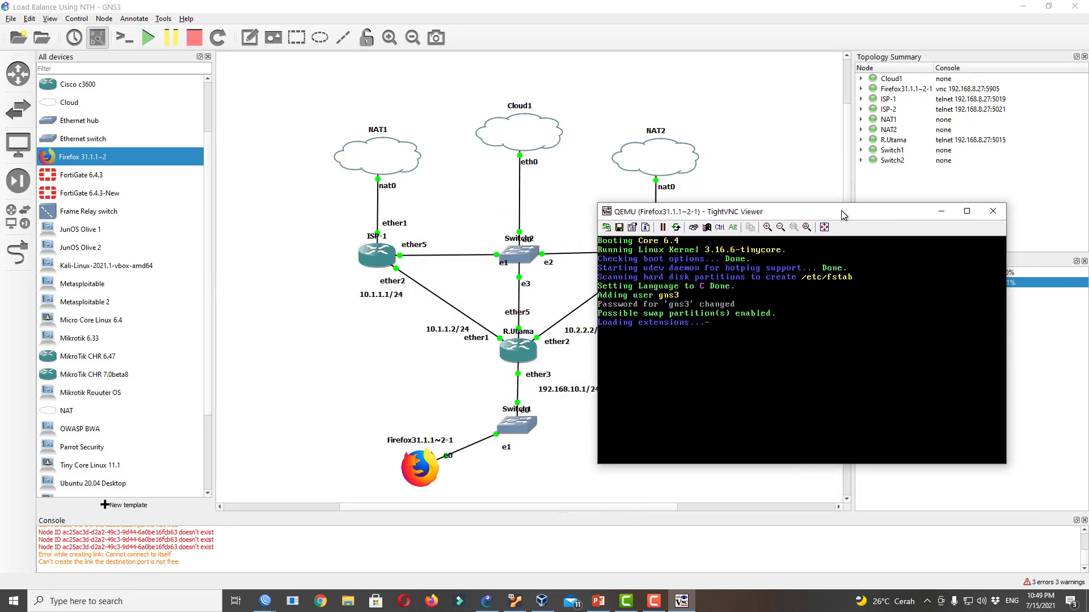
mouse_move(269, 606)
left_click(390, 546)
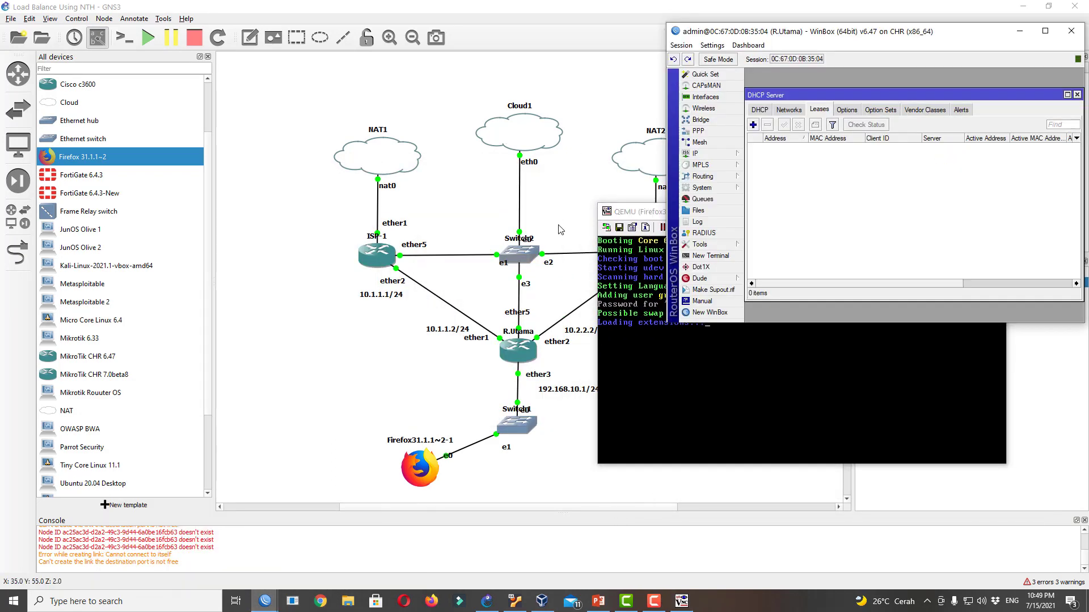
left_click_drag(866, 43, 271, 62)
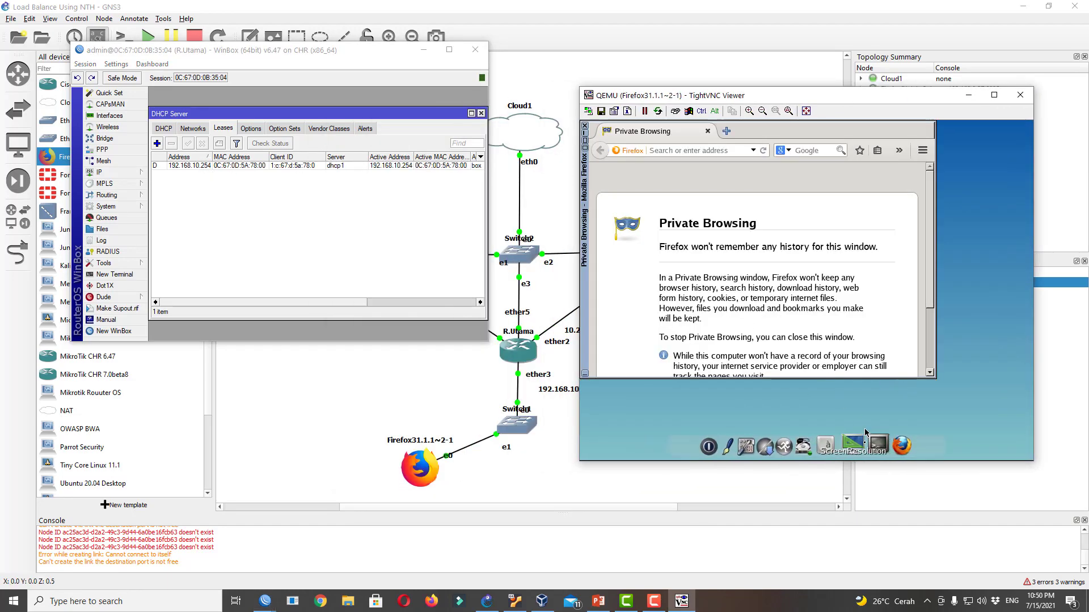
left_click(868, 444)
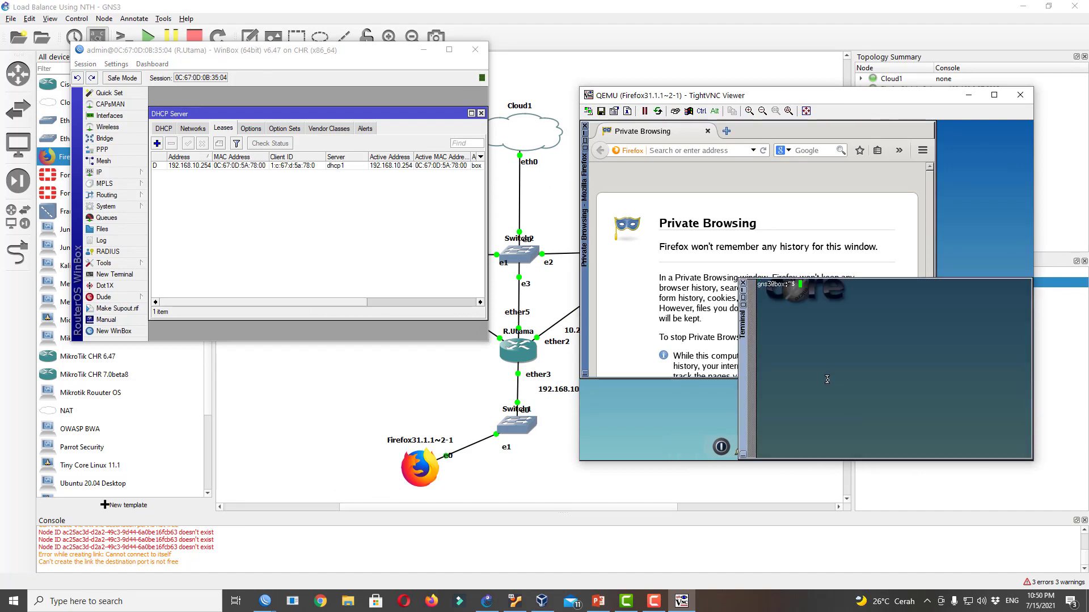
type("ping 8.8.8.8")
key("Return")
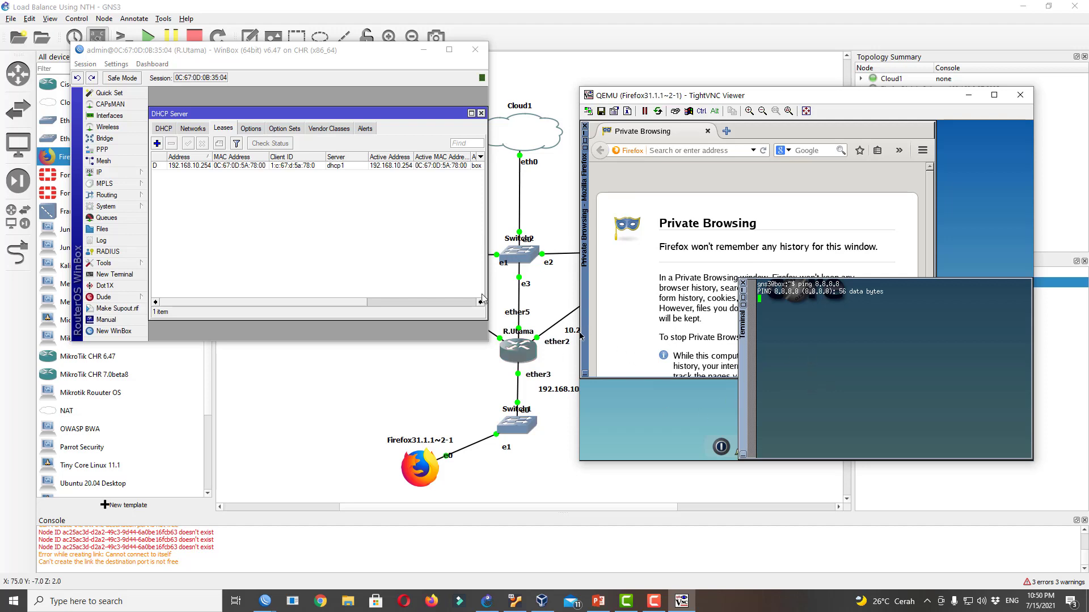
Show R.Utama's firewall NAT rule list in WinBox
left_click(128, 172)
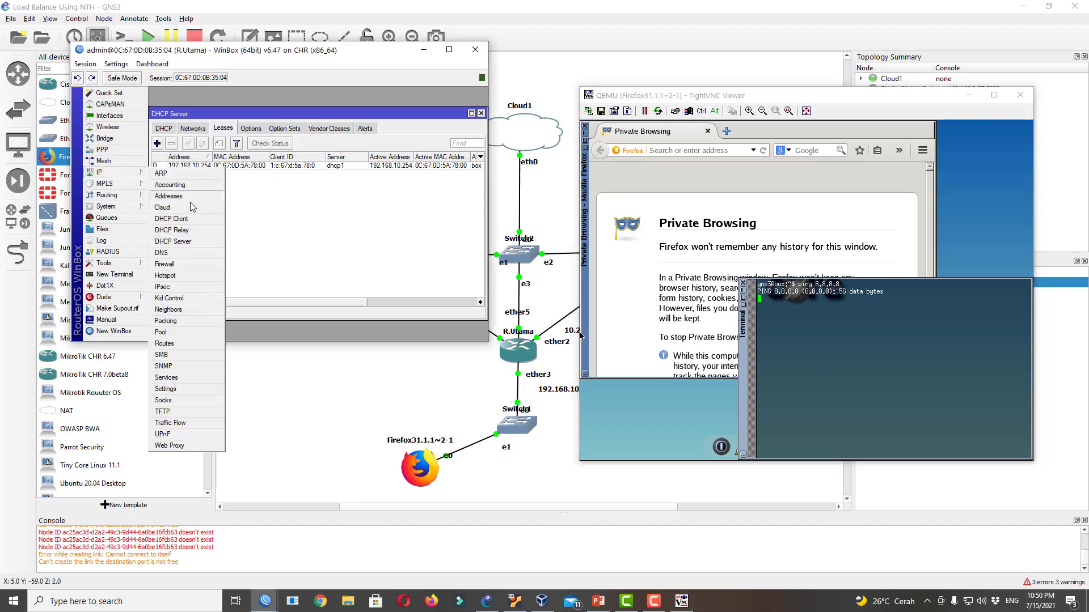
left_click(186, 264)
left_click(193, 143)
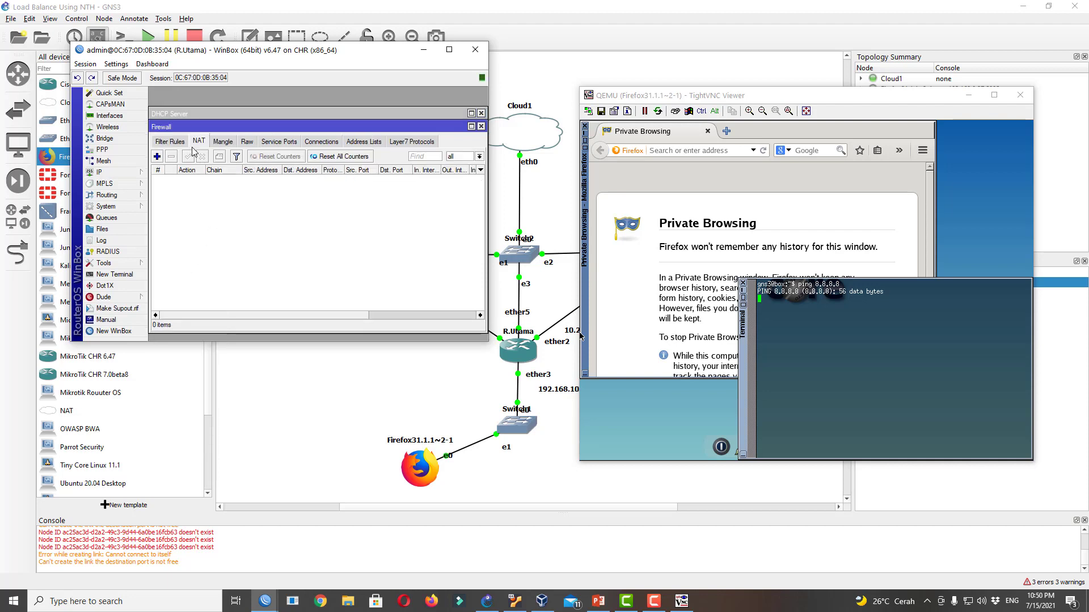
Add and apply a srcnat NAT rule out ether1 with action masquerade
left_click(157, 156)
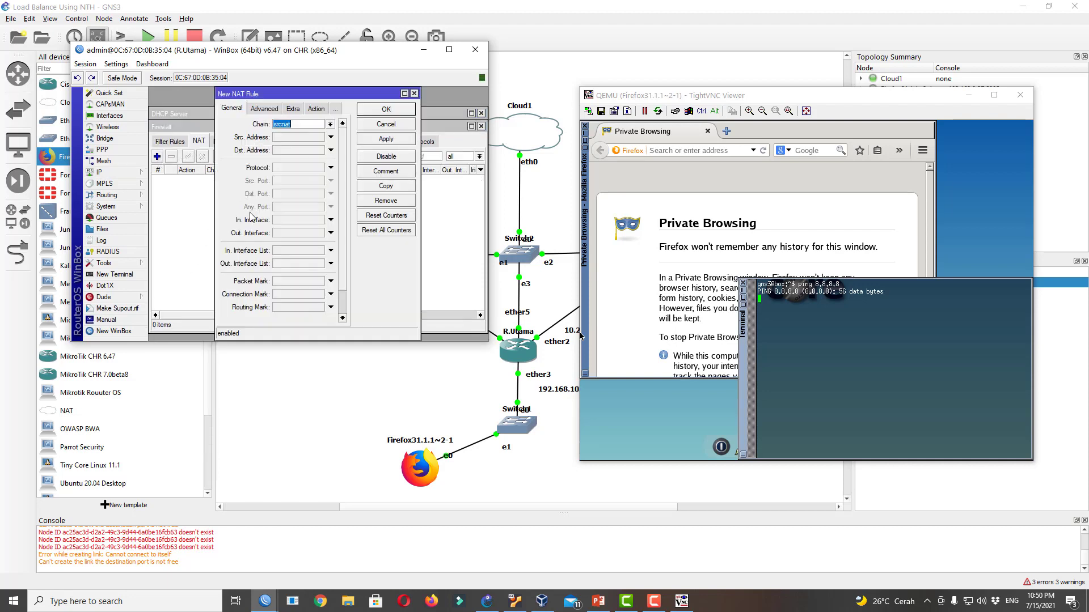
left_click(298, 232)
left_click(300, 238)
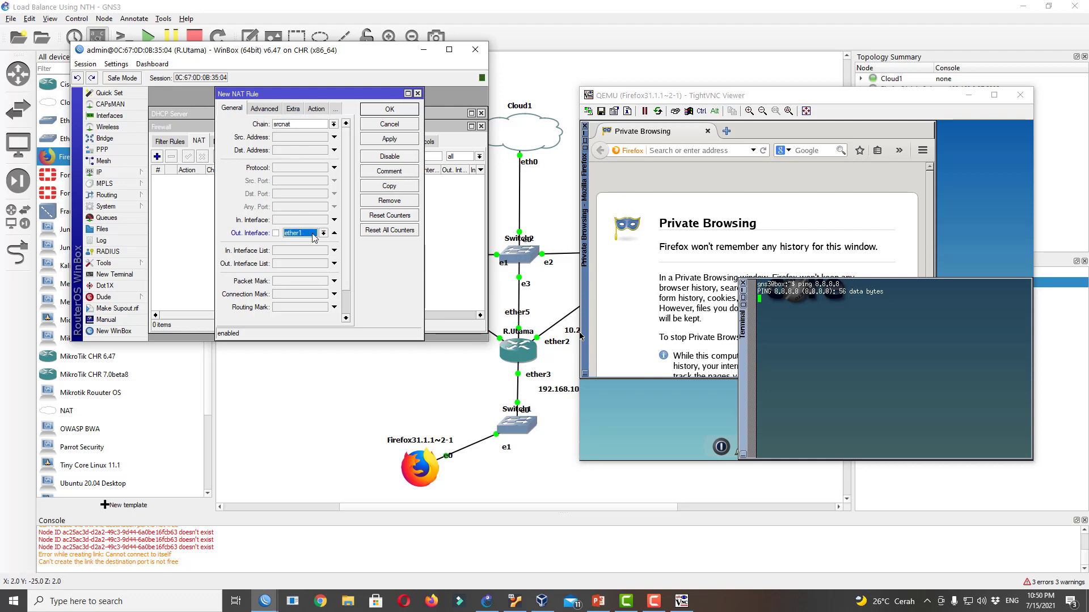
left_click(315, 110)
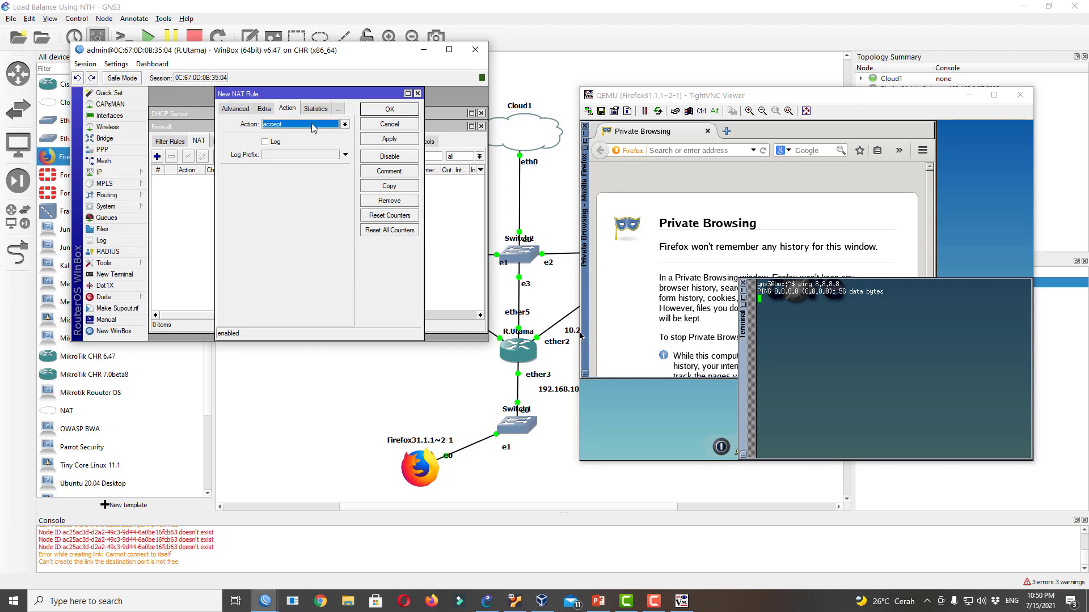
left_click(316, 125)
left_click(278, 178)
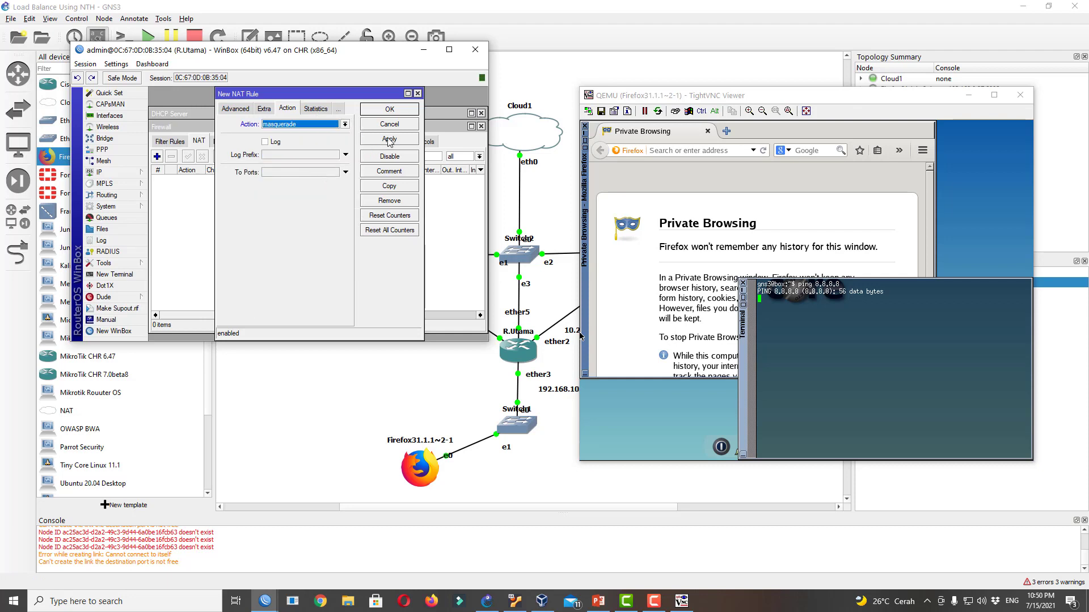
left_click(390, 140)
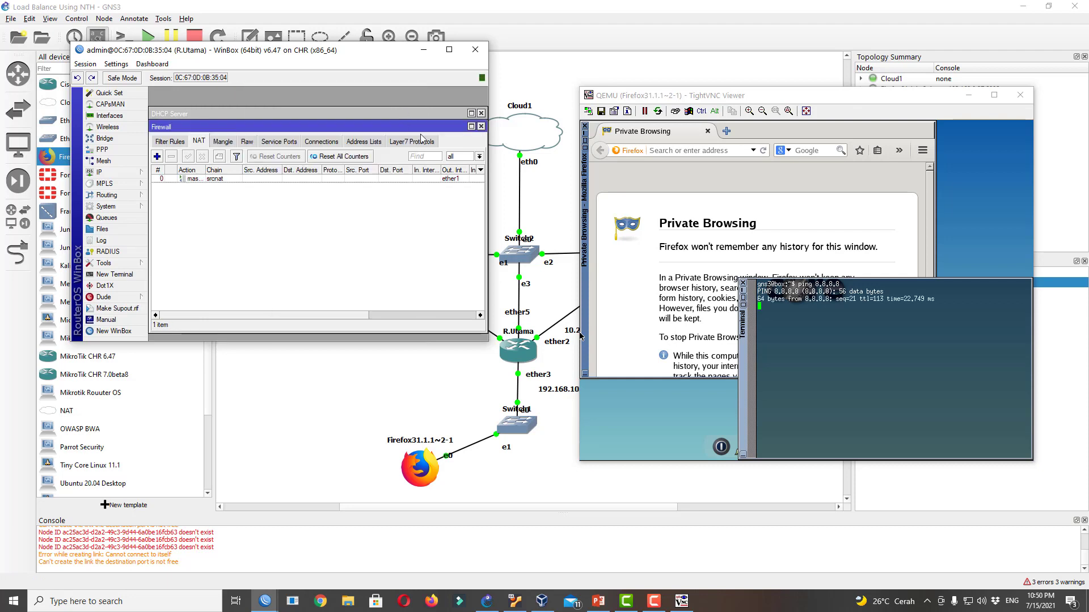
left_click(389, 108)
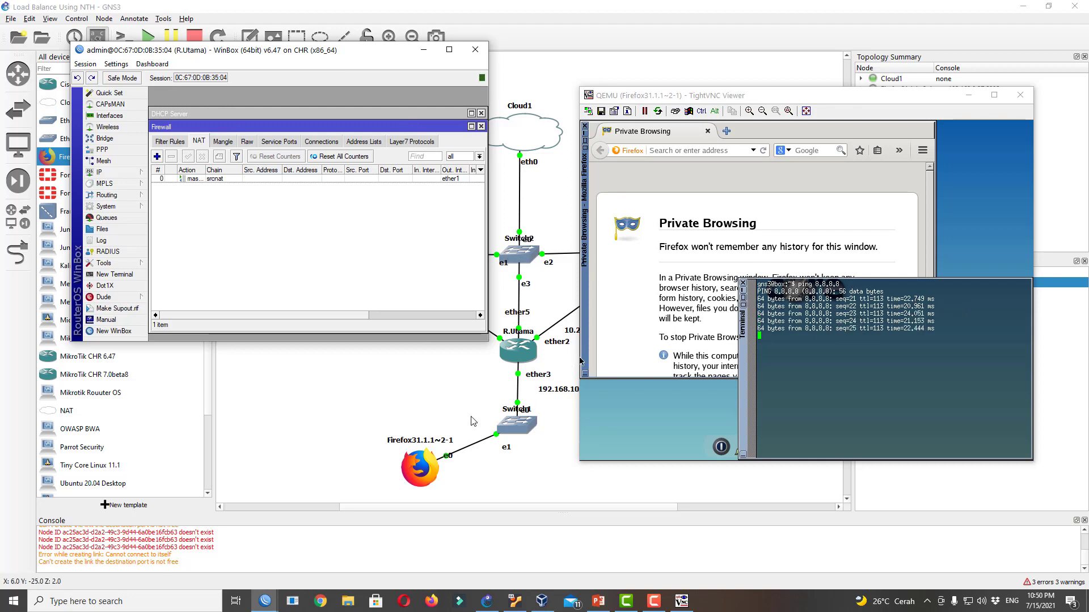
Load fast.com in the client's Firefox so the speed test runs
left_click(712, 150)
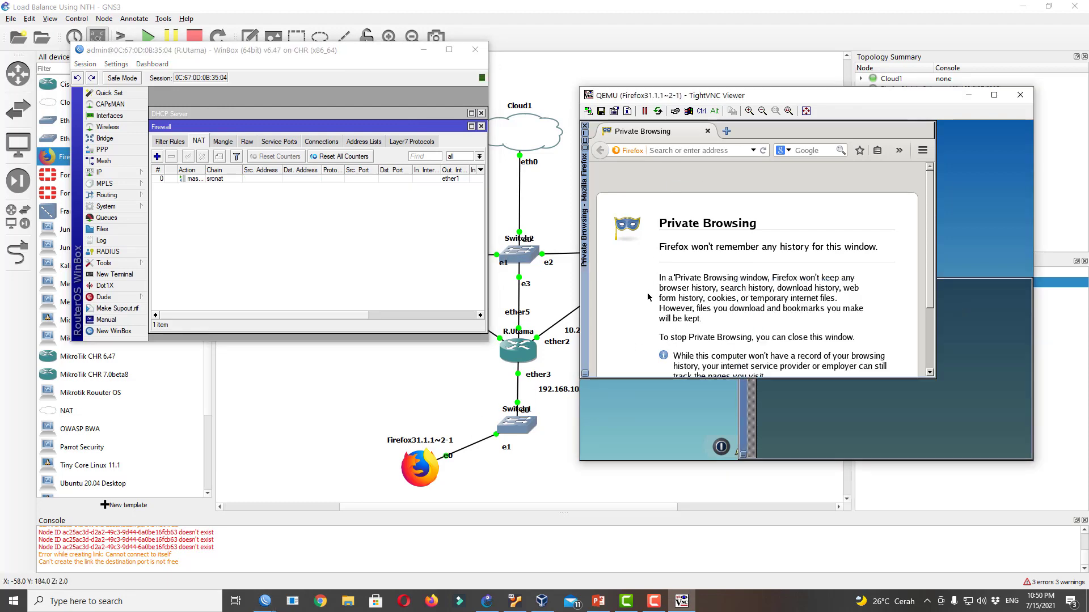
type("fas")
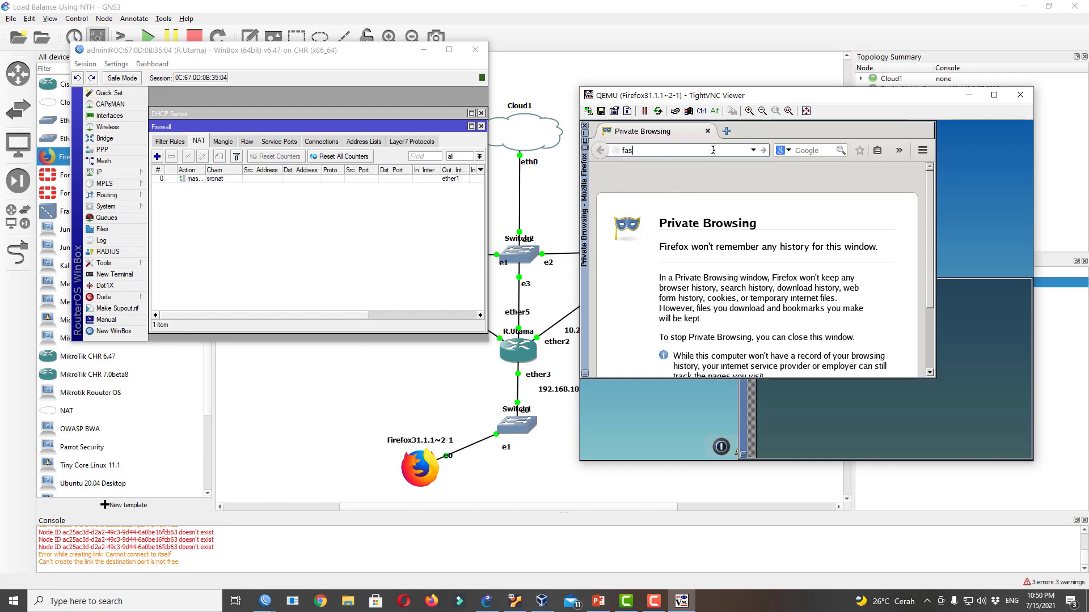
type("t.com")
key("Return")
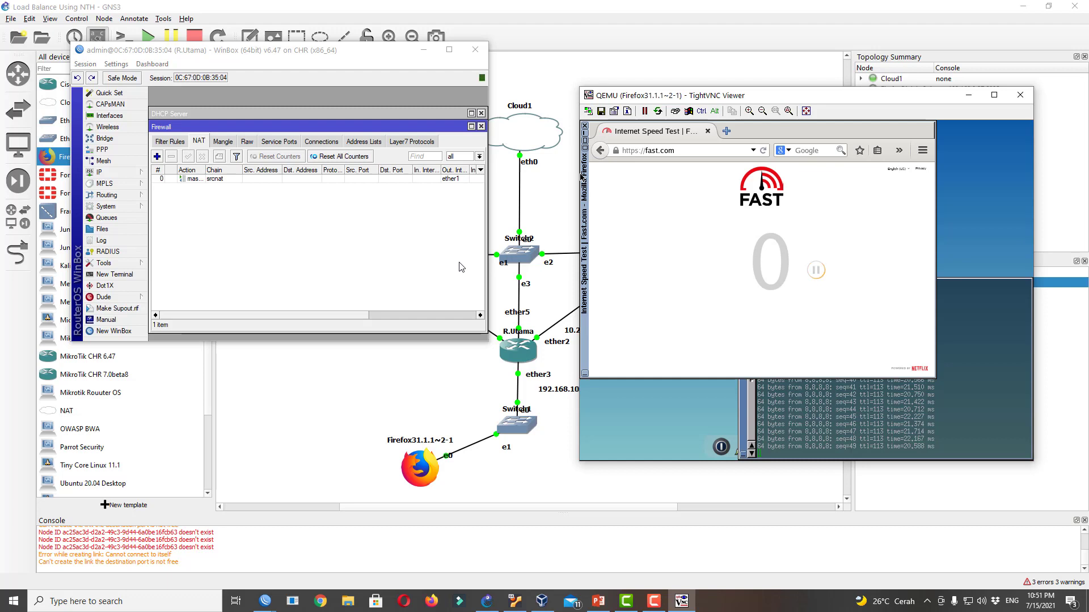
left_click(110, 173)
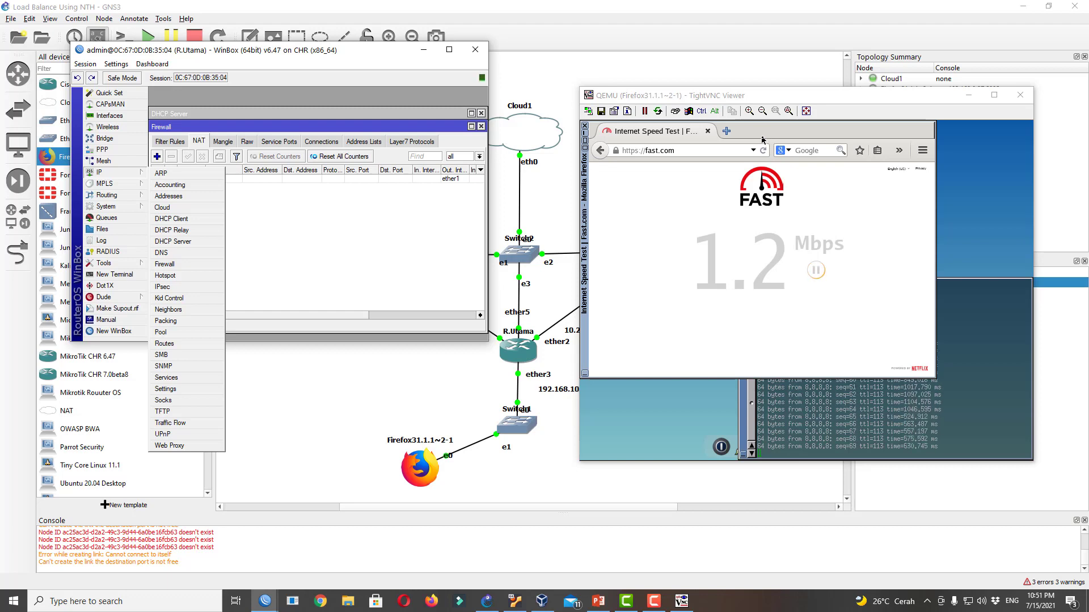
Close the client's terminal and open the router's Renew License dialog
left_click(965, 360)
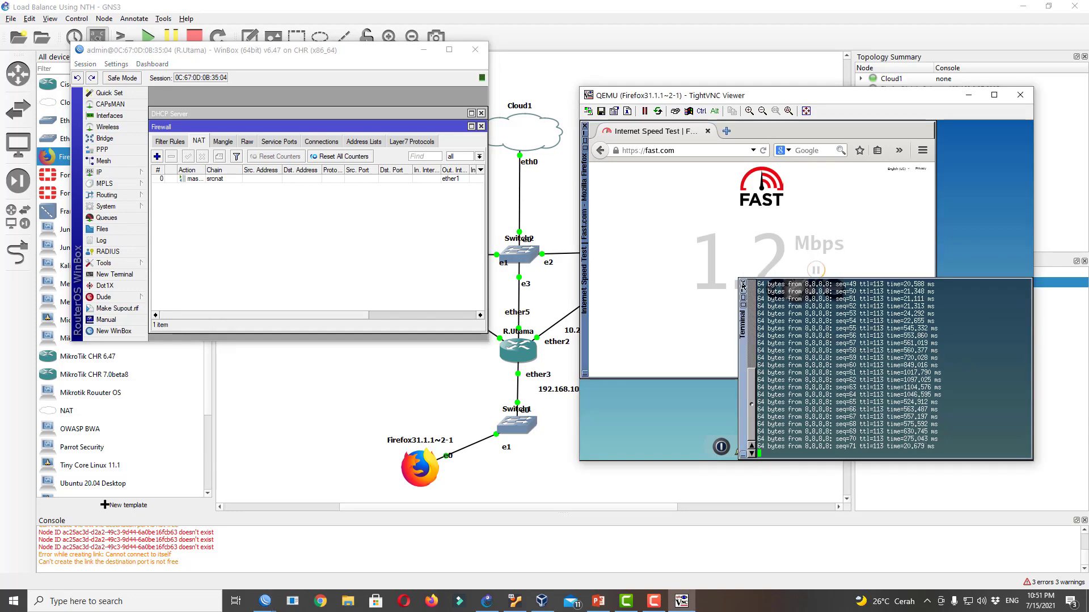
left_click(743, 291)
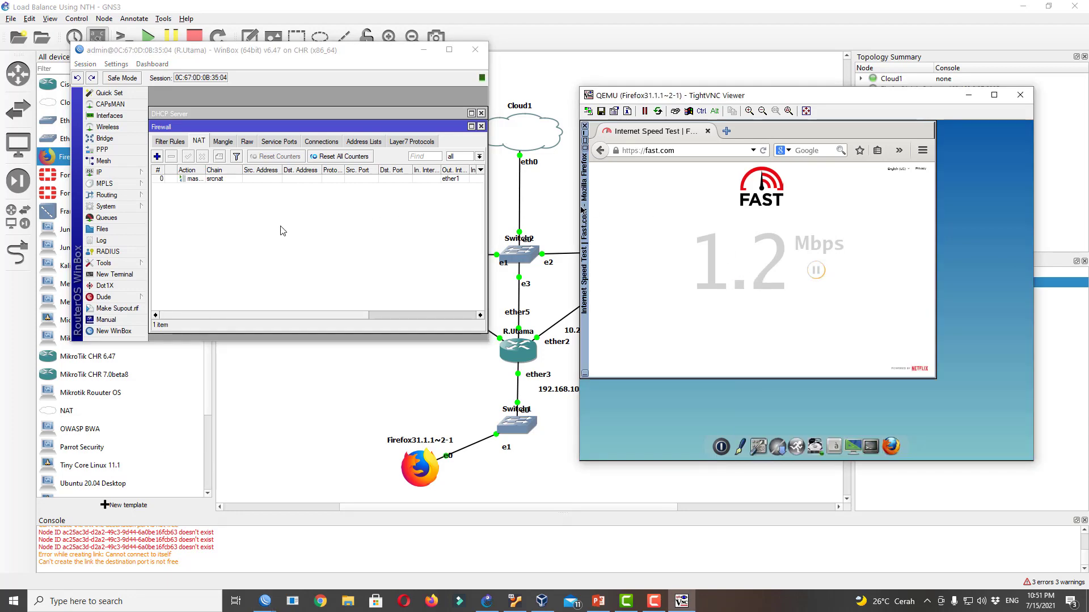
left_click(113, 207)
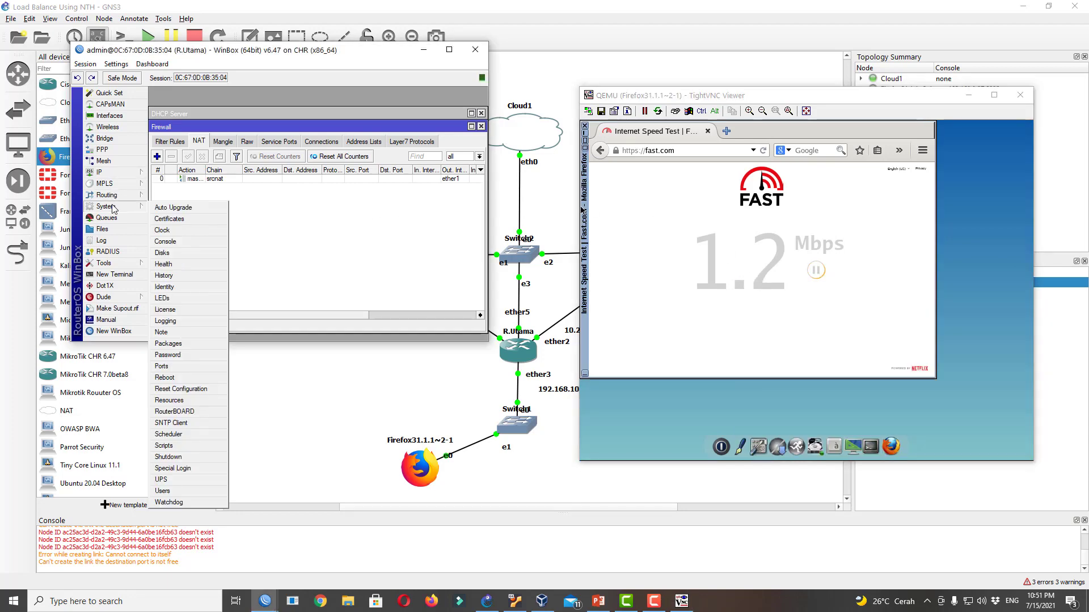
left_click(199, 309)
left_click(379, 225)
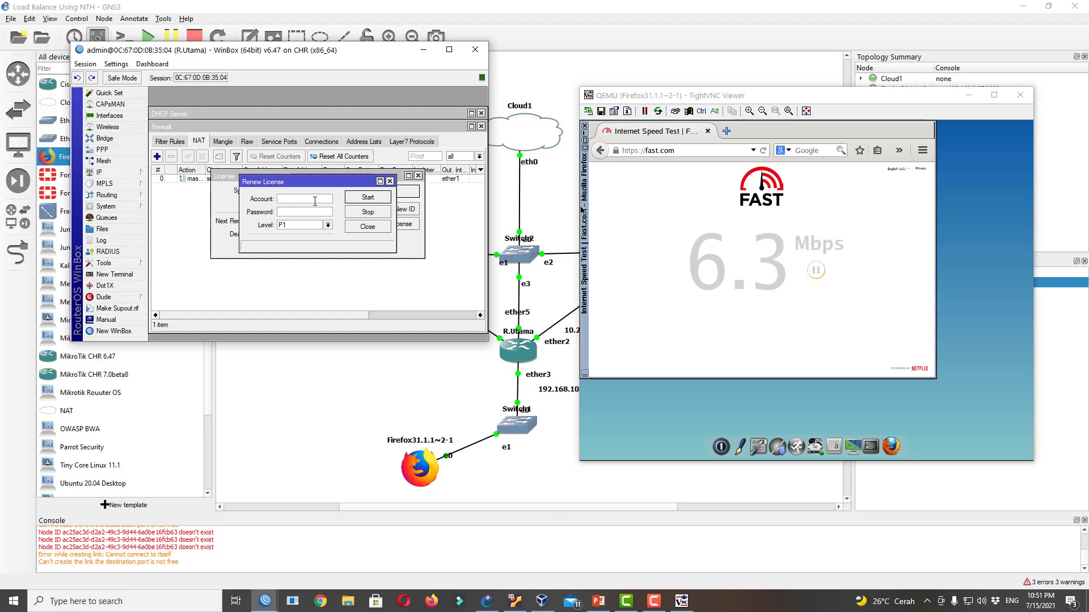
left_click_drag(295, 181, 356, 249)
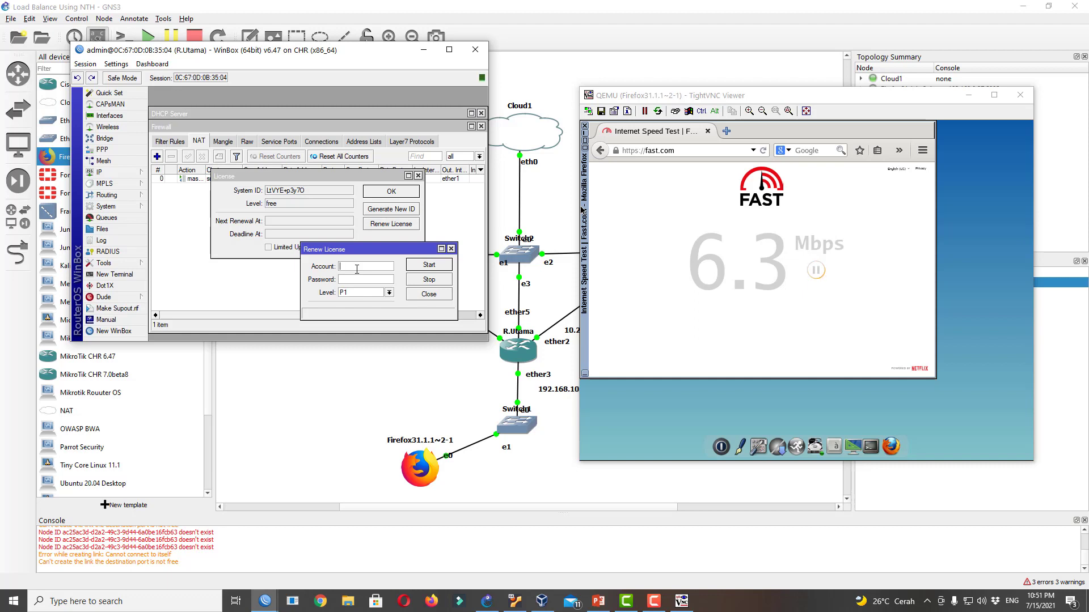
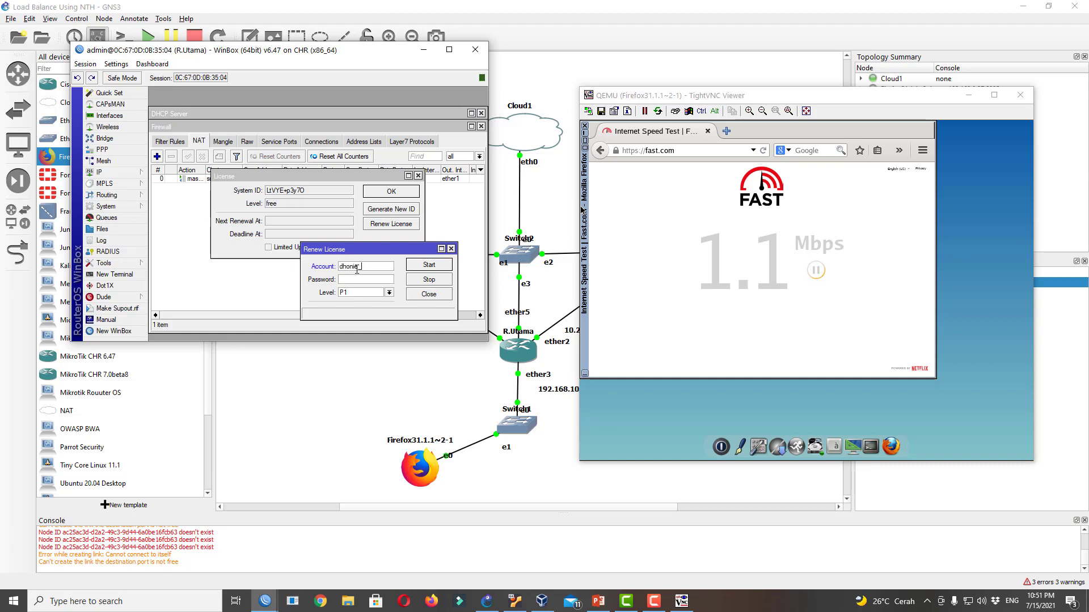
Enter the account e-mail and password and start the P1 license renewal
key("Tab")
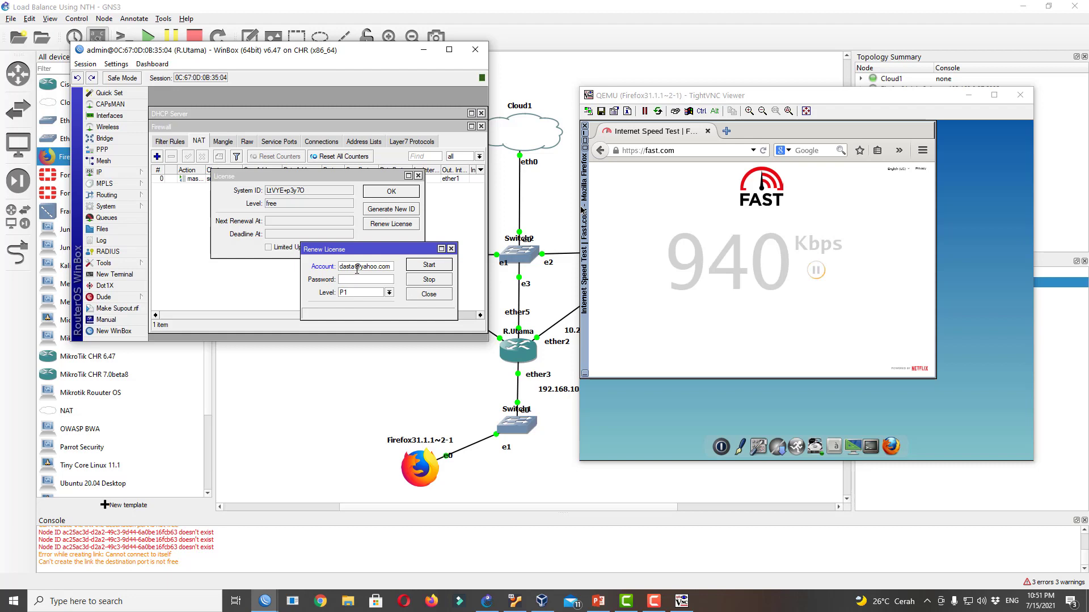
type("********")
left_click(430, 267)
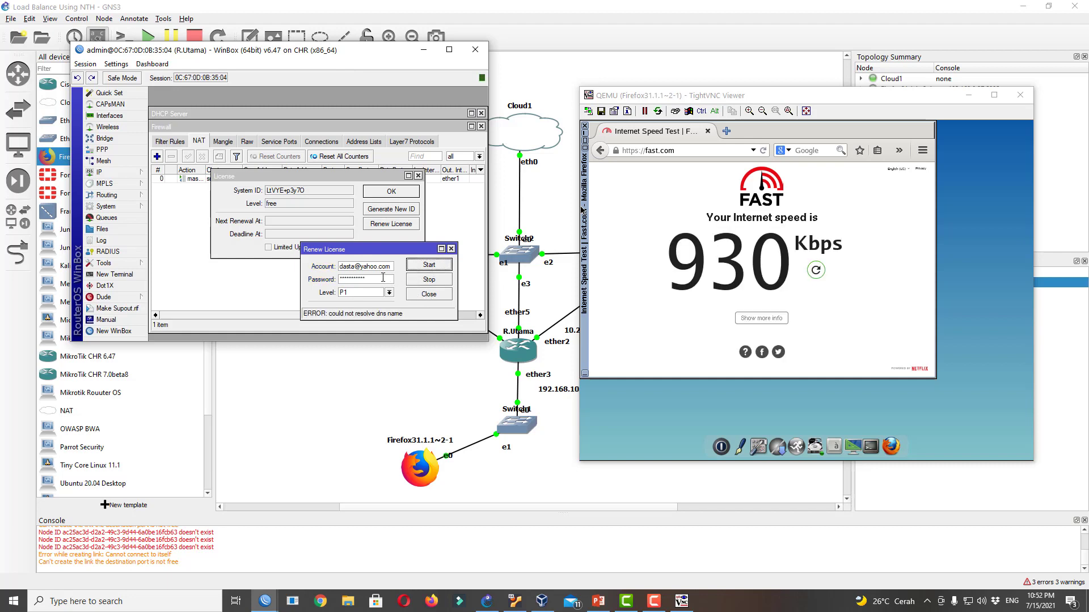
left_click_drag(392, 267, 309, 268)
left_click(376, 282)
Set R.Utama's DNS server to 8.8.8.8
left_click(232, 281)
left_click(127, 172)
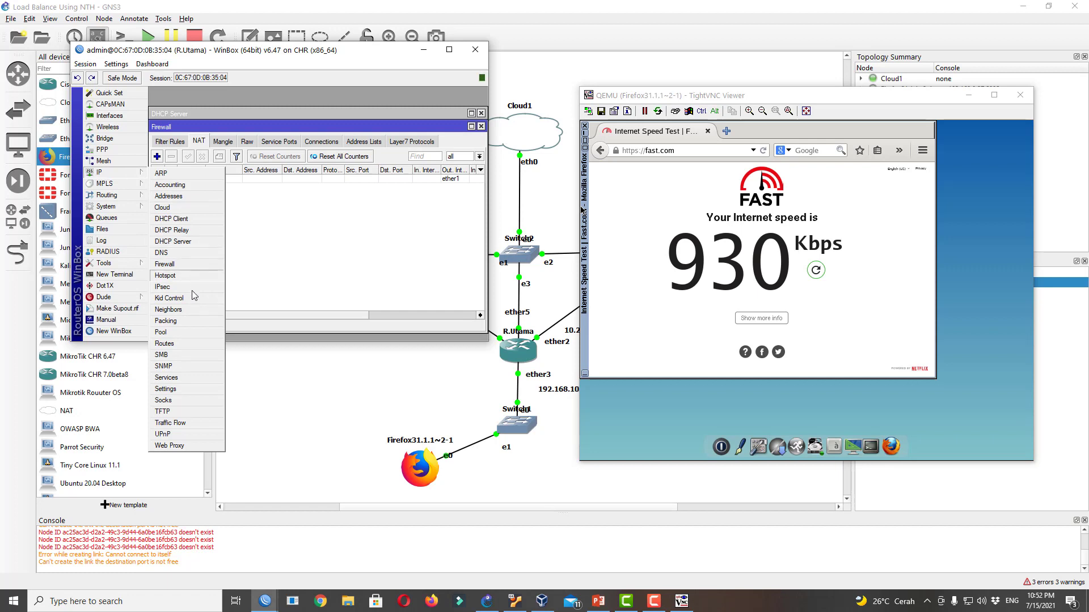
left_click(170, 252)
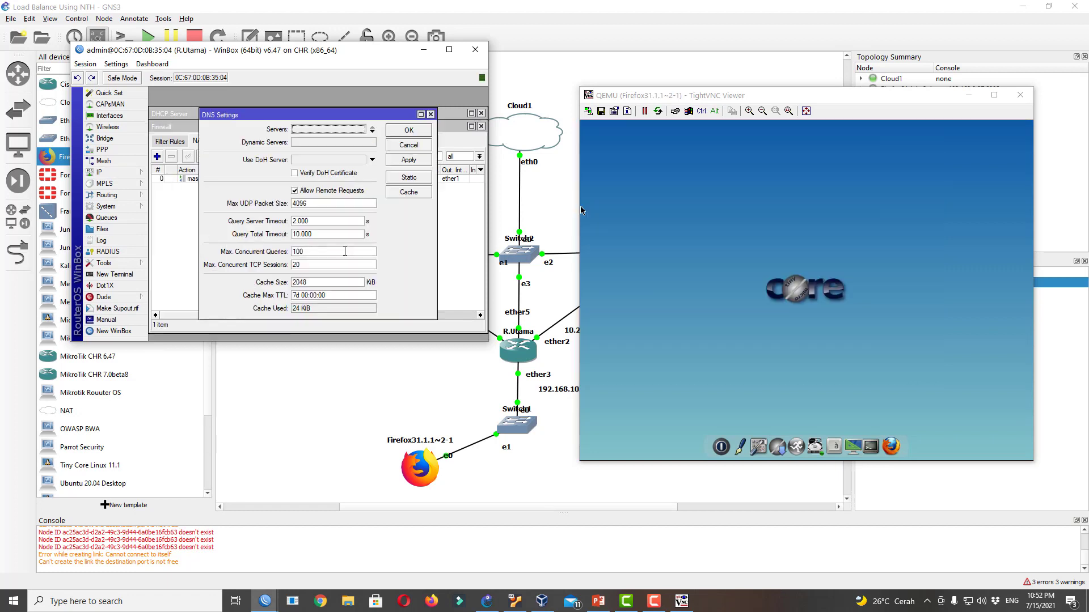
left_click(332, 130)
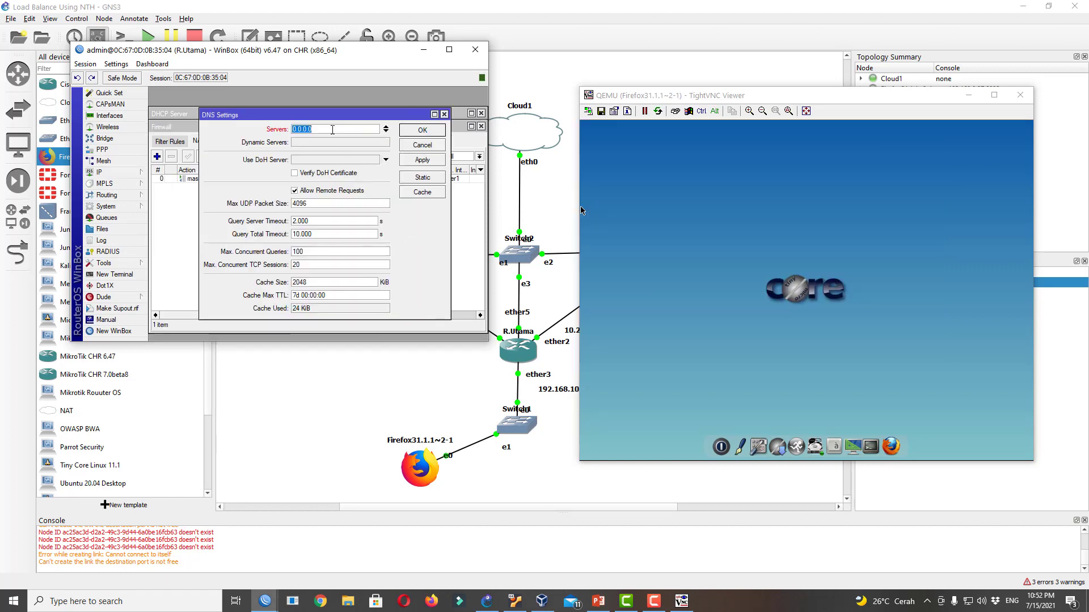
type("8.8.8.8")
left_click(421, 129)
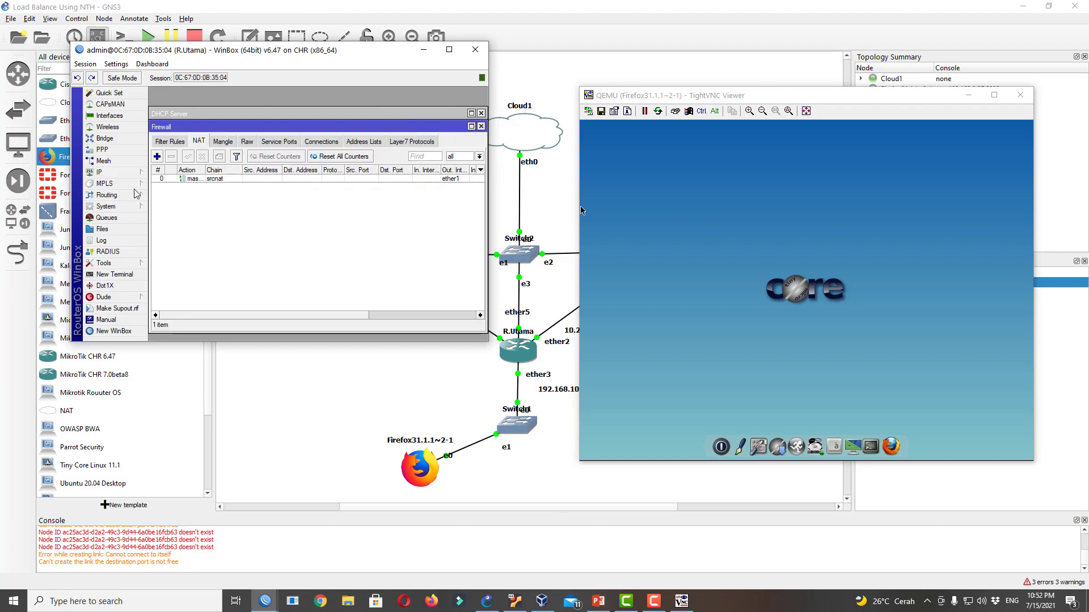
Reopen the license details to check the level, then close them
left_click(122, 171)
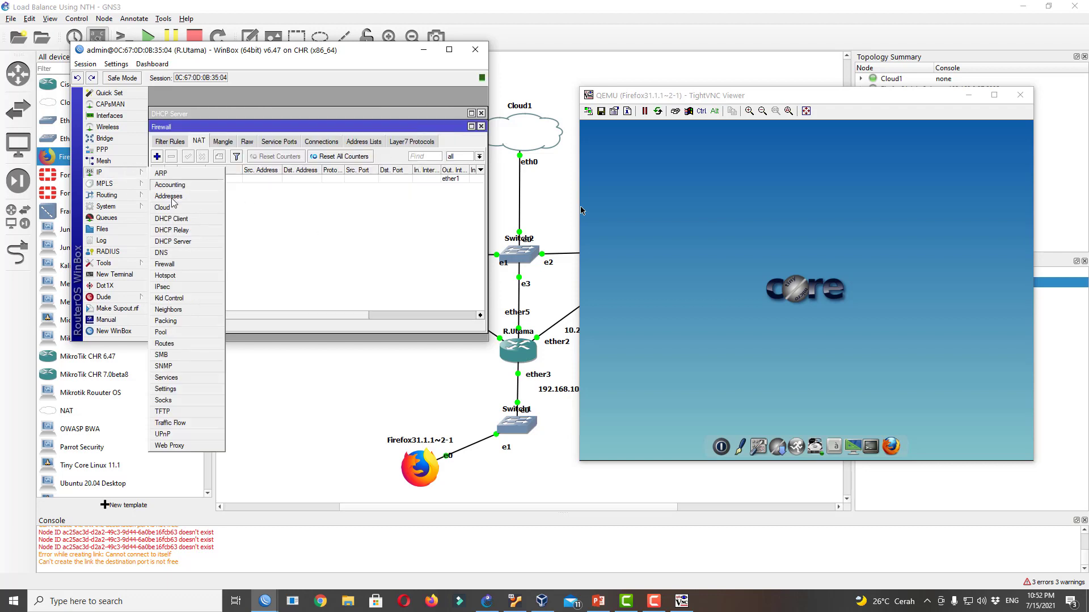
left_click(130, 206)
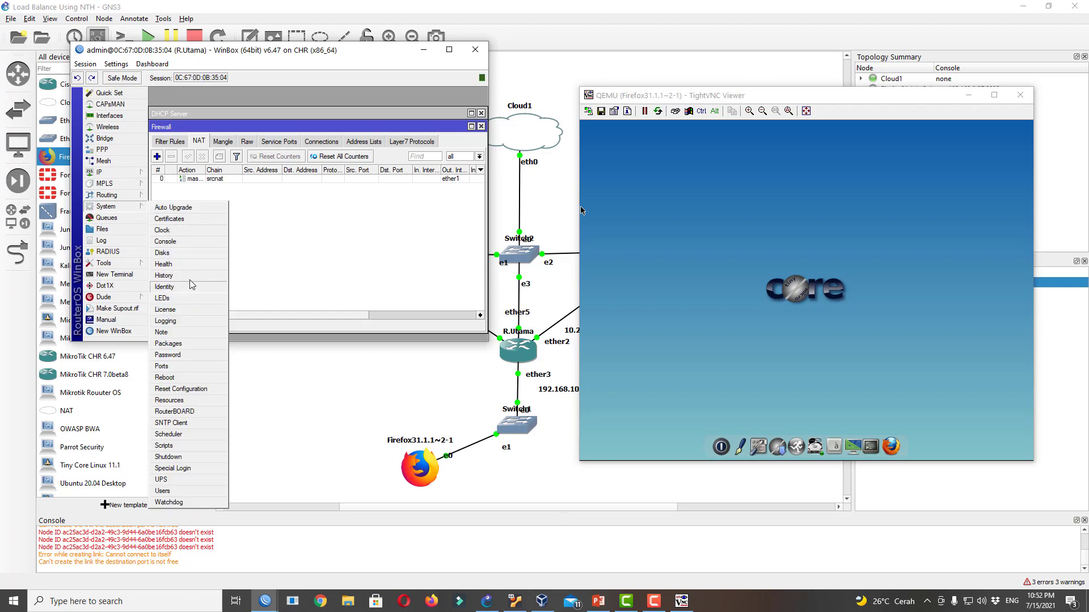
left_click(194, 310)
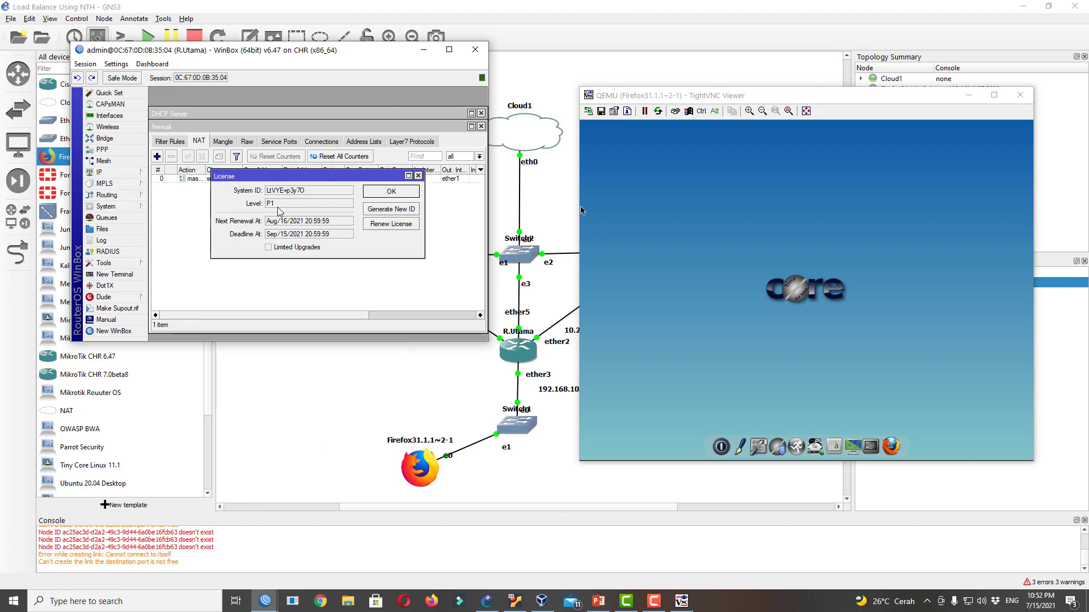
left_click(372, 193)
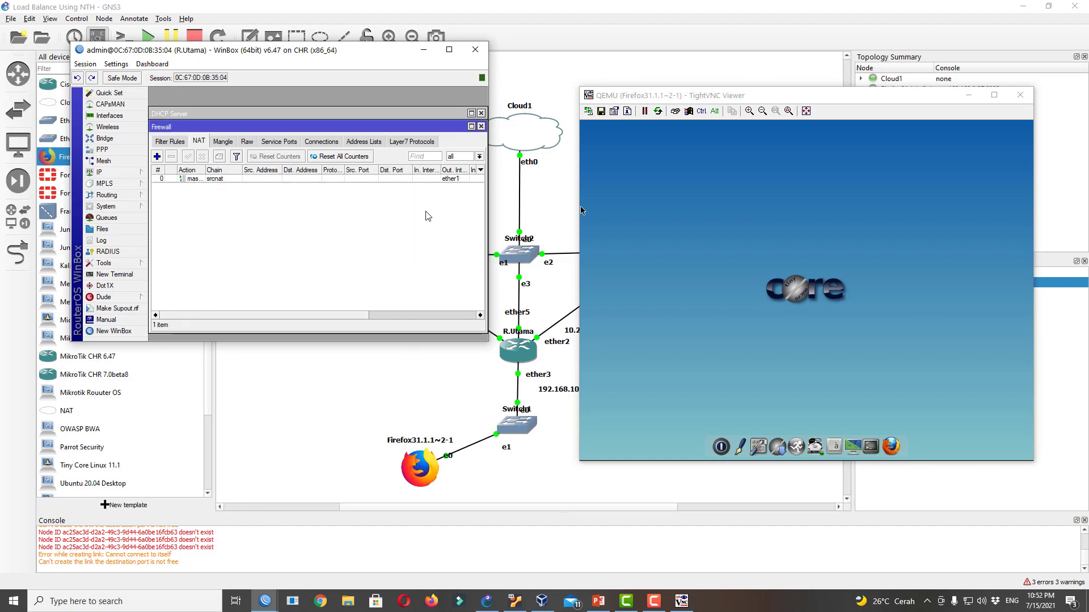
Launch Firefox on the client and load fast.com in a new tab
left_click(900, 435)
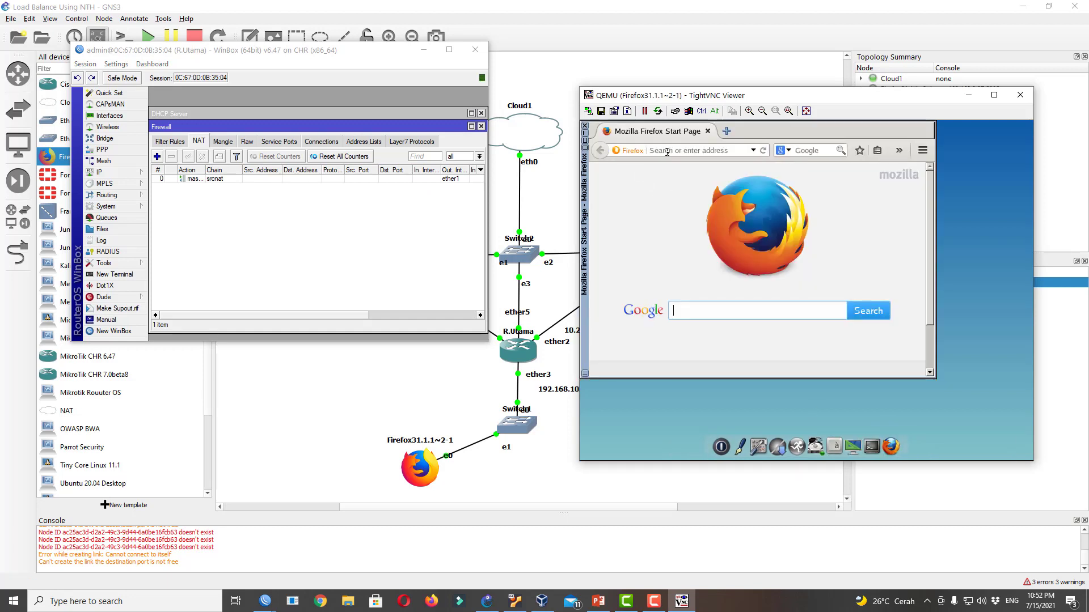
left_click(667, 151)
type("fasta.")
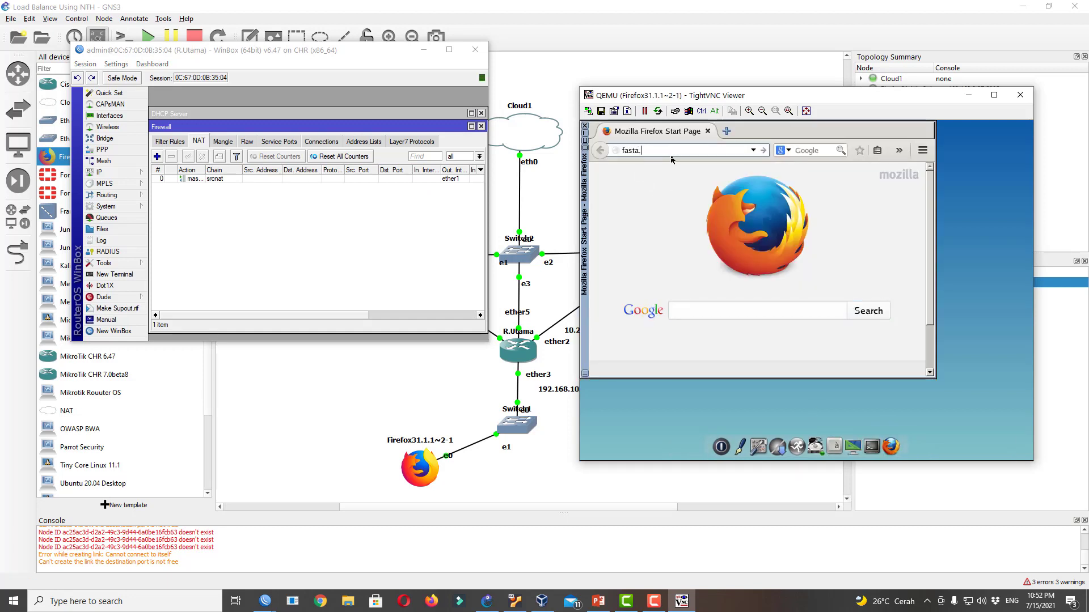
type("com")
key("Return")
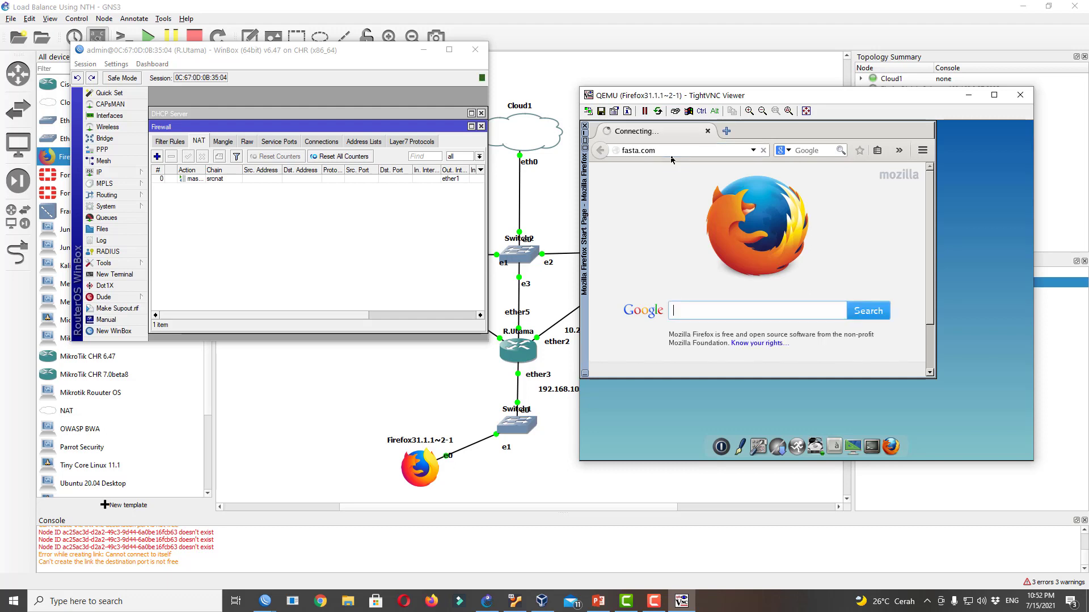
left_click(725, 132)
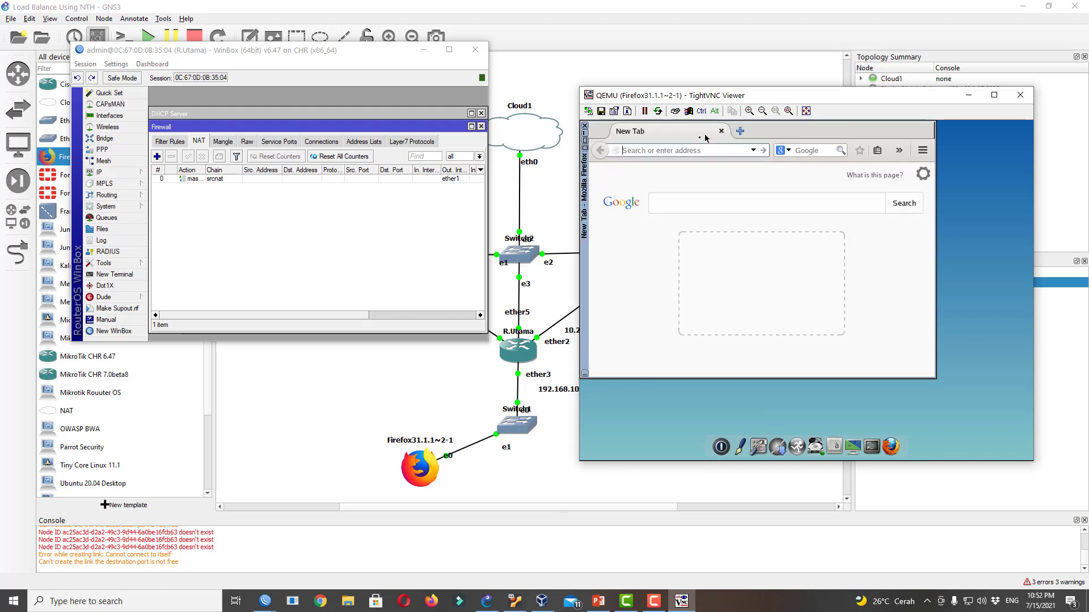
type("fast.c")
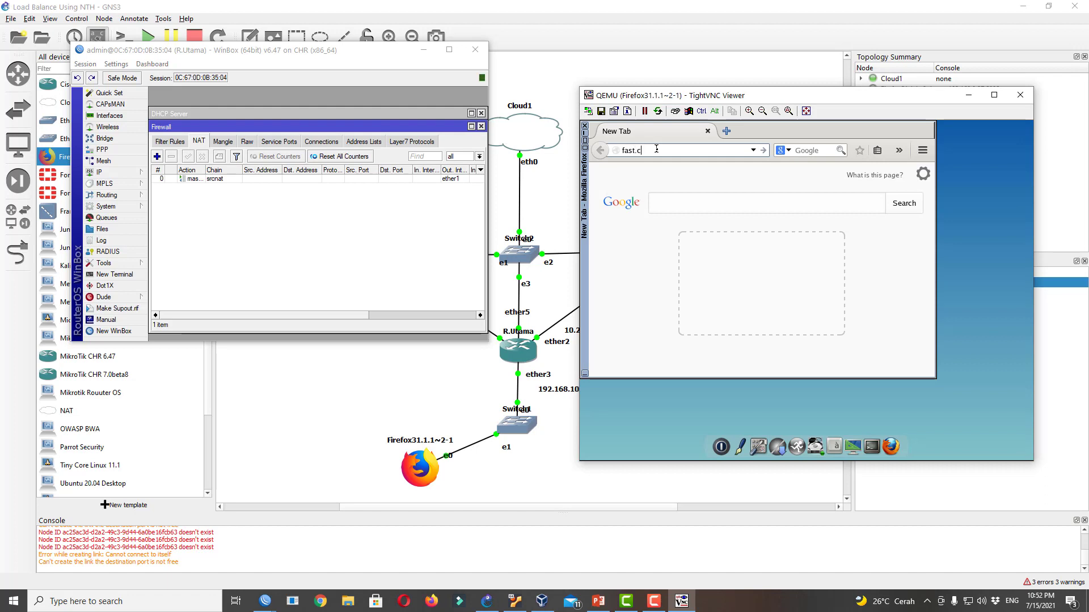
type("om")
key("Return")
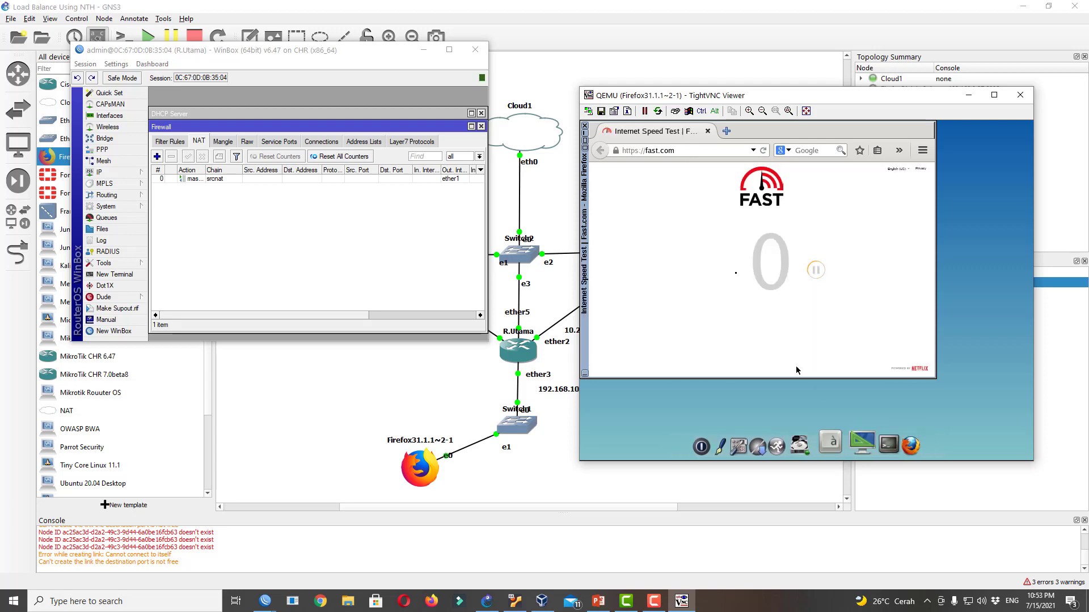
Run ping google.com in a client terminal, then close the terminal
left_click(882, 437)
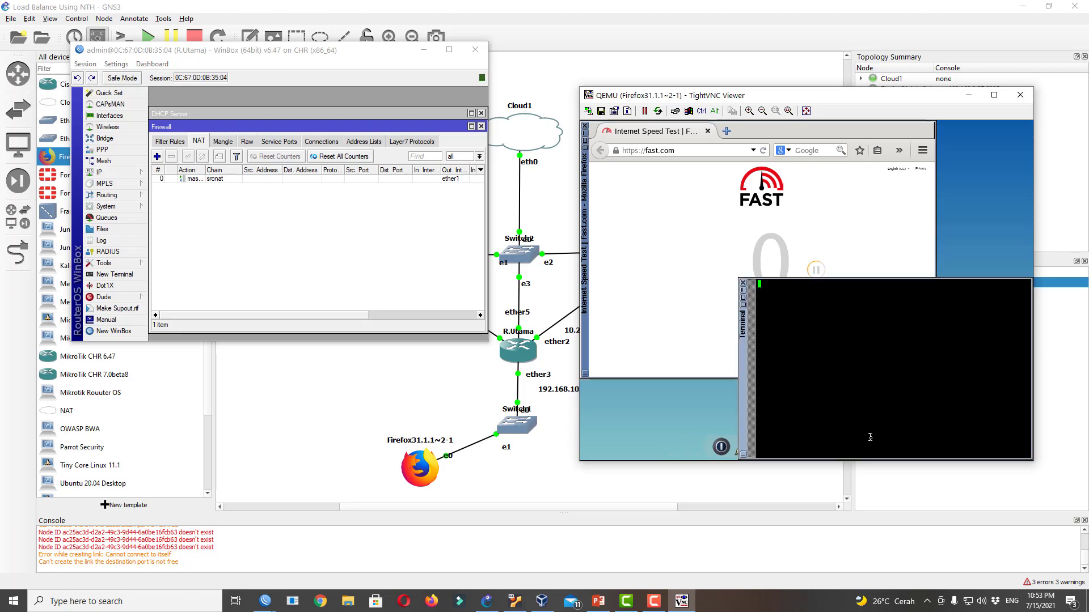
type("p")
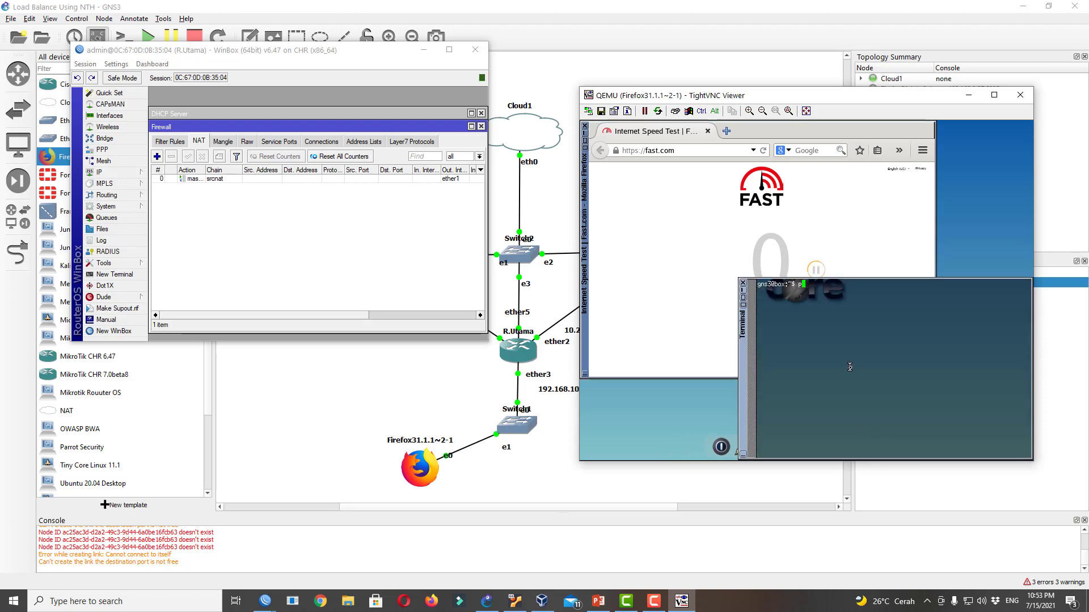
type("ing google.com")
key("Return")
left_click_drag(785, 97, 760, 45)
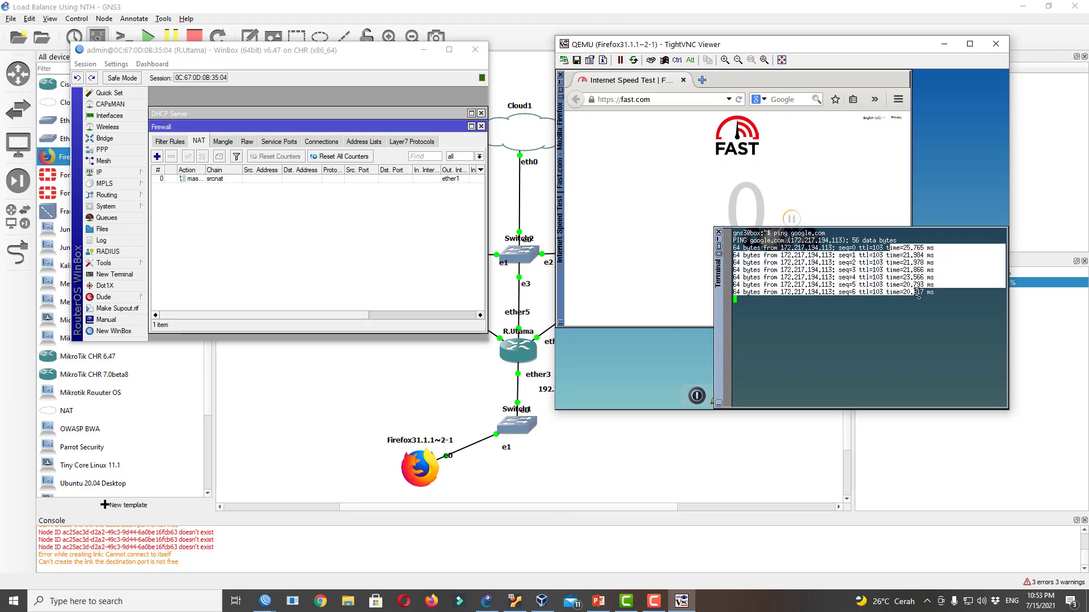
left_click(719, 233)
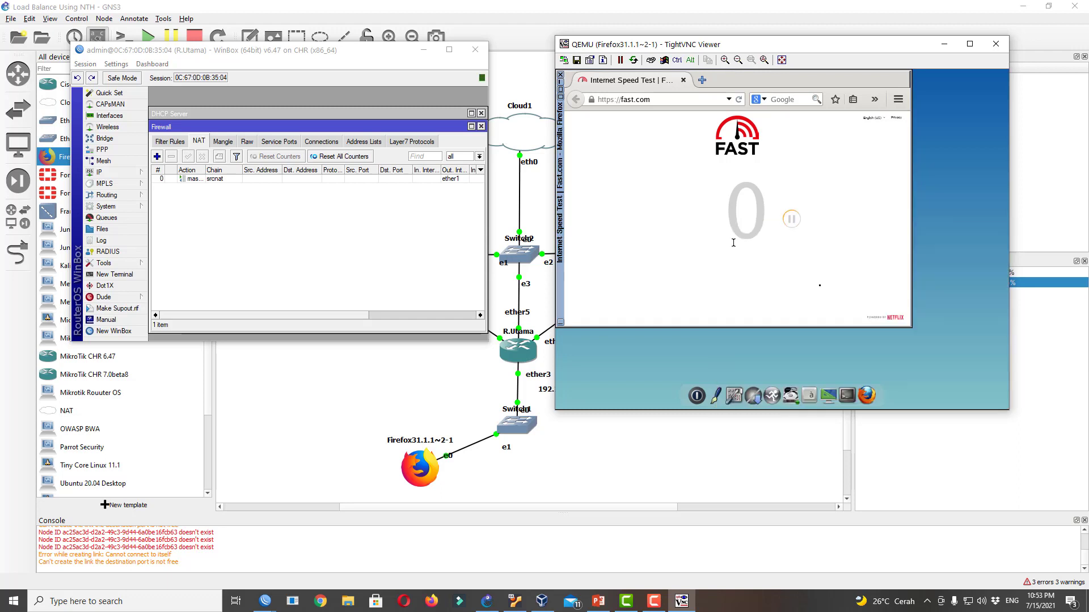
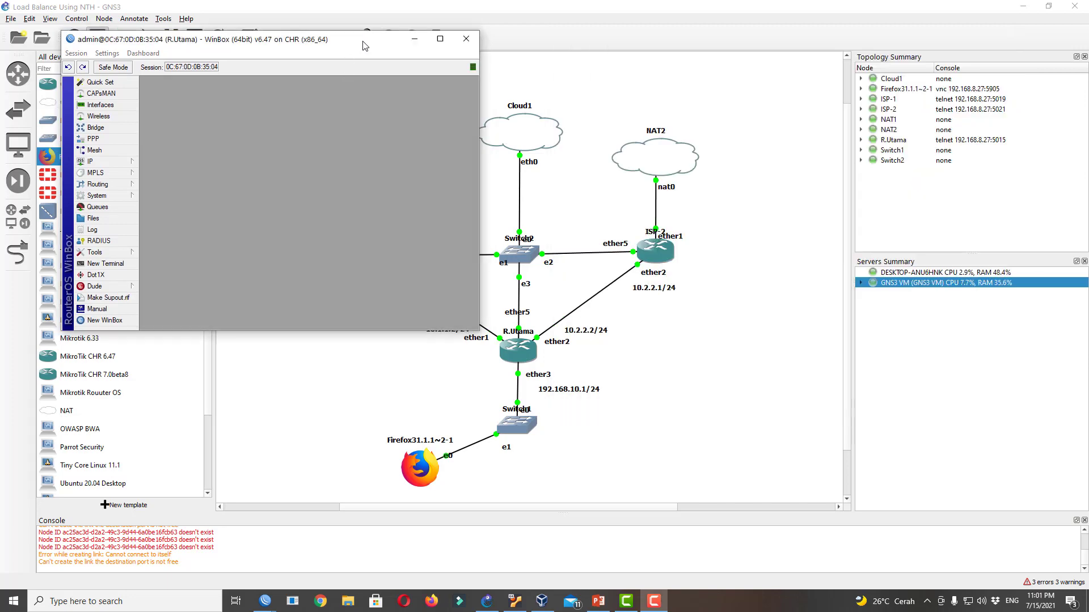
Drag R.Utama's WinBox window to the right to uncover the load-balancing lab topology
left_click_drag(362, 38, 286, 76)
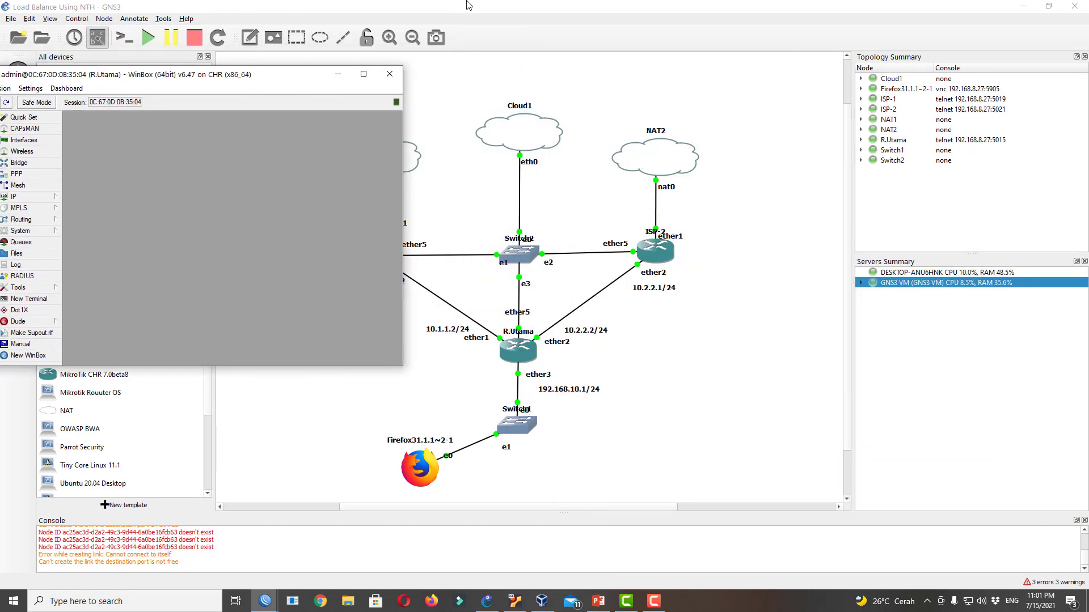
Bring ISP-1's WinBox session up, then move it to the top right and enlarge it
left_click(412, 37)
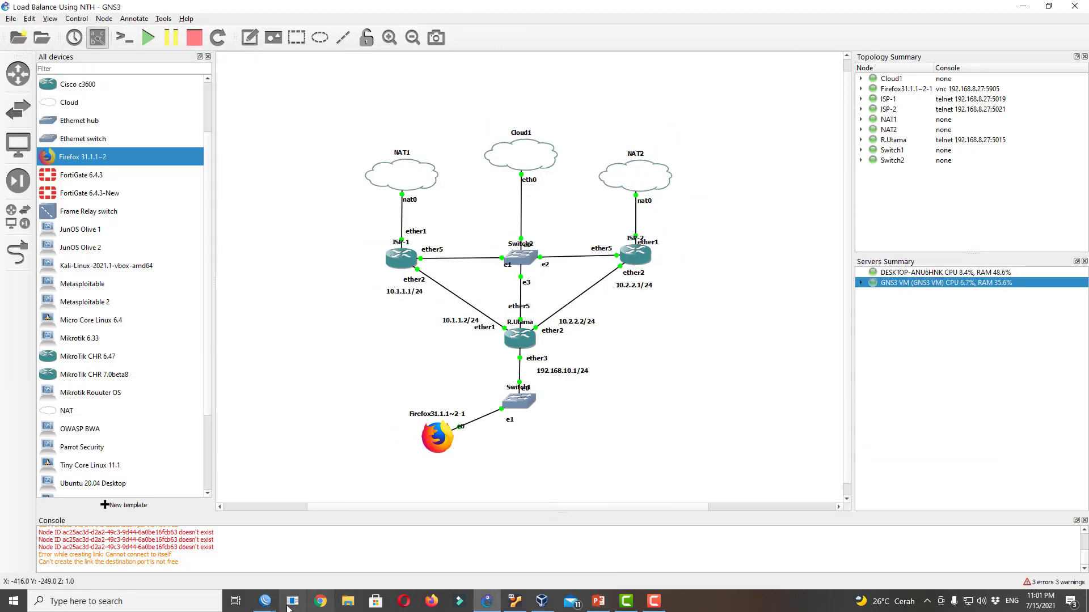
left_click(265, 601)
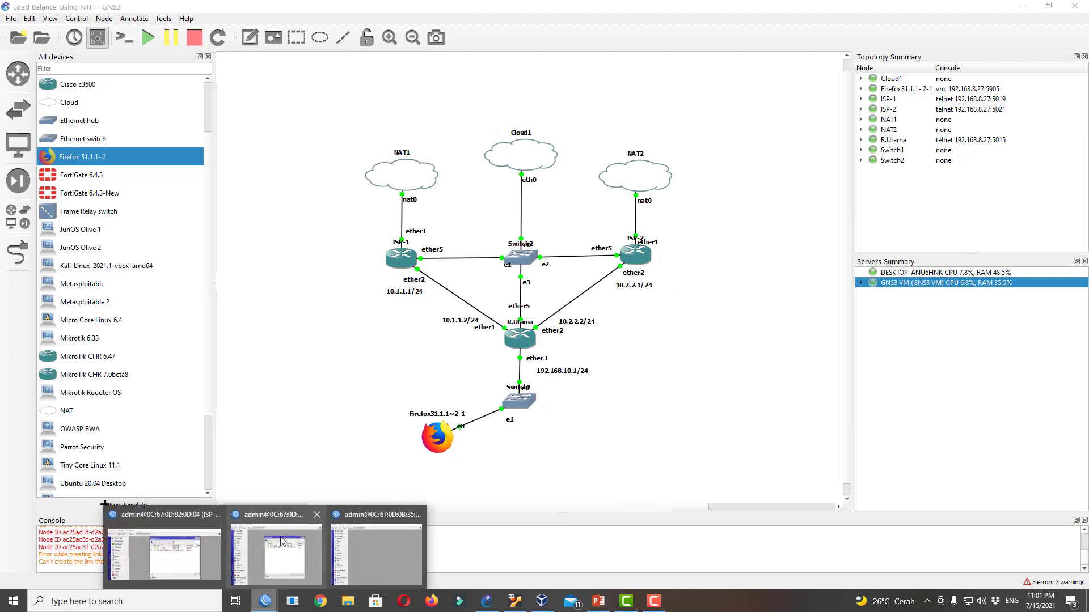
left_click(163, 541)
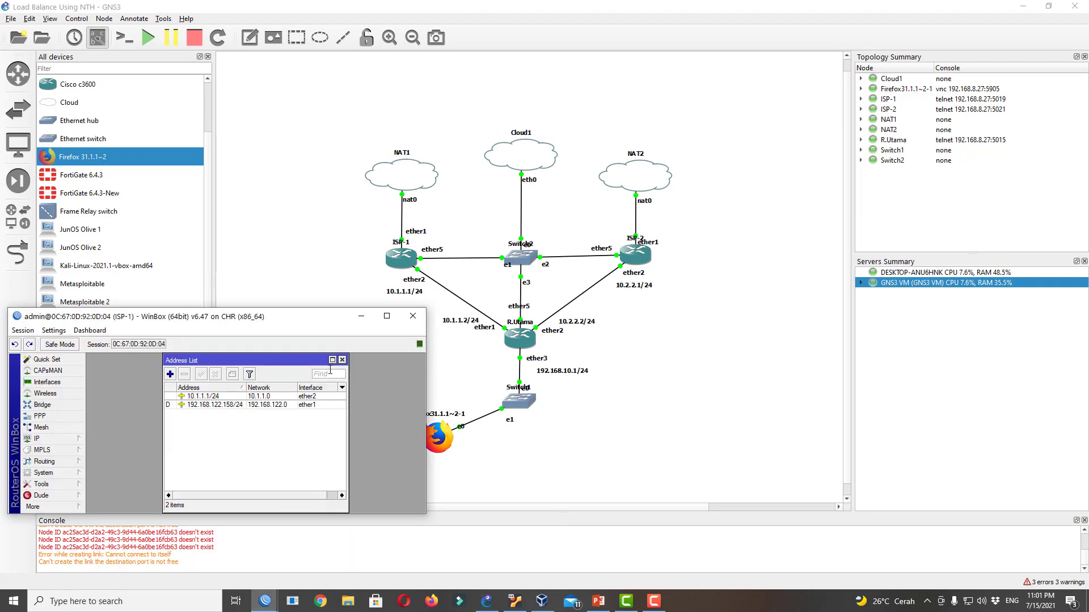
left_click_drag(286, 323, 944, 28)
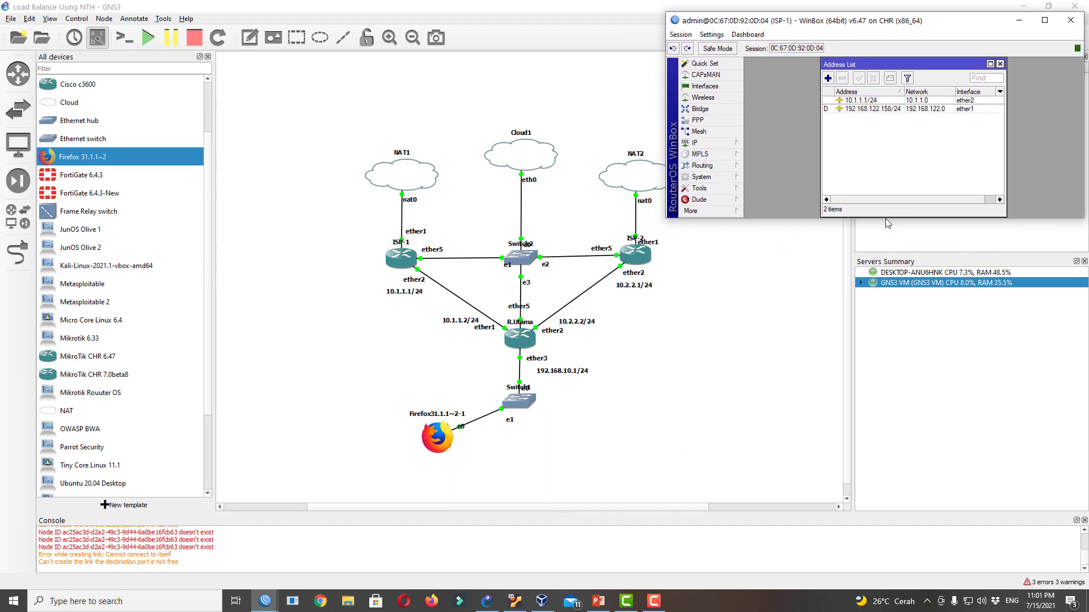
left_click_drag(887, 220, 889, 276)
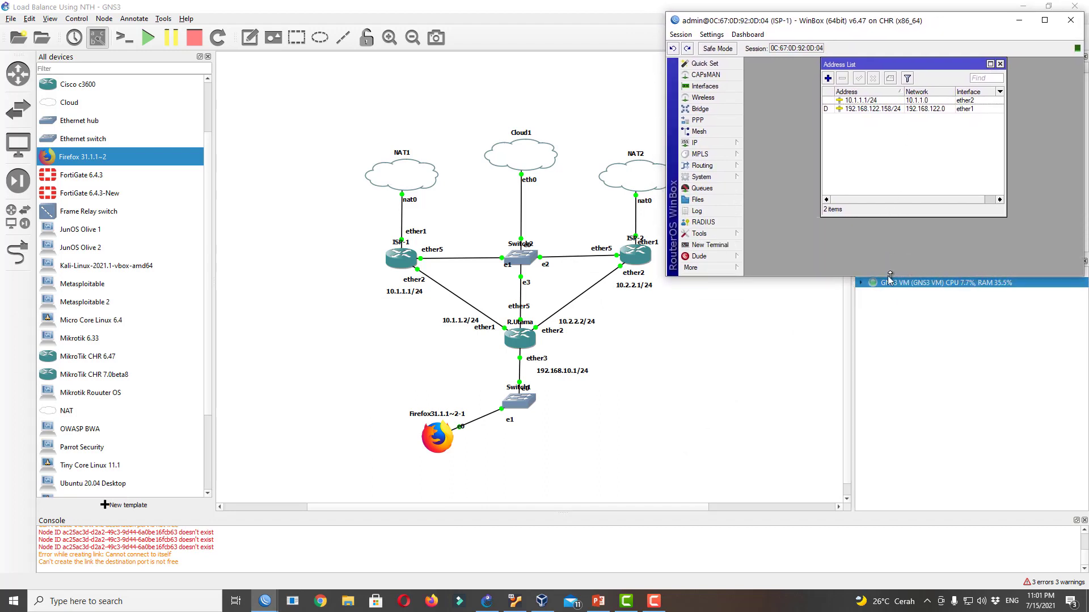
Raise ISP-2's session and place it lower on the right, then bring R.Utama's session forward
left_click(265, 601)
left_click(295, 550)
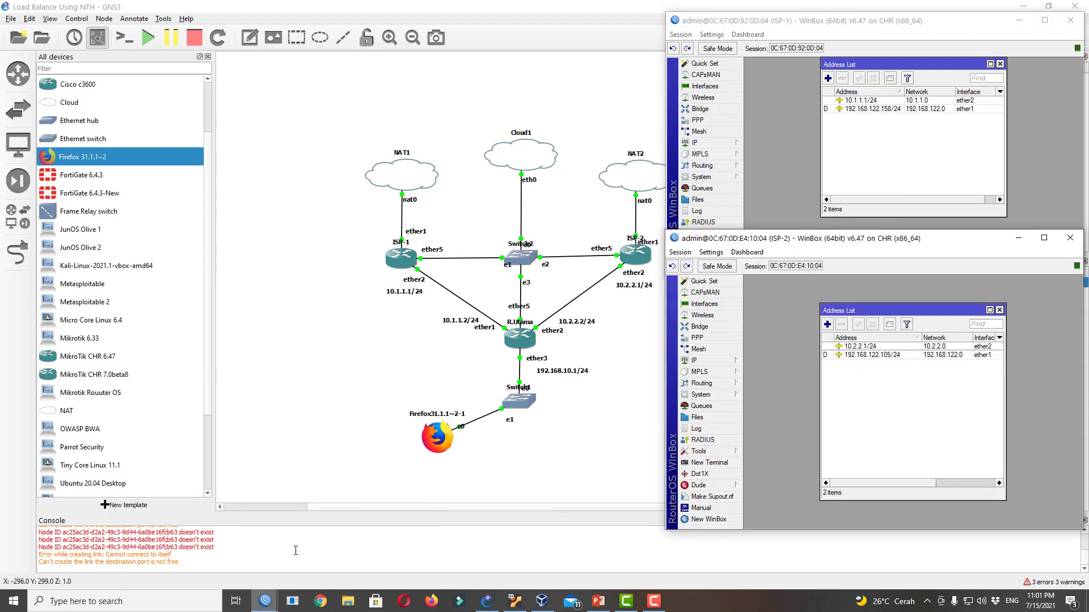
left_click_drag(834, 232, 829, 281)
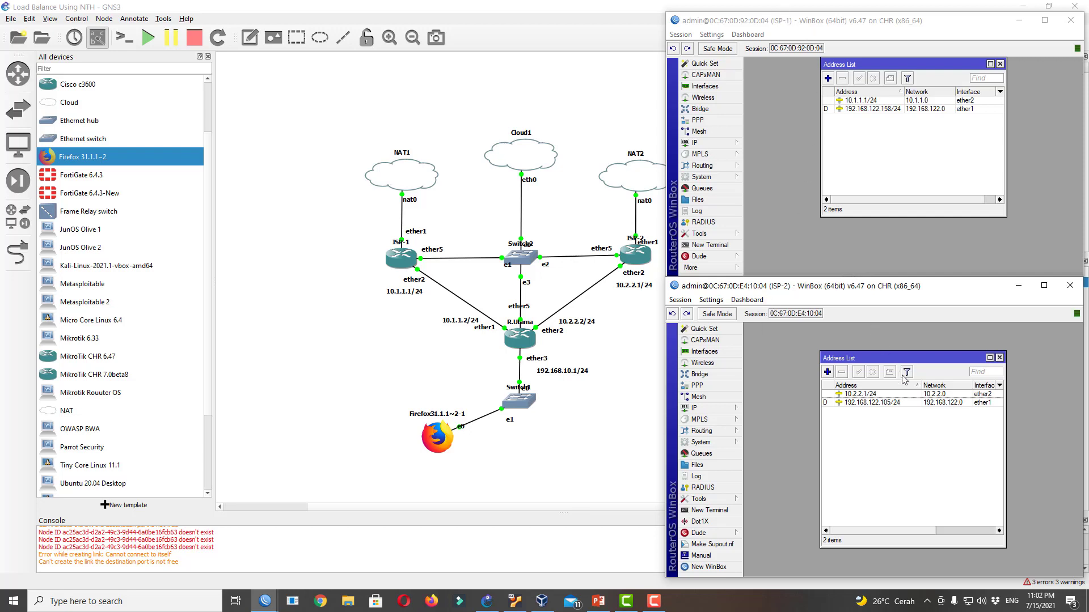
left_click(265, 601)
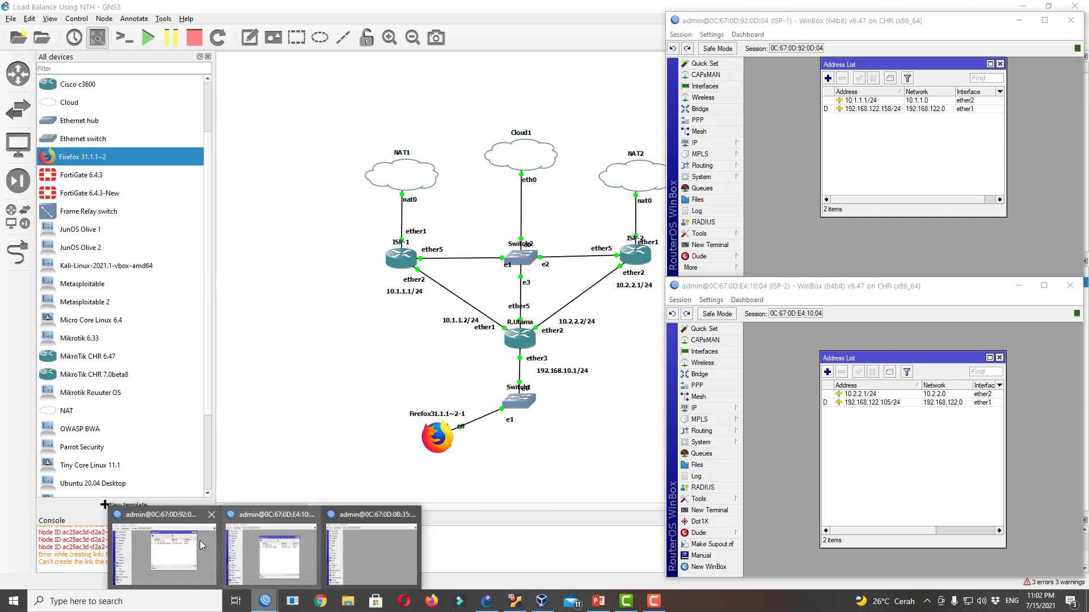
left_click(344, 549)
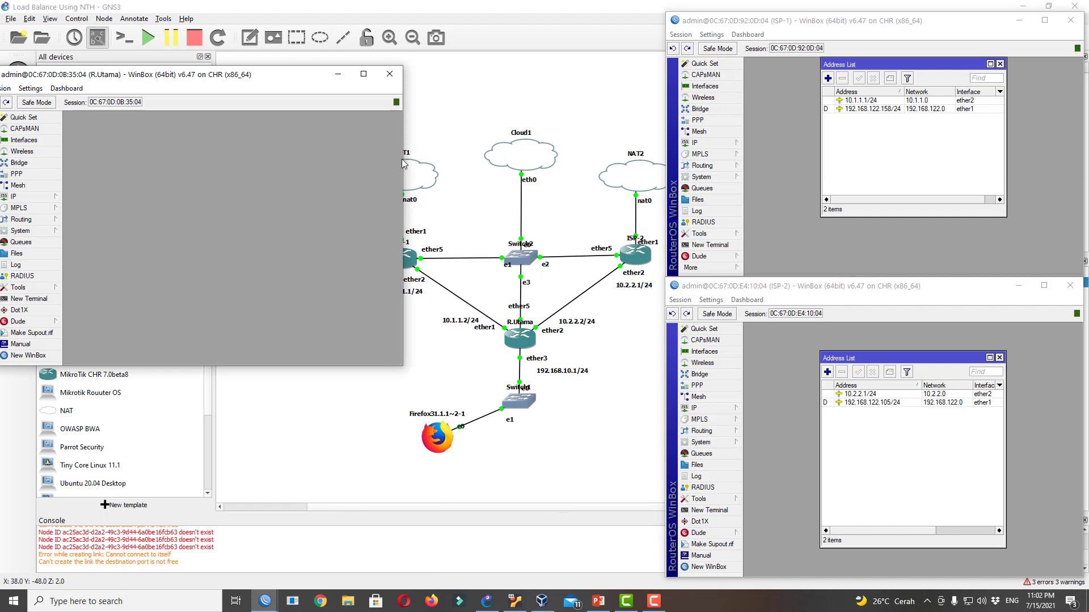
Resize R.Utama's session beside the topology and open its IP > Addresses list
left_click_drag(403, 163, 343, 165)
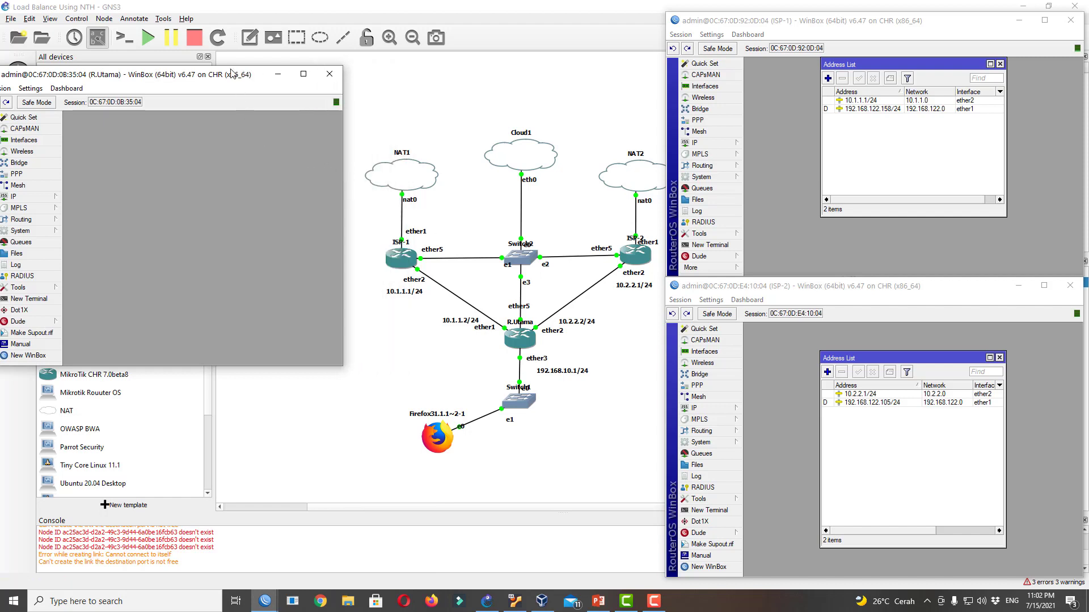
left_click_drag(231, 73, 251, 132)
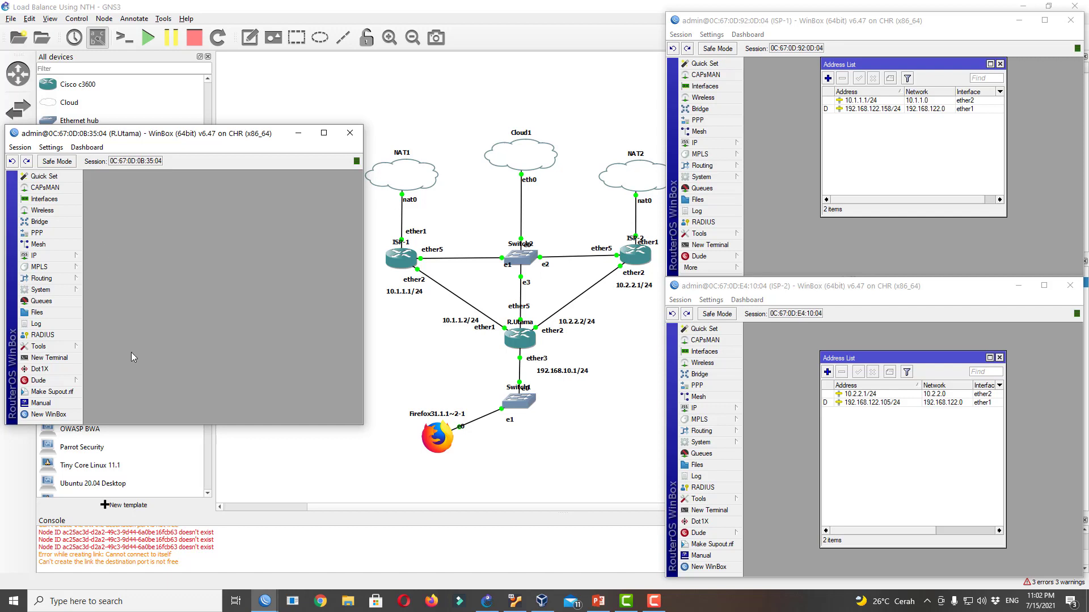
left_click(39, 256)
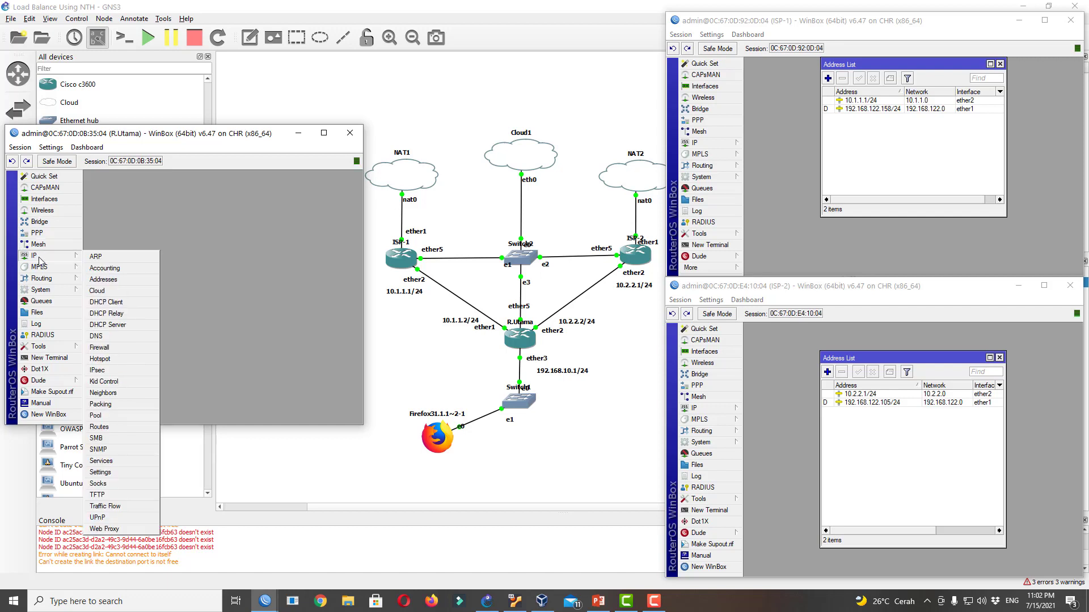
left_click(178, 281)
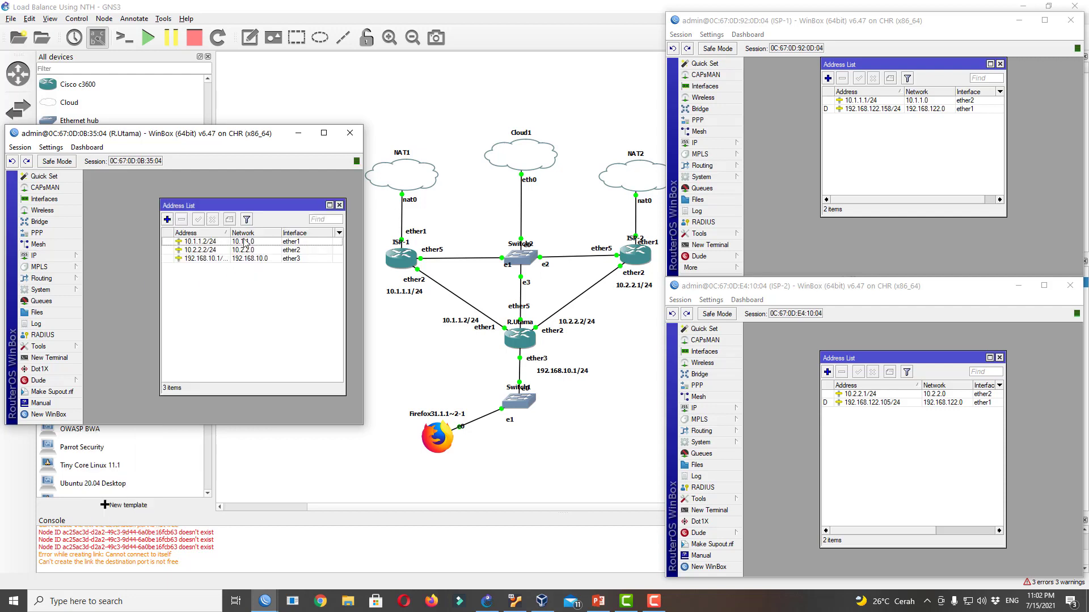
Comment 10.1.1.2/24 as ISP-1 and 10.2.2.2/24 as ISP-2
right_click(200, 245)
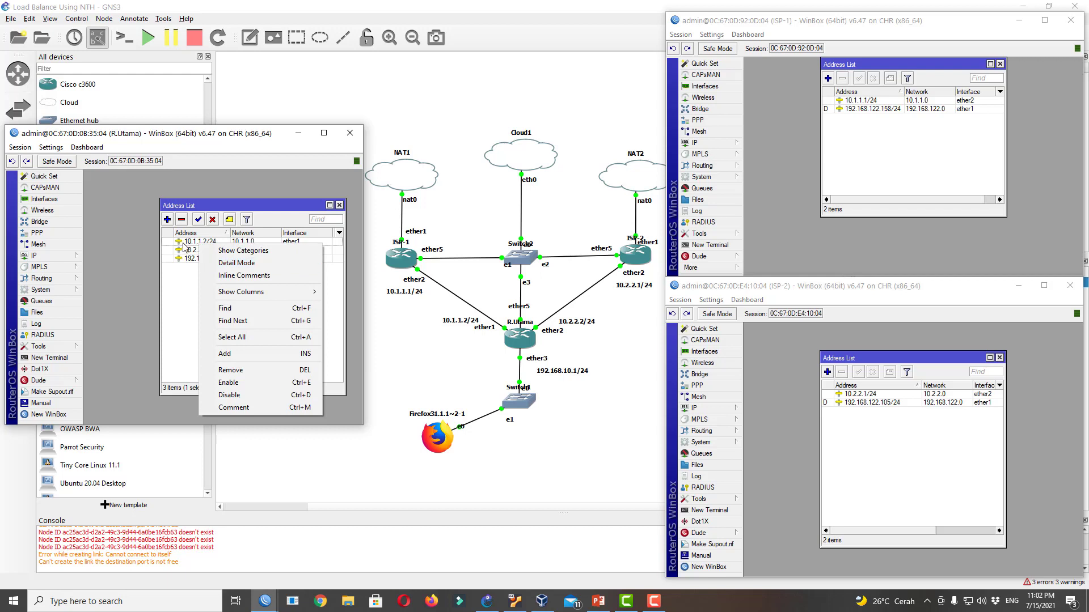
left_click(196, 246)
right_click(197, 247)
left_click(227, 409)
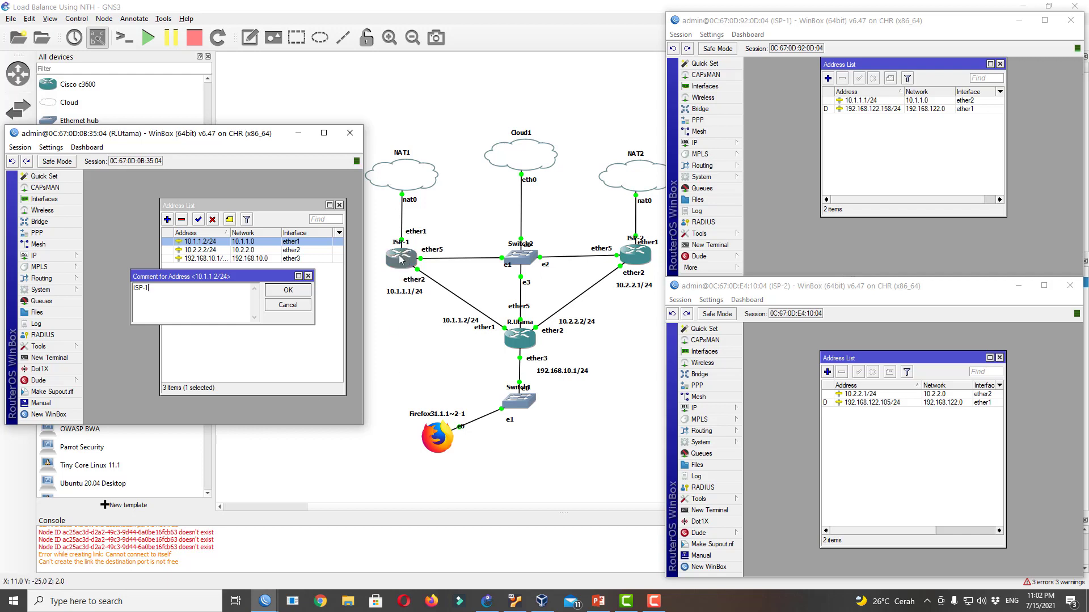
left_click(289, 290)
left_click(197, 262)
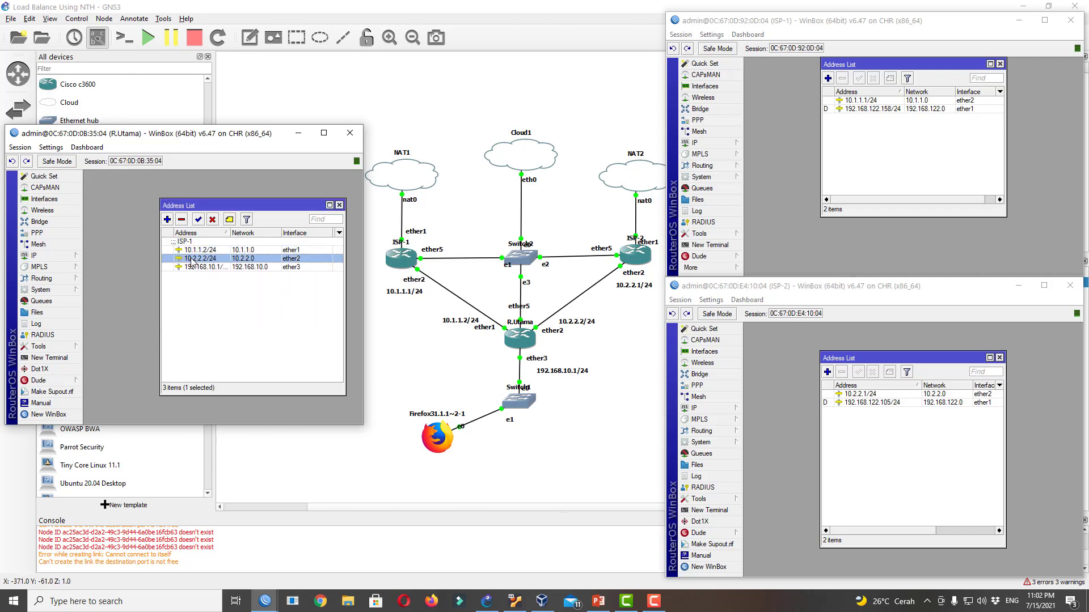
right_click(197, 262)
left_click(230, 424)
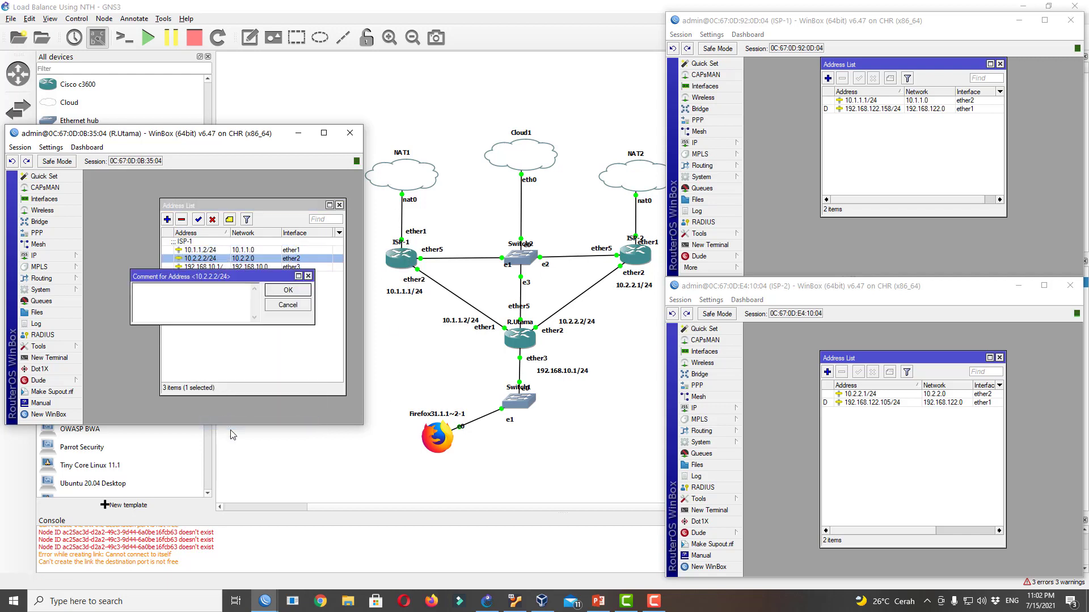
type("ISP-2")
key("Return")
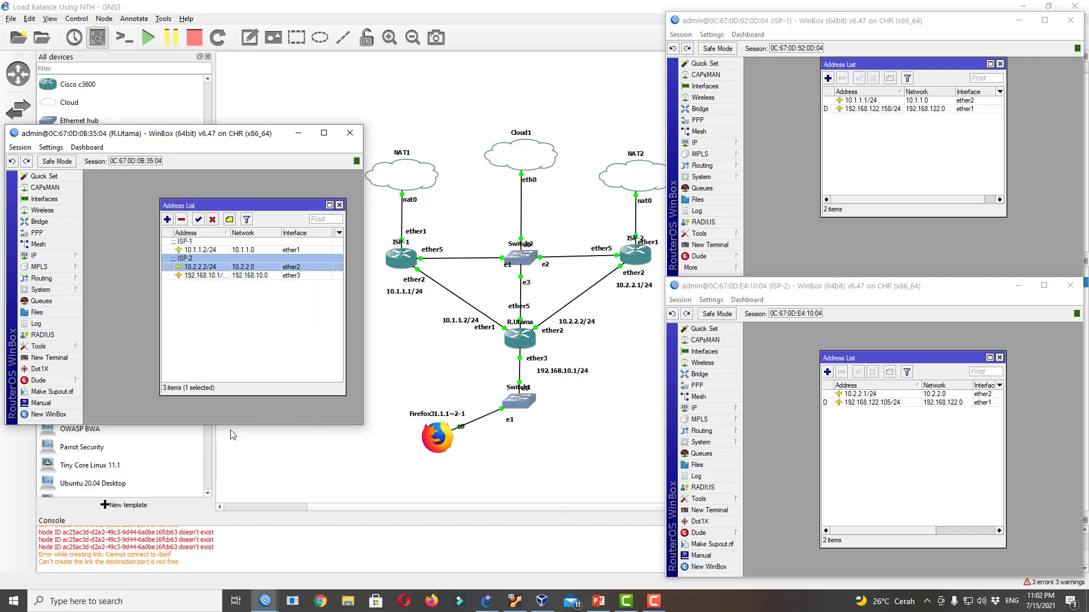
Comment the 192.168.10.1/24 address as 'Local Network (LAN)'
left_click(207, 276)
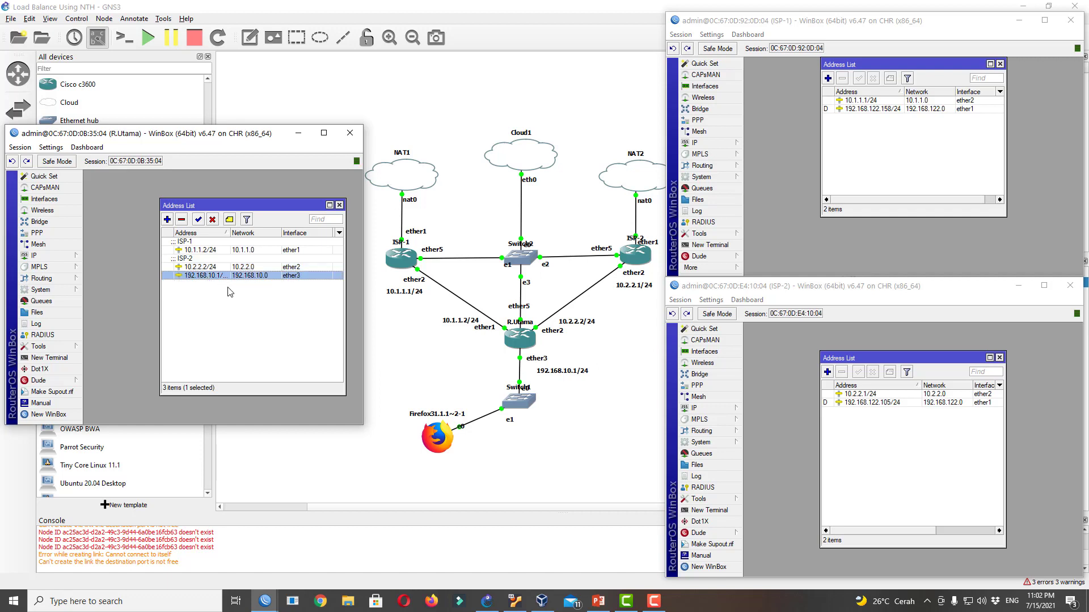
right_click(200, 276)
left_click(254, 440)
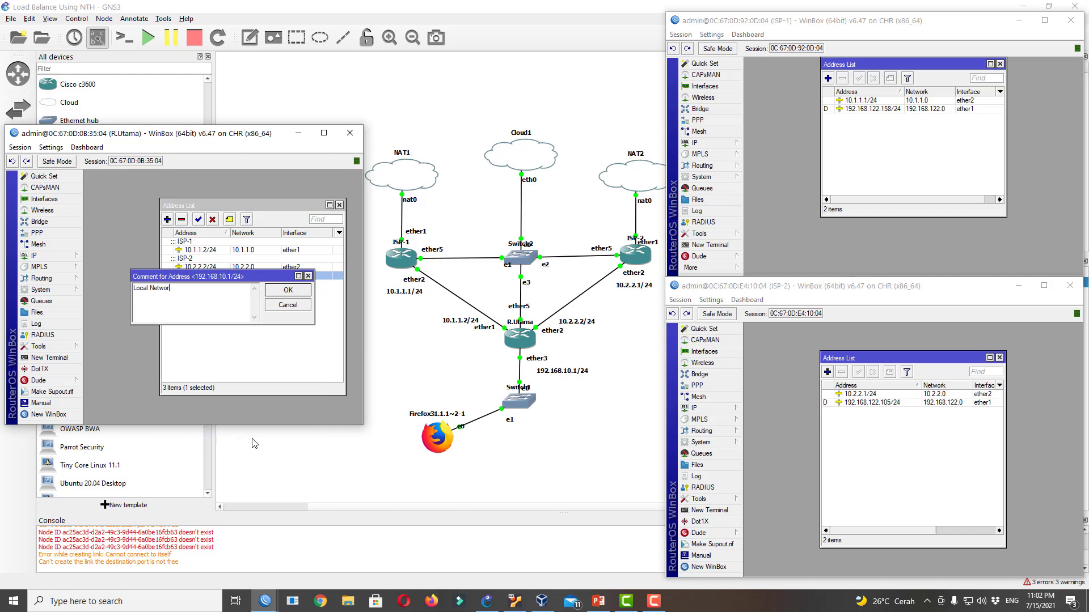
type("Local Network (LAN")
key("Return")
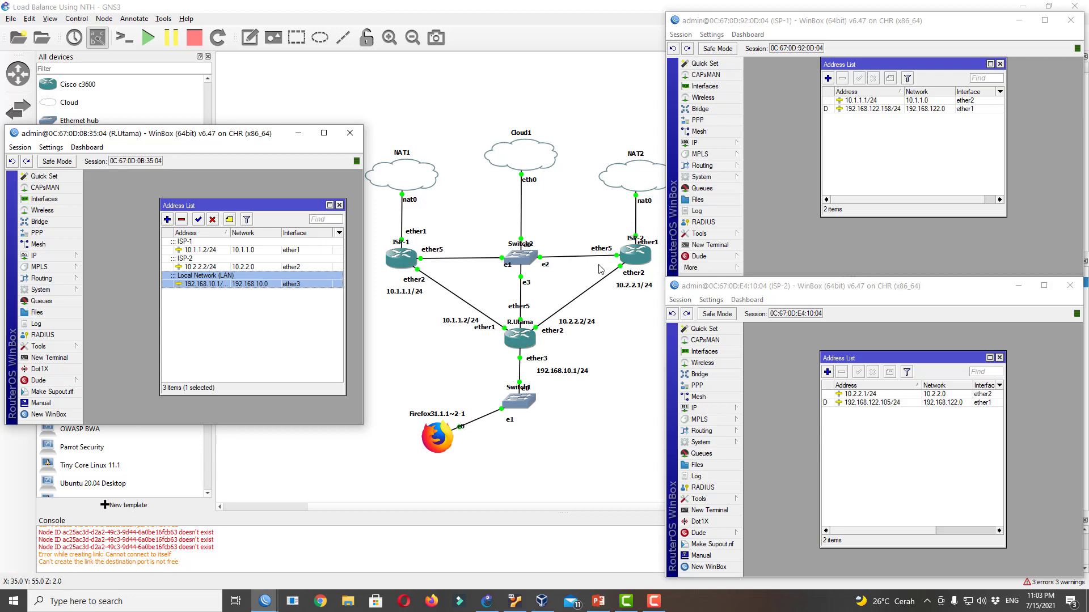
Close the address list and apply IP > DNS with server 8.8.8.8 and remote requests allowed
left_click(339, 205)
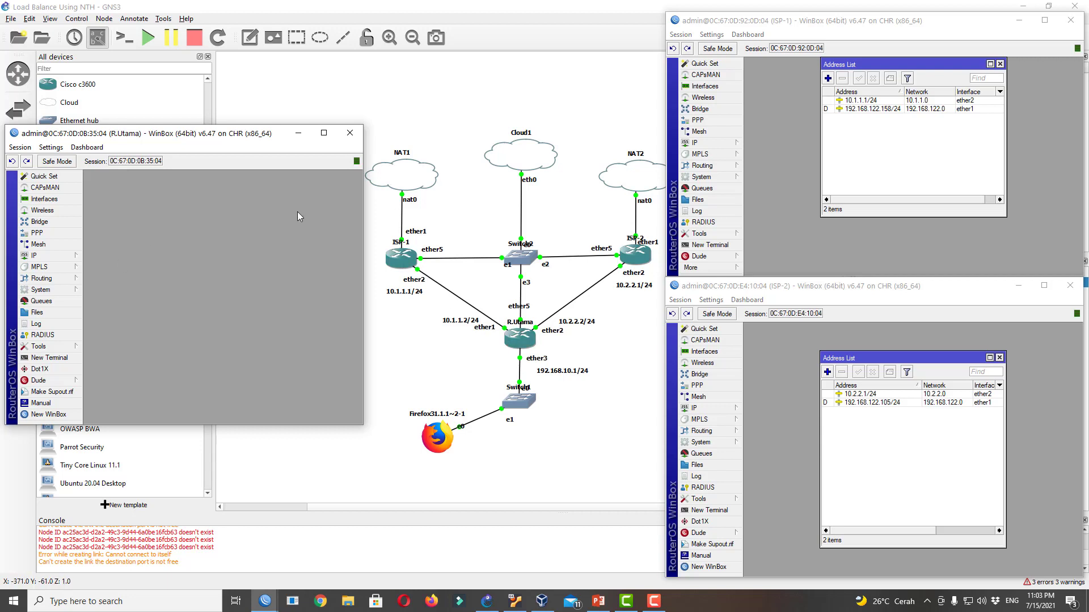
left_click(34, 256)
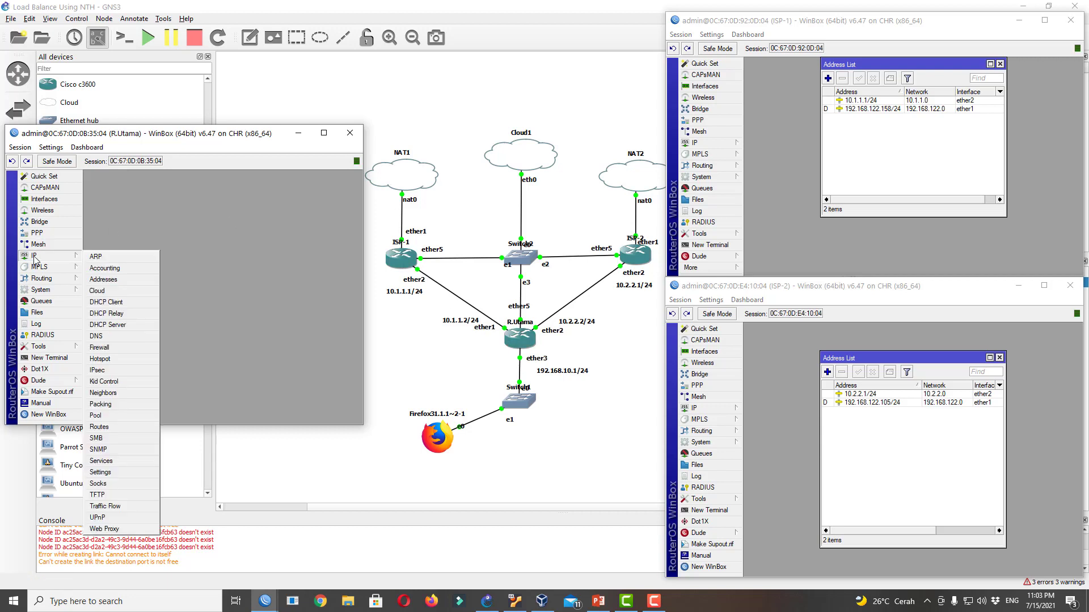
left_click(120, 336)
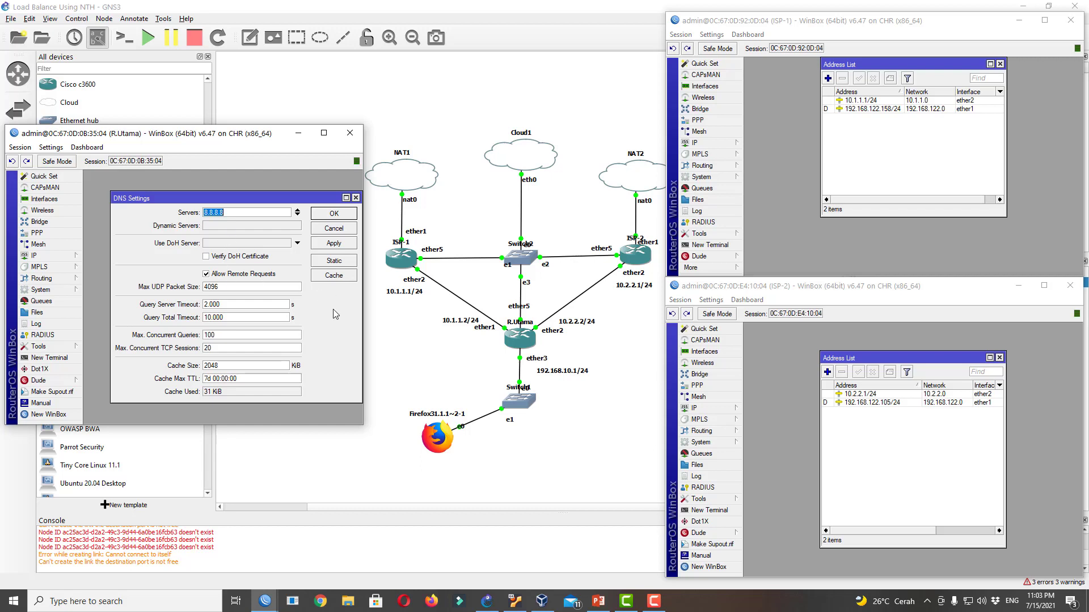
left_click(334, 214)
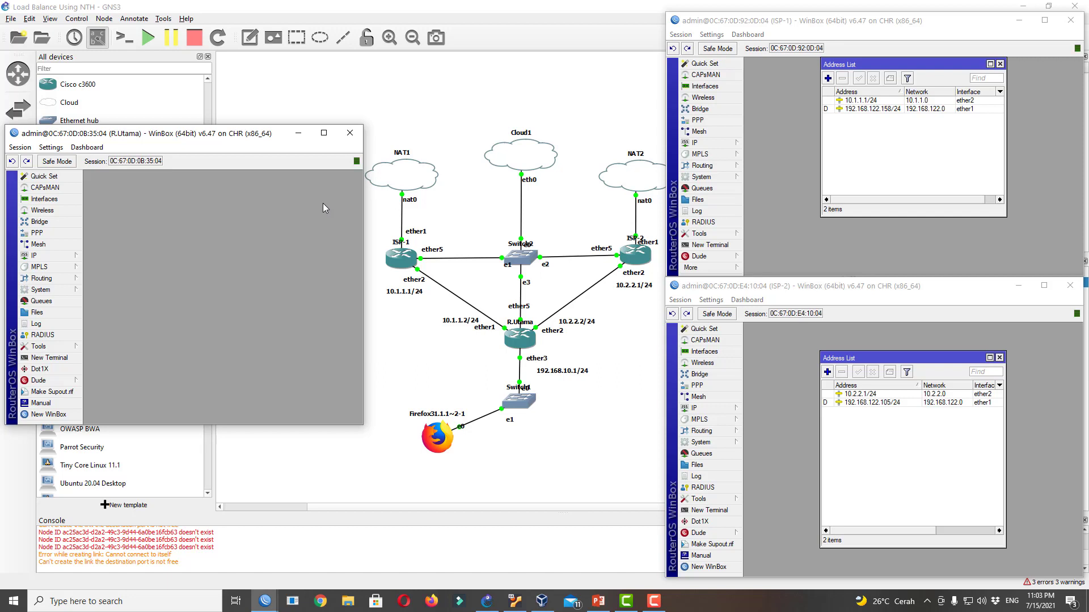
Open R.Utama's Firewall NAT list, widen it, and select the existing ether1 masquerade rule
left_click(34, 256)
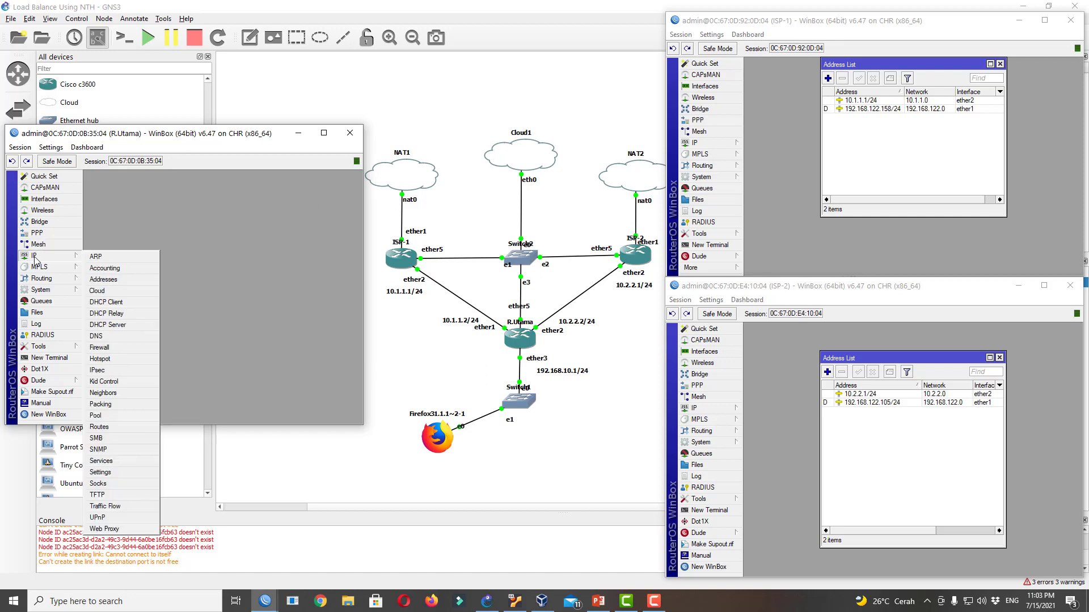
left_click(101, 348)
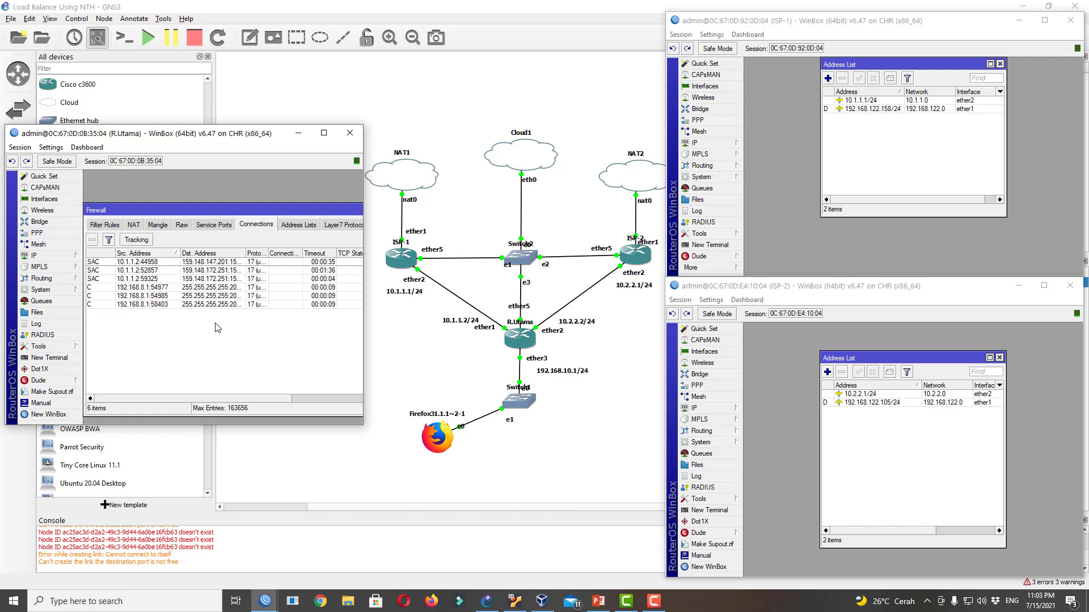
left_click(135, 225)
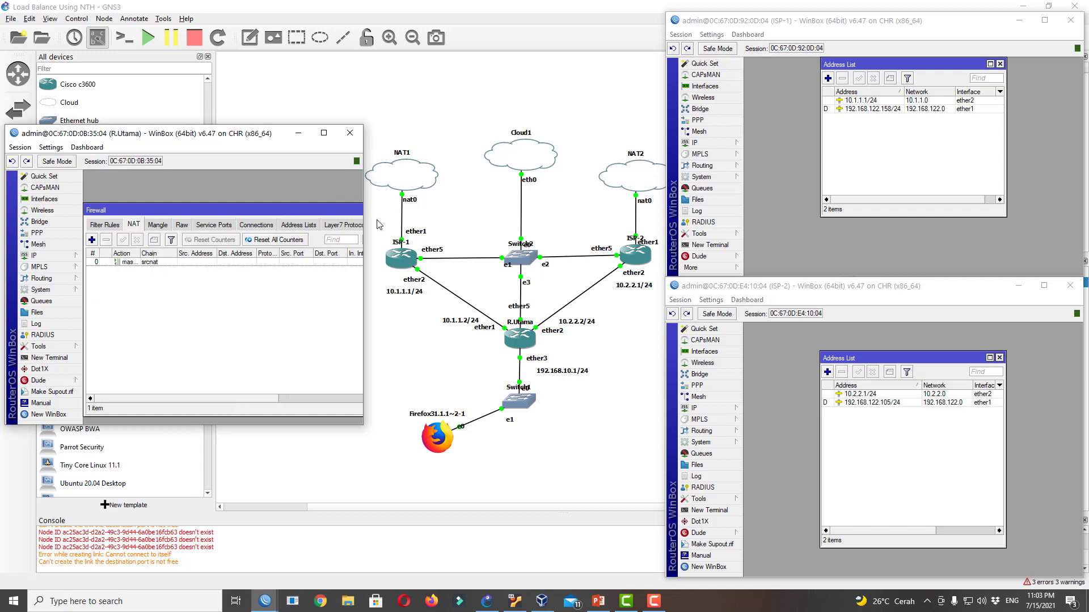
left_click_drag(363, 214, 506, 204)
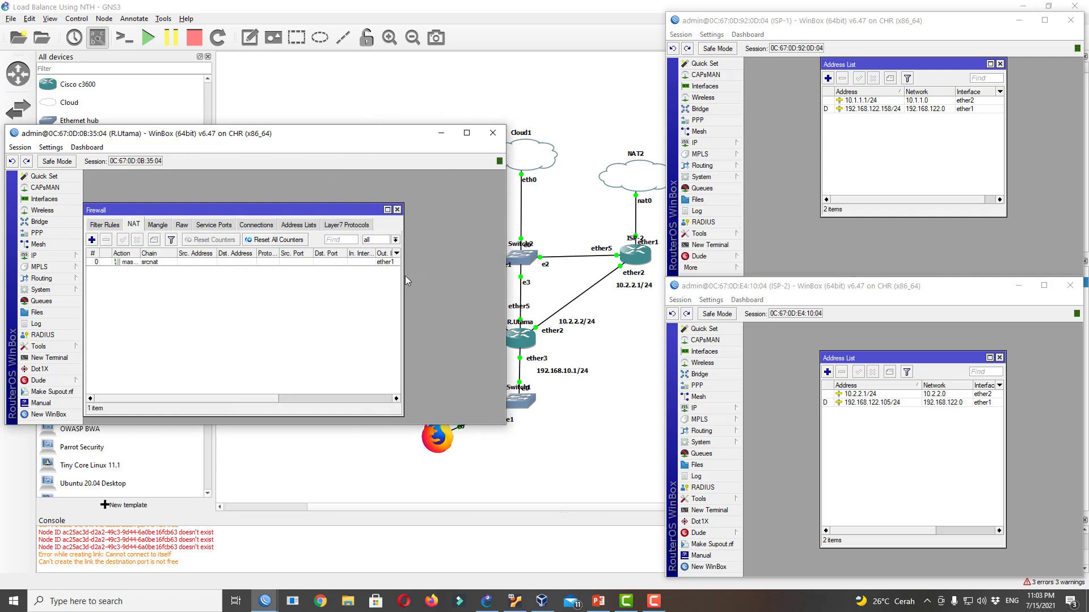
left_click_drag(402, 281, 506, 274)
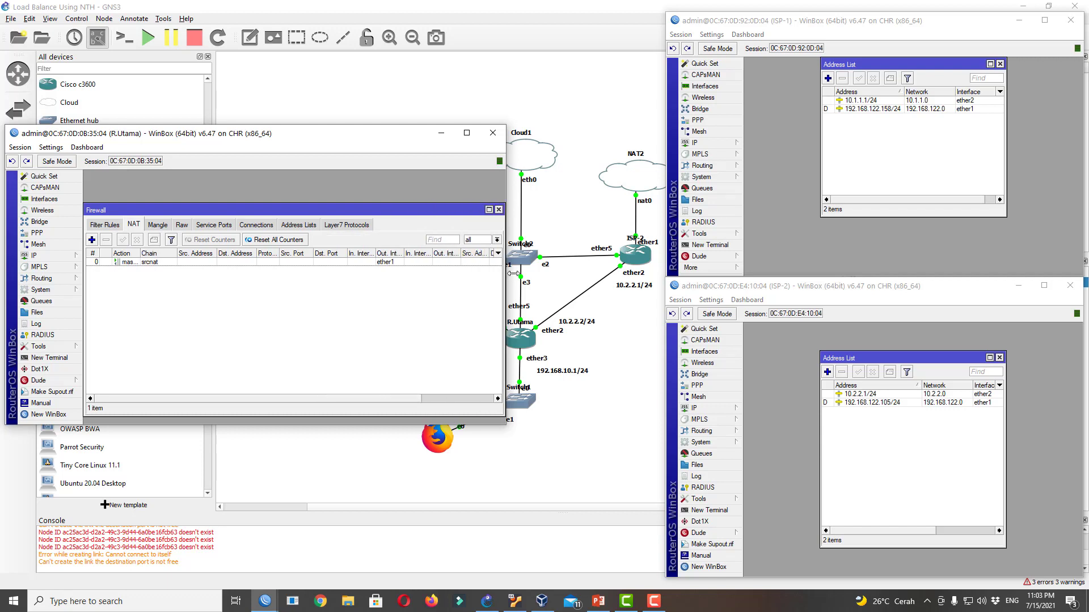
left_click(163, 263)
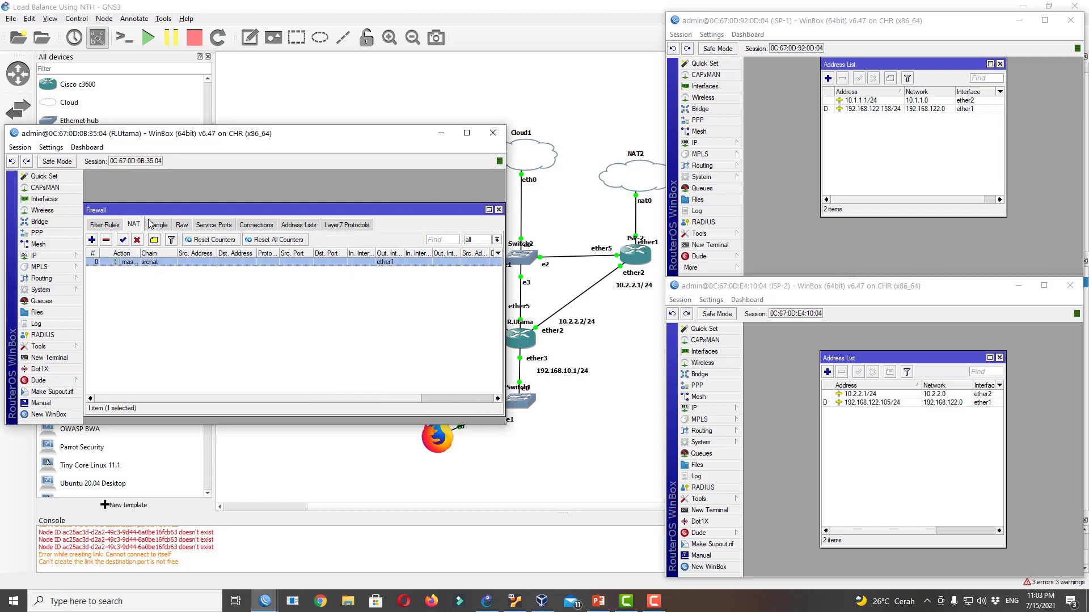
Add a new srcnat rule with an Out. Interface and action masquerade
left_click(91, 239)
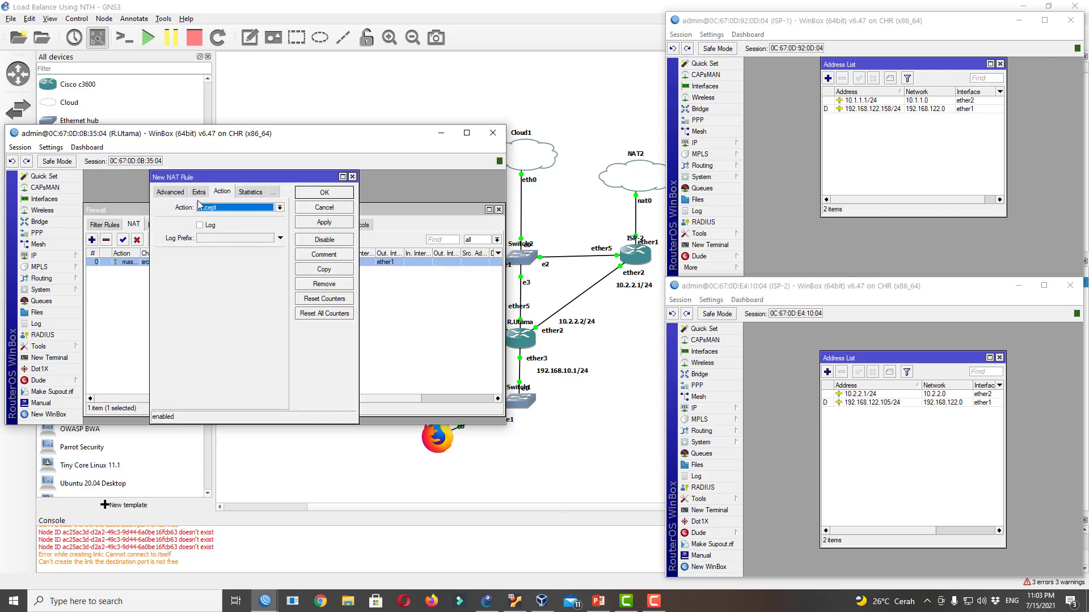
left_click(161, 192)
left_click(164, 192)
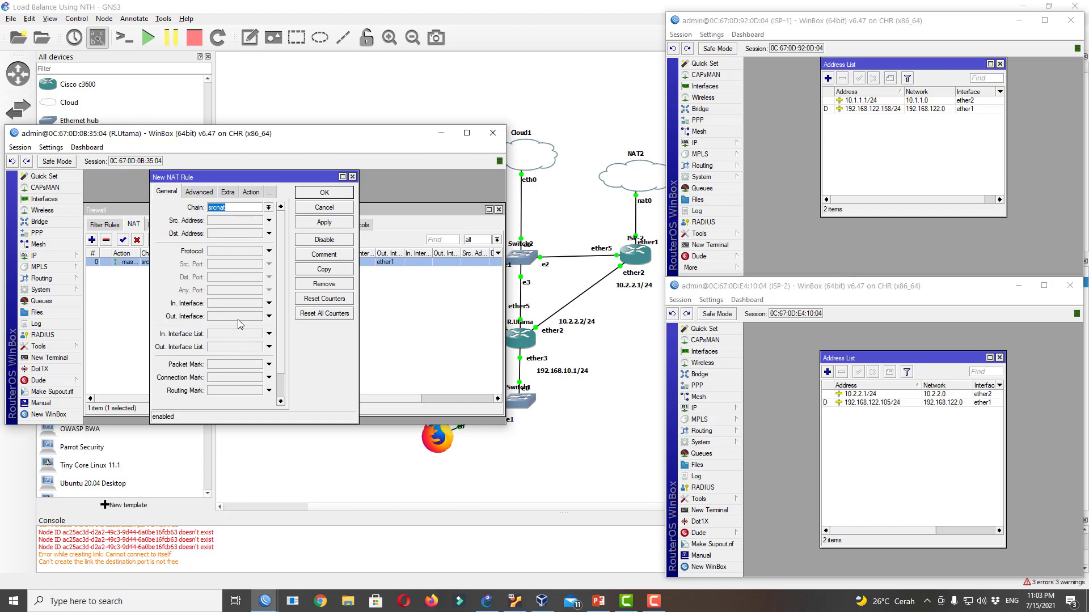
left_click(213, 315)
left_click(250, 192)
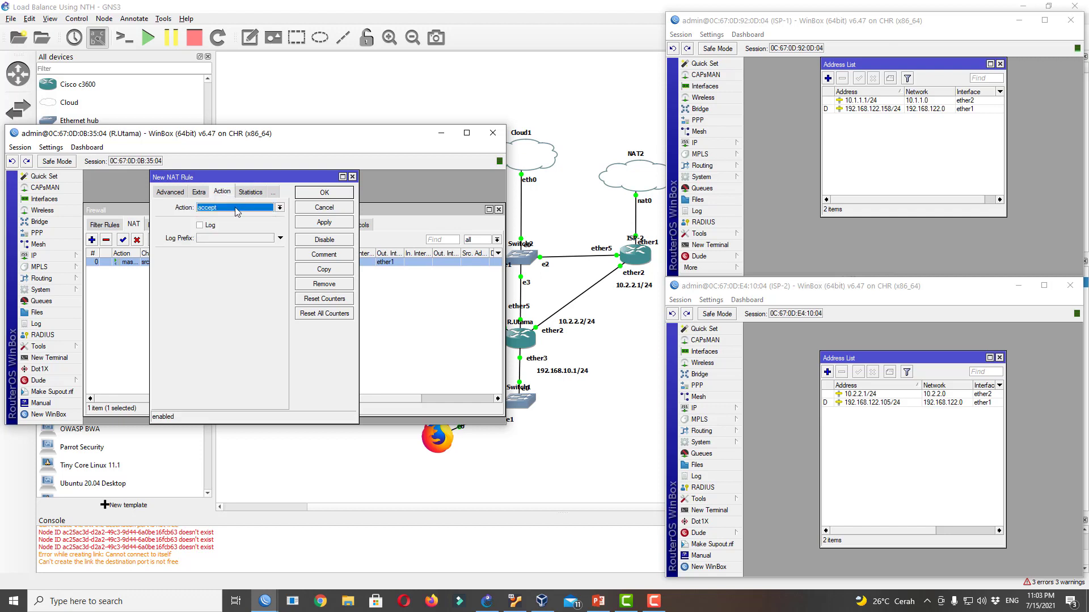
left_click(236, 208)
left_click(235, 260)
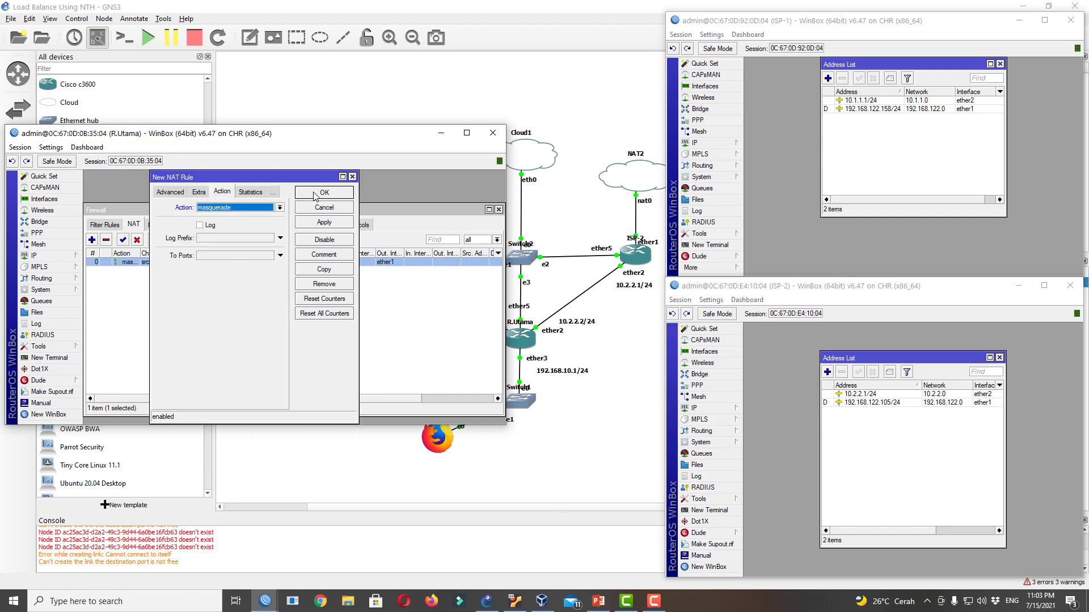
left_click(316, 195)
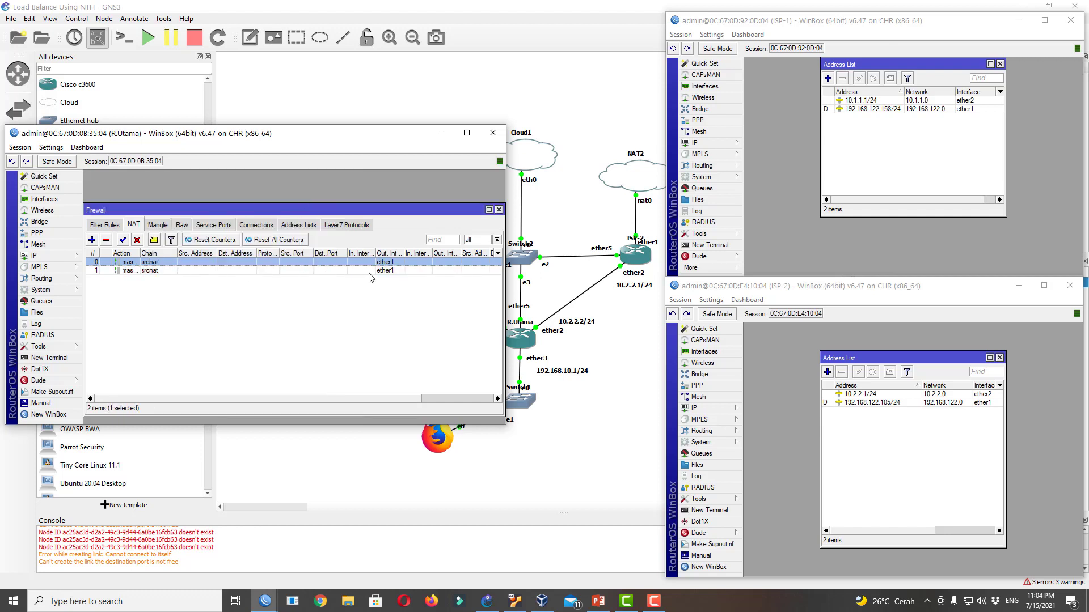
Change the second NAT rule's Out. Interface to ether2, then compare both masquerade rules
double_click(384, 271)
left_click(189, 193)
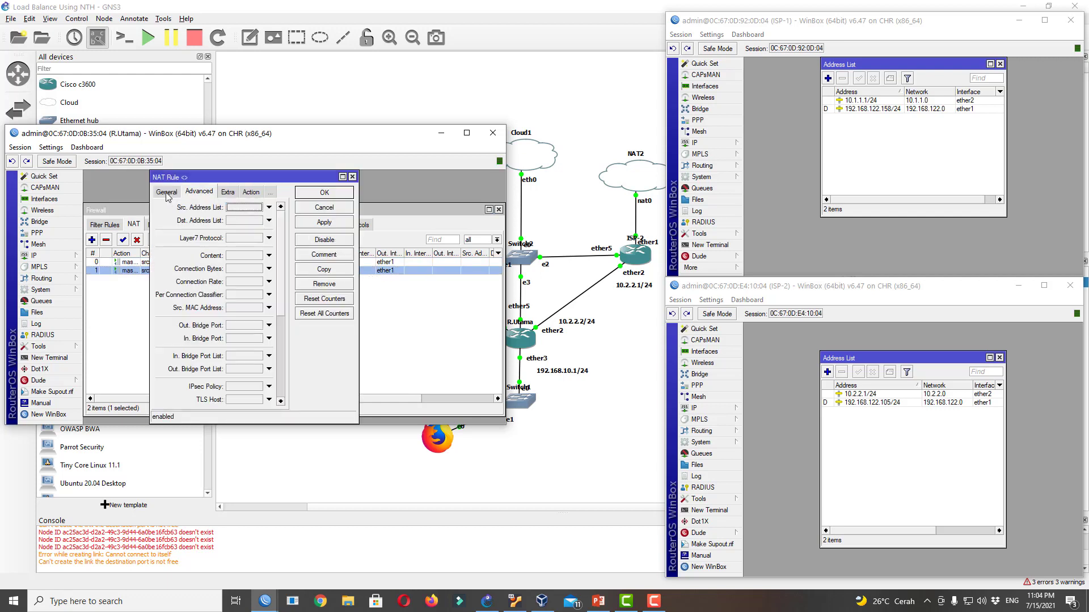
left_click(167, 193)
left_click(237, 317)
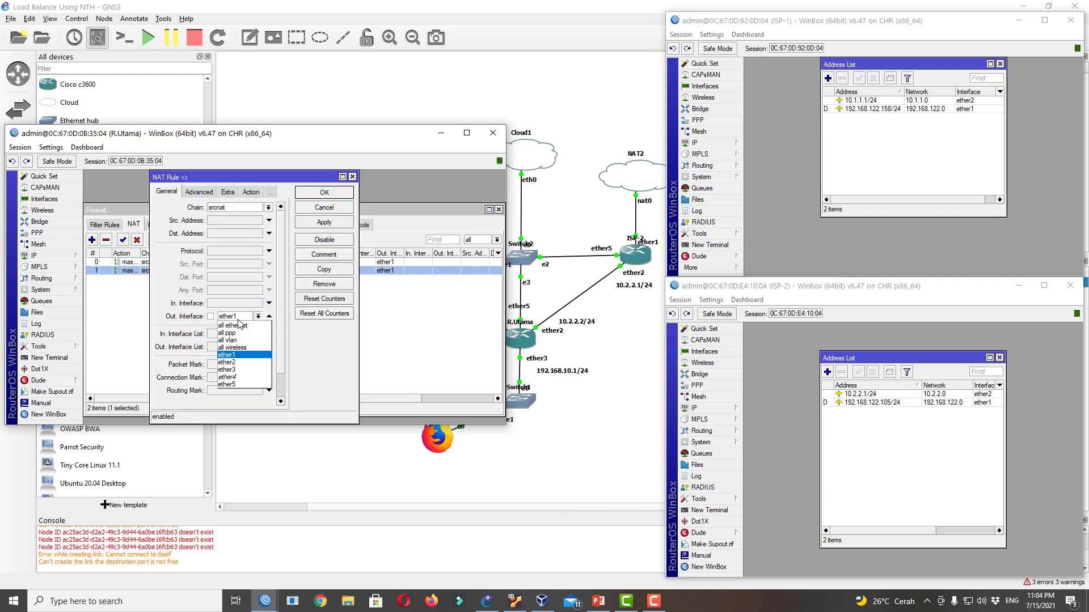
left_click(241, 362)
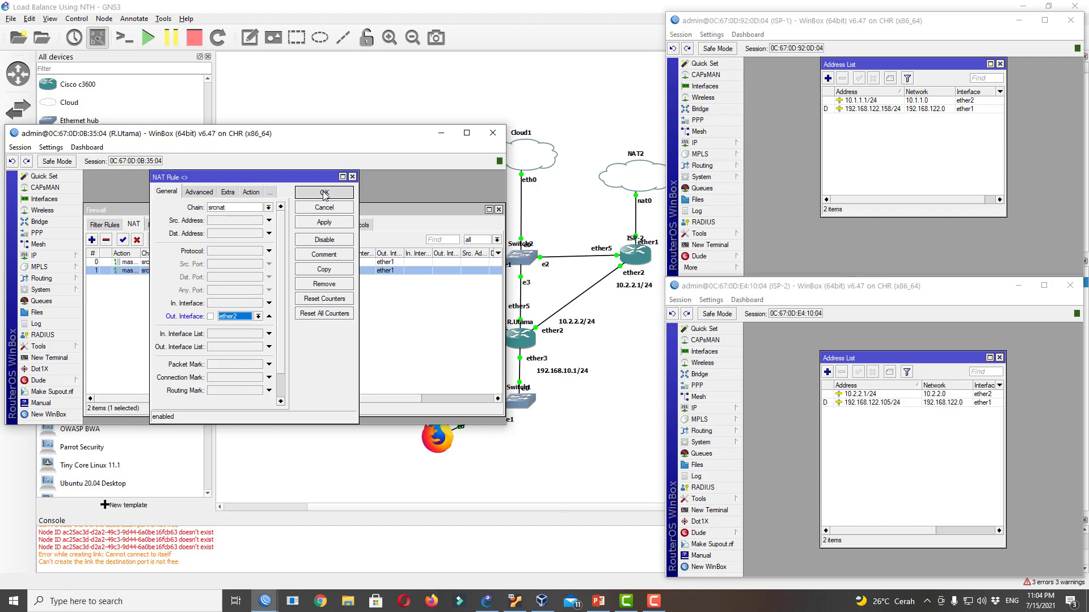
left_click(324, 194)
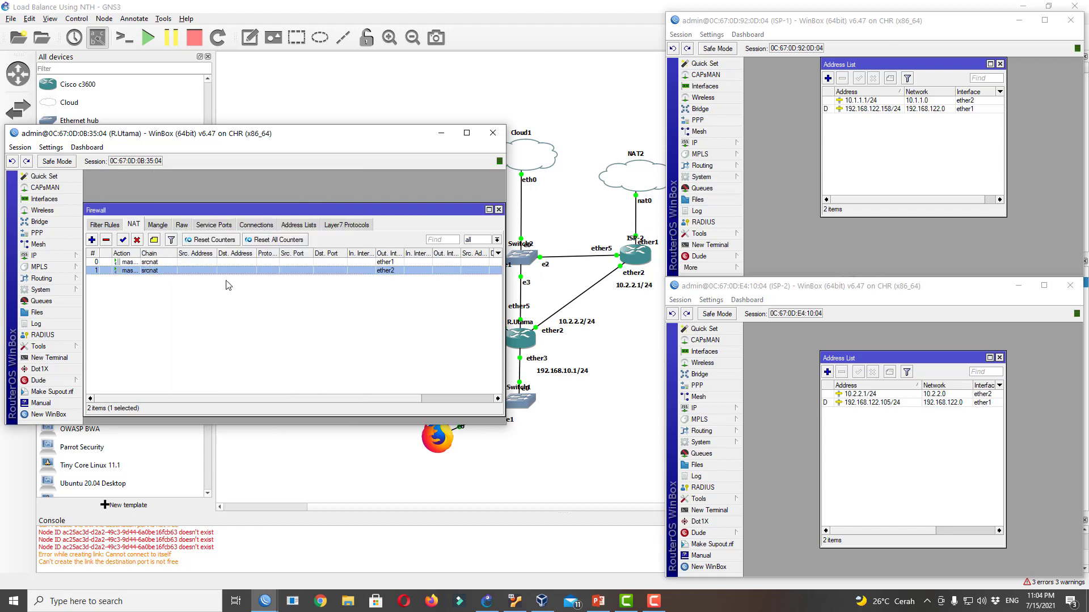
left_click(291, 261)
left_click(290, 271)
left_click(292, 263)
On the Mangle tab, start a new rule matching In. Interface ether3
left_click(292, 272)
left_click(158, 226)
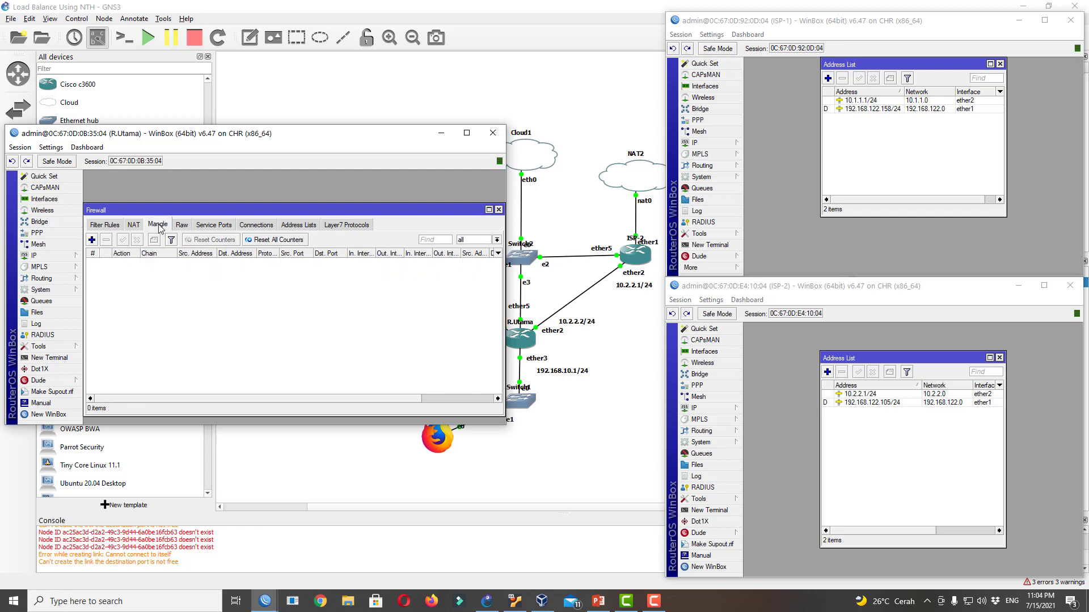
left_click(92, 240)
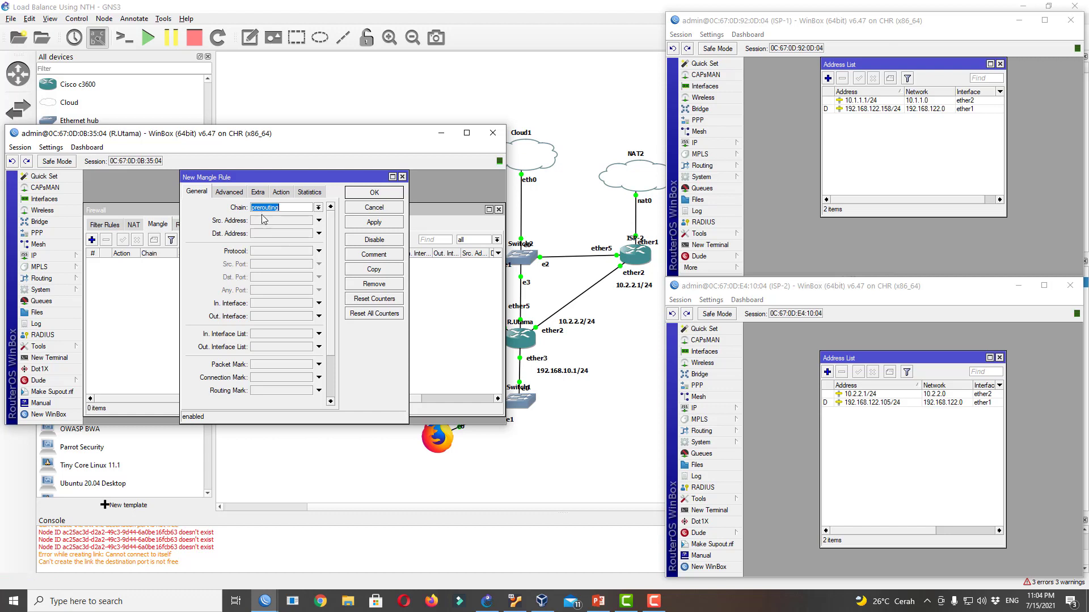
left_click(264, 318)
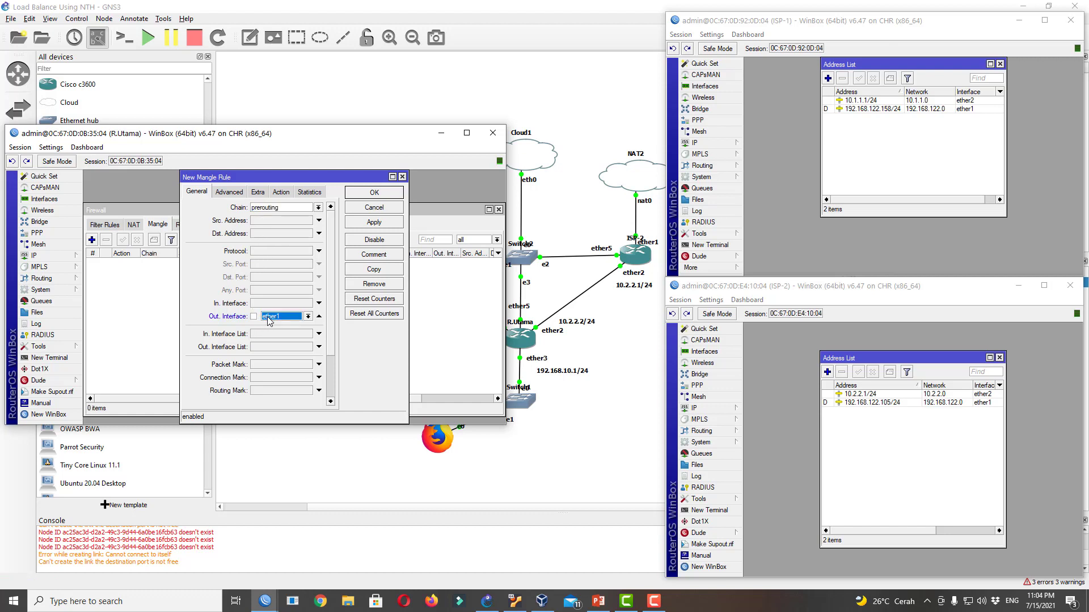
left_click(319, 316)
left_click(296, 304)
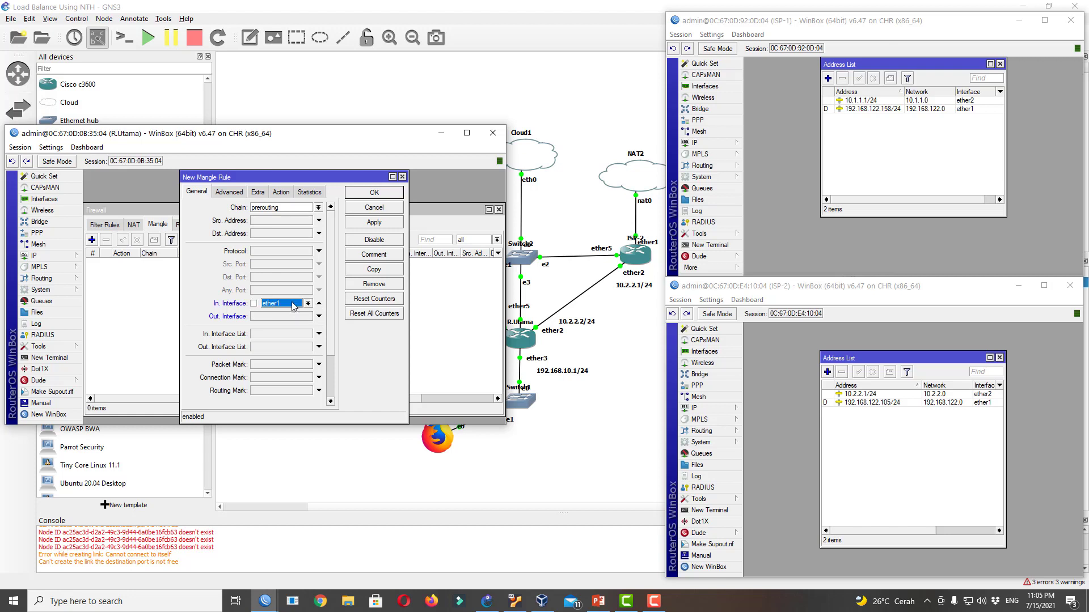
left_click(296, 305)
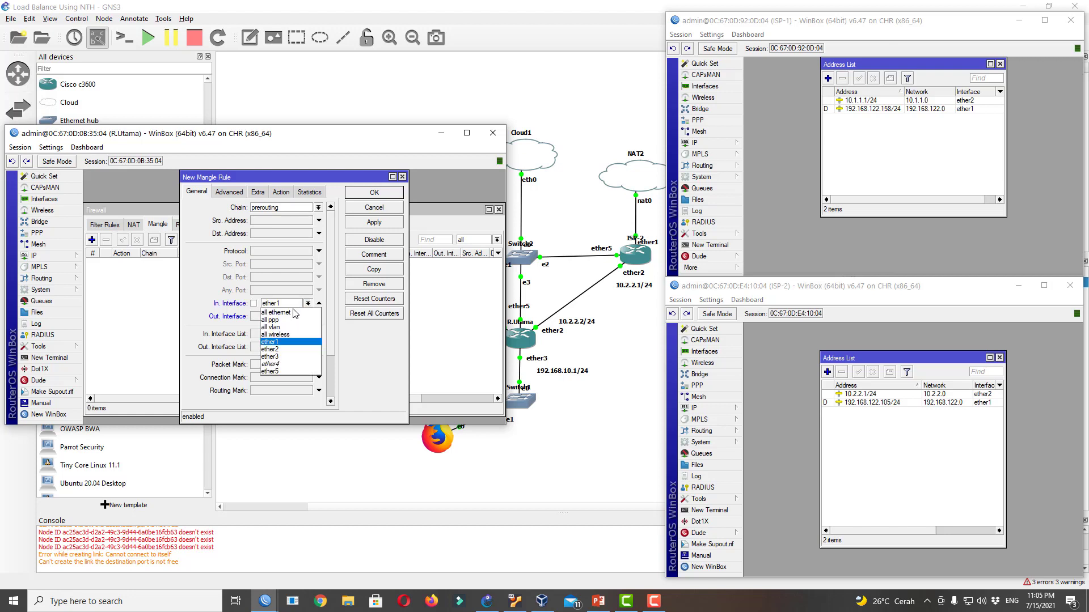
left_click(288, 356)
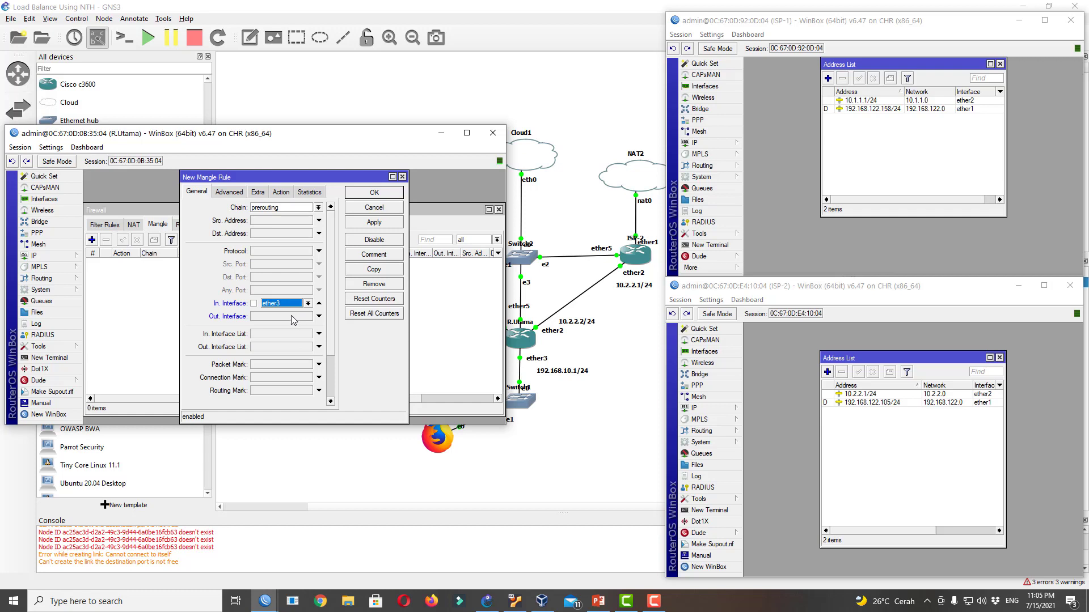
Set Nth every 2 packet 1 and action mark connection koneksi_1, then save the rule
left_click(258, 193)
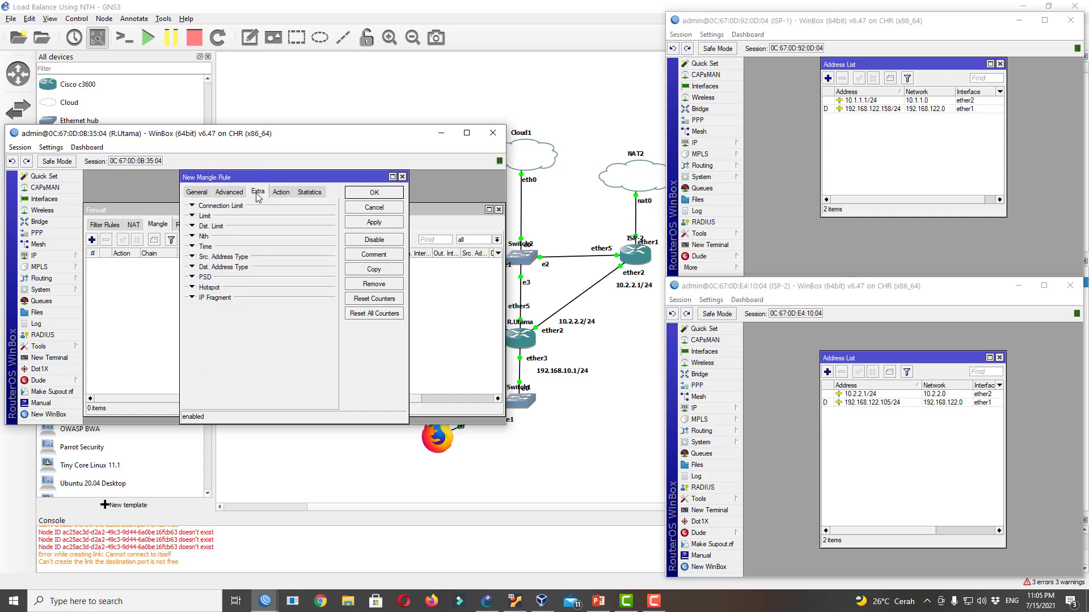
left_click(208, 237)
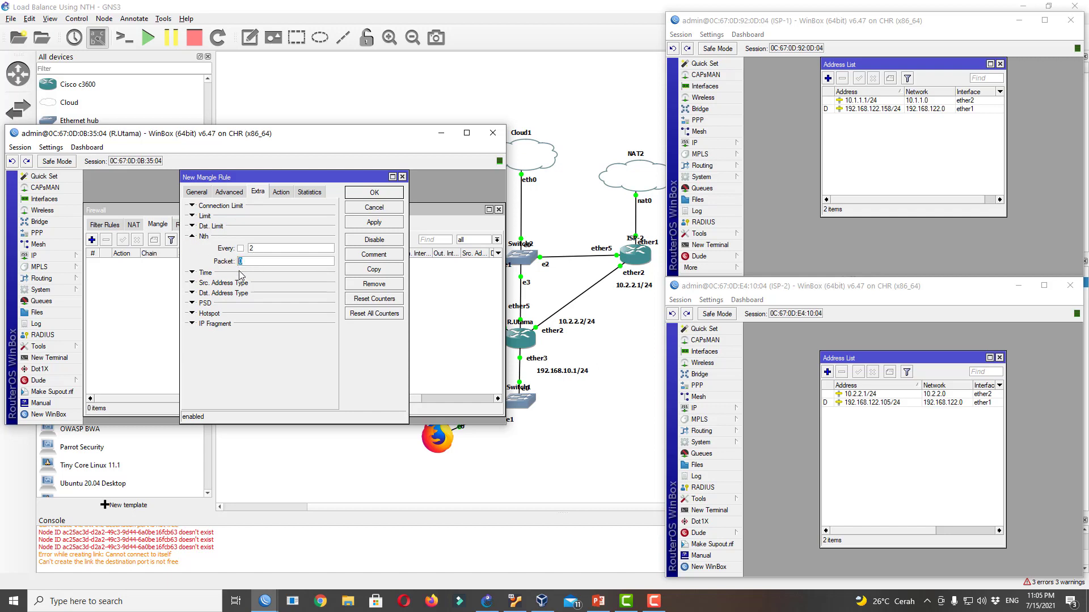
left_click(287, 192)
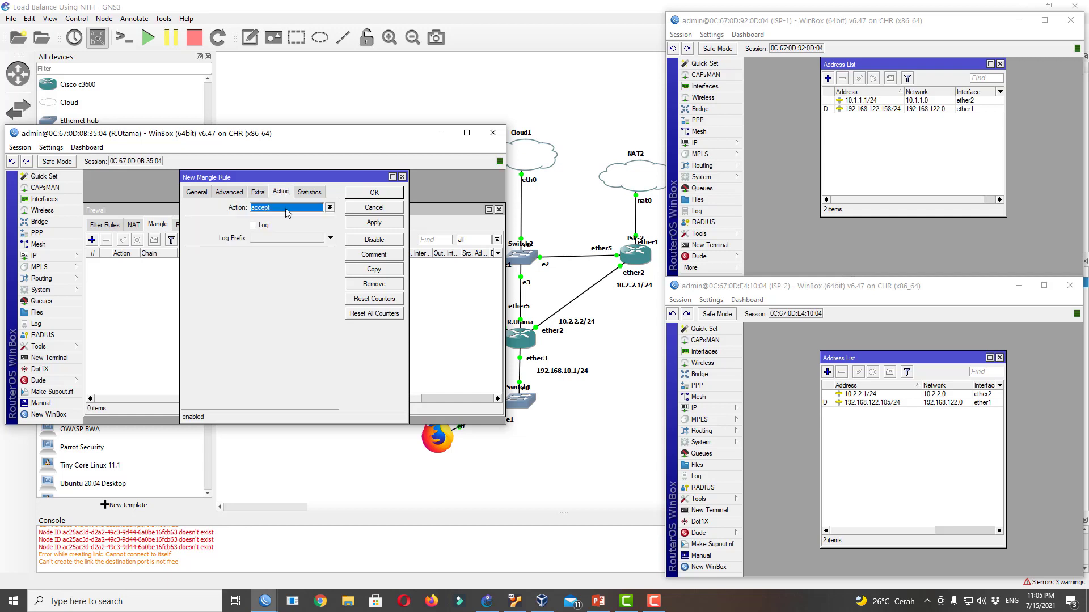
left_click(288, 208)
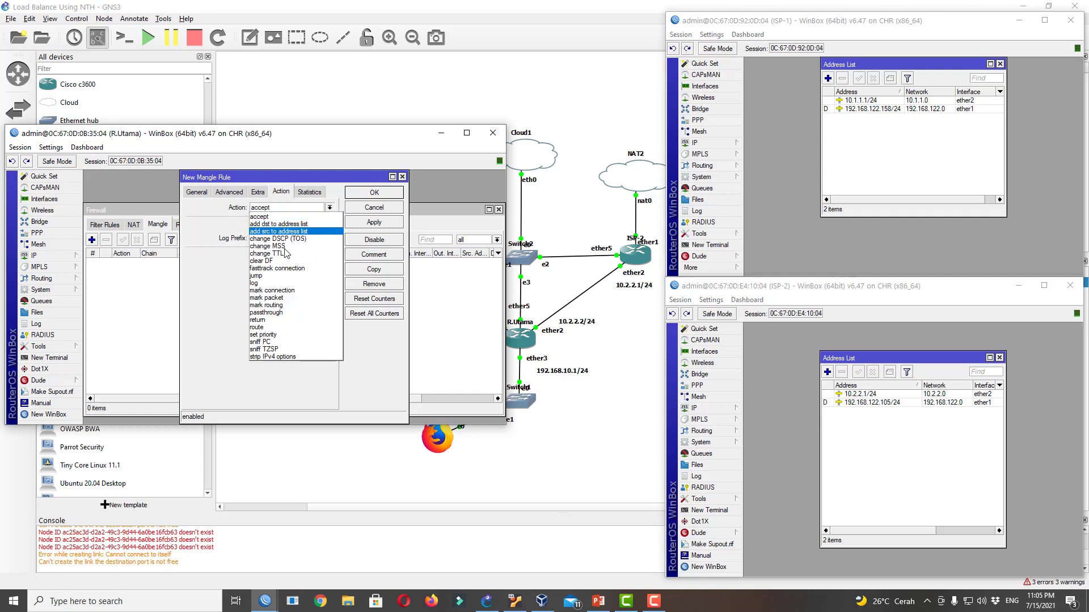
left_click(289, 290)
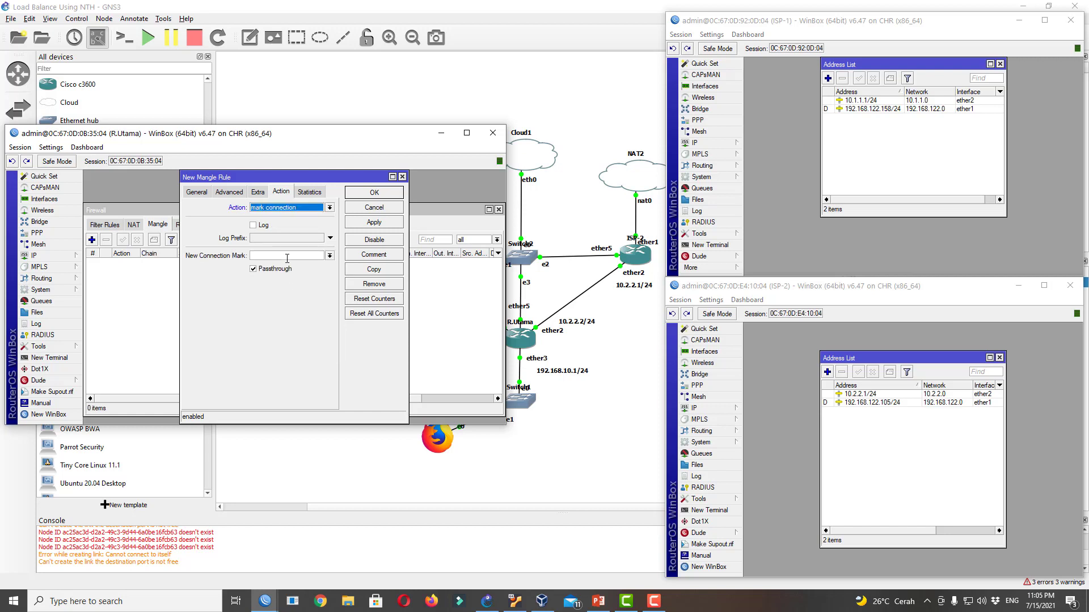
left_click(287, 258)
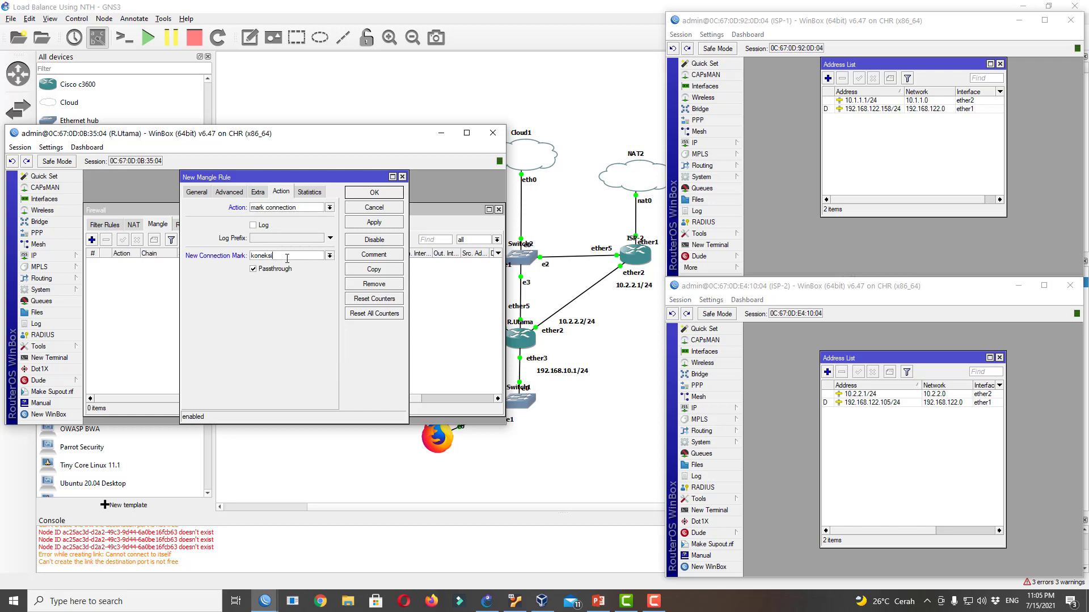
type("koneksi_1")
left_click(367, 196)
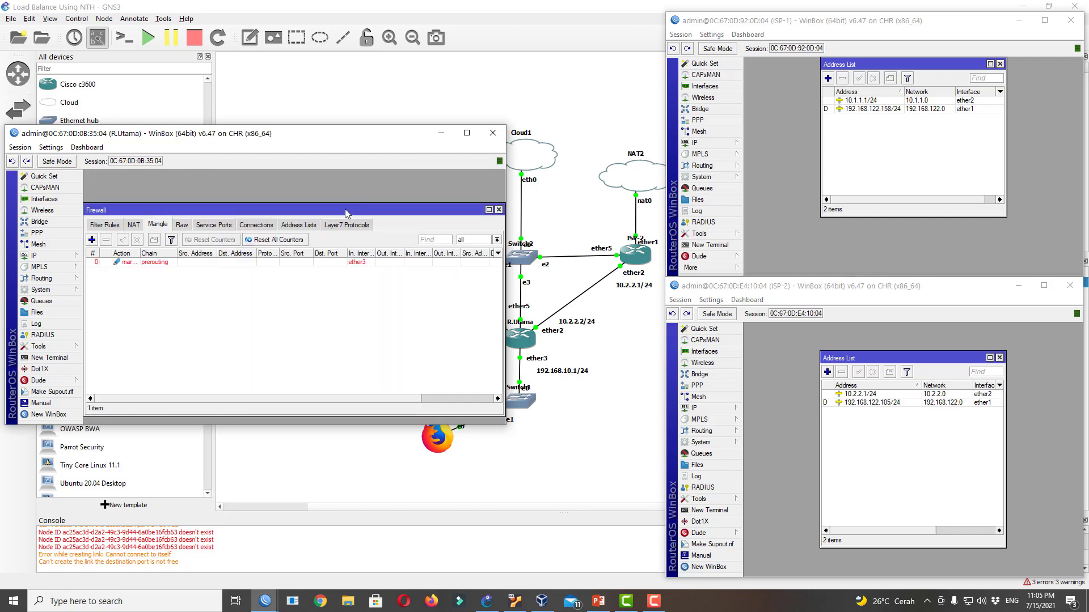
Start another mangle rule on In. Interface ether3 with Nth every 2, packet 2
left_click(92, 241)
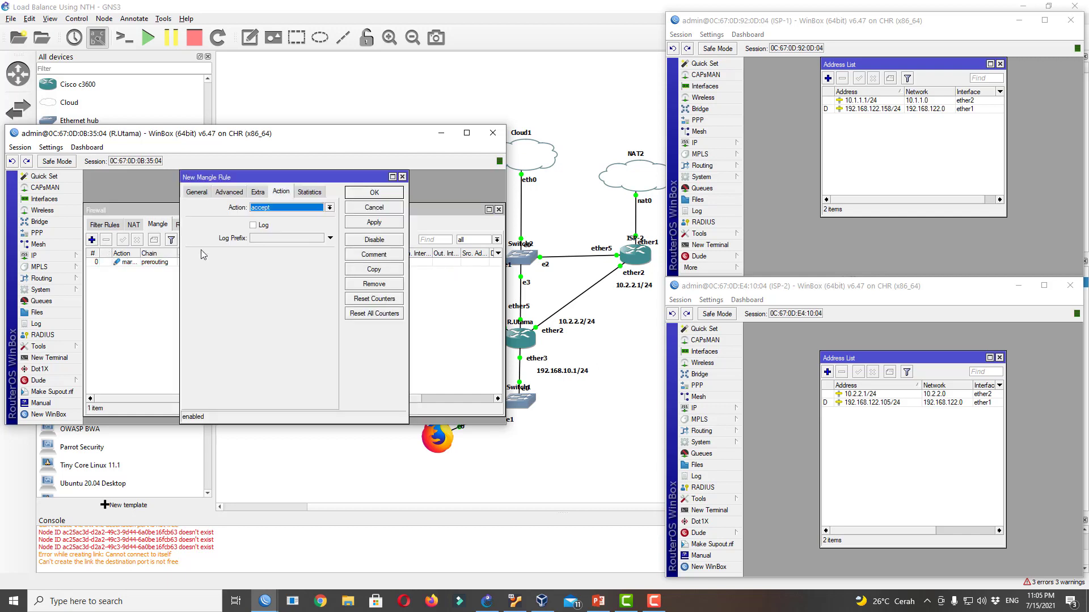
left_click(197, 193)
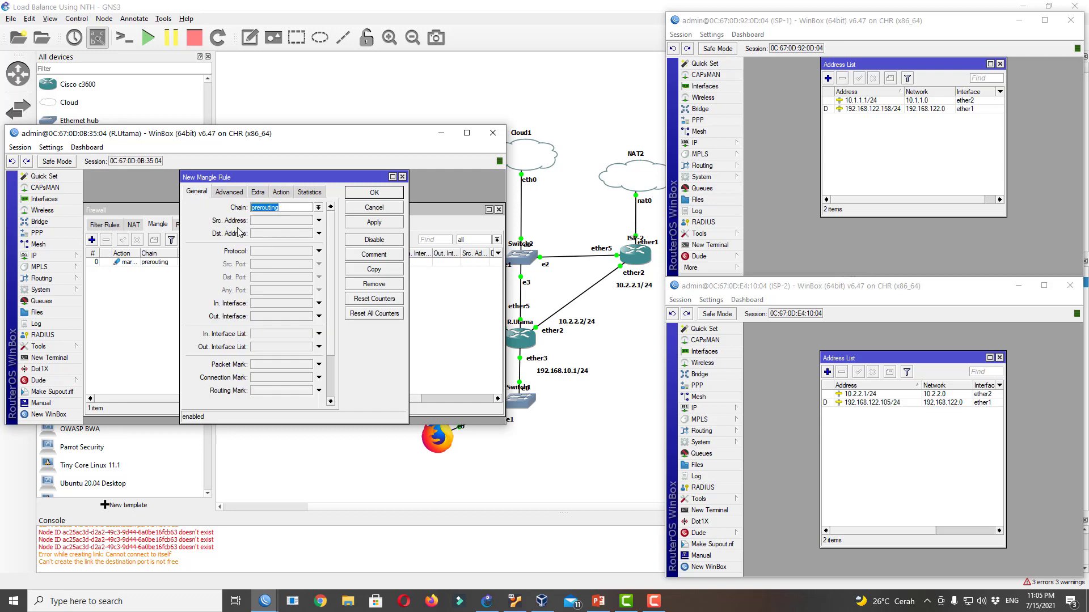
left_click(268, 302)
left_click(268, 303)
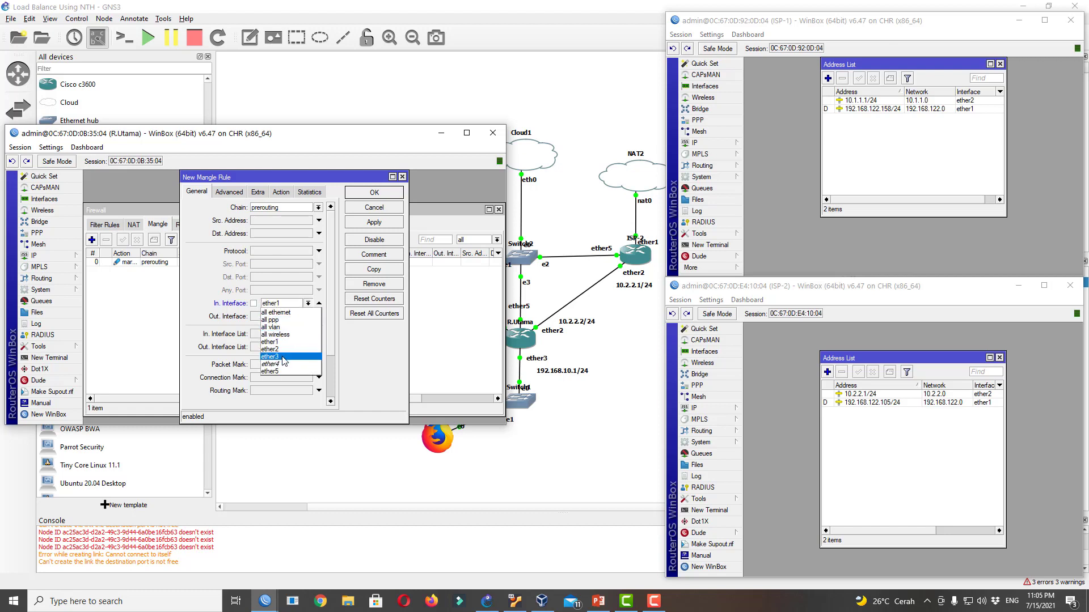
left_click(277, 335)
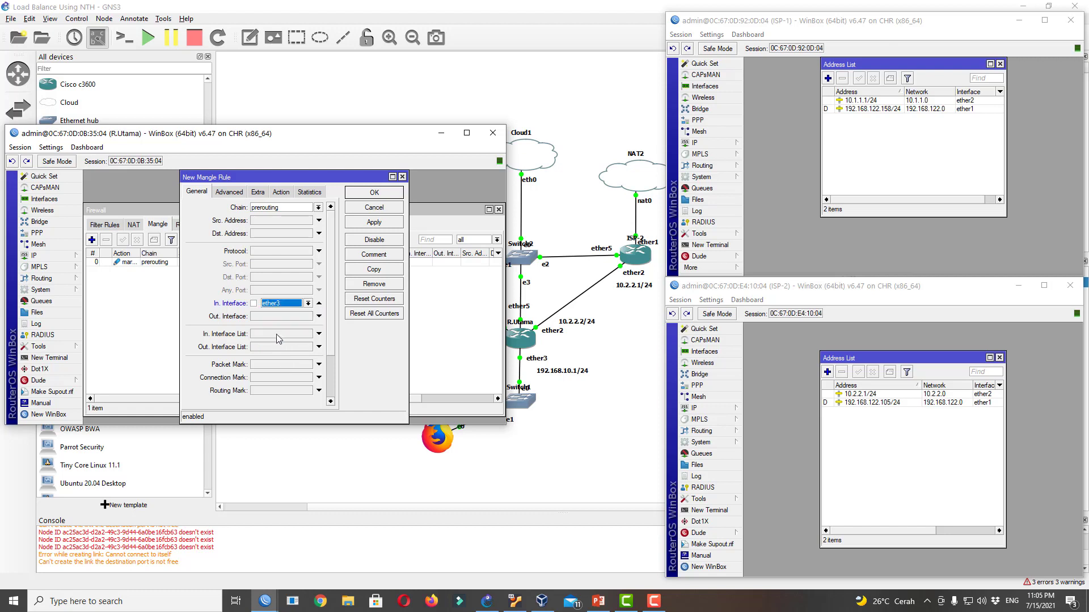
left_click(258, 192)
left_click(203, 237)
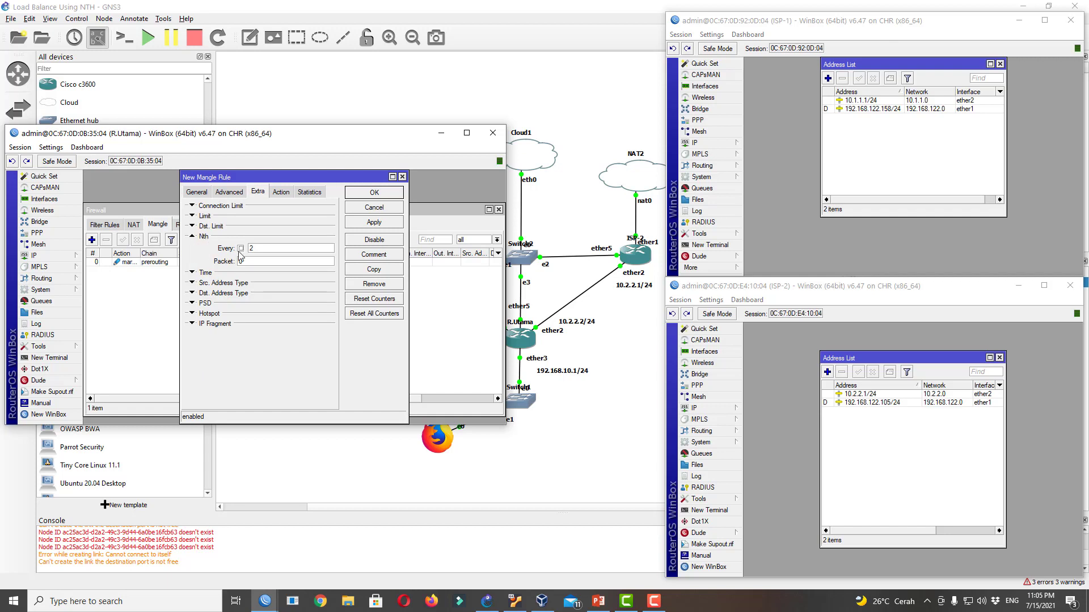
double_click(254, 259)
type("2")
Set the action to mark connection koneksi_2 and save the rule
left_click(281, 192)
left_click(273, 207)
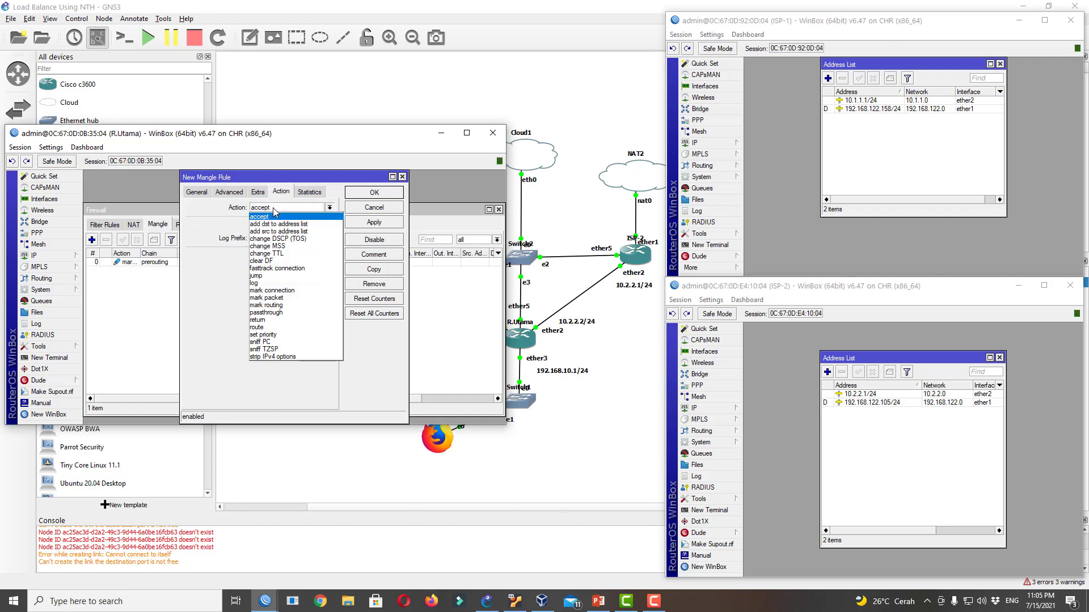
left_click(281, 290)
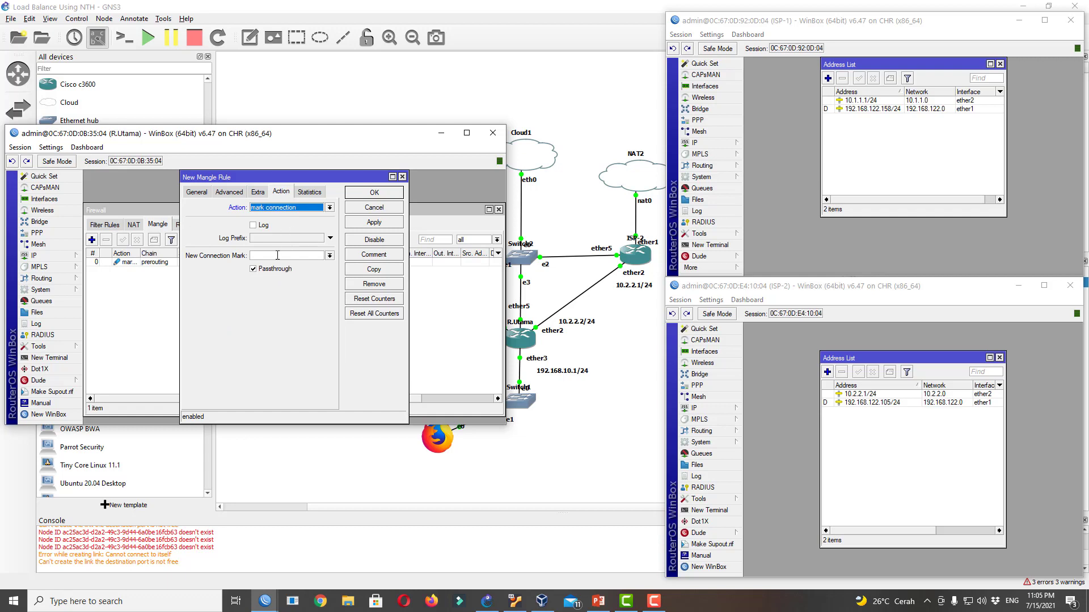
left_click(274, 255)
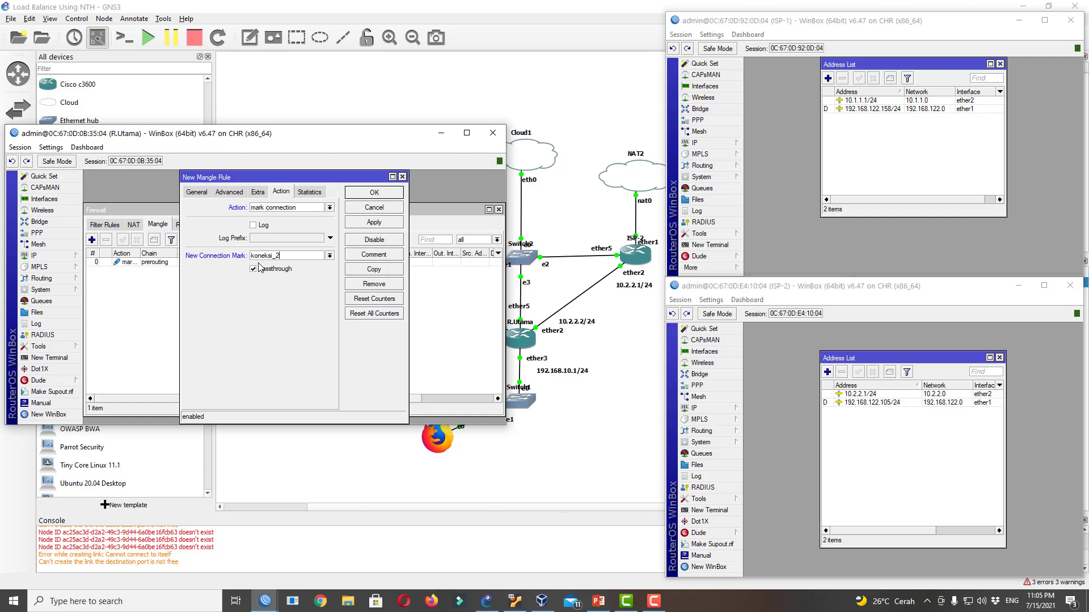
left_click(353, 194)
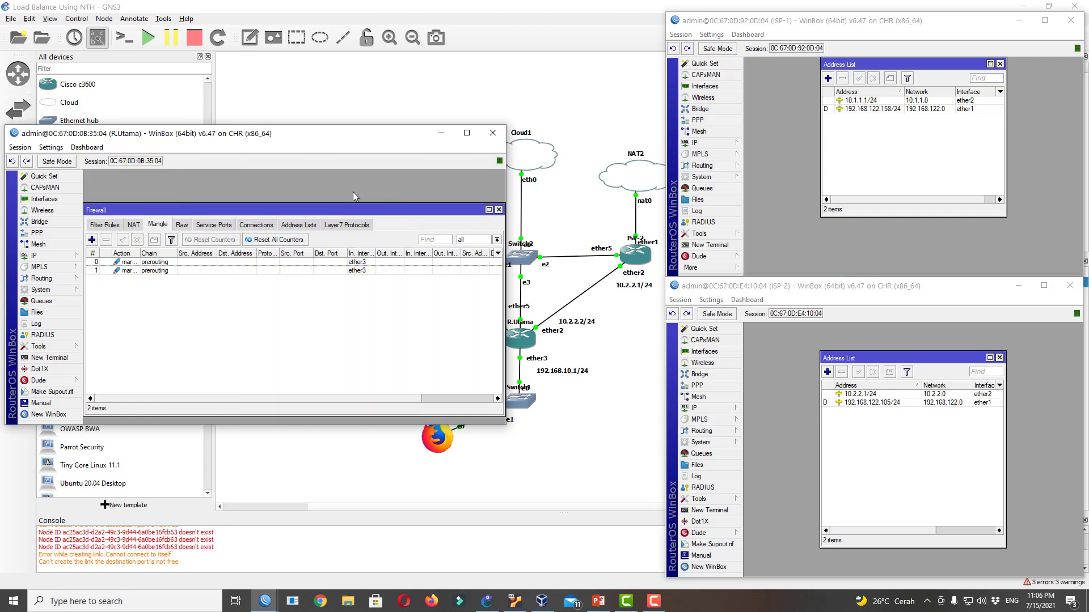
Start a third mangle rule matching In. Interface ether3
left_click(92, 240)
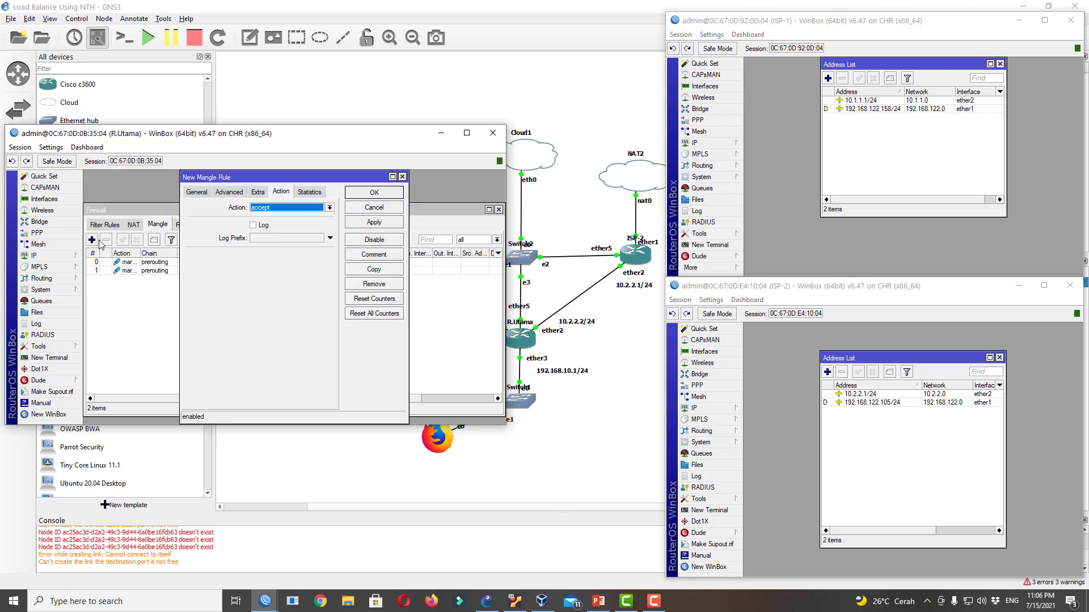
left_click(197, 192)
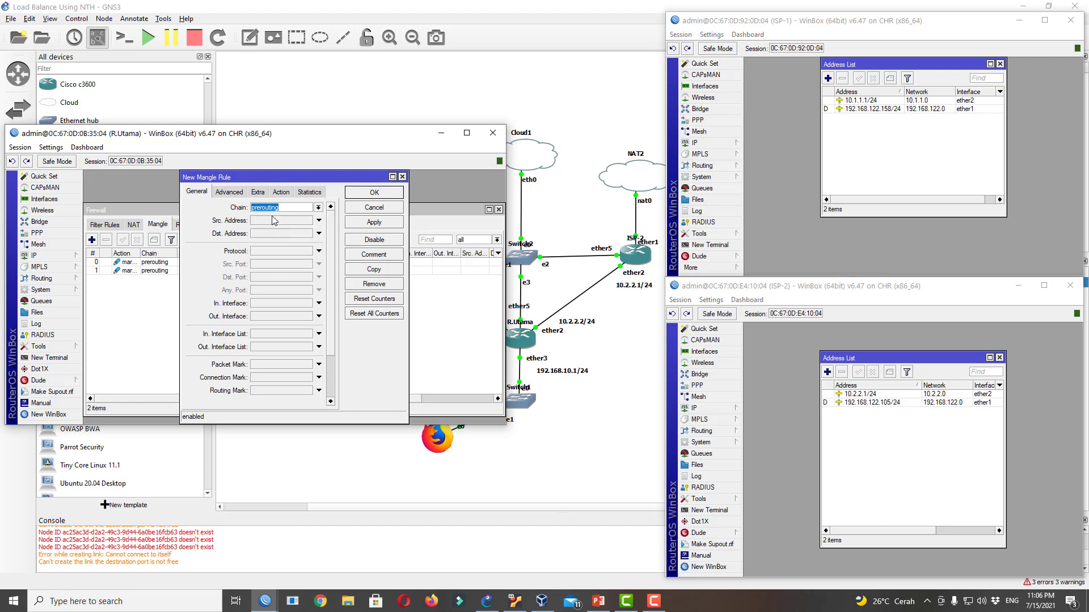
left_click(263, 306)
left_click(308, 304)
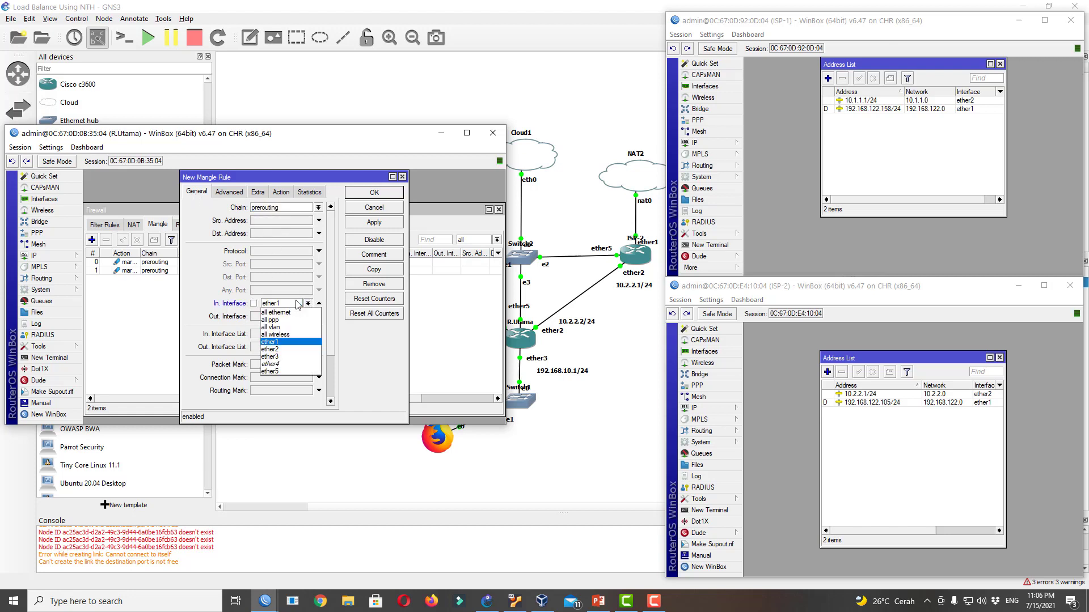
left_click(291, 357)
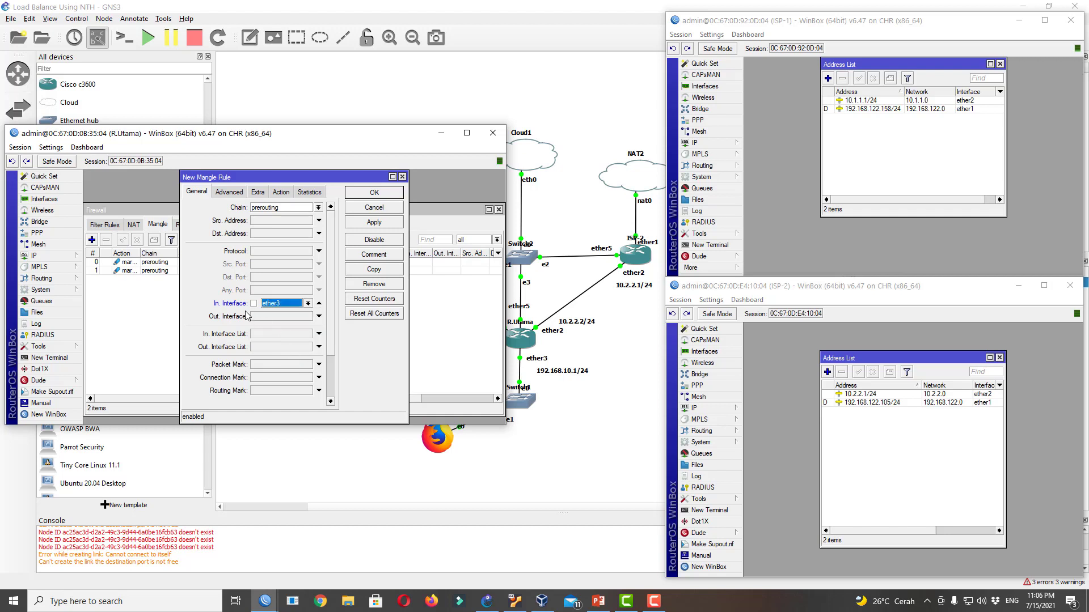
Clear the mistaken packet and routing mark conditions and match Connection Mark koneksi_1
left_click(266, 377)
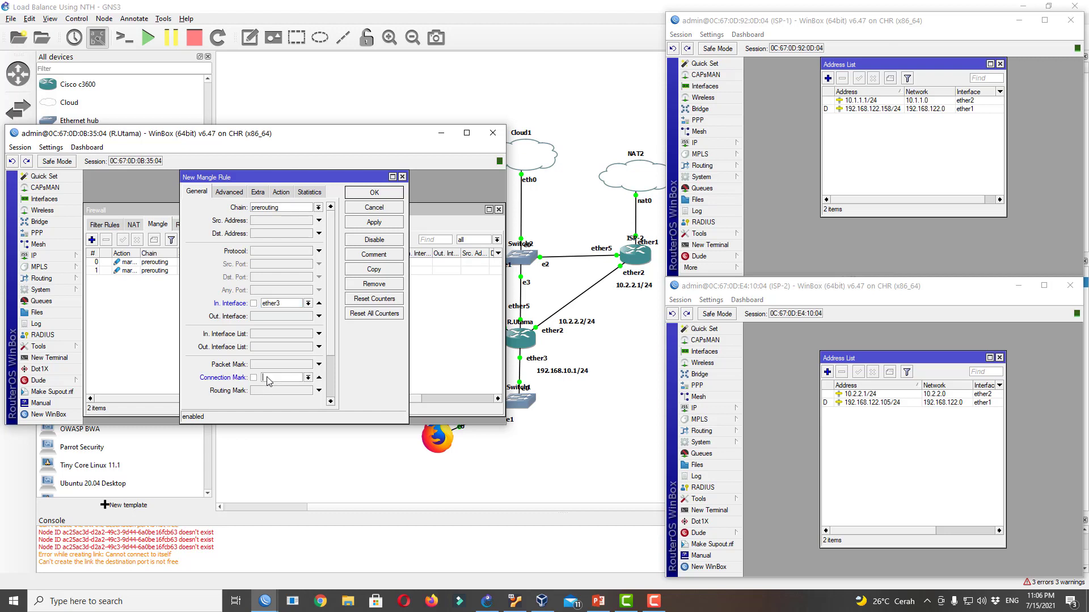
left_click(307, 378)
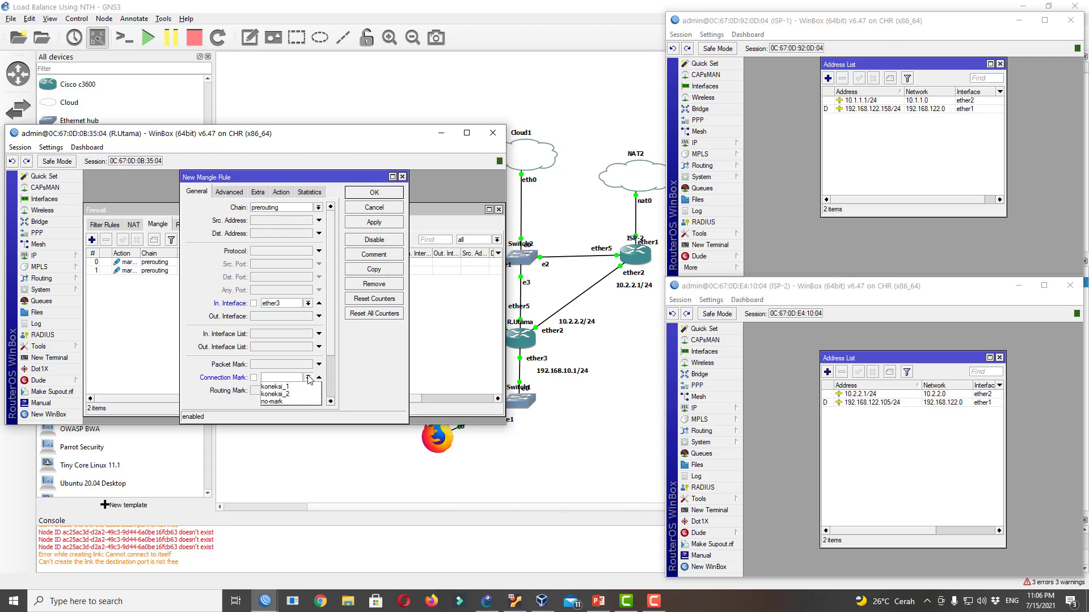
left_click(229, 401)
left_click(295, 392)
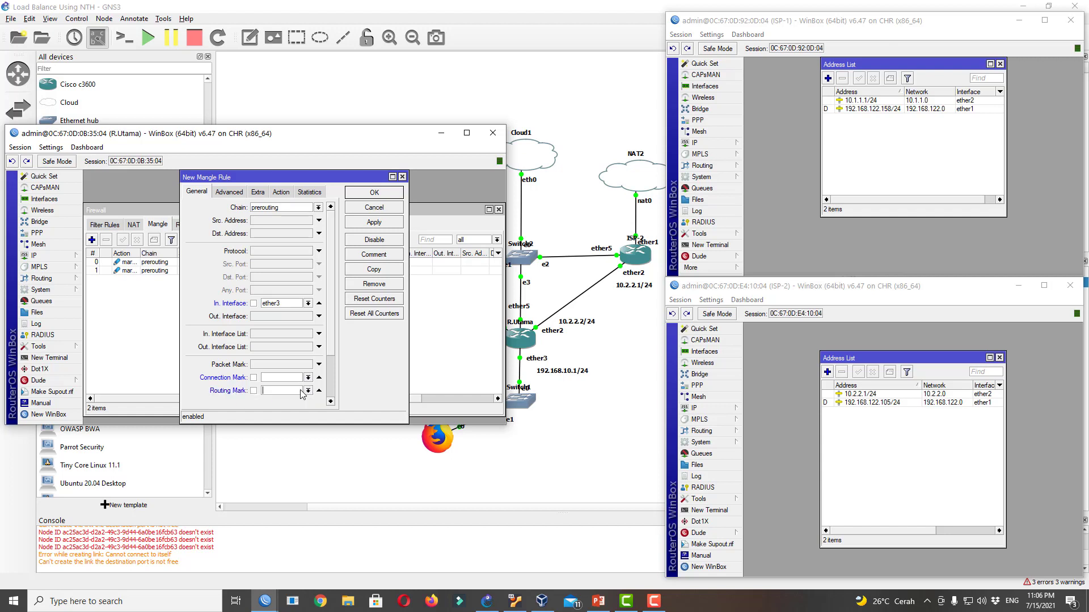
left_click(308, 391)
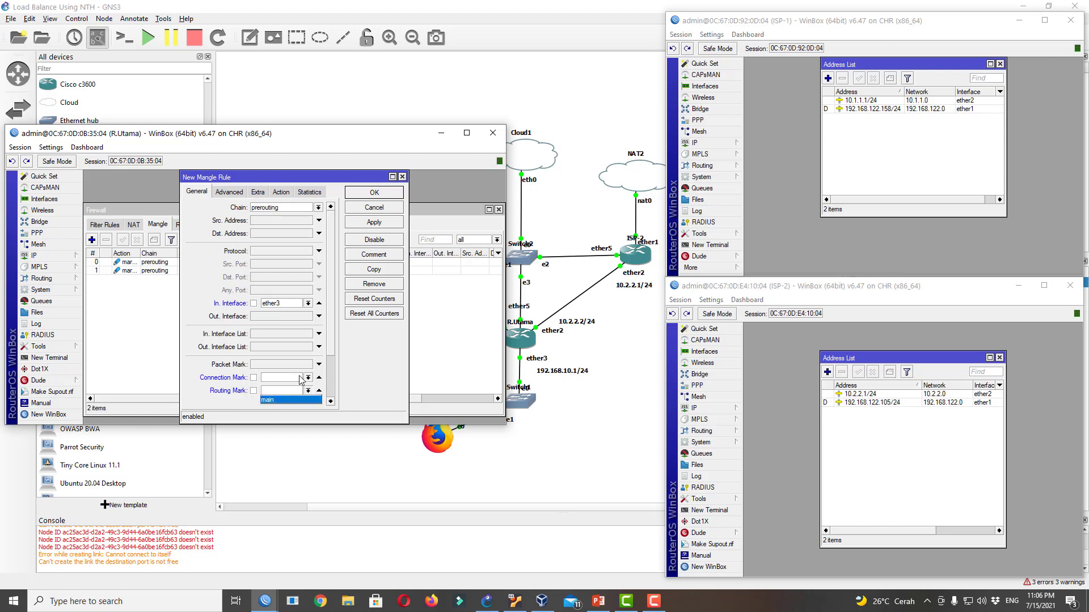
left_click(319, 364)
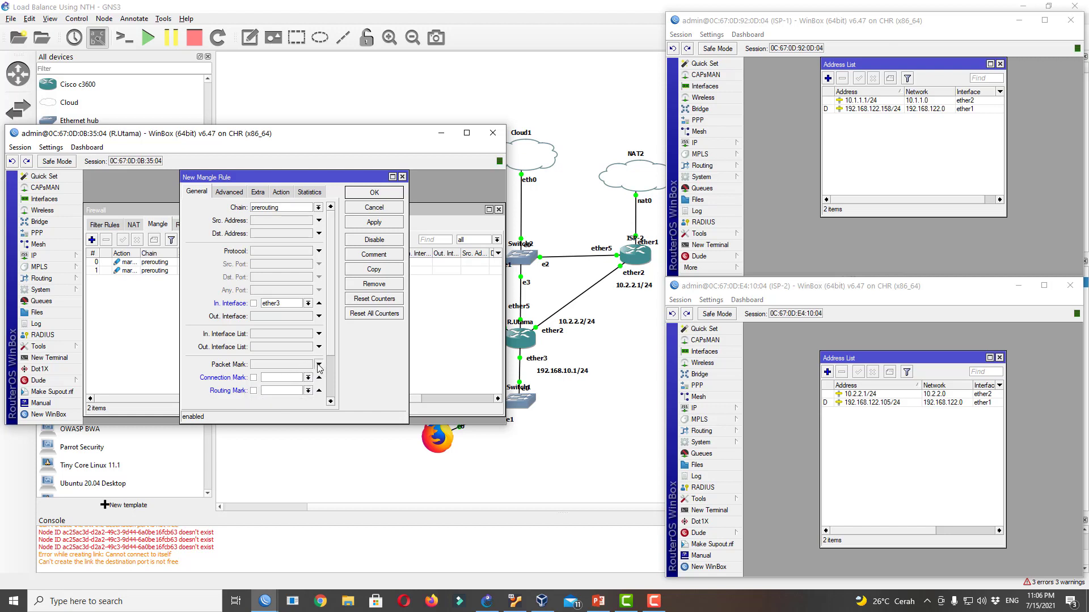
left_click(318, 364)
left_click(319, 364)
left_click(319, 390)
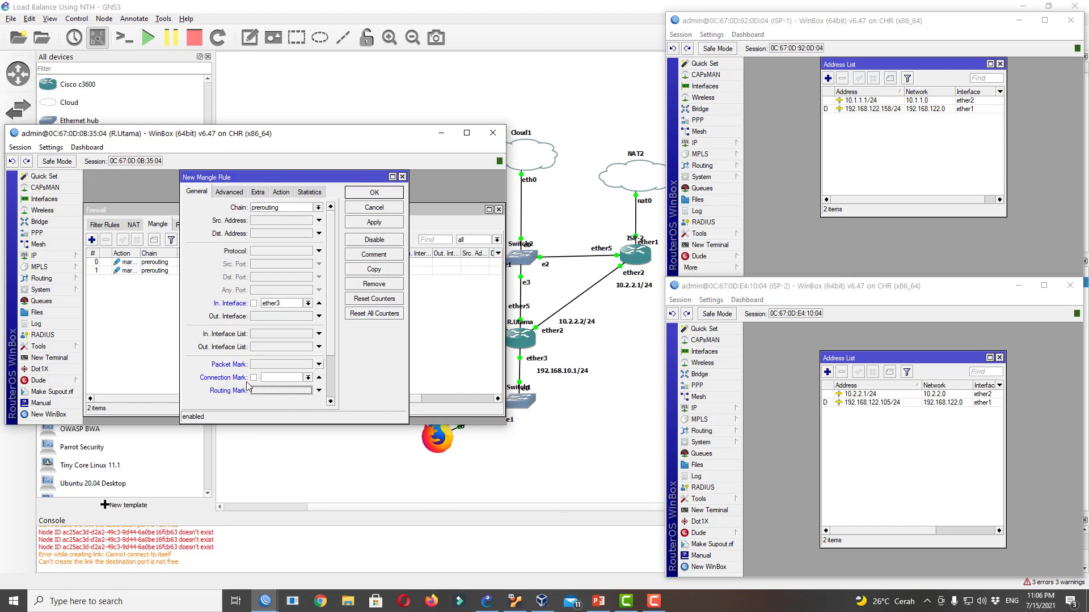
left_click(308, 378)
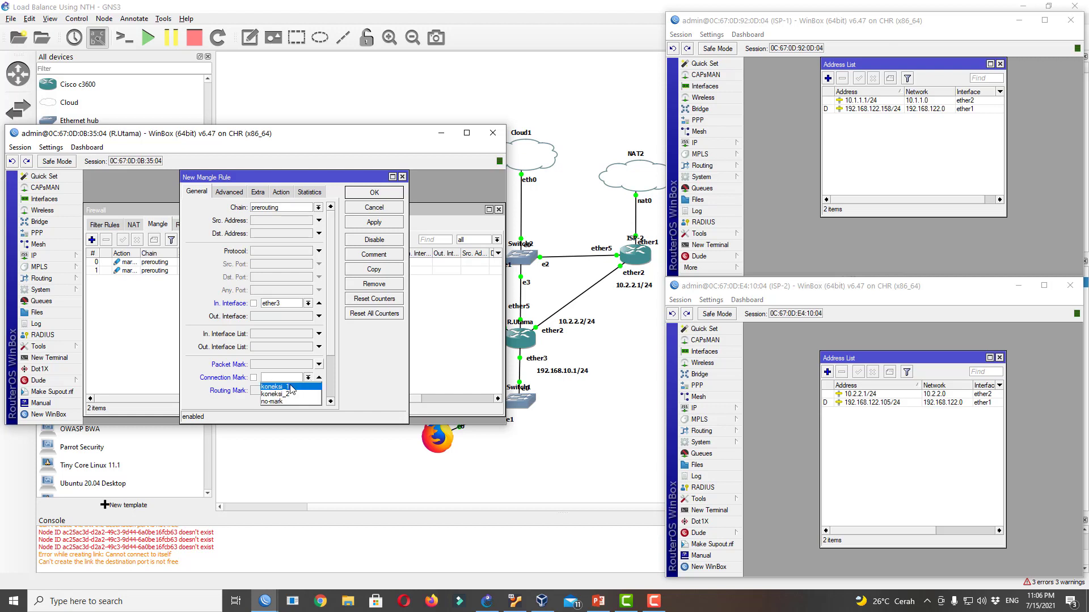
left_click(290, 387)
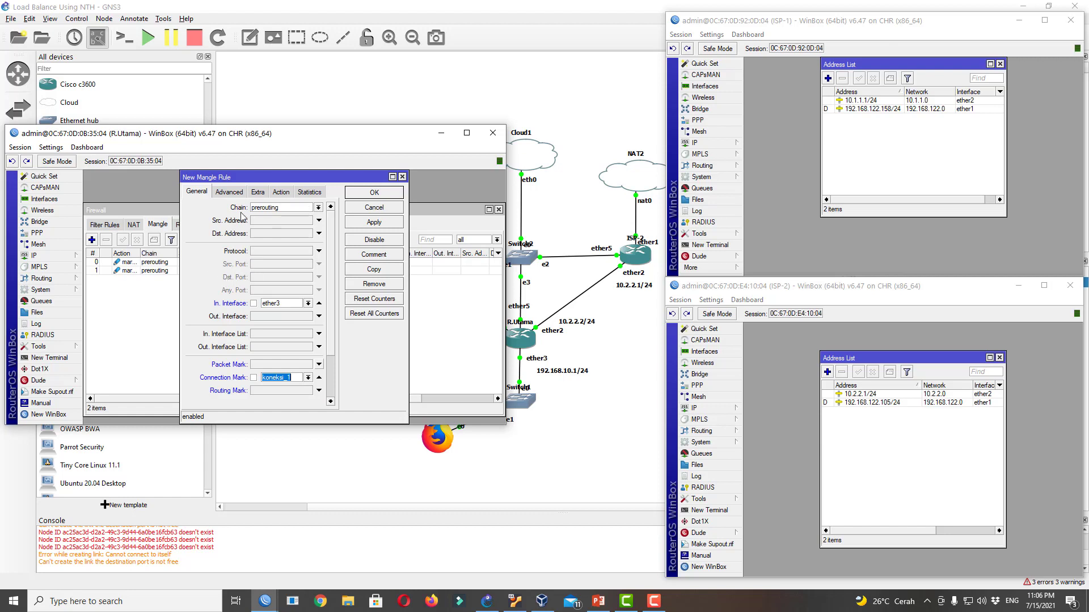
Set action mark routing with new routing mark jalur_1, Passthrough off, and save
left_click(287, 193)
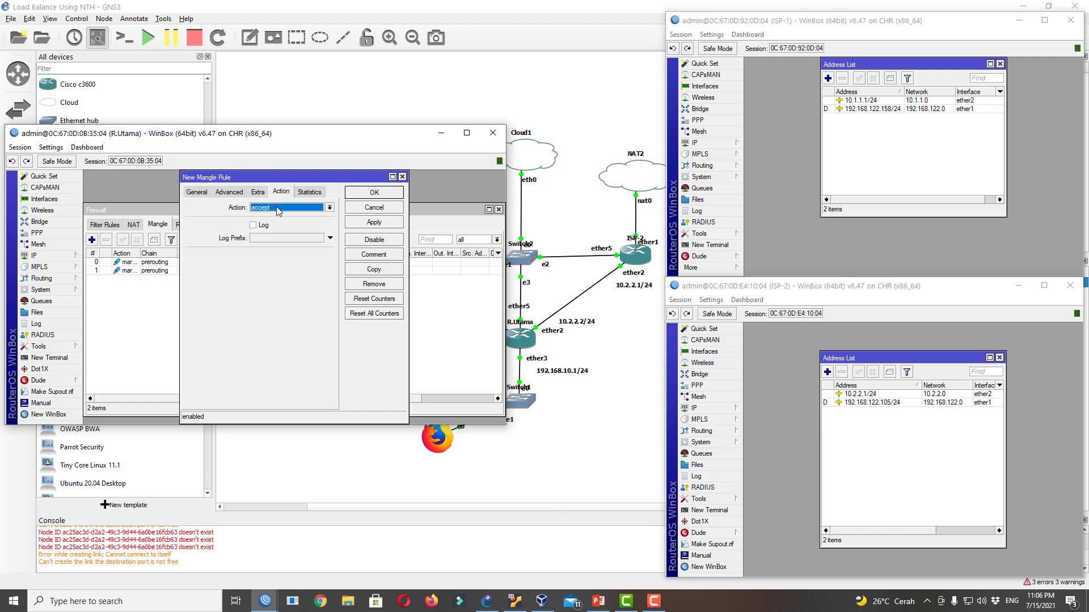
left_click(278, 209)
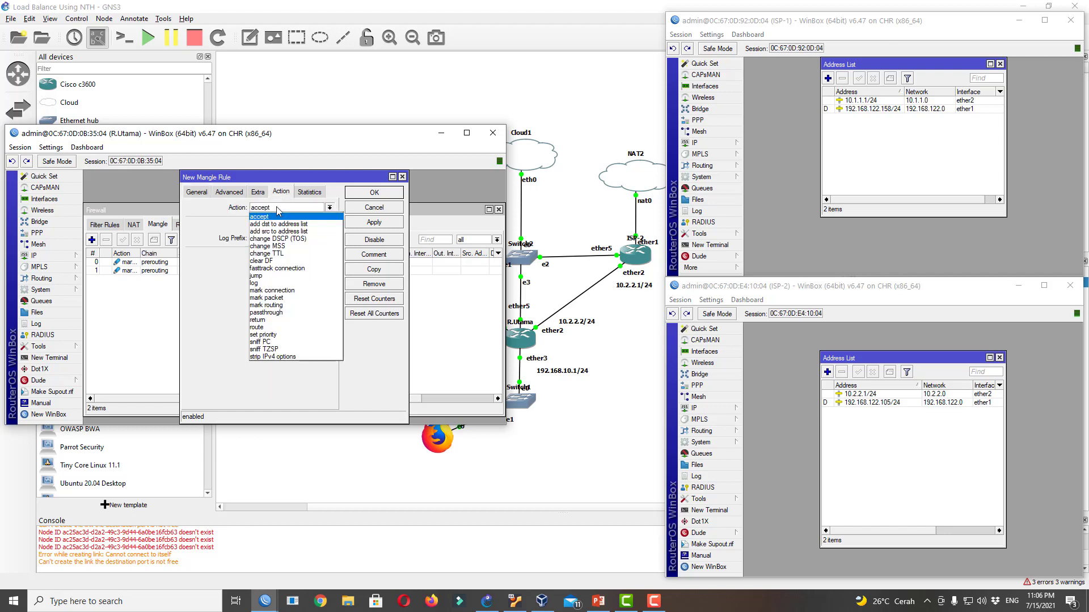
left_click(290, 305)
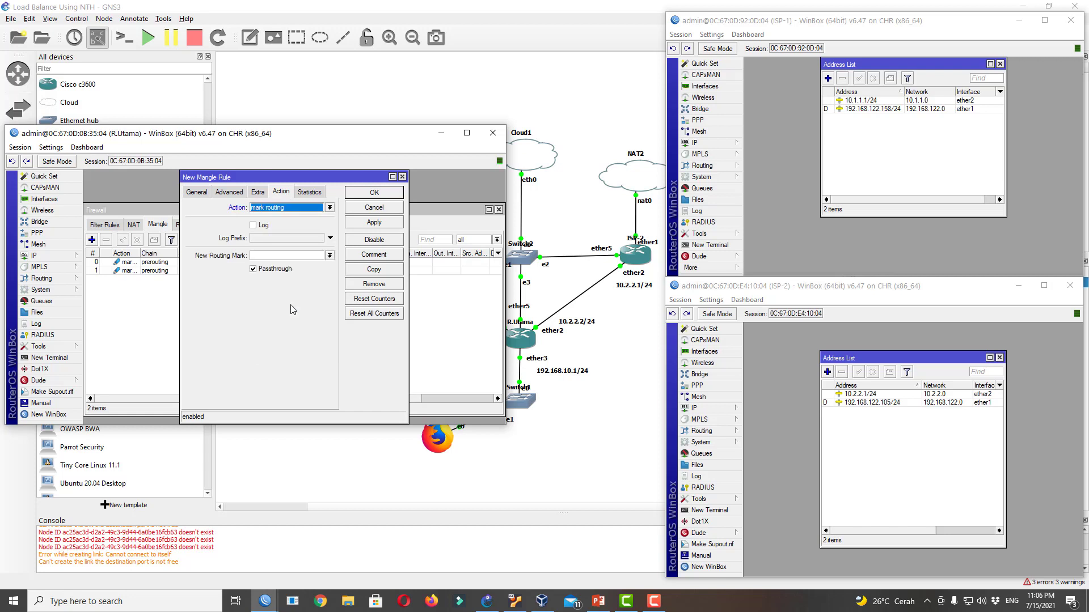
left_click(274, 256)
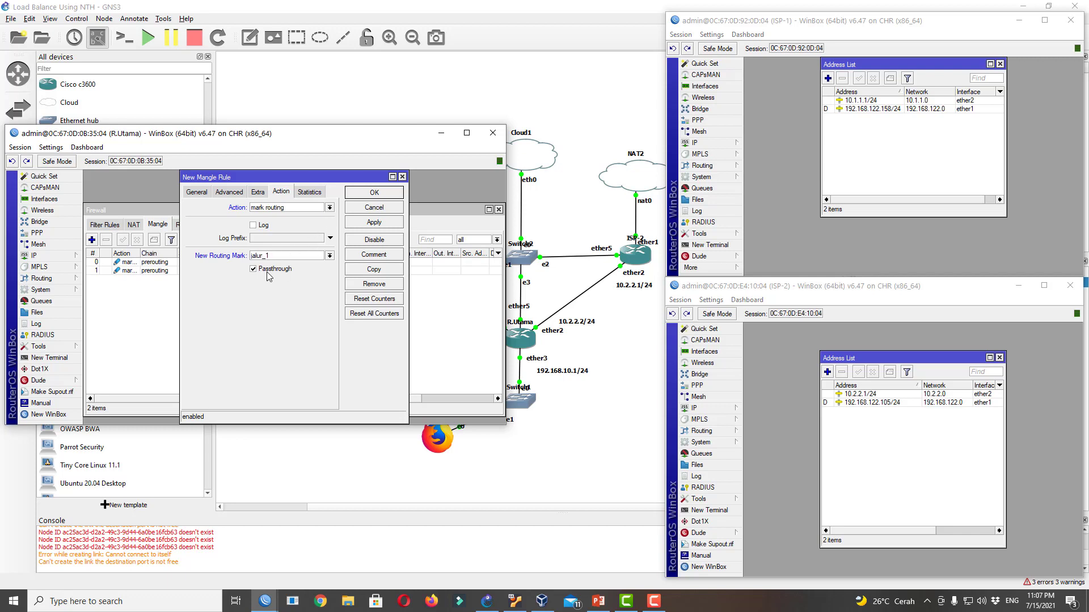
left_click(270, 271)
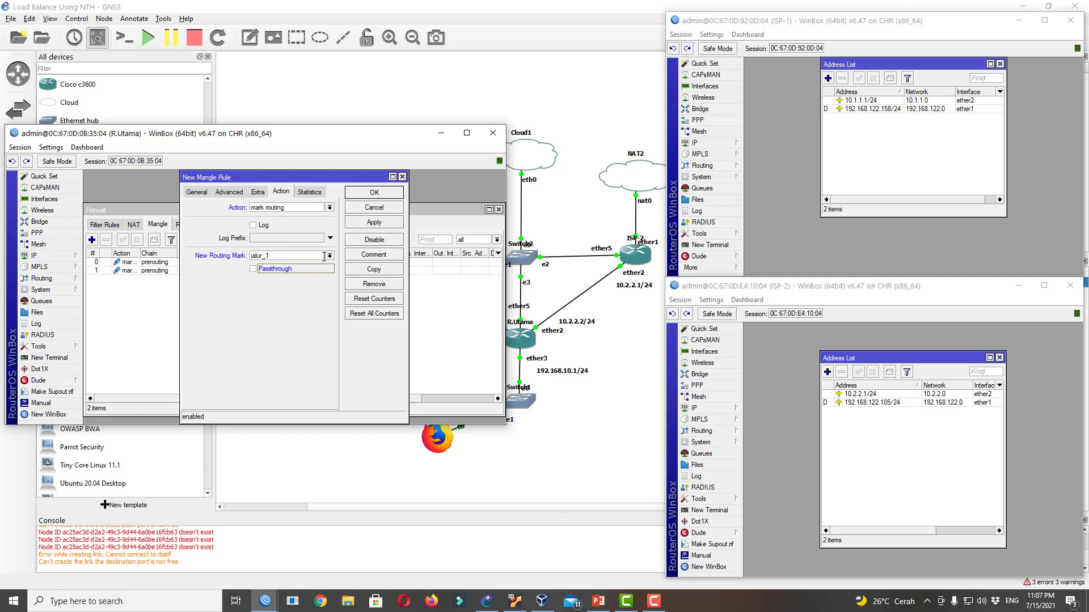
left_click(373, 193)
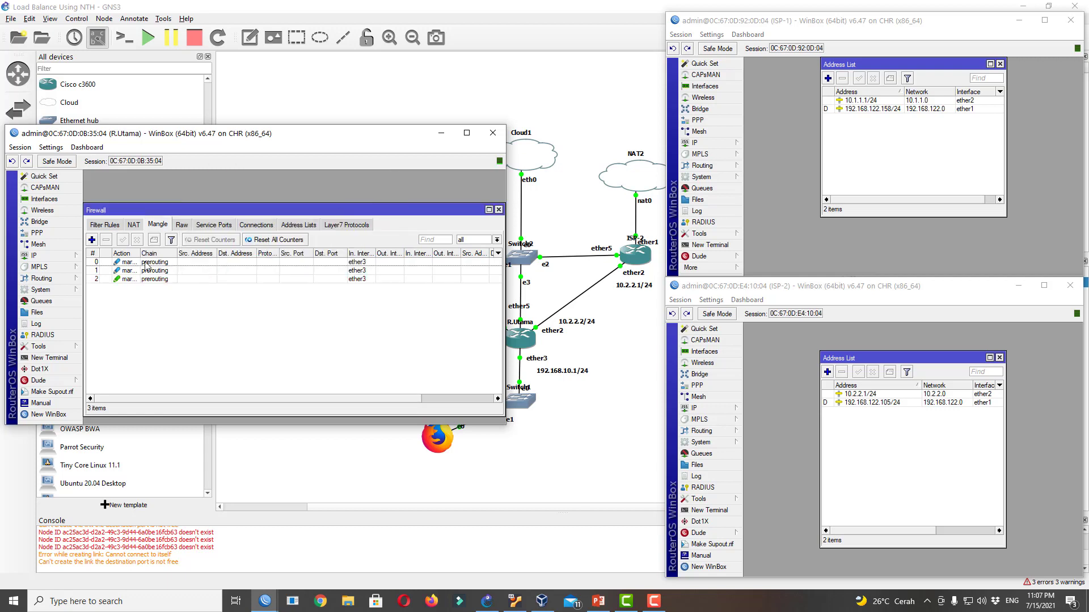
Start a fourth mangle rule matching In. Interface ether3 and Connection Mark koneksi_2
left_click(91, 240)
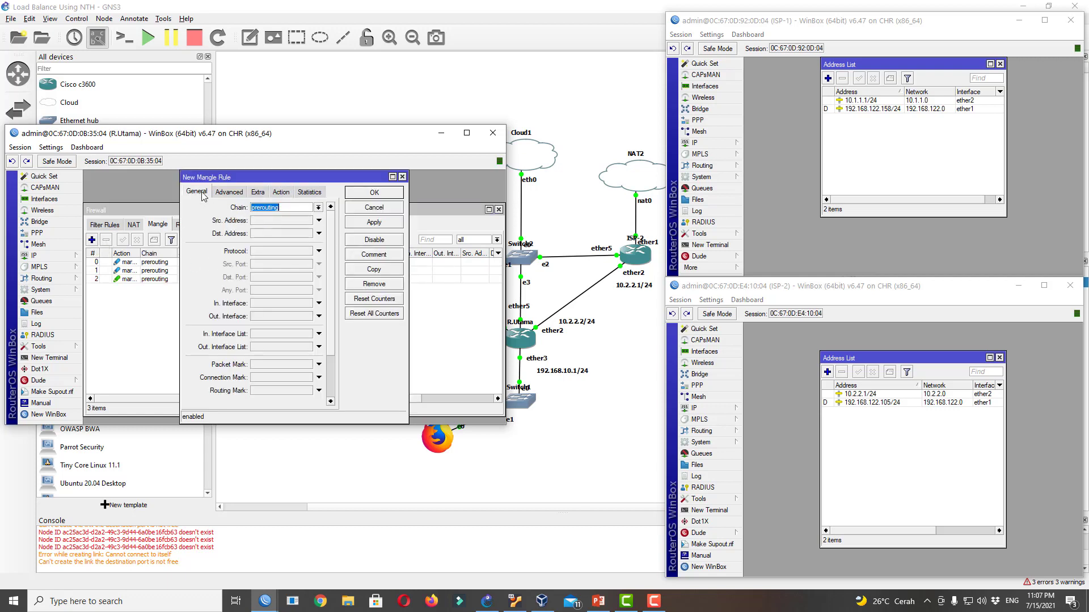
left_click(288, 305)
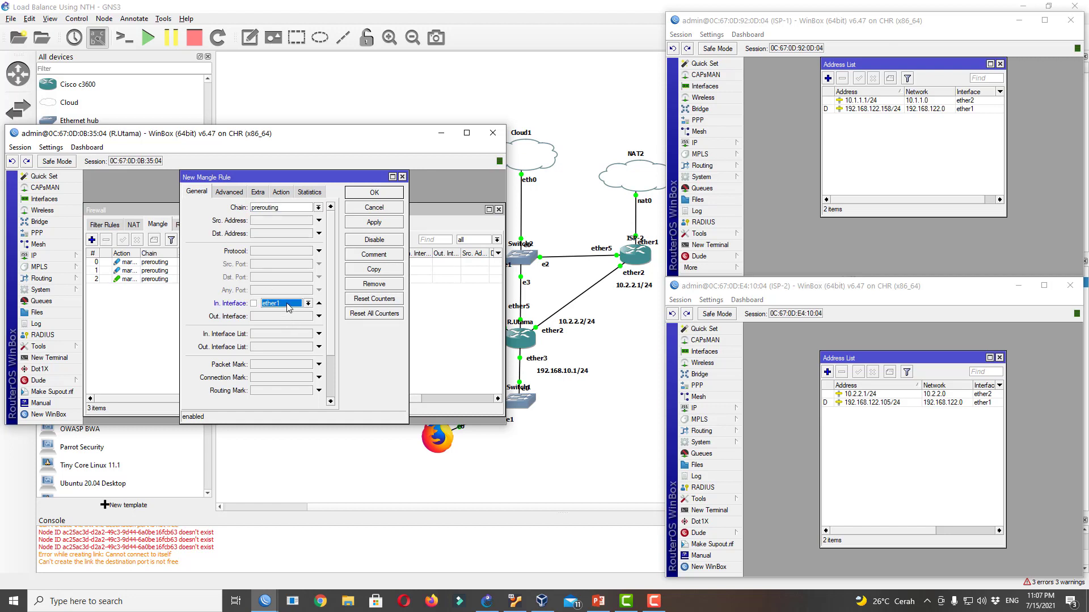
left_click(288, 306)
left_click(282, 362)
left_click(293, 379)
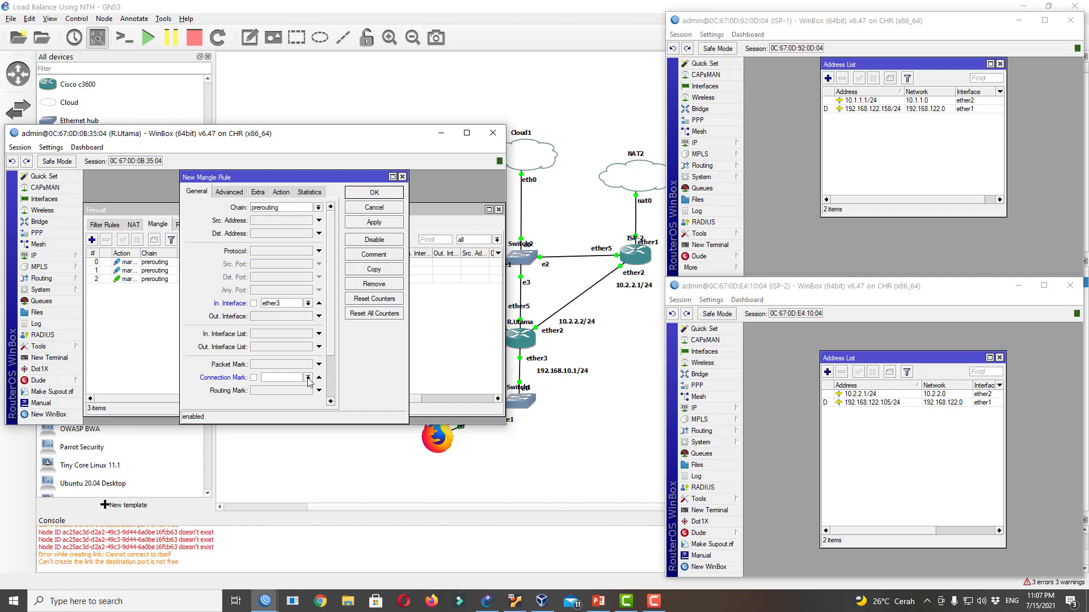
left_click(307, 378)
left_click(302, 399)
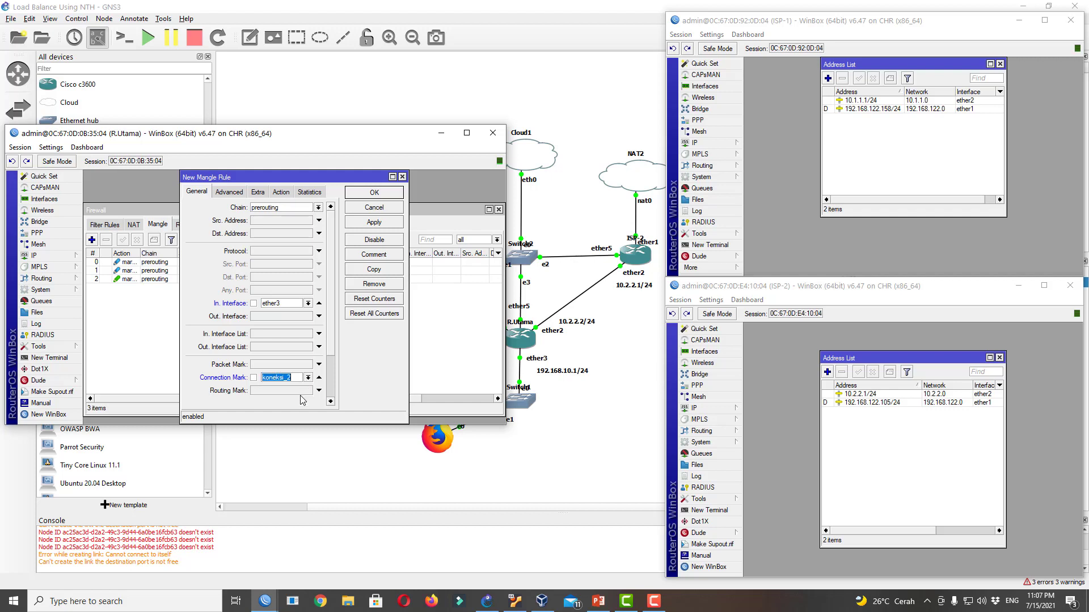
Set action mark routing with new routing mark jalur_2, Passthrough off, and save
left_click(281, 193)
left_click(285, 210)
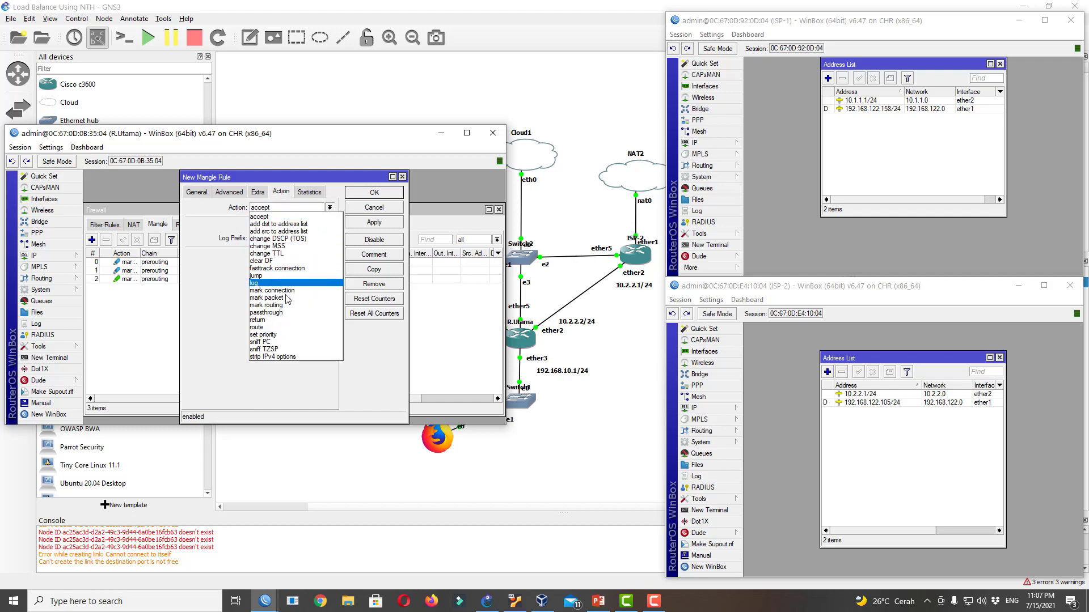
left_click(266, 306)
left_click(283, 256)
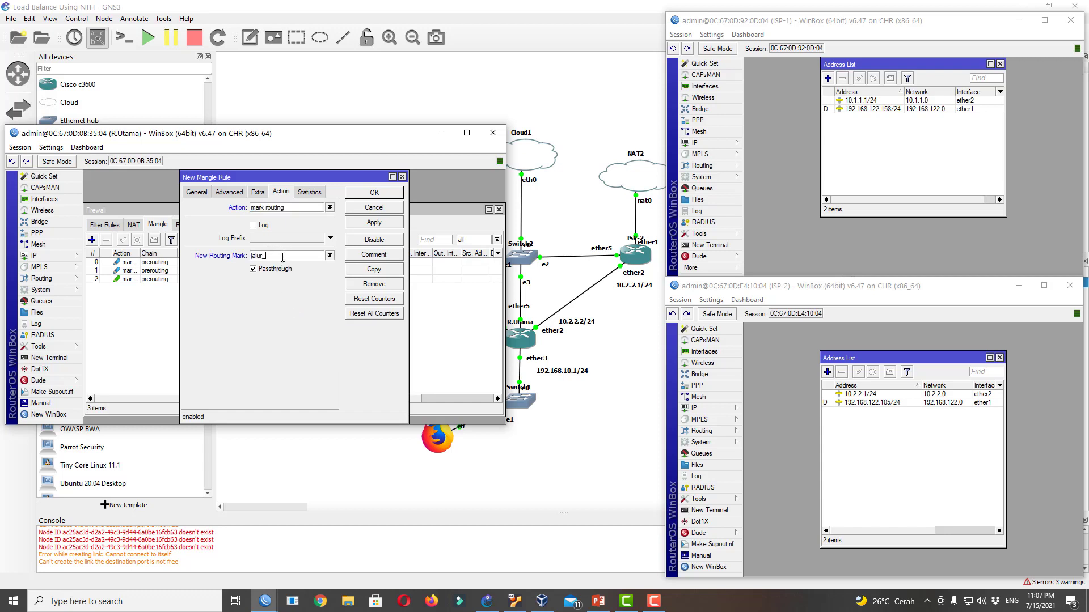
left_click(274, 268)
left_click(374, 193)
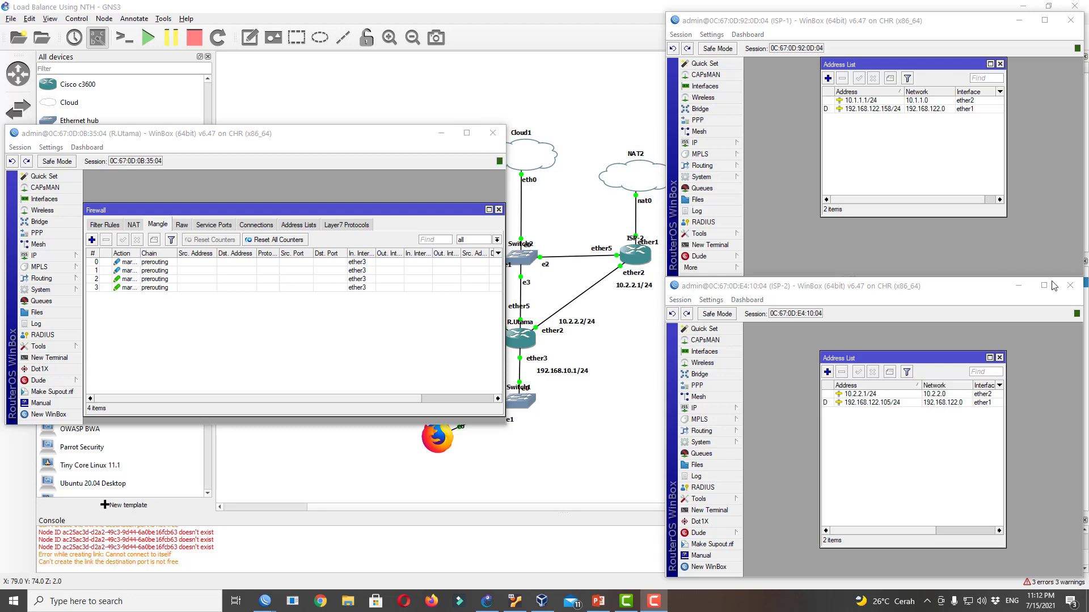
Maximize R.Utama's WinBox, open IP > Routes and delete the existing default route
left_click(1019, 285)
left_click(1019, 22)
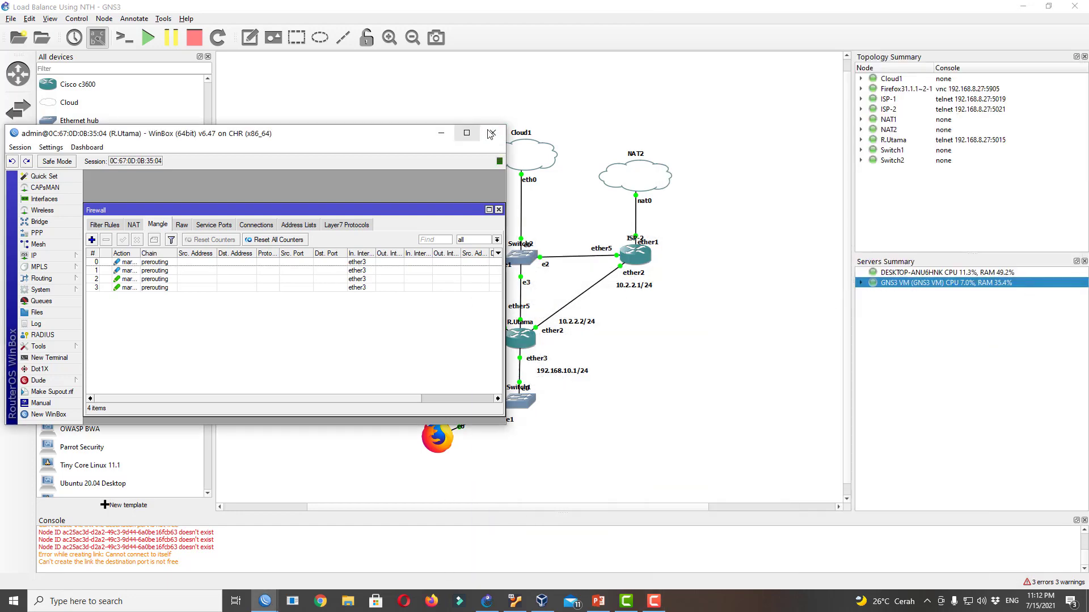
left_click(467, 133)
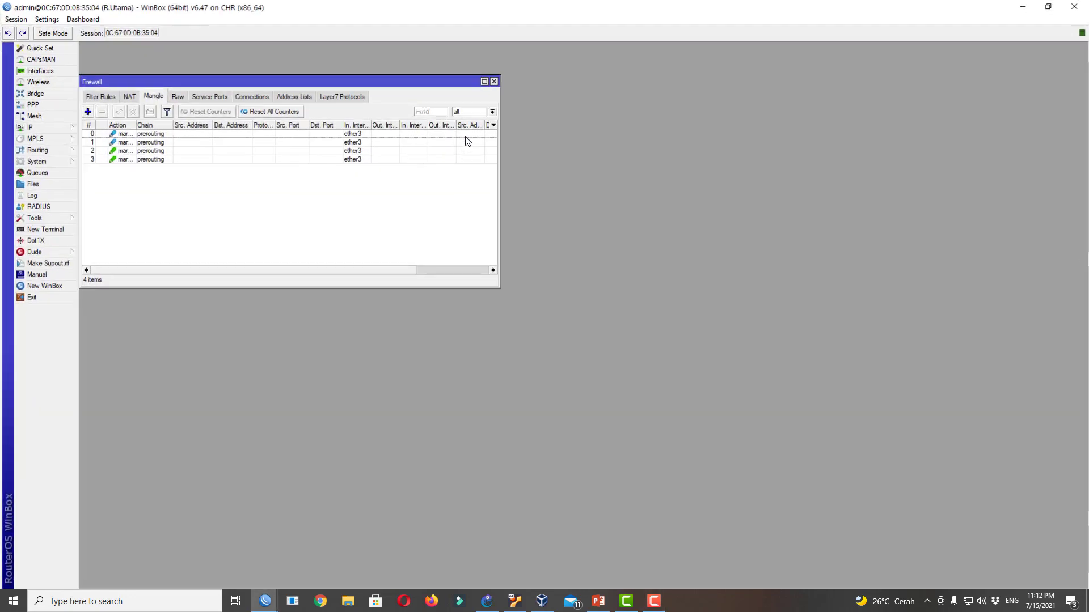
left_click(484, 81)
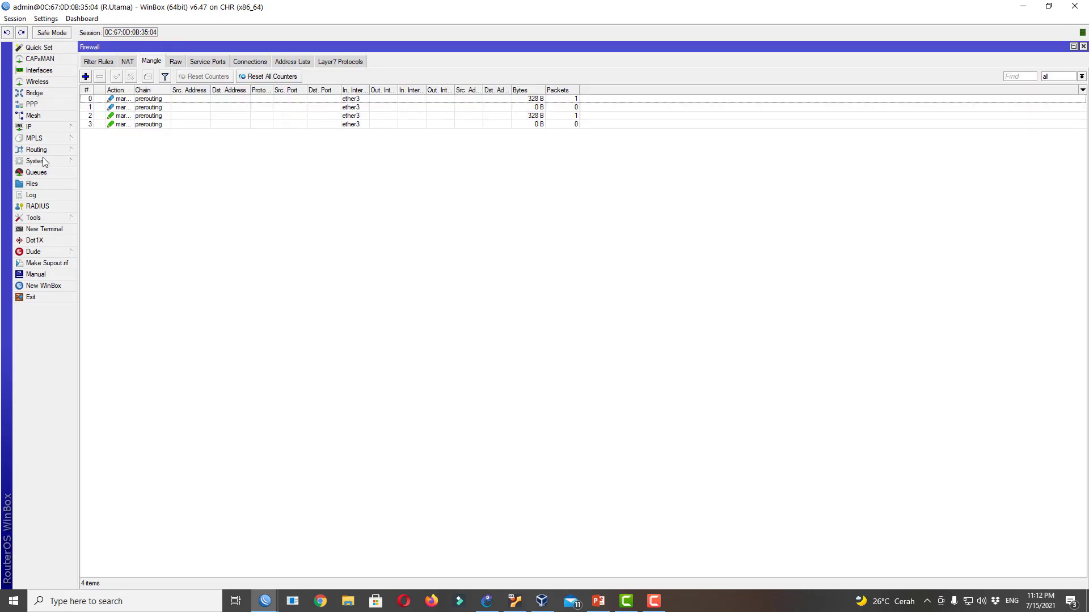
left_click(51, 129)
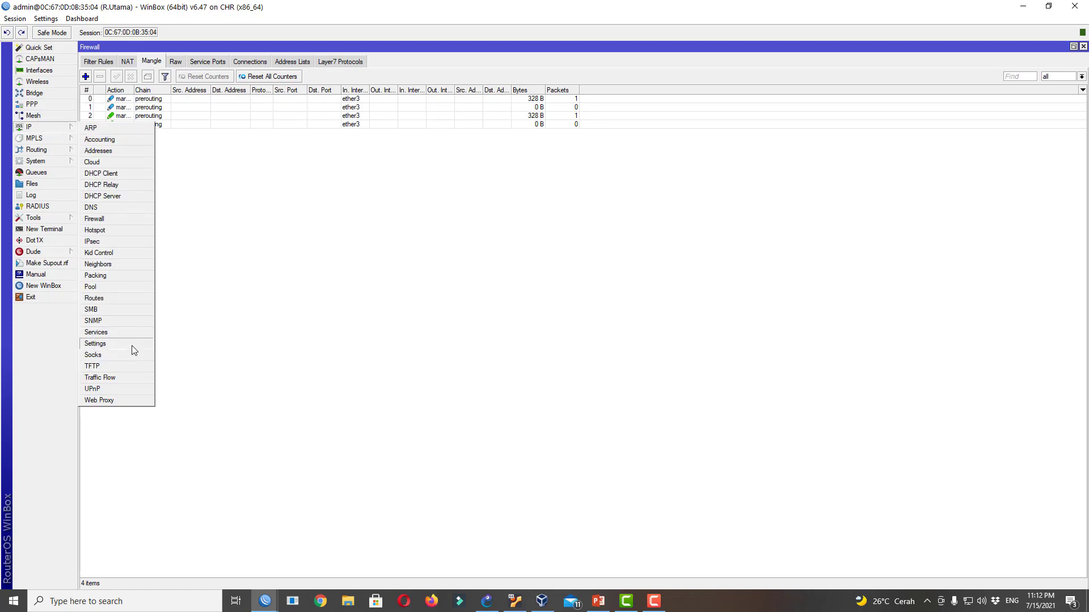
left_click(128, 297)
left_click_drag(258, 79, 587, 250)
left_click(454, 292)
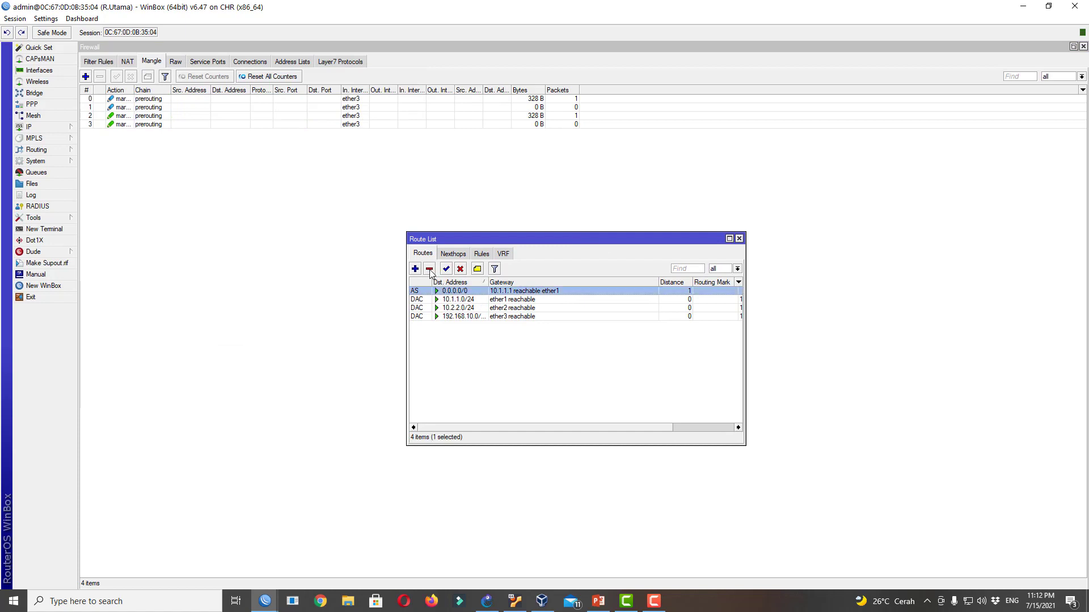
left_click(429, 269)
Add a 0.0.0.0/0 route via gateway 10.1.1.1 with routing mark jalur_1
left_click(415, 270)
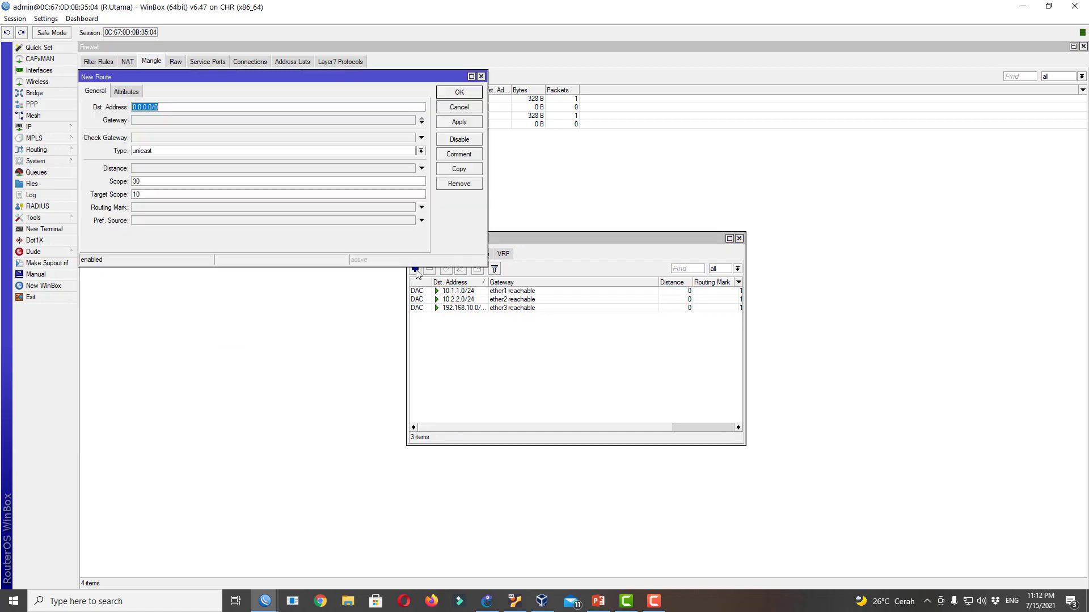
left_click_drag(210, 86, 726, 135)
left_click(662, 171)
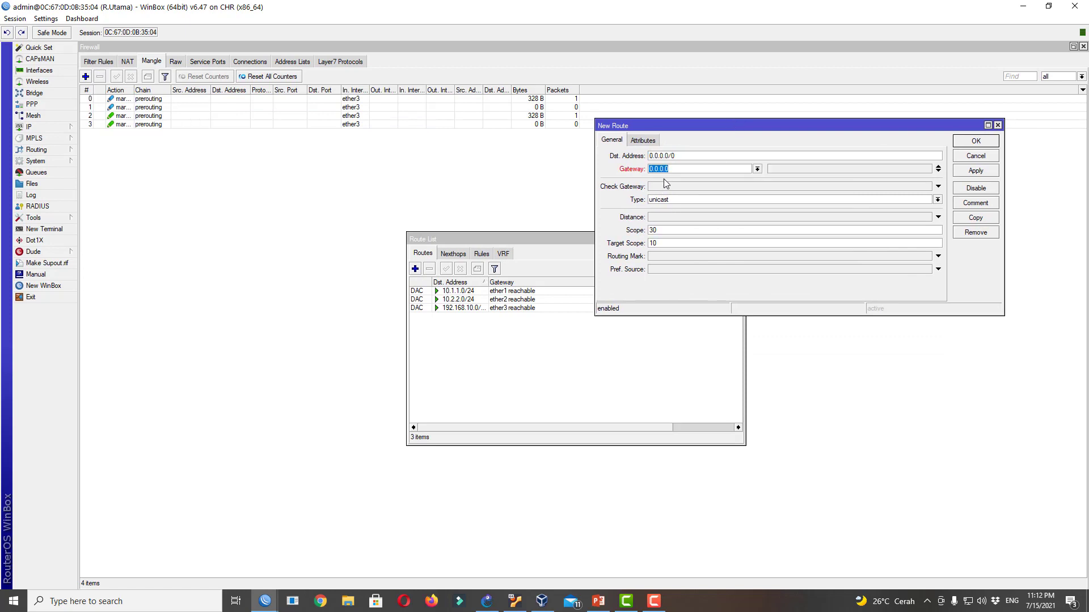
type("10.1.1.1")
left_click(722, 257)
left_click(927, 257)
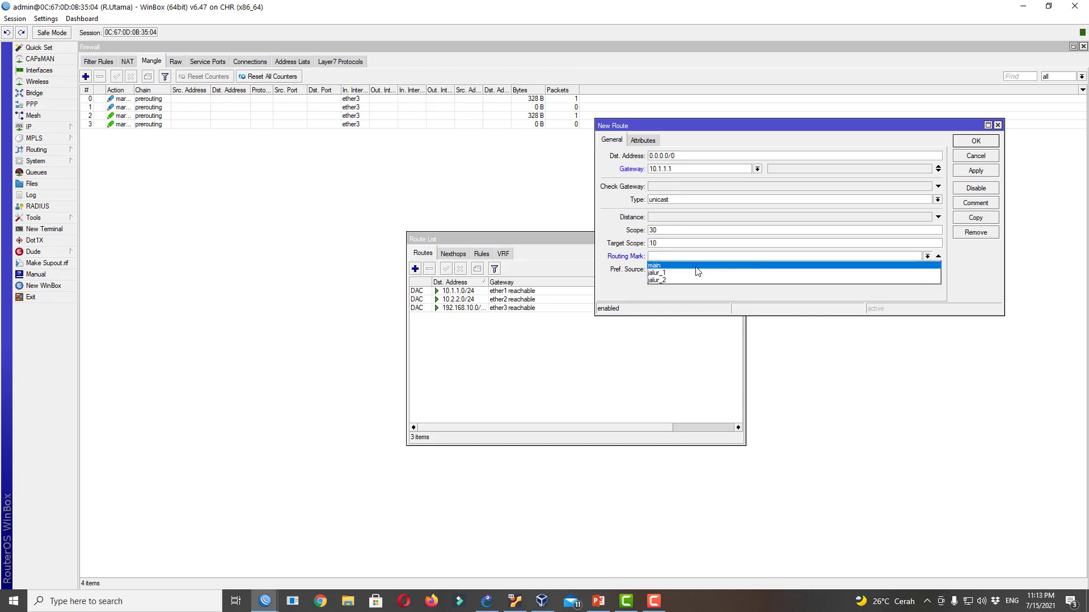
left_click(680, 273)
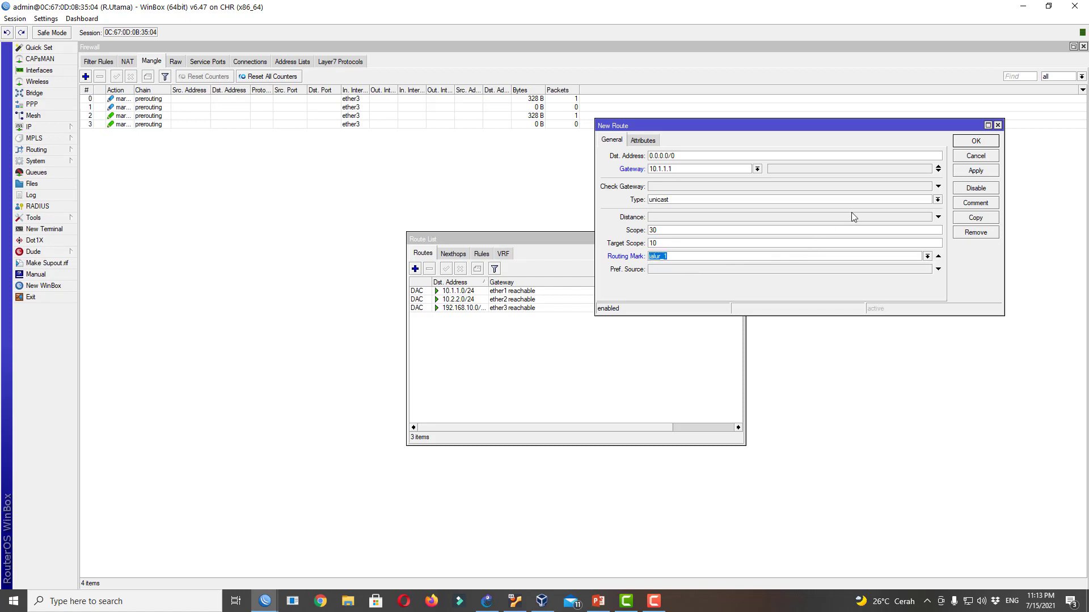
left_click(970, 142)
Add a second 0.0.0.0/0 route via gateway 10.2.2.1 with routing mark jalur_2
left_click(415, 268)
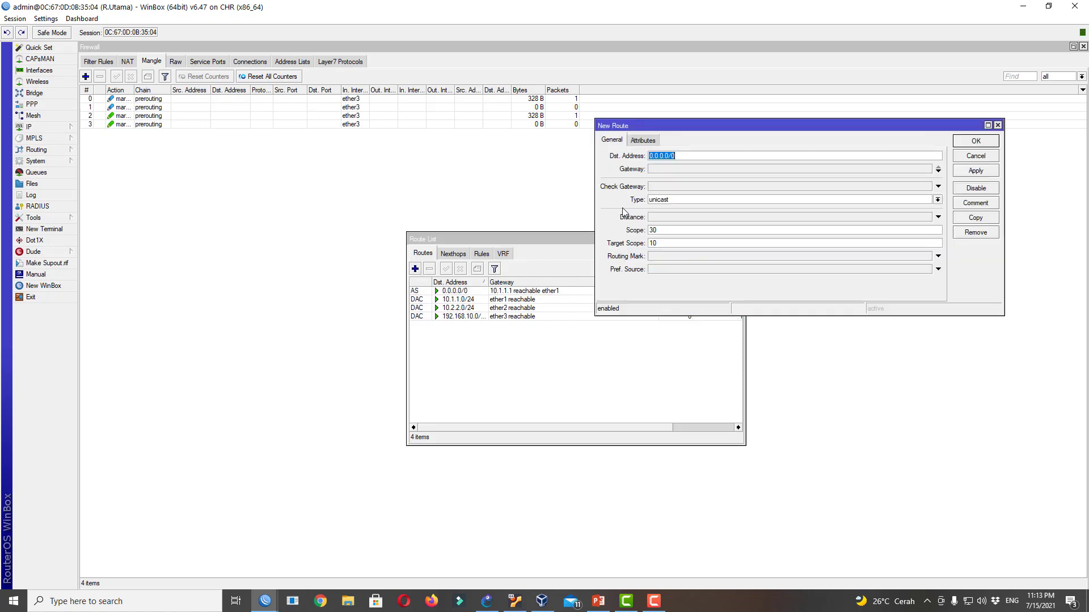
left_click(671, 170)
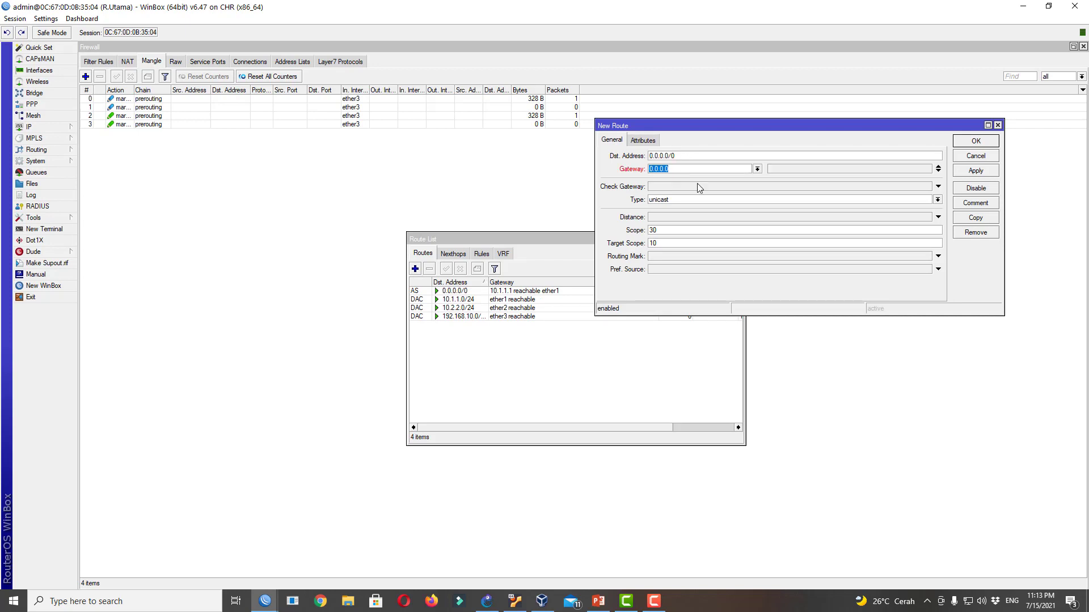
type("10.2.2.1")
left_click(708, 259)
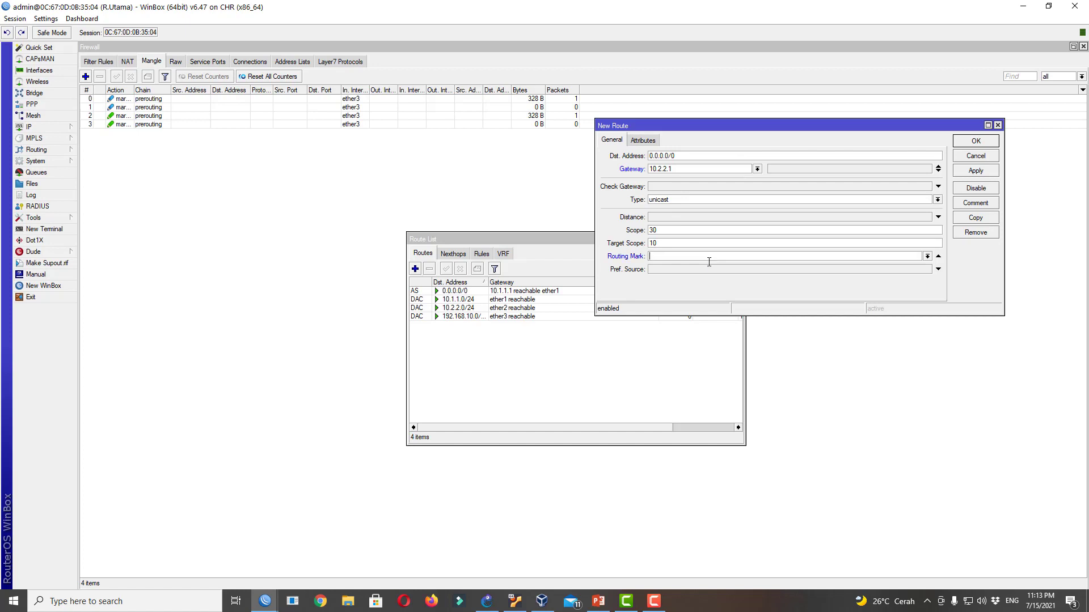
left_click(927, 256)
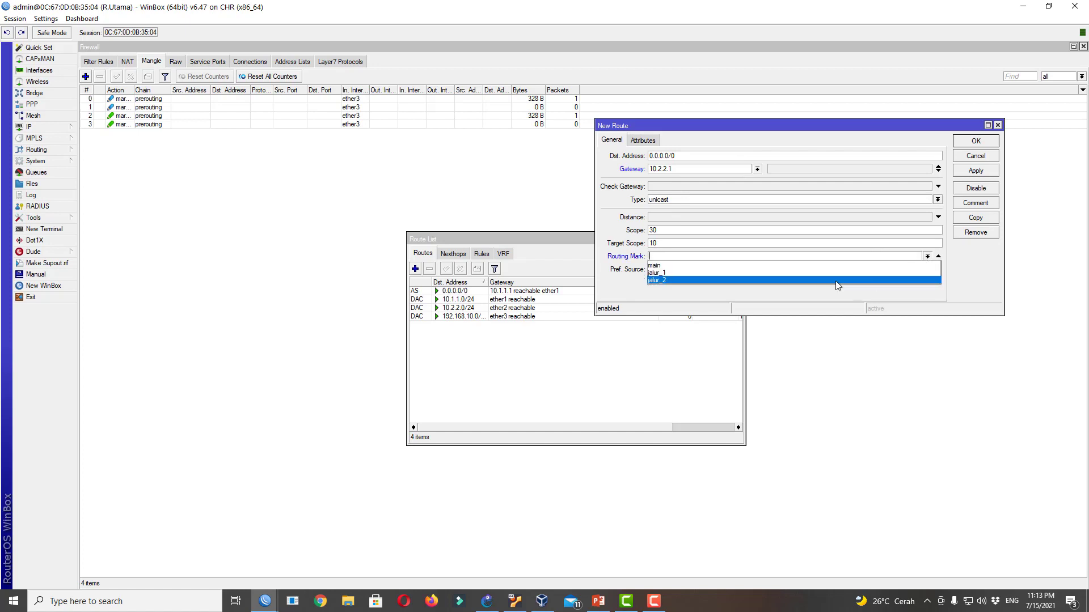
left_click(712, 282)
left_click(975, 140)
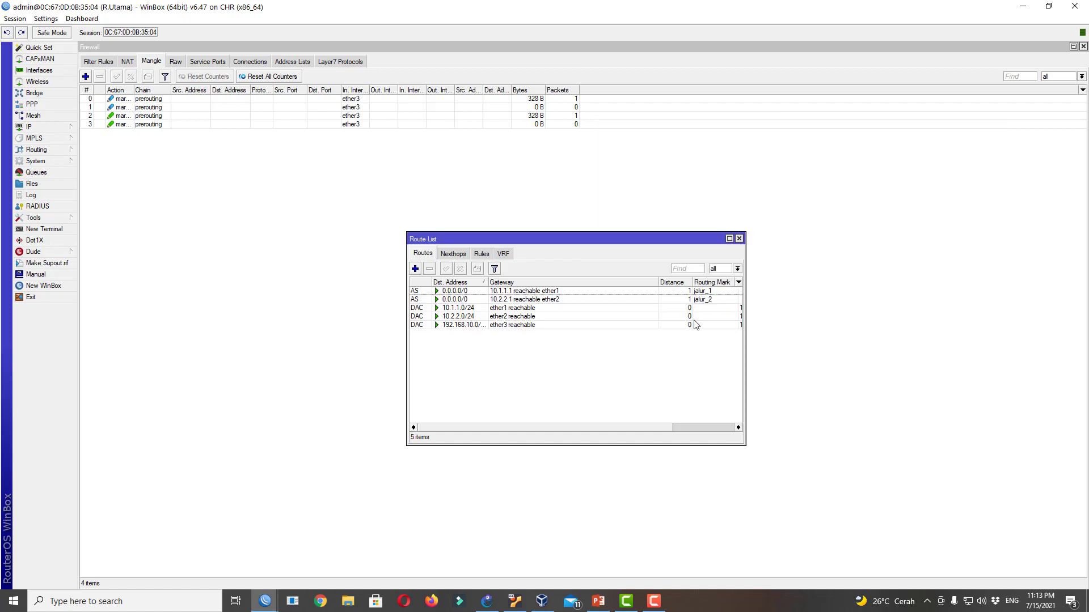
left_click(417, 301)
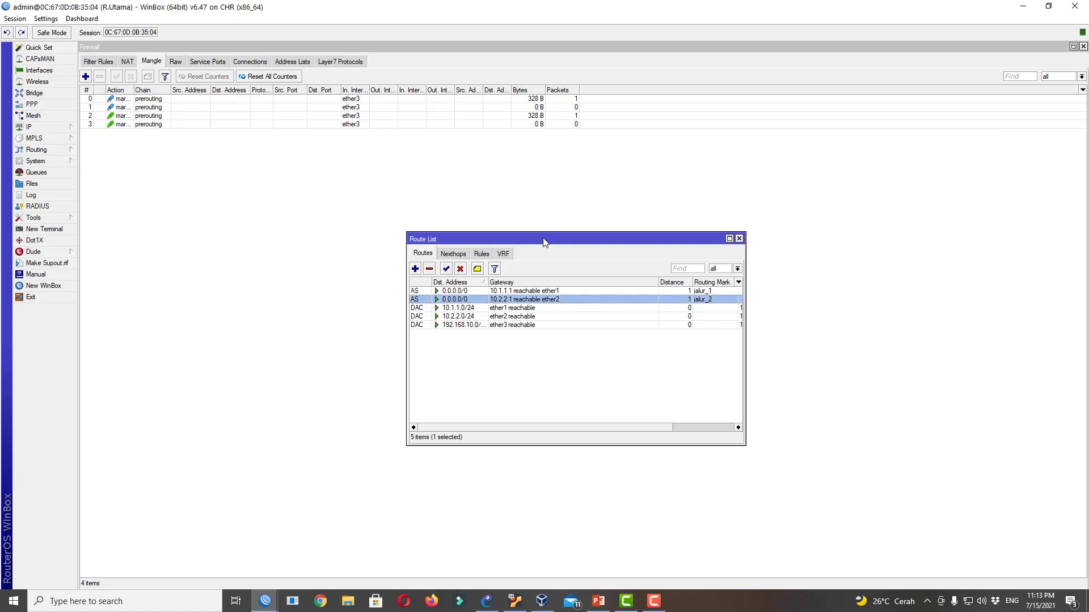
left_click_drag(543, 242, 567, 177)
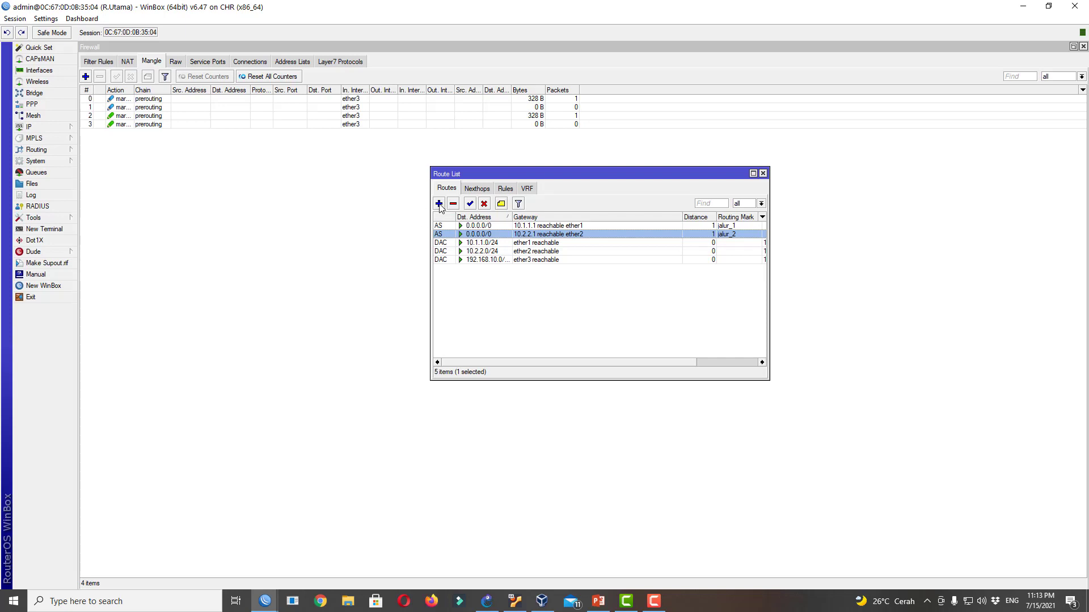
Discard a half-started route and review the jalur_2 route's details unchanged
left_click(439, 203)
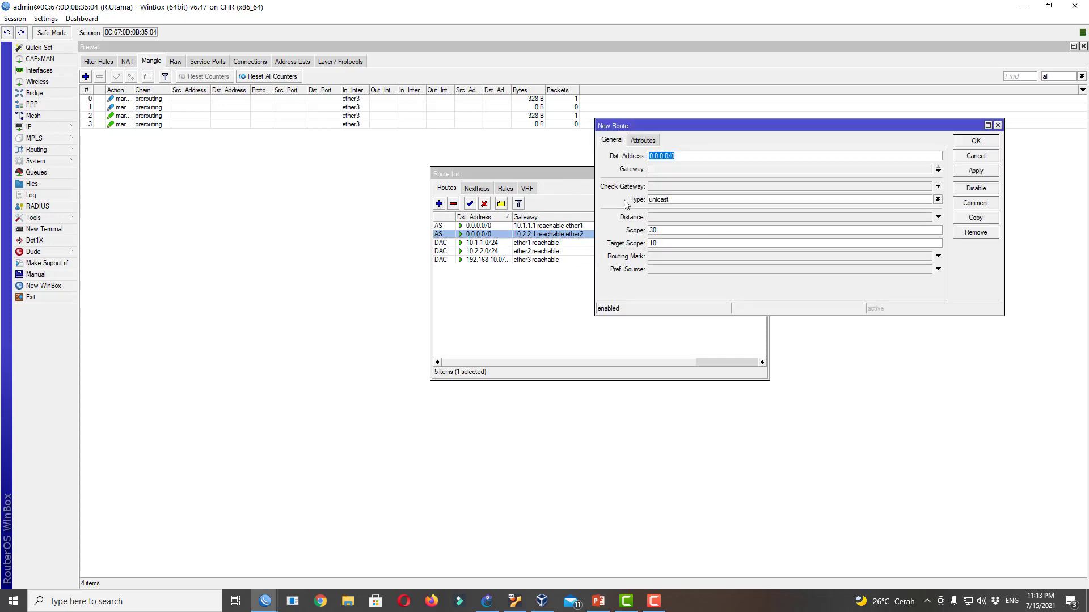
left_click(677, 169)
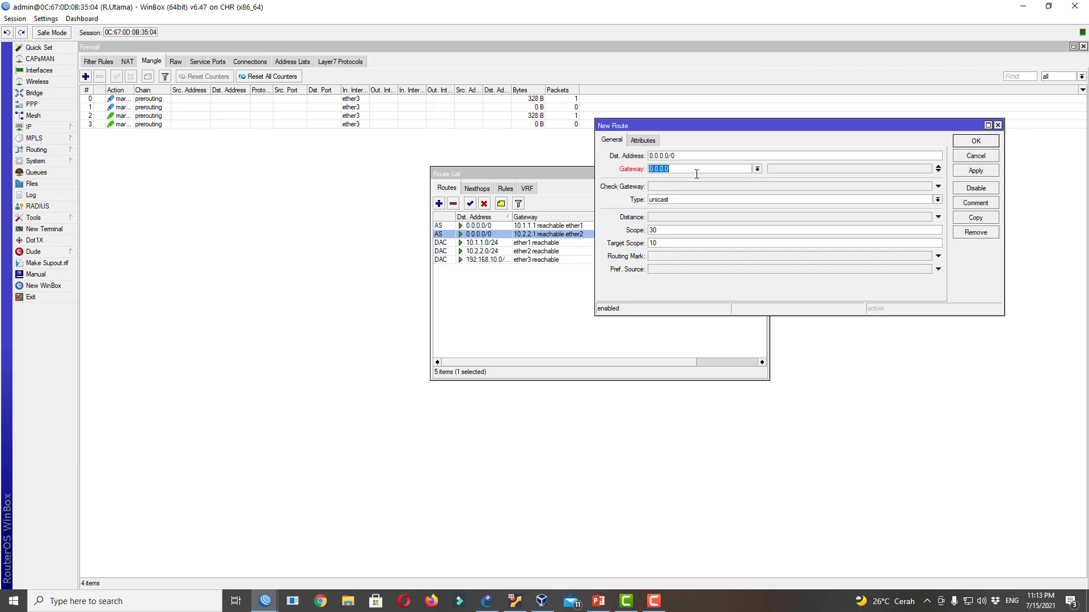
left_click(965, 158)
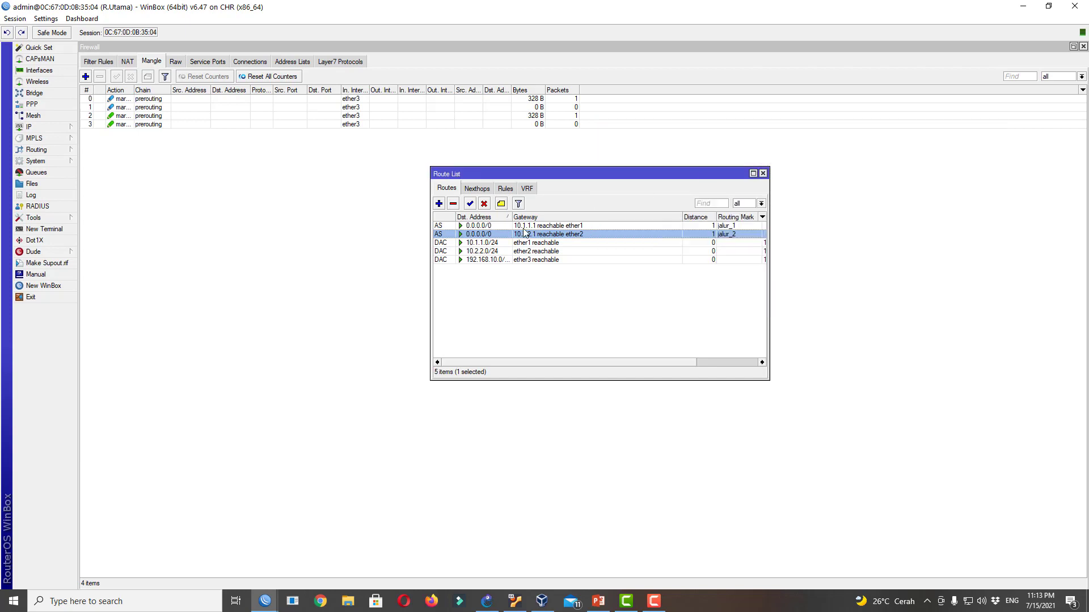
double_click(471, 235)
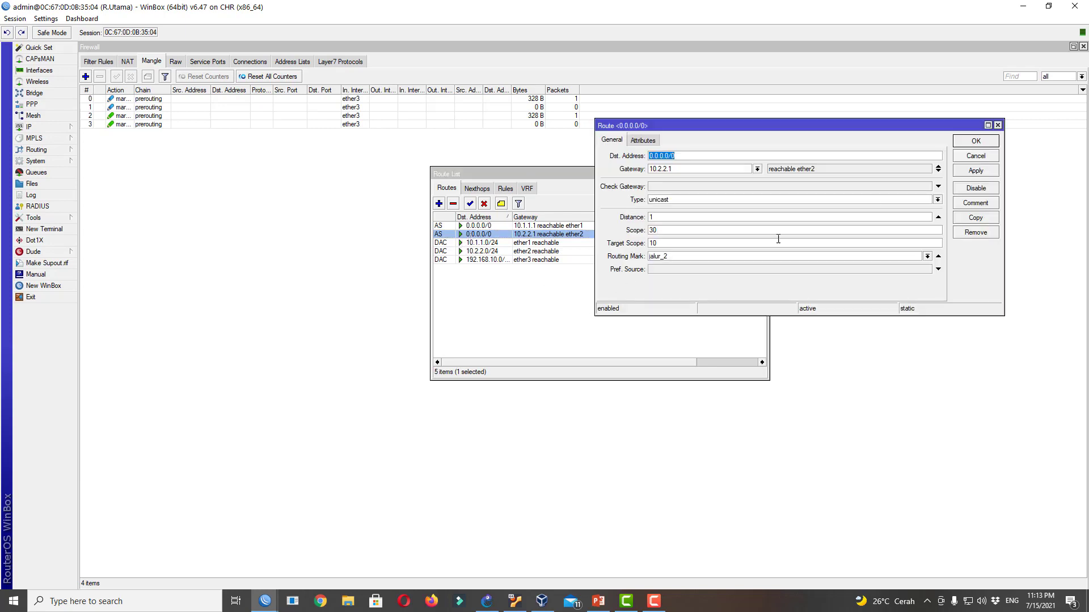
left_click(976, 140)
Add an unmarked ECMP default route using both gateways 10.2.2.1 and 10.1.1.1
left_click(439, 204)
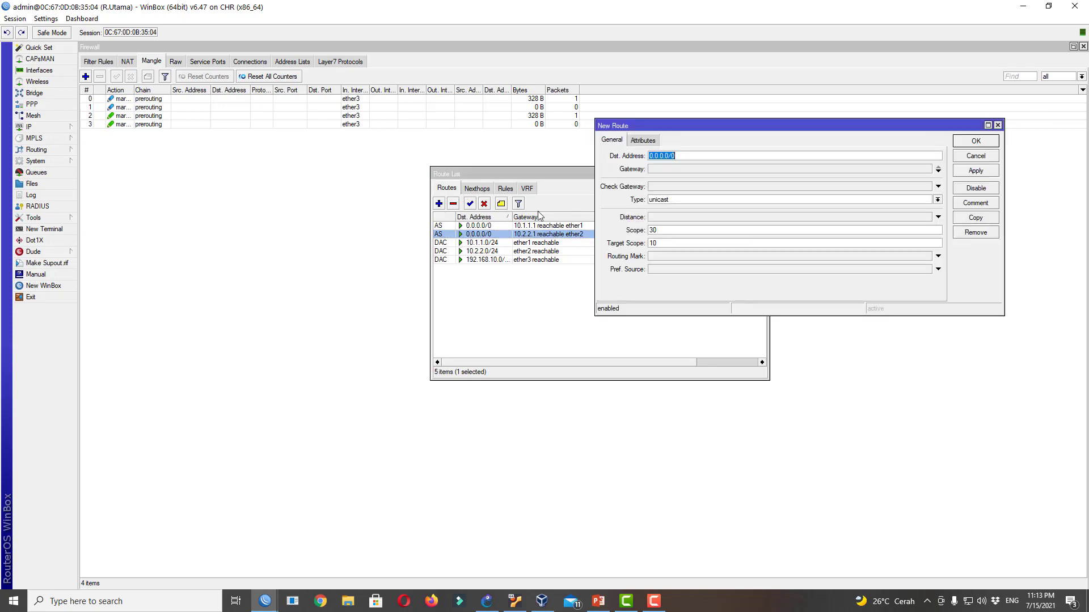
left_click(661, 169)
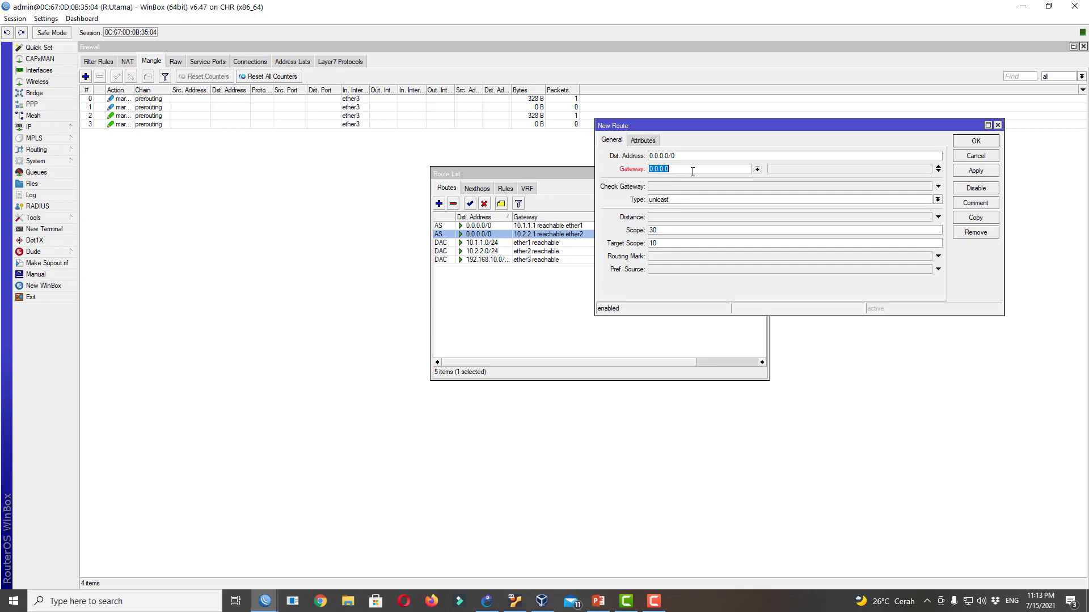
type("10.1.1")
left_click(939, 171)
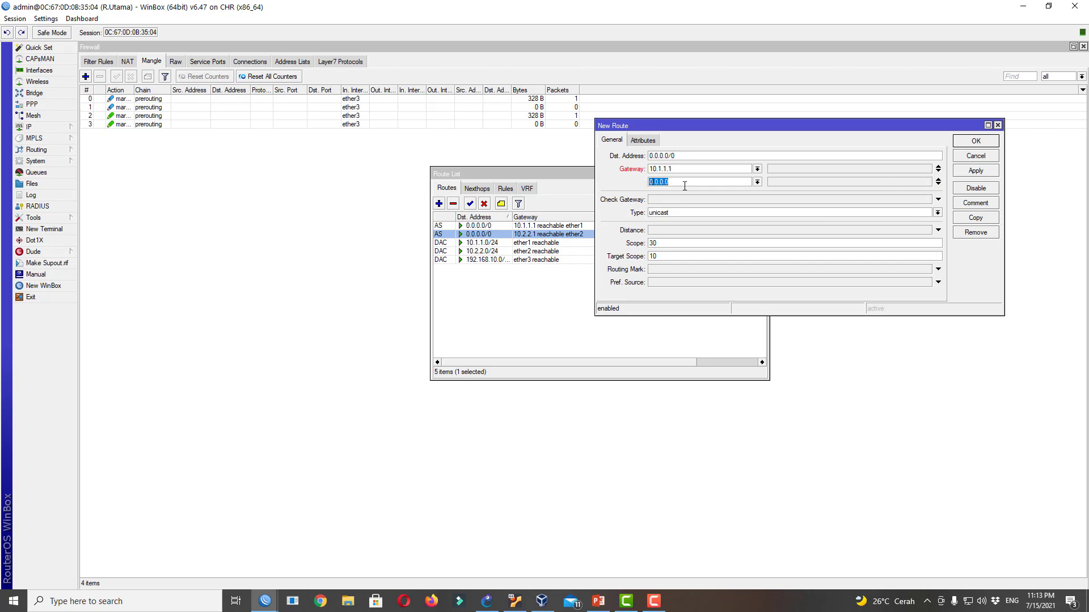
type("10.")
left_click(975, 140)
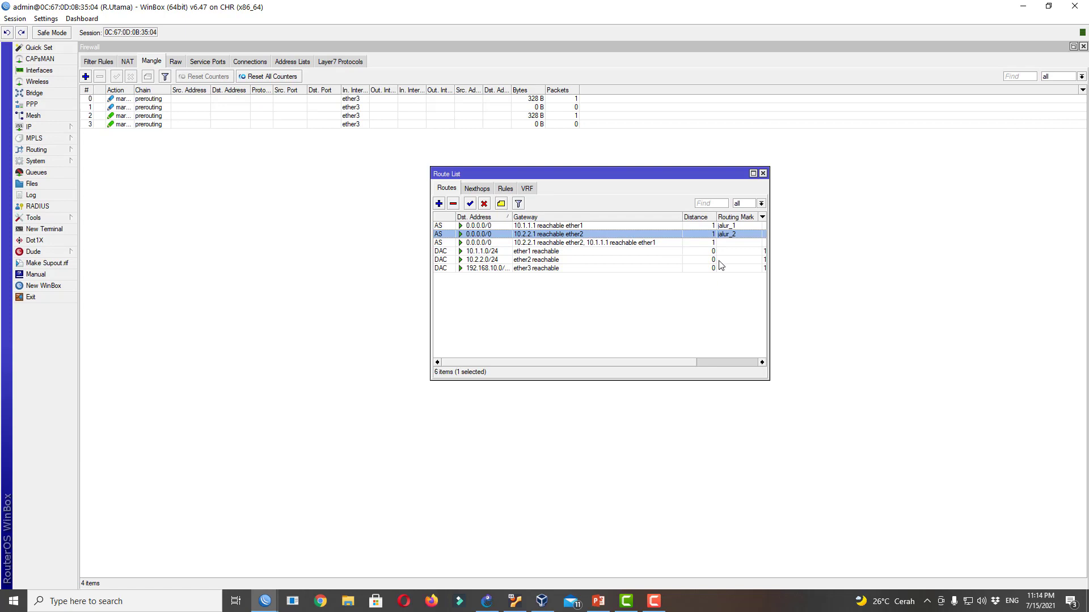
left_click_drag(693, 173, 760, 230)
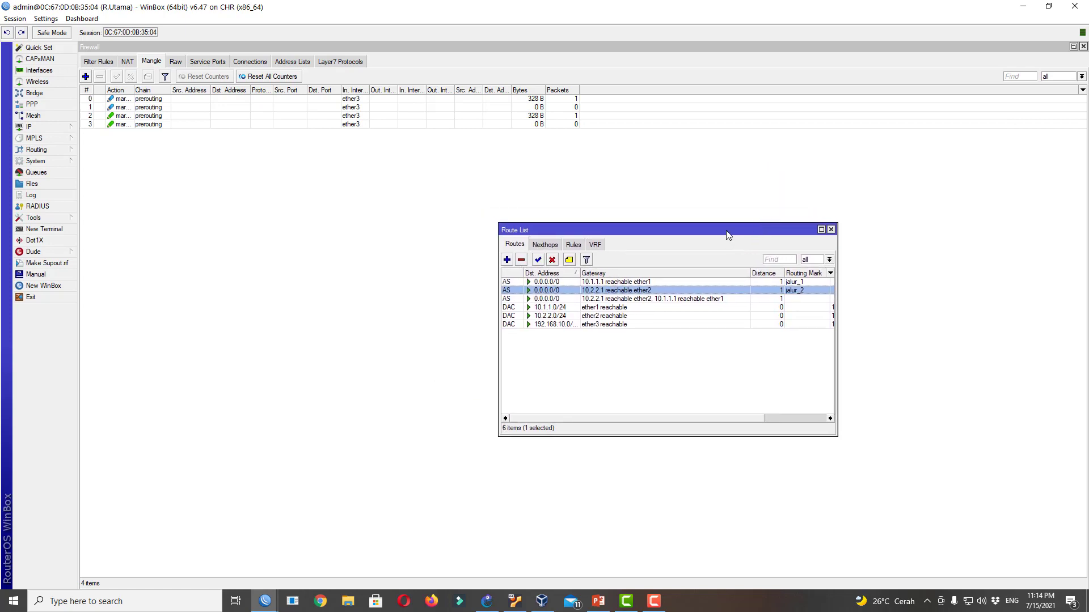
left_click_drag(731, 238, 656, 238)
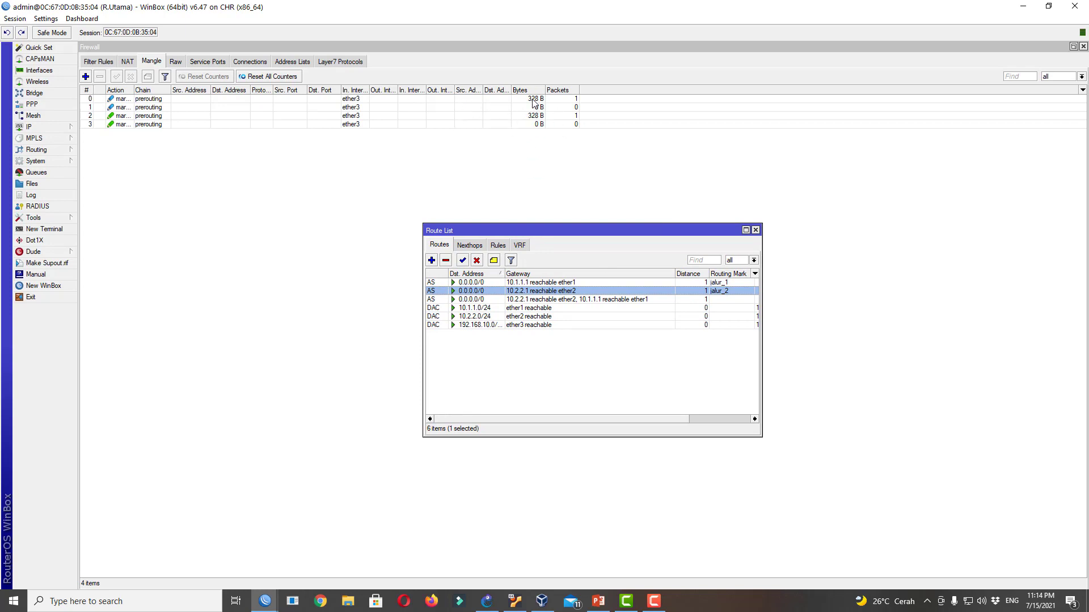
Reset all of R.Utama's mangle rule counters and shrink WinBox to expose the topology
left_click(254, 82)
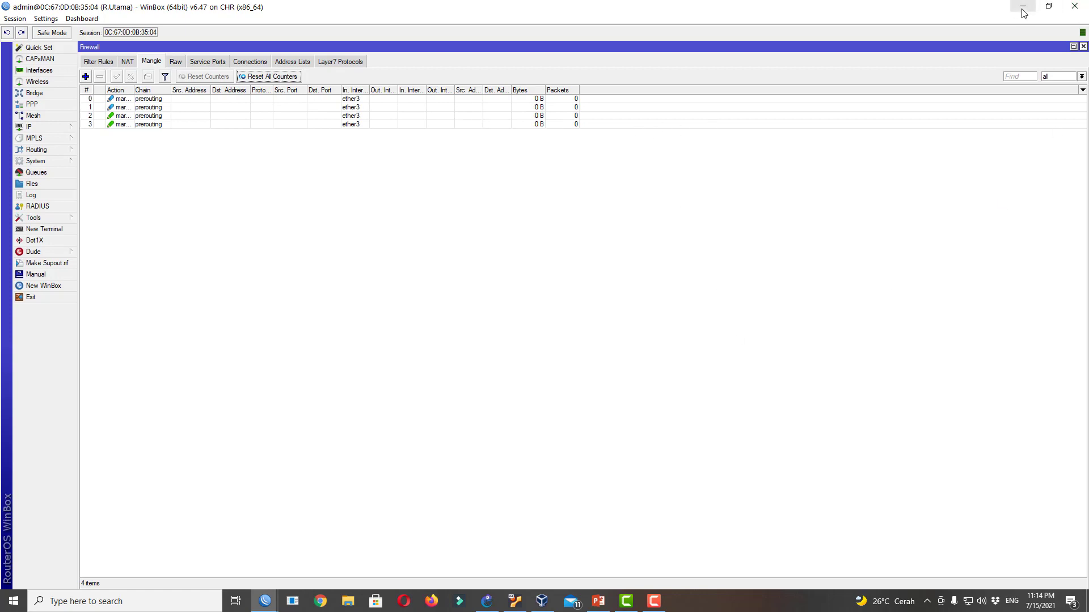
left_click(1048, 7)
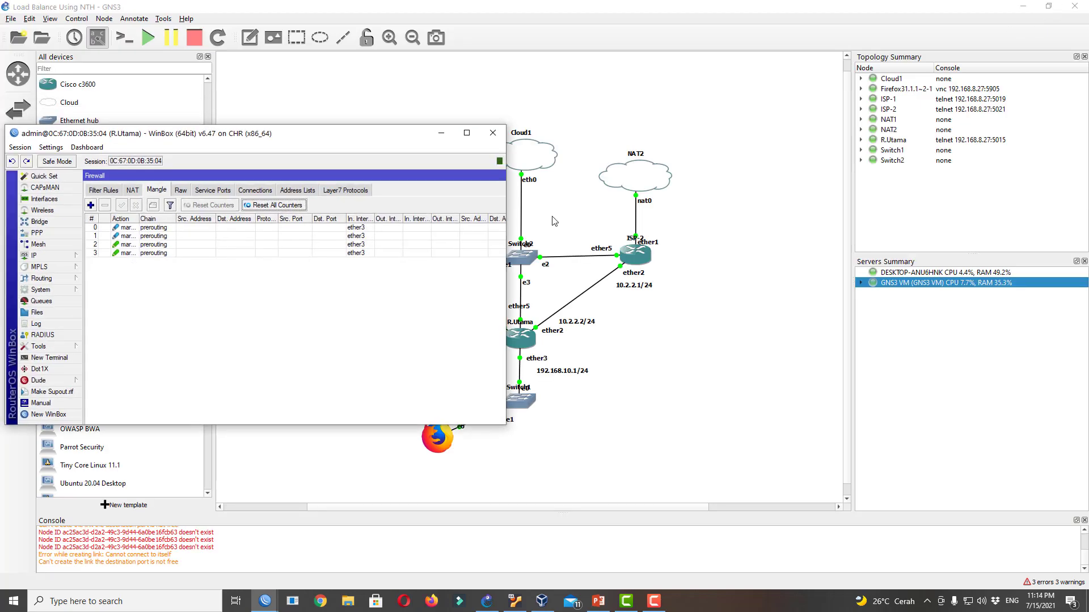
left_click_drag(505, 195, 809, 164)
left_click_drag(617, 136, 620, 29)
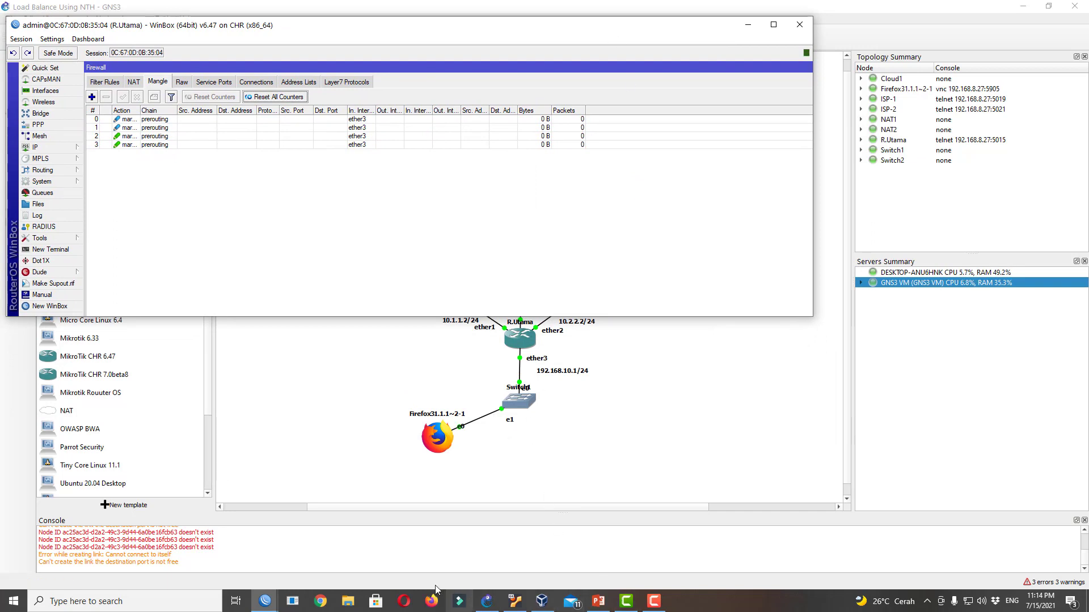
Open the Firefox client node's console from the GNS3 topology
left_click(438, 465)
right_click(438, 436)
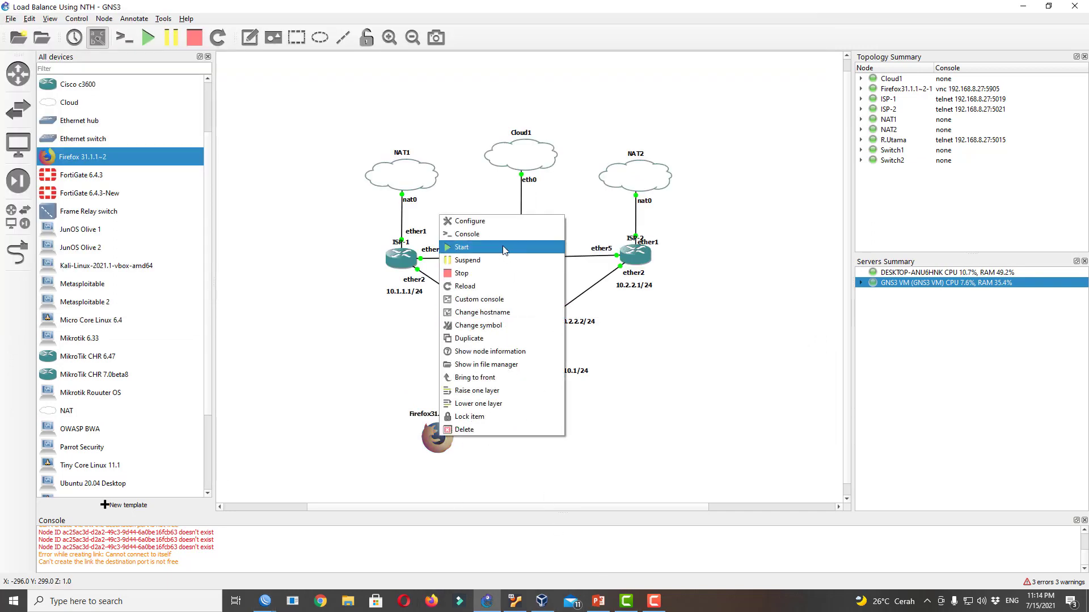
left_click(510, 234)
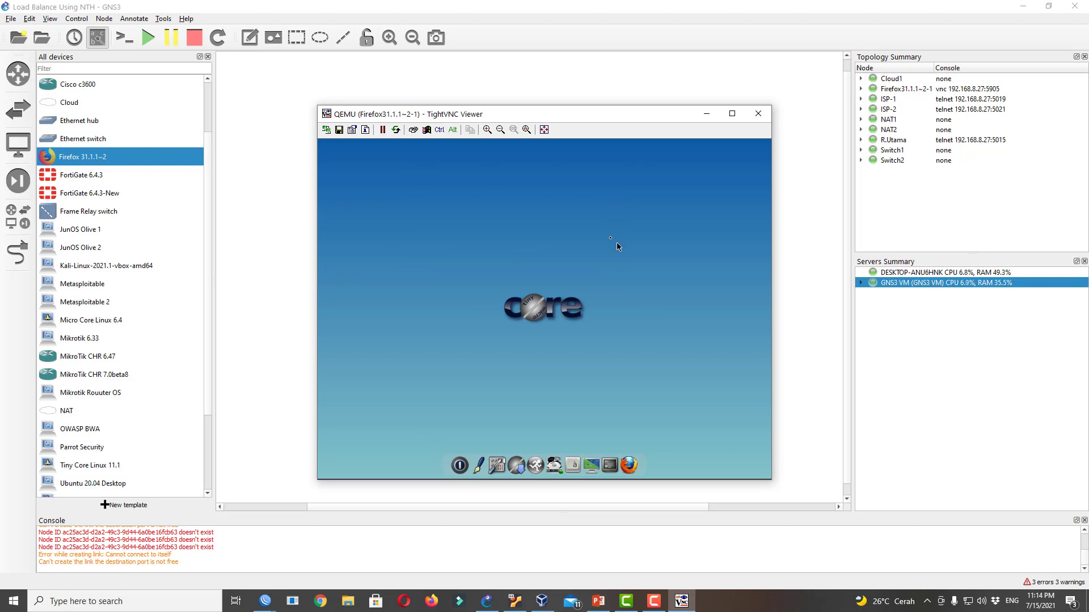
Run ping google.com in a client terminal and check R.Utama's mangle counters
left_click(609, 465)
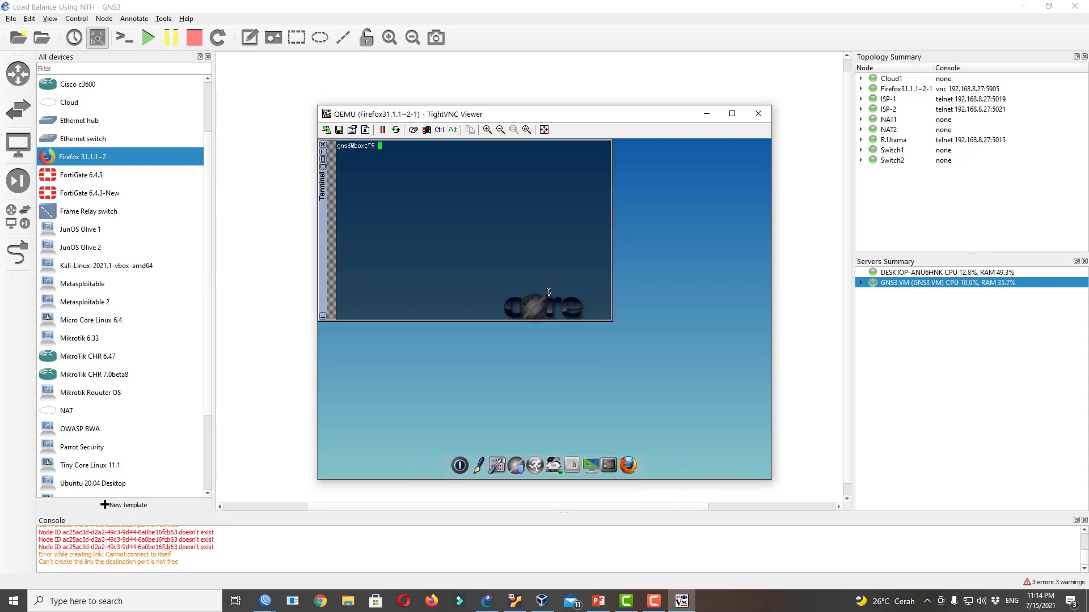
type("ping google.com")
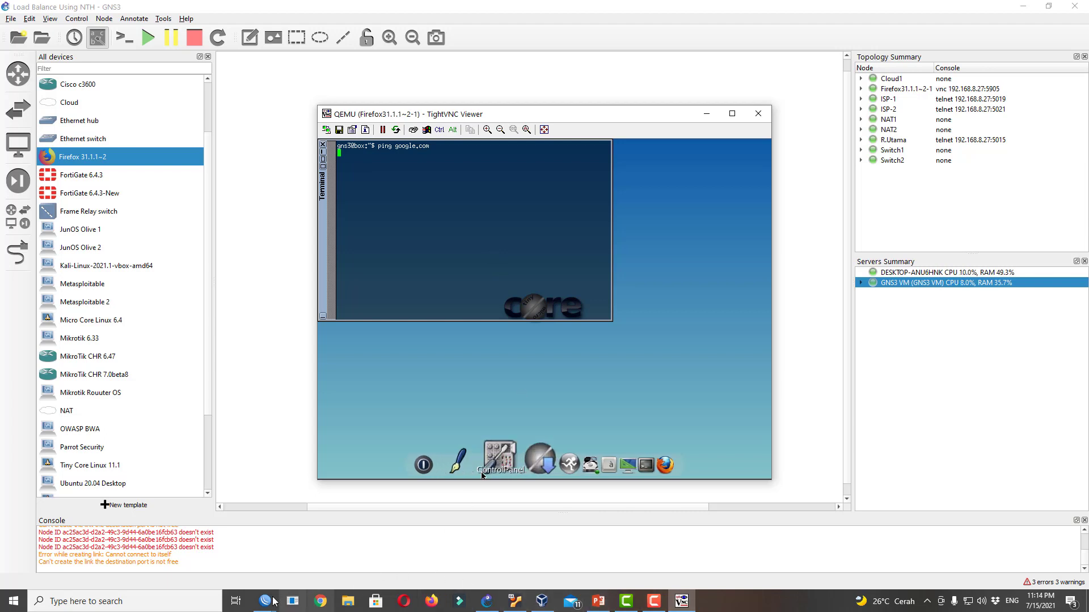
mouse_move(273, 601)
left_click(375, 553)
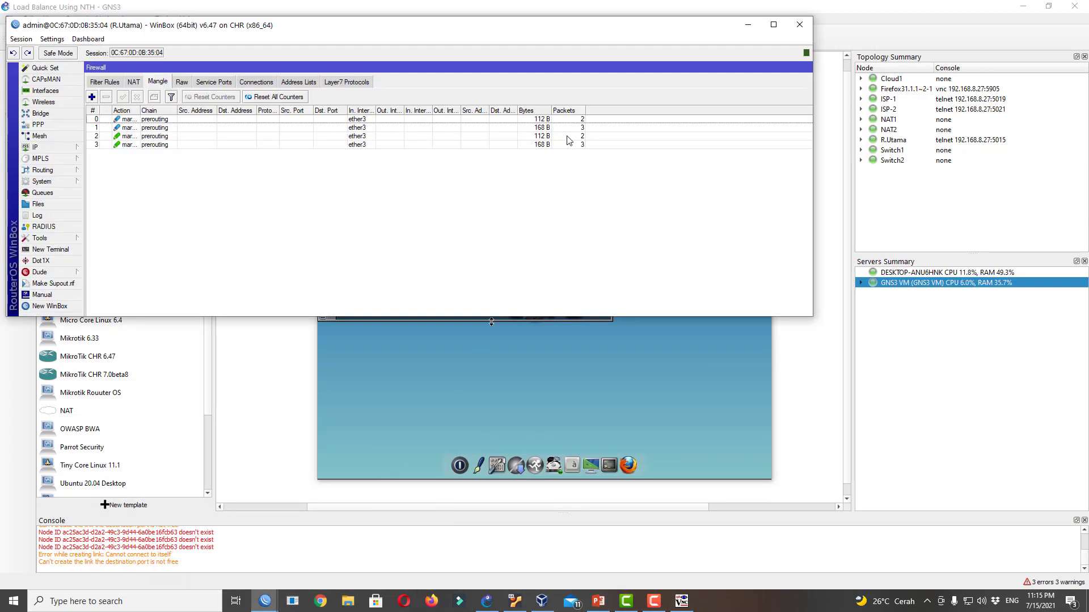
left_click(508, 335)
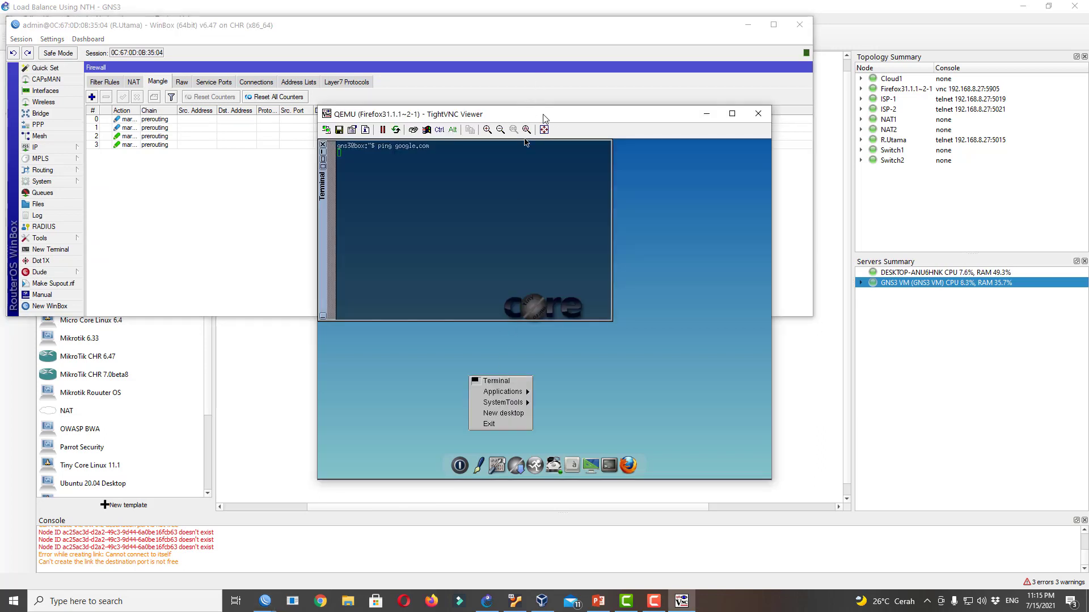
left_click_drag(544, 117, 809, 214)
left_click(724, 297)
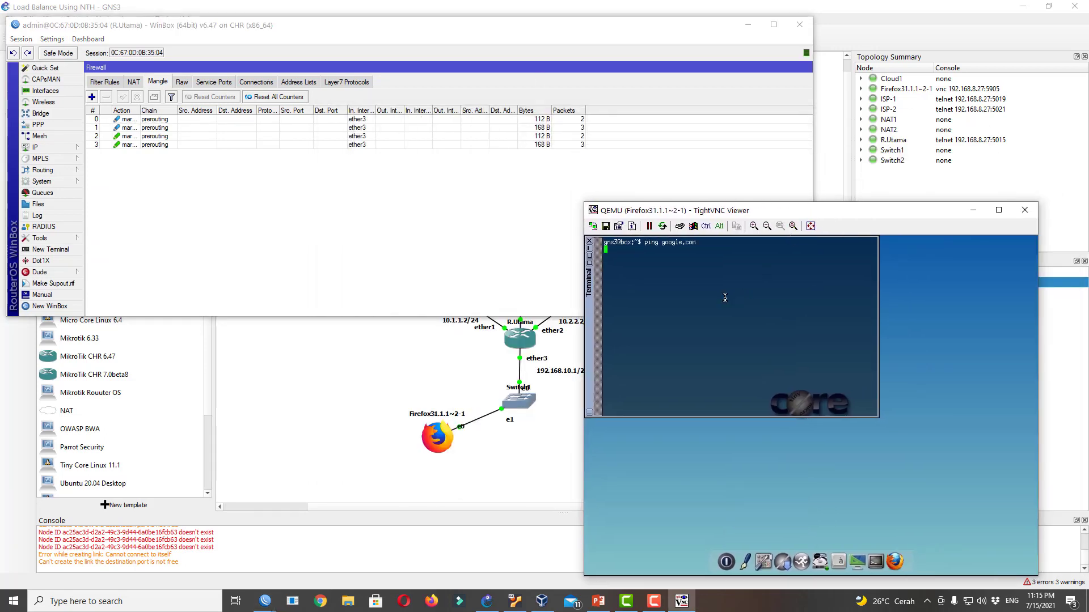
Stop that ping, ping 8.8.8.8 until replies arrive, then close the terminal
key("ctrl+c")
key("Return")
type("ping 8.8.8.8")
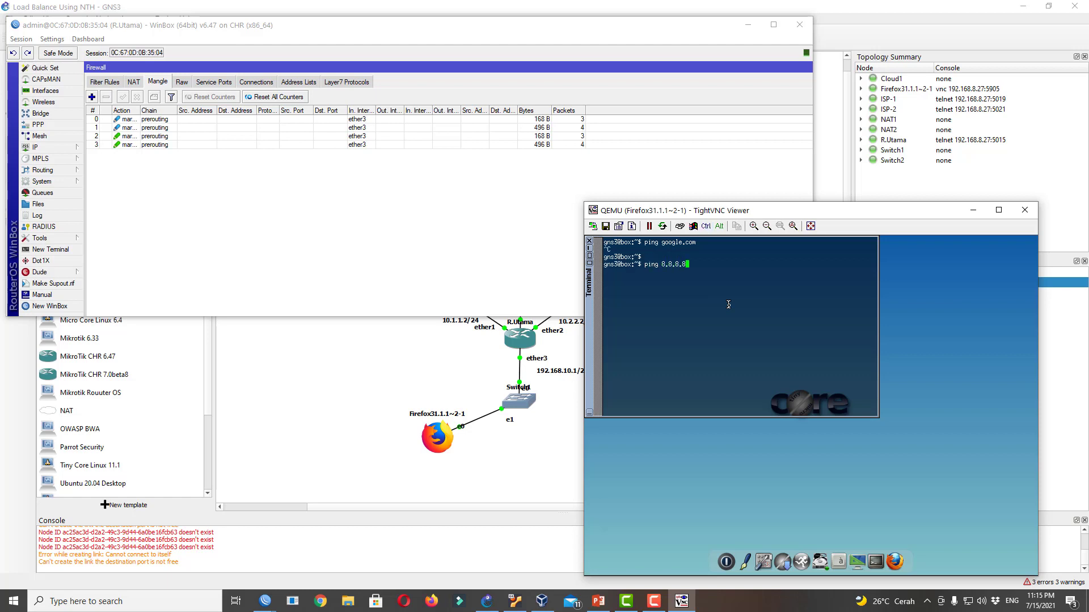
key("Return")
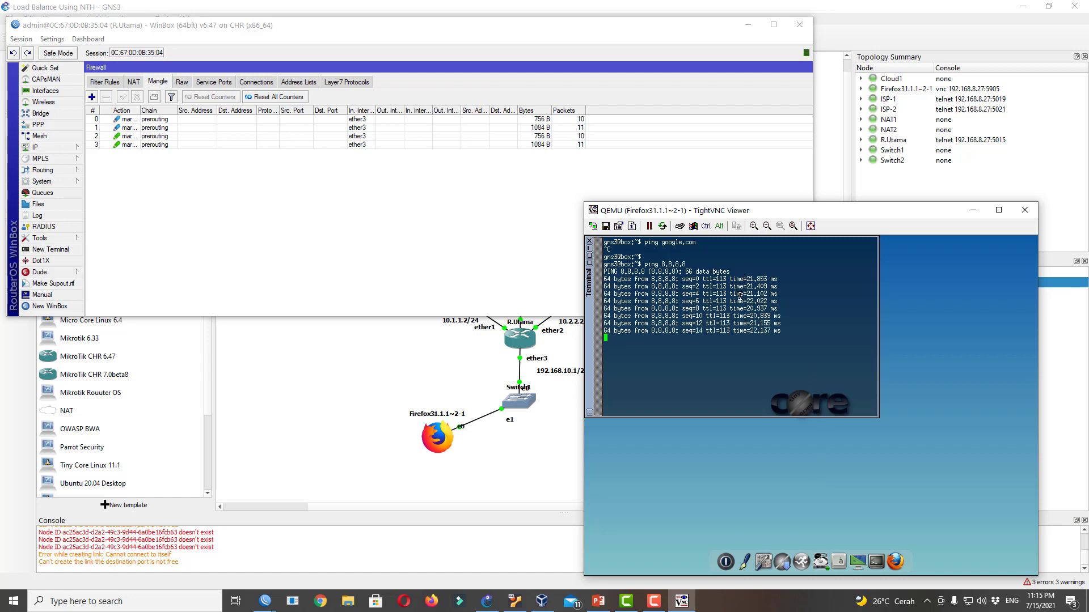
left_click(590, 242)
Load fast.com in the client's Firefox and widen WinBox's mangle Action column
left_click(591, 244)
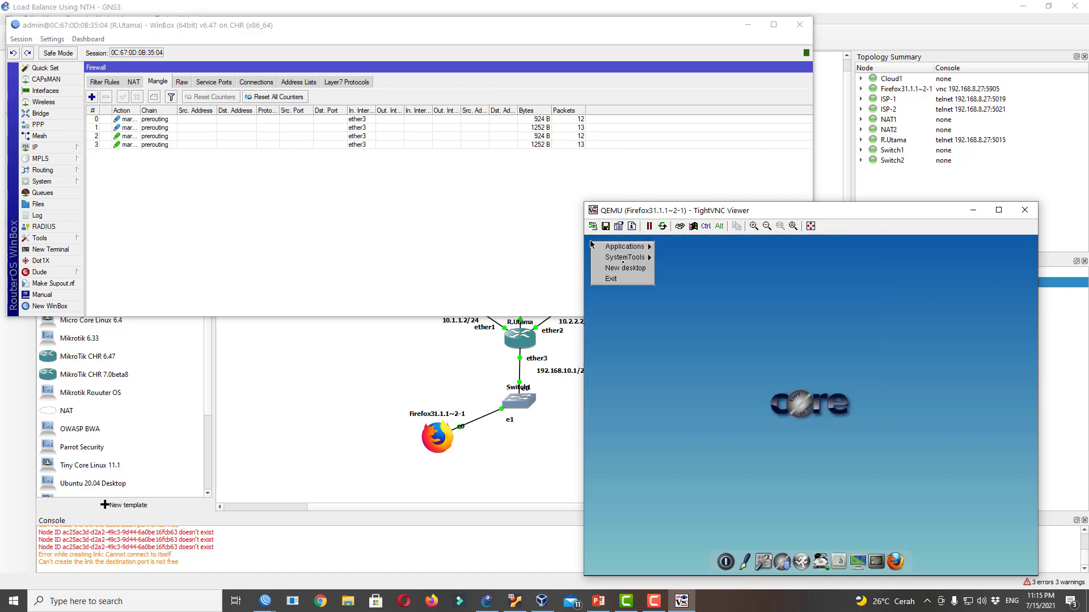
left_click(718, 306)
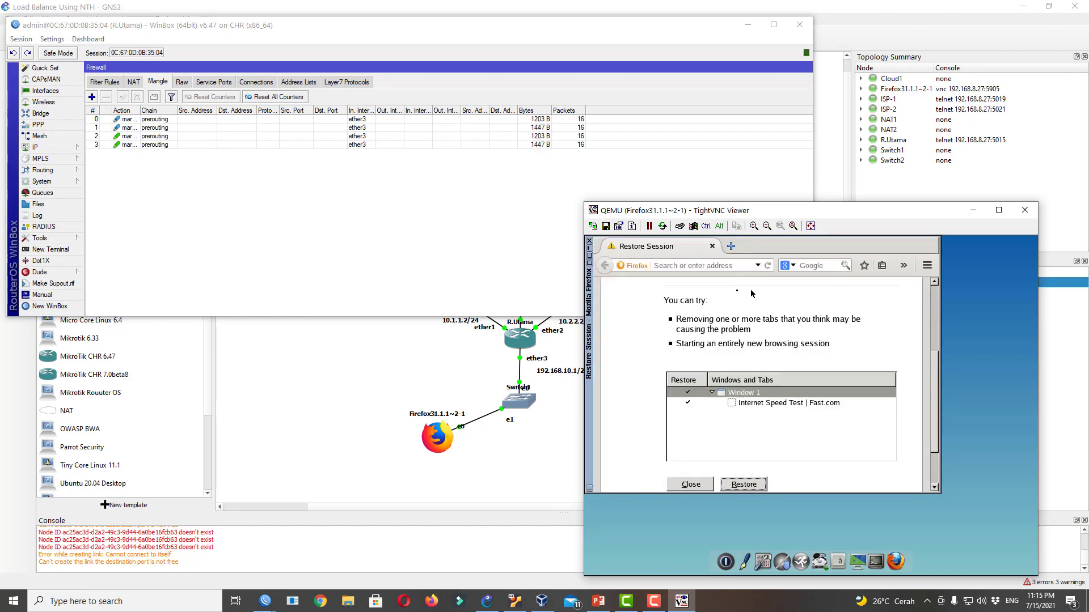
left_click(697, 266)
type("fast")
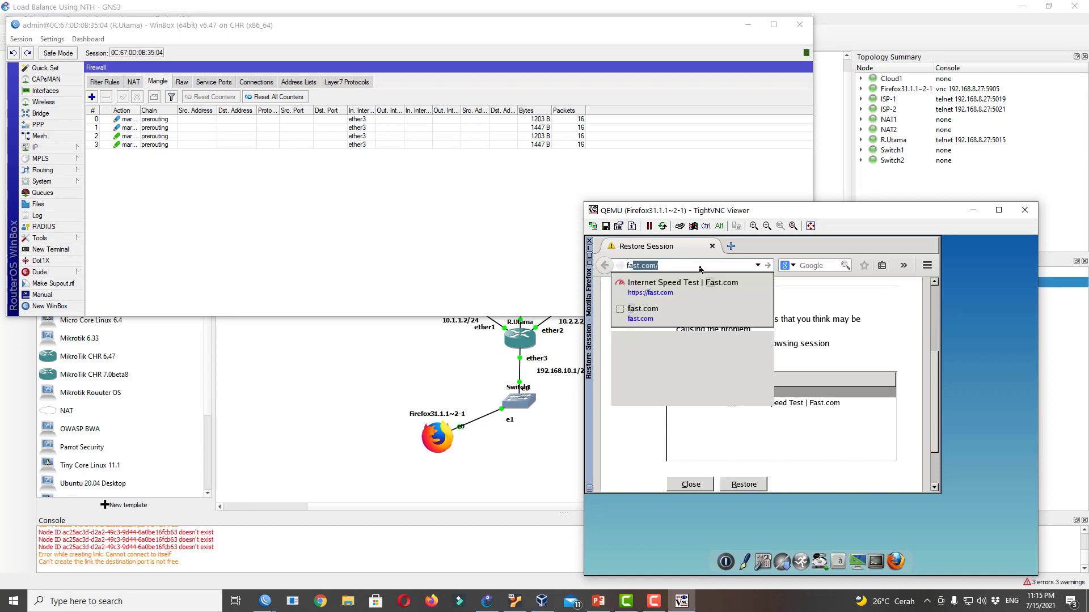
type(".com")
key("Return")
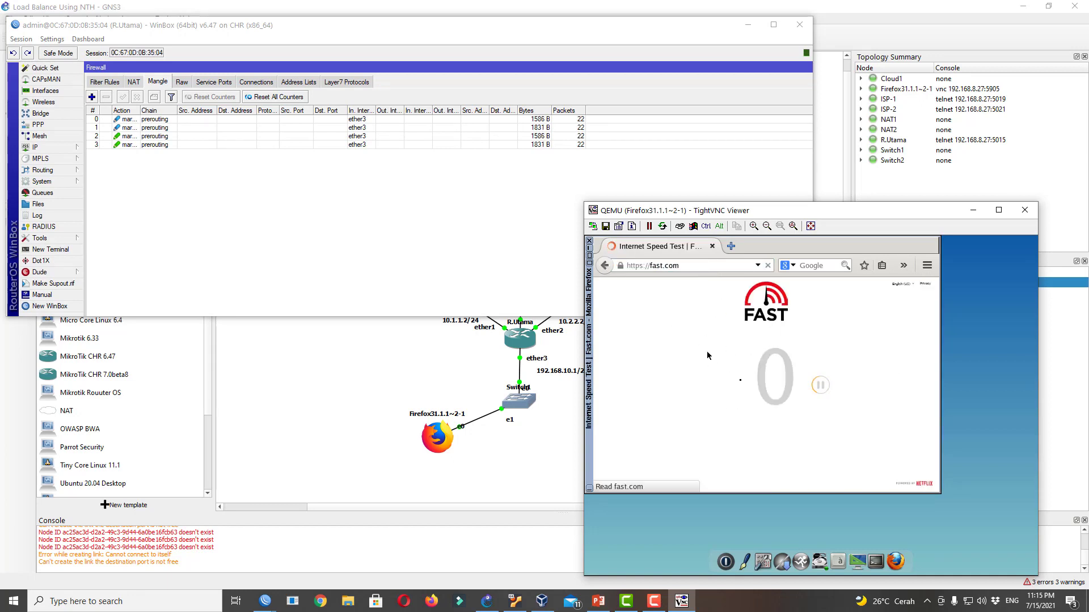
left_click_drag(720, 210, 751, 336)
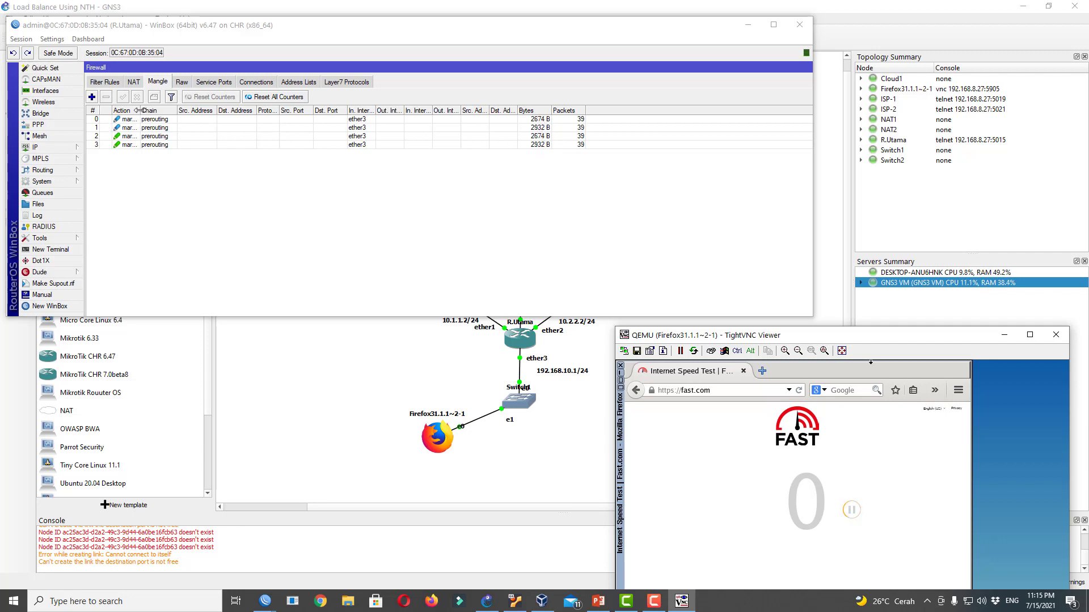
left_click_drag(141, 111, 179, 112)
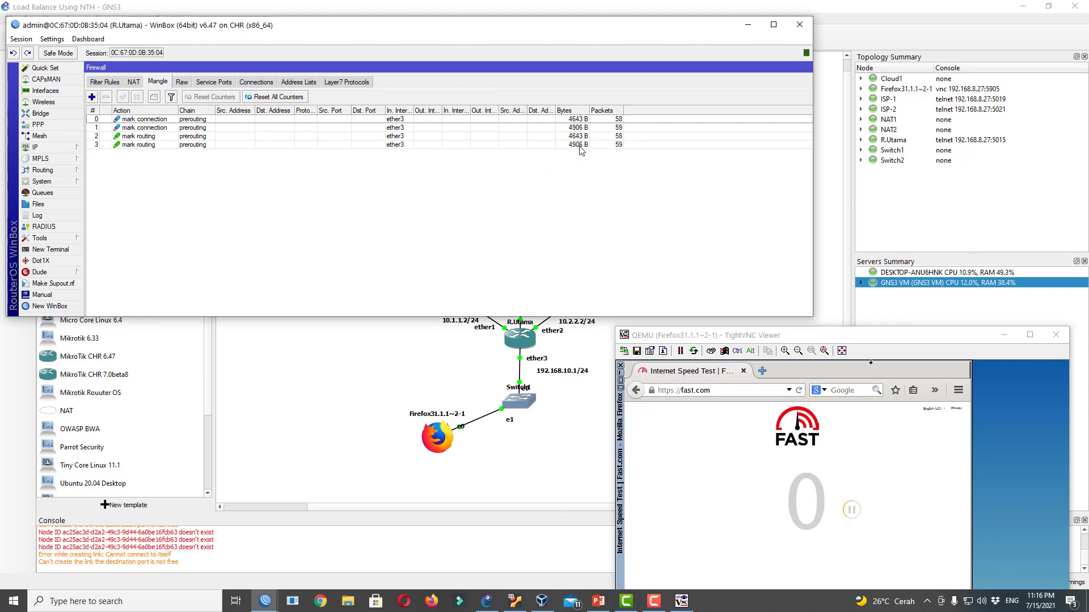
List R.Utama's connections with the Connection Mark column widened, inspecting koneksi_1 and koneksi_2 rows
left_click(247, 84)
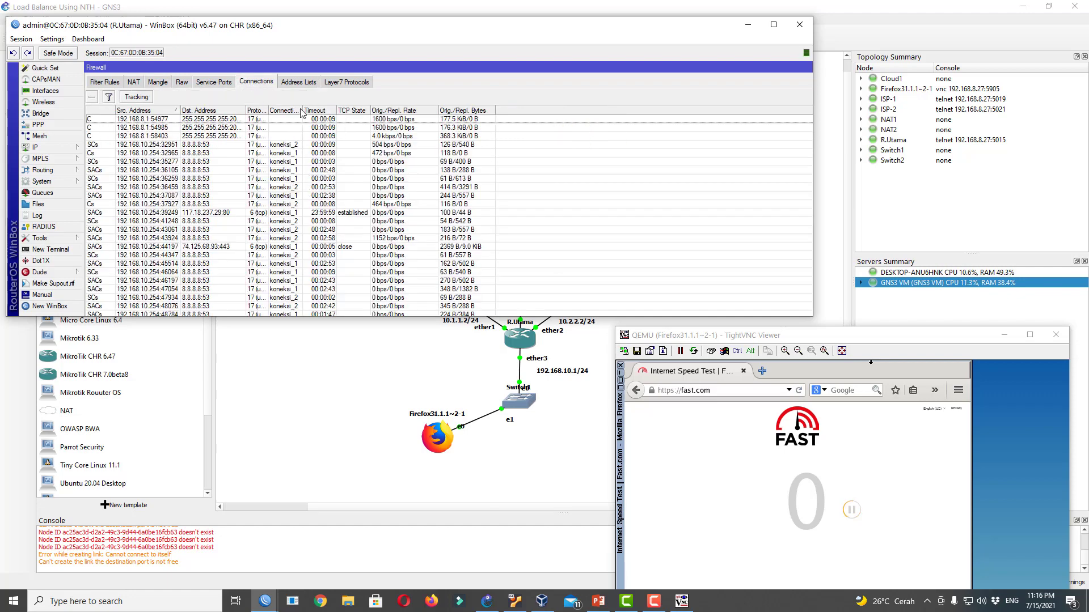
left_click_drag(302, 109, 337, 109)
left_click(304, 145)
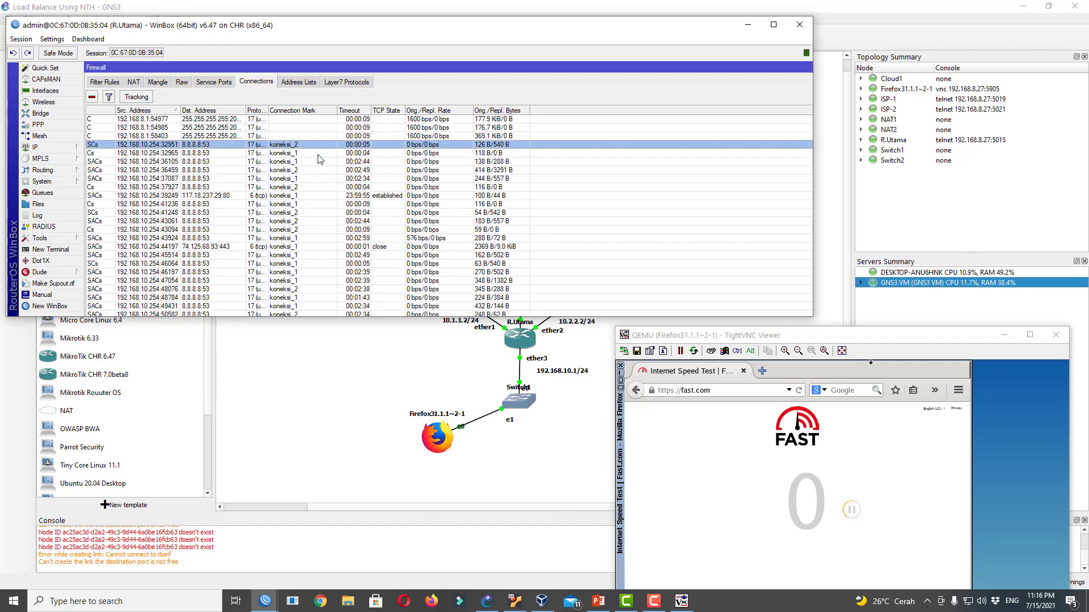
left_click(320, 153)
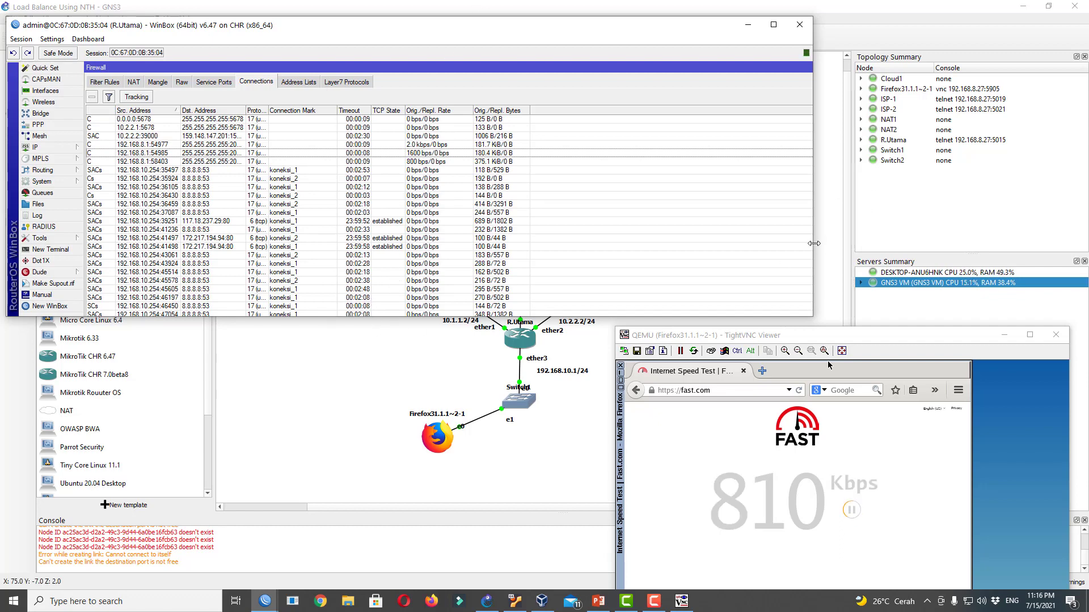
left_click_drag(871, 334, 863, 209)
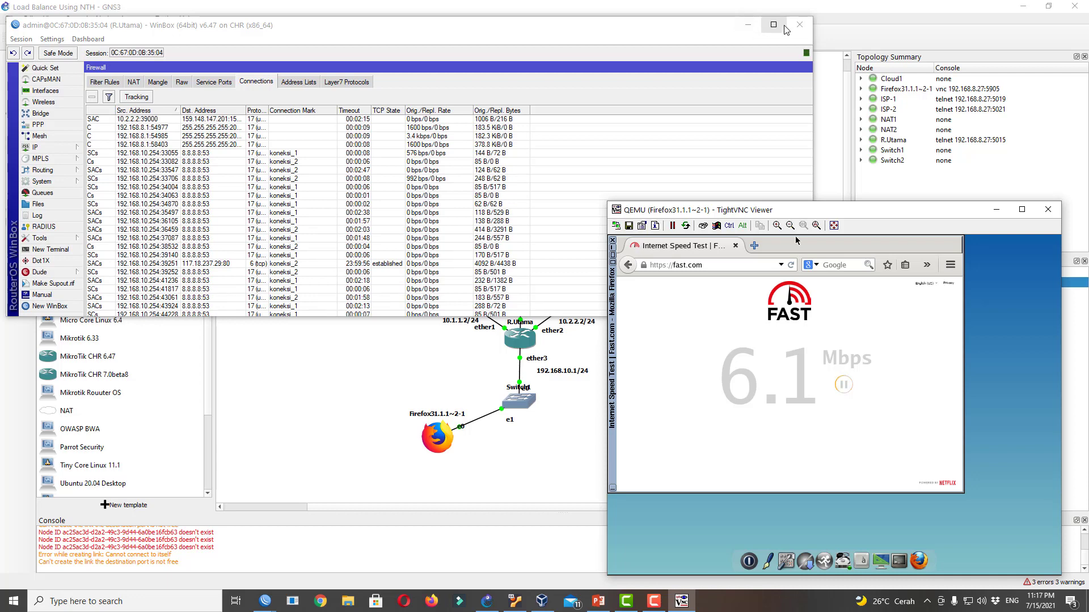
Minimize WinBox and place the TightVNC speed test window beside the GNS3 topology
left_click(746, 28)
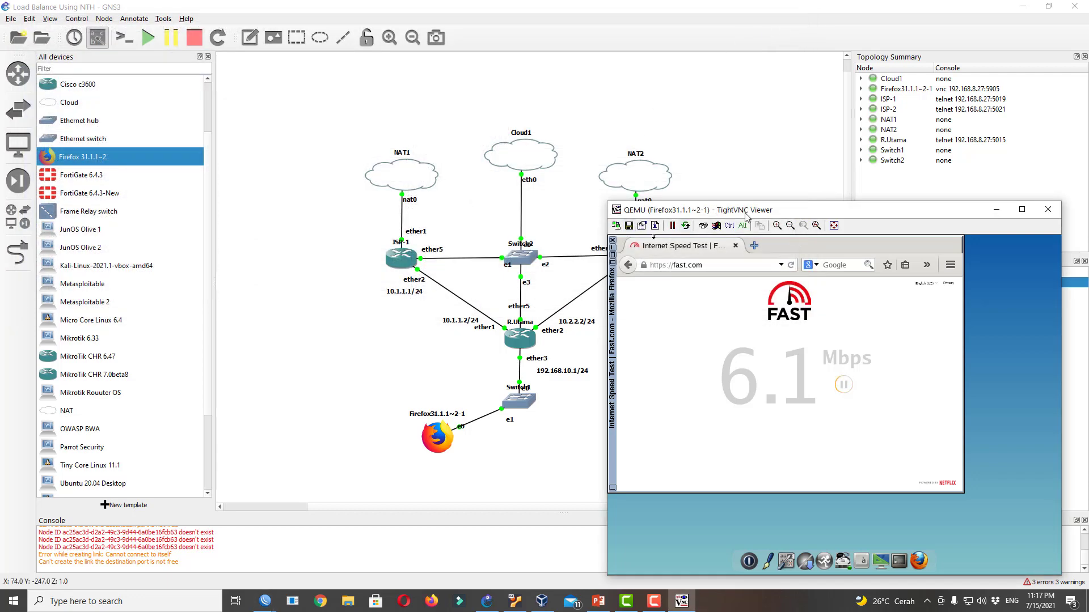
left_click_drag(746, 215, 772, 120)
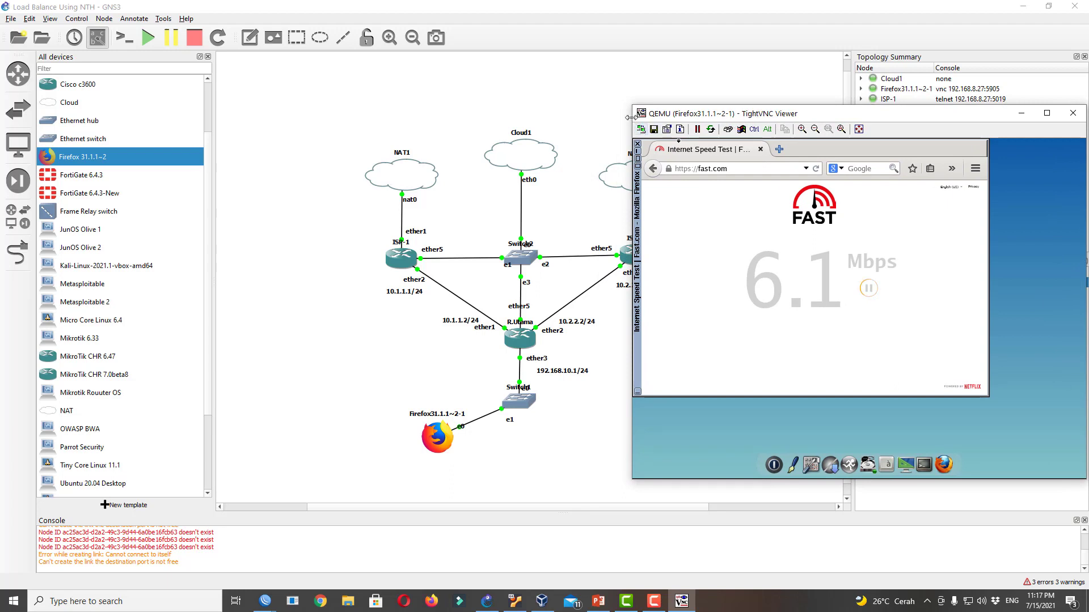
left_click_drag(632, 119, 672, 129)
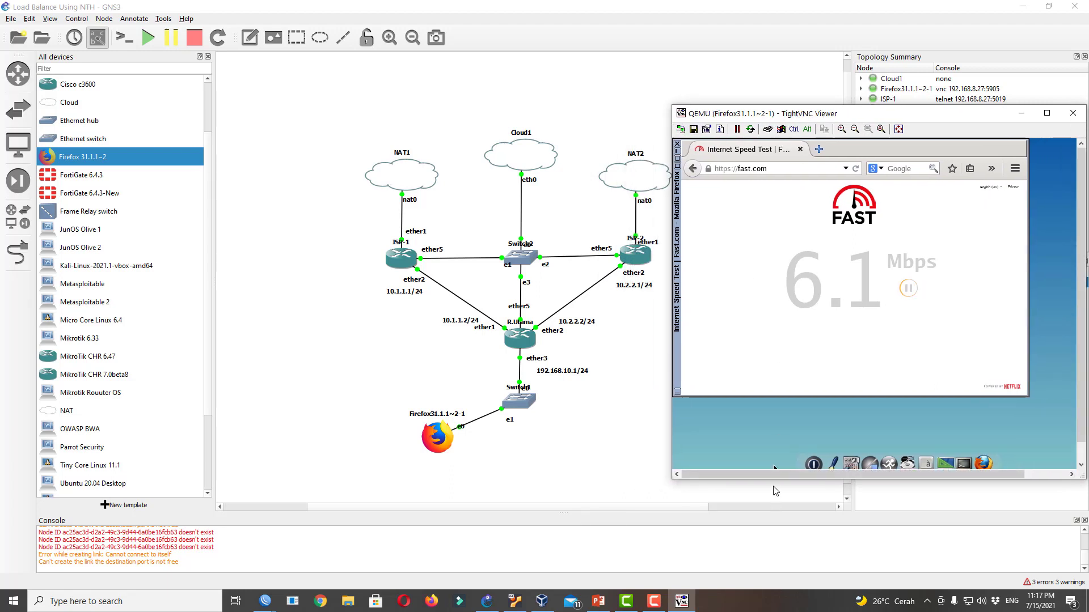
left_click_drag(773, 480, 783, 567)
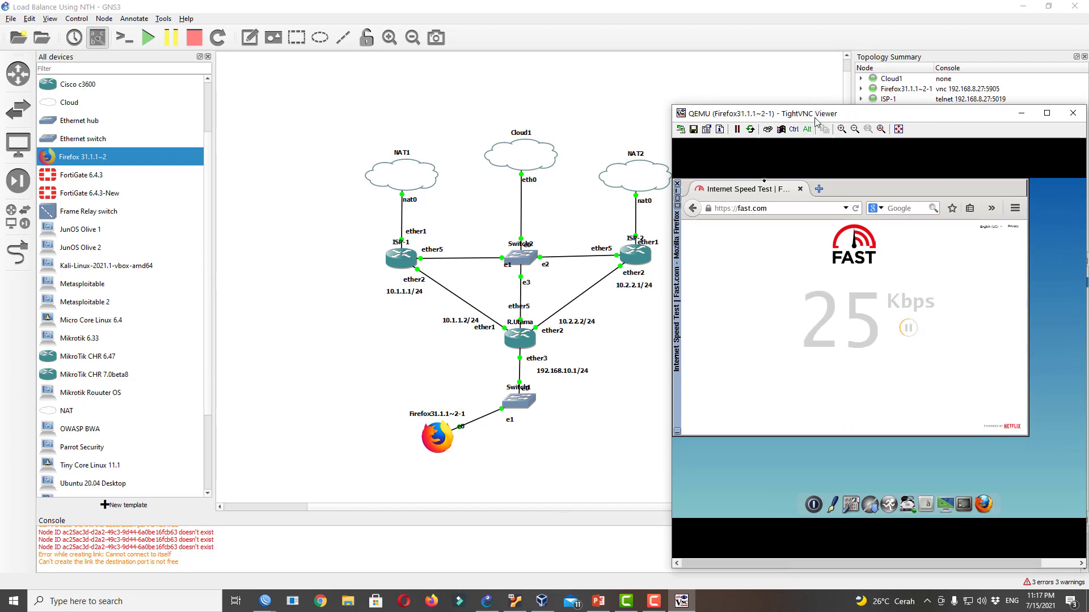
left_click_drag(815, 118, 808, 88)
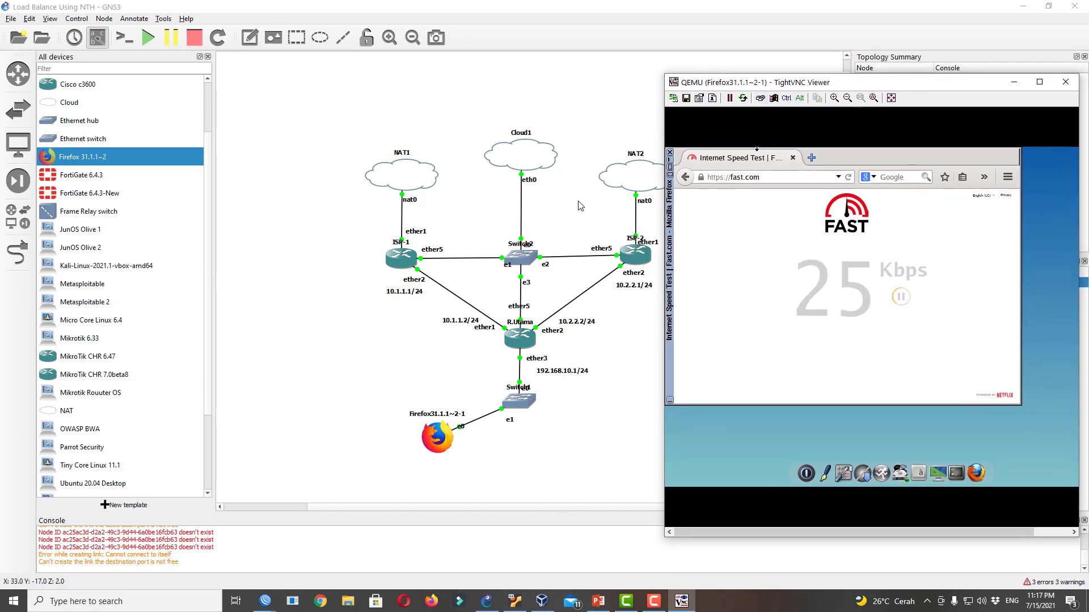